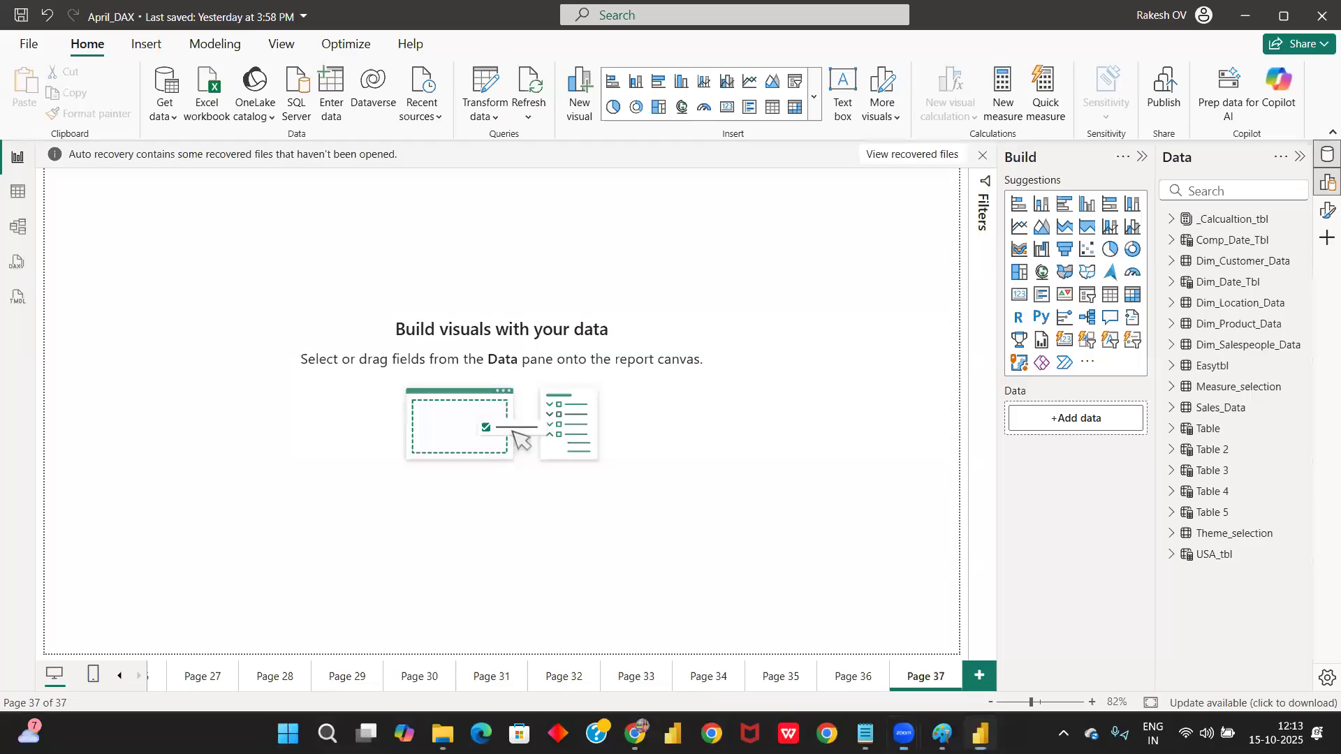
Step: Dismiss the recovered-files notice and add a small card visual in the upper-left area of the blank report page
click(981, 158)
click(756, 417)
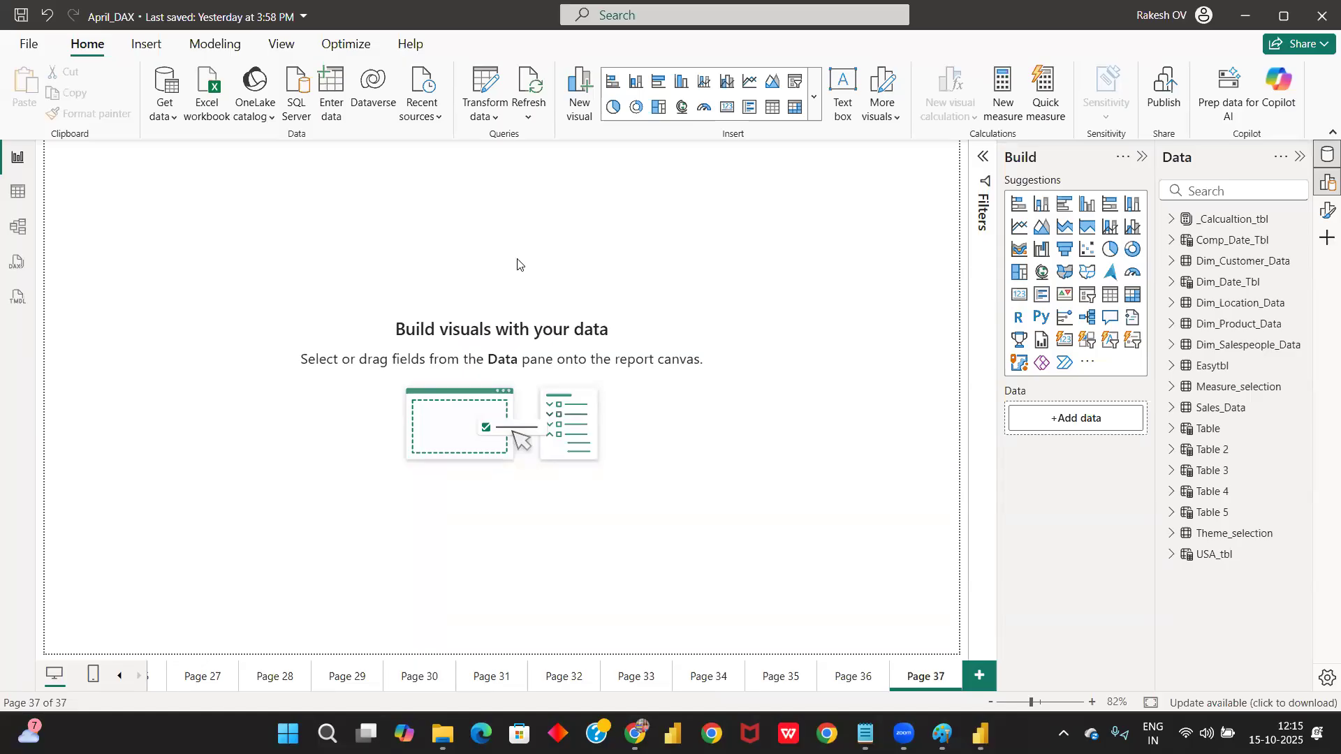
scroll(517, 264, down, 2)
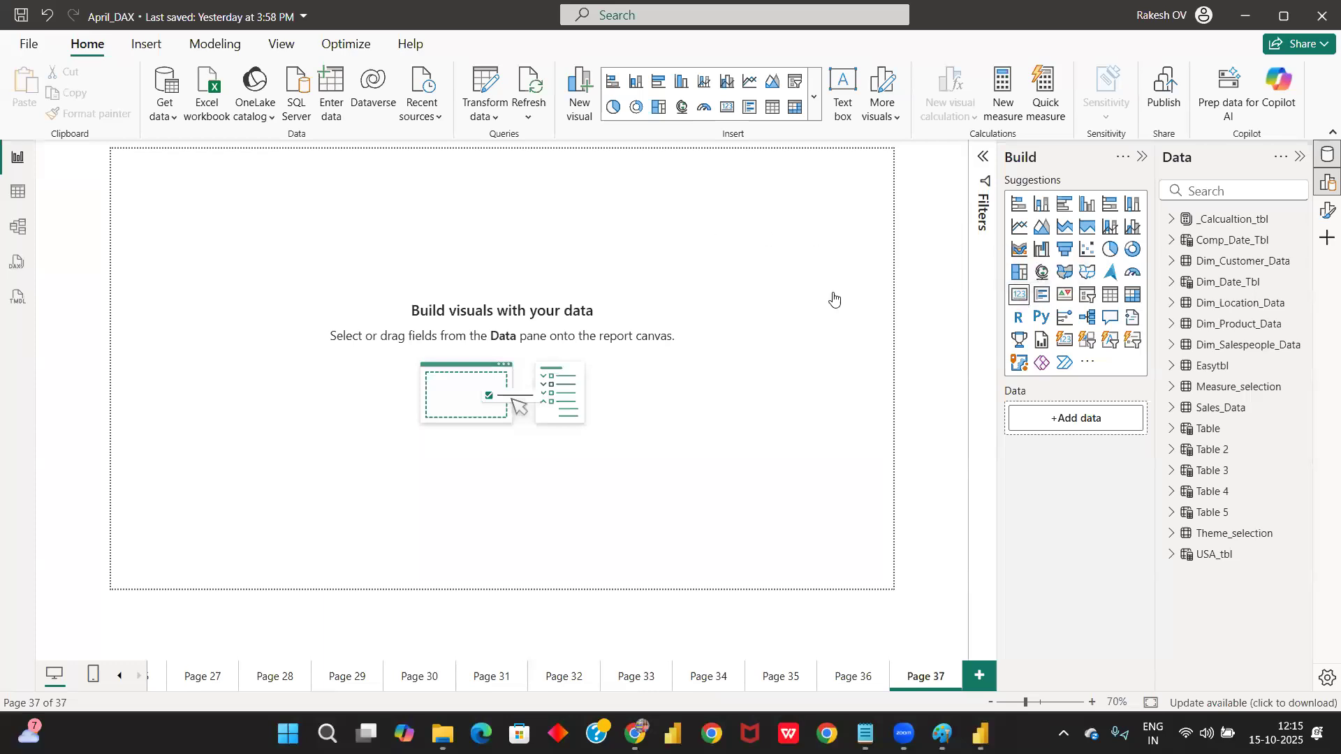
click(1028, 300)
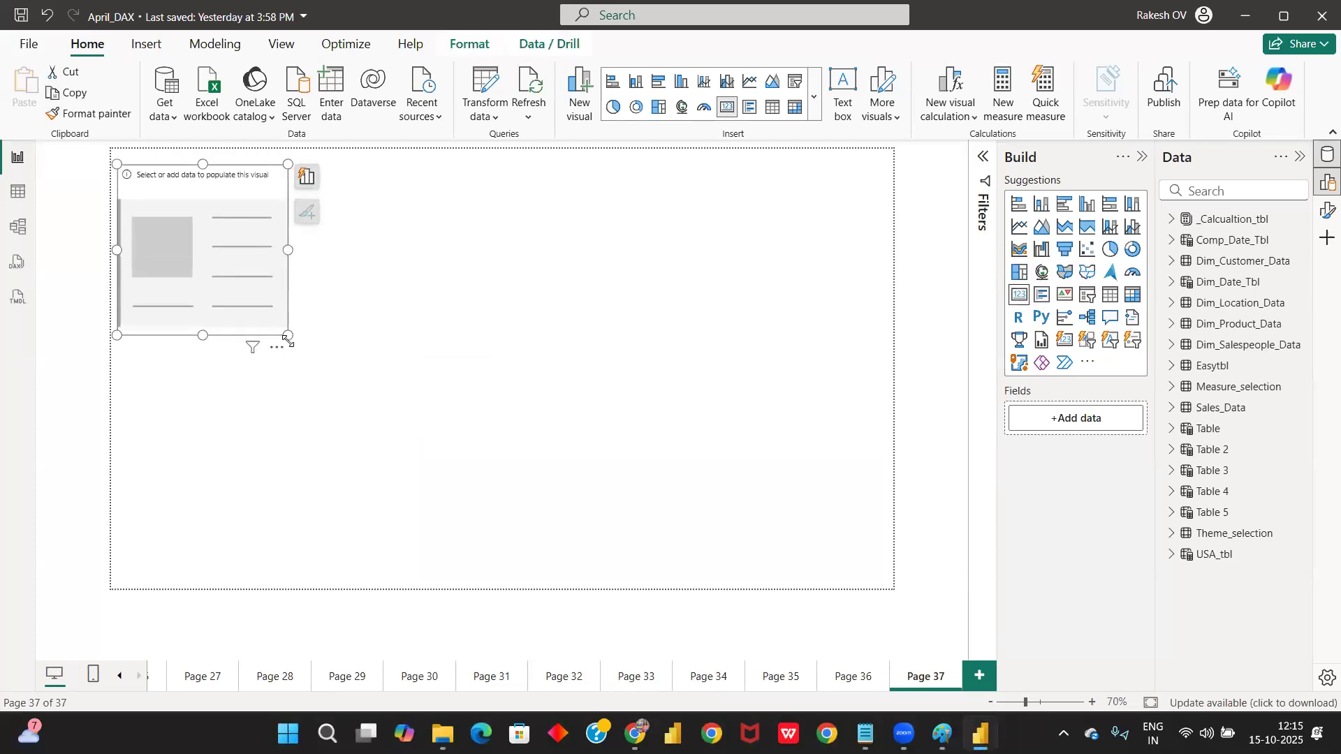
drag(287, 328, 270, 284)
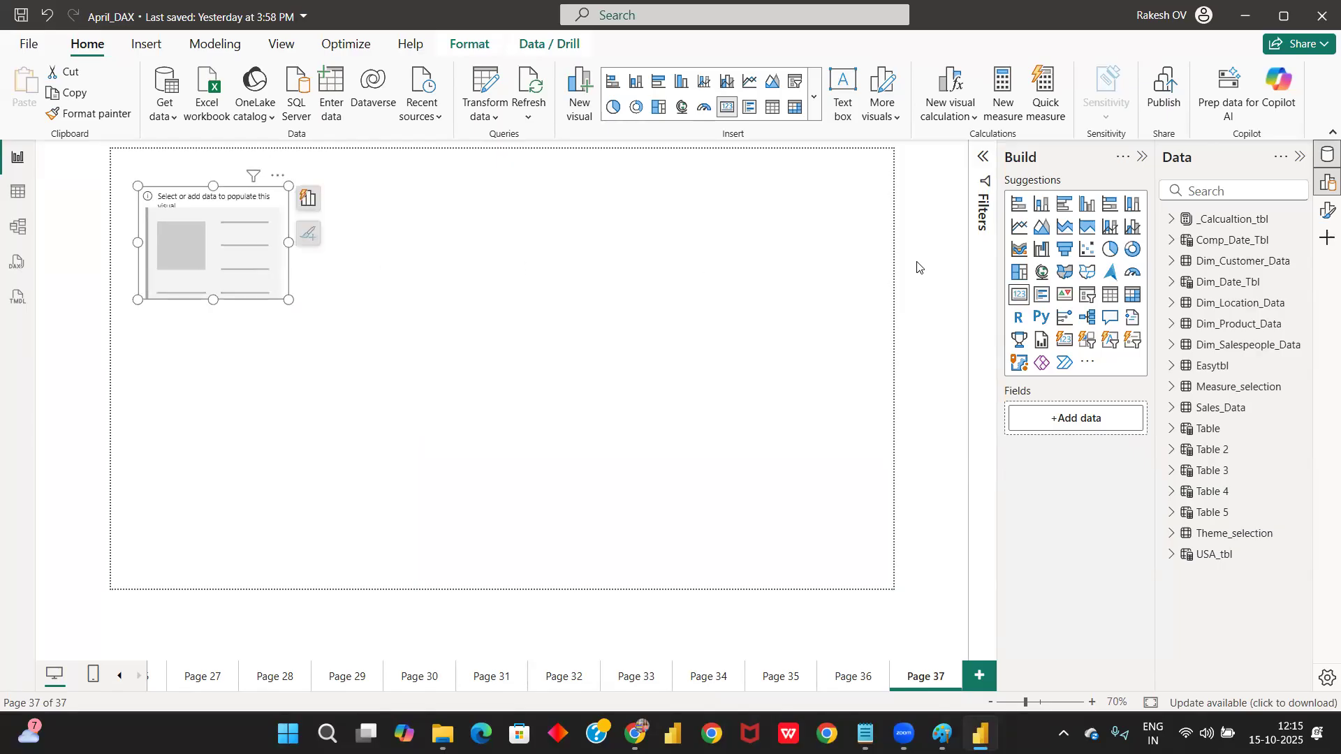
Step: Fill the card with the Total sales measure from the KPI folder of _Calcualtion_tbl
click(1171, 221)
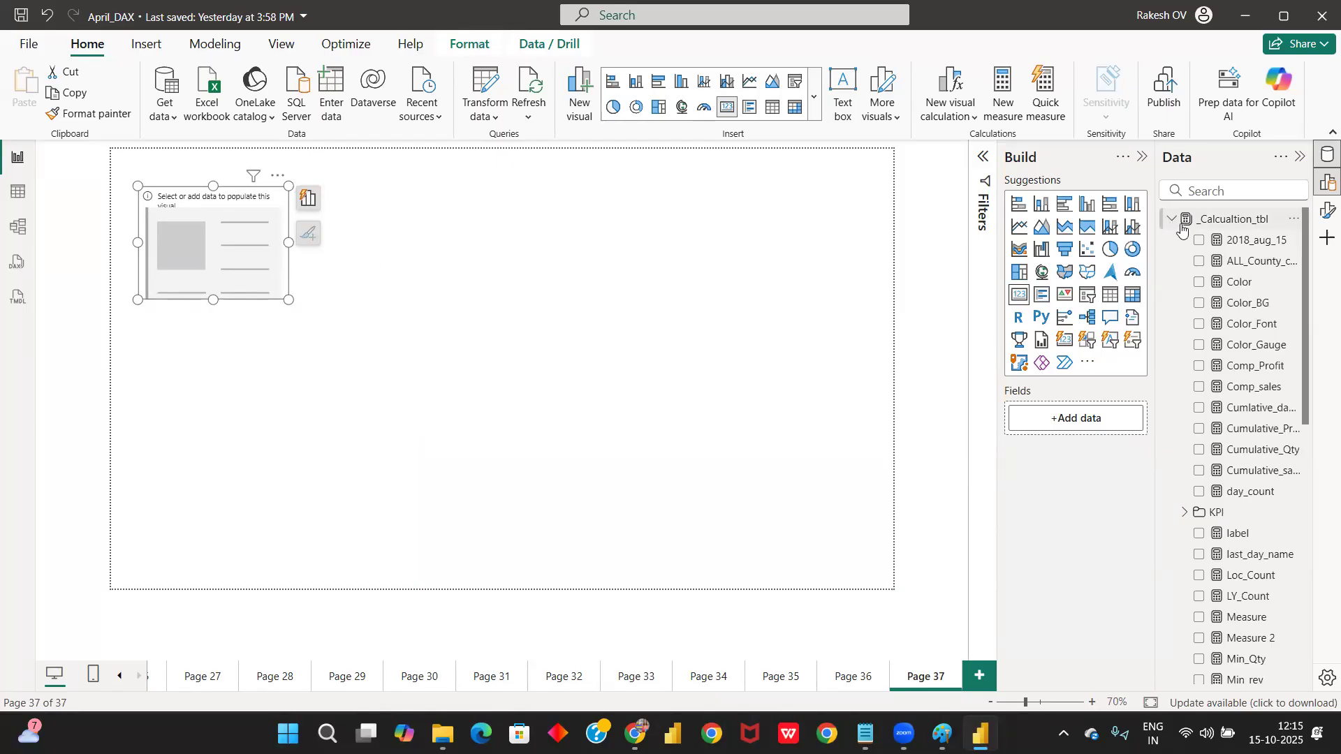
click(1179, 514)
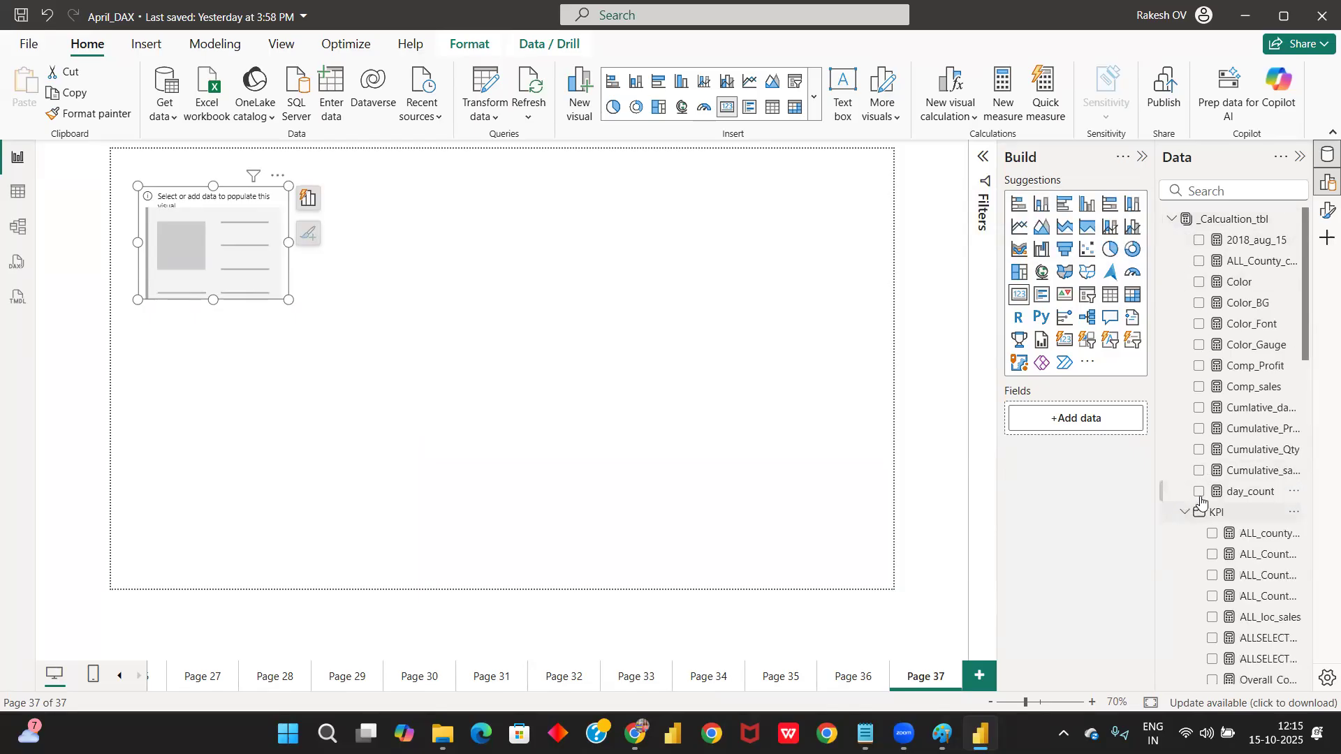
scroll(1198, 499, down, 4)
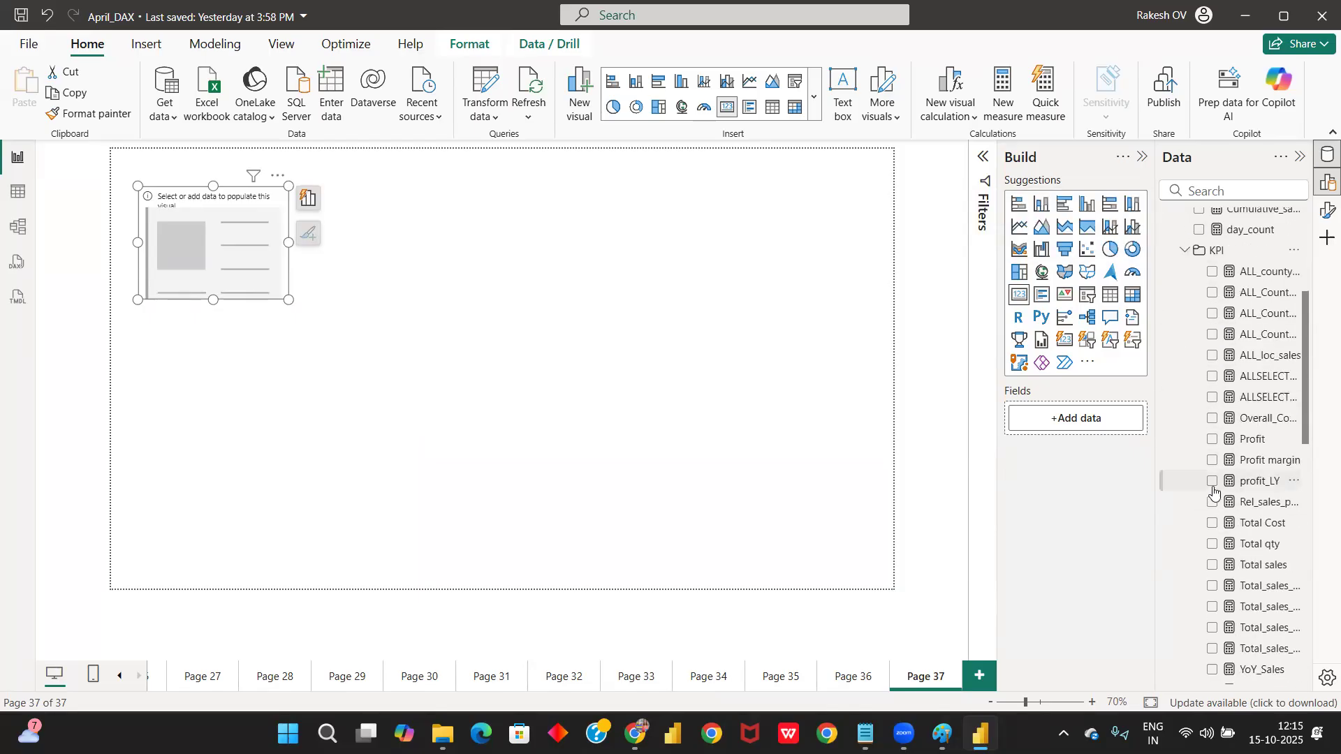
scroll(1215, 496, down, 3)
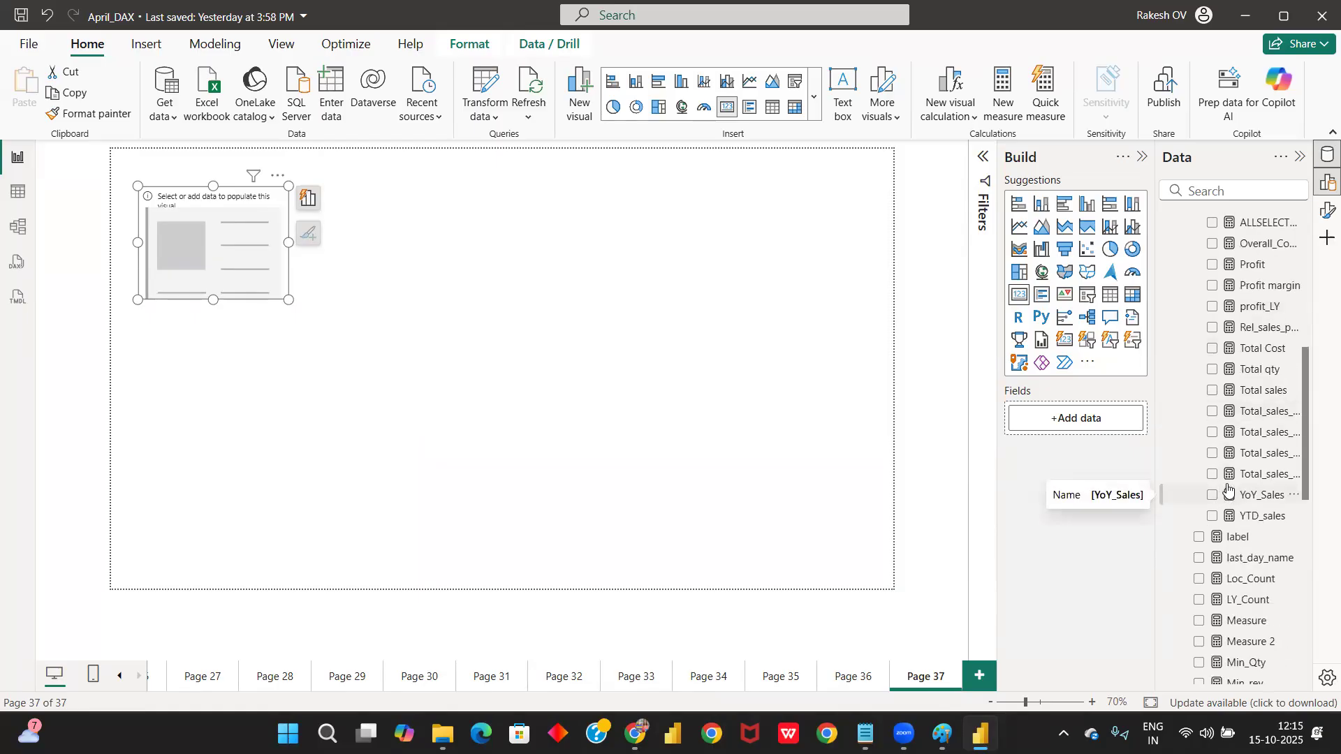
scroll(1228, 489, up, 2)
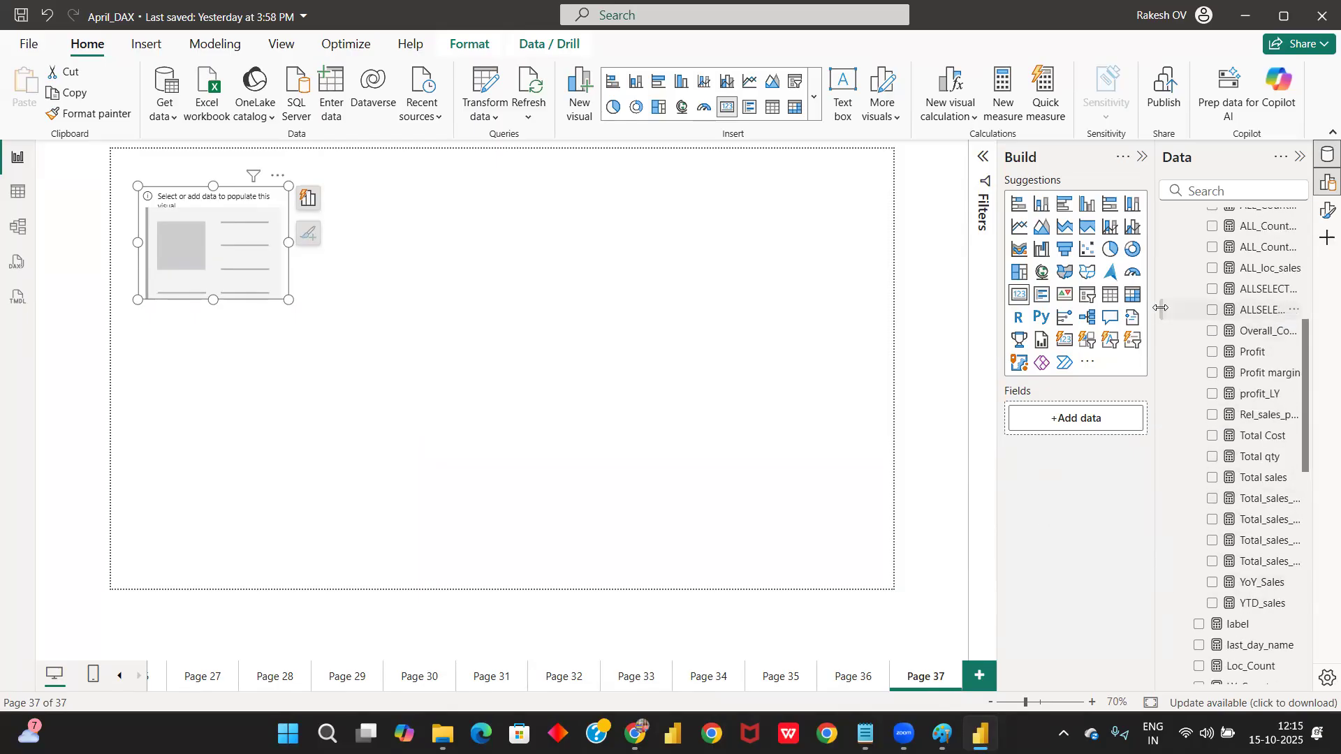
drag(1151, 315, 1115, 316)
drag(1209, 483, 209, 236)
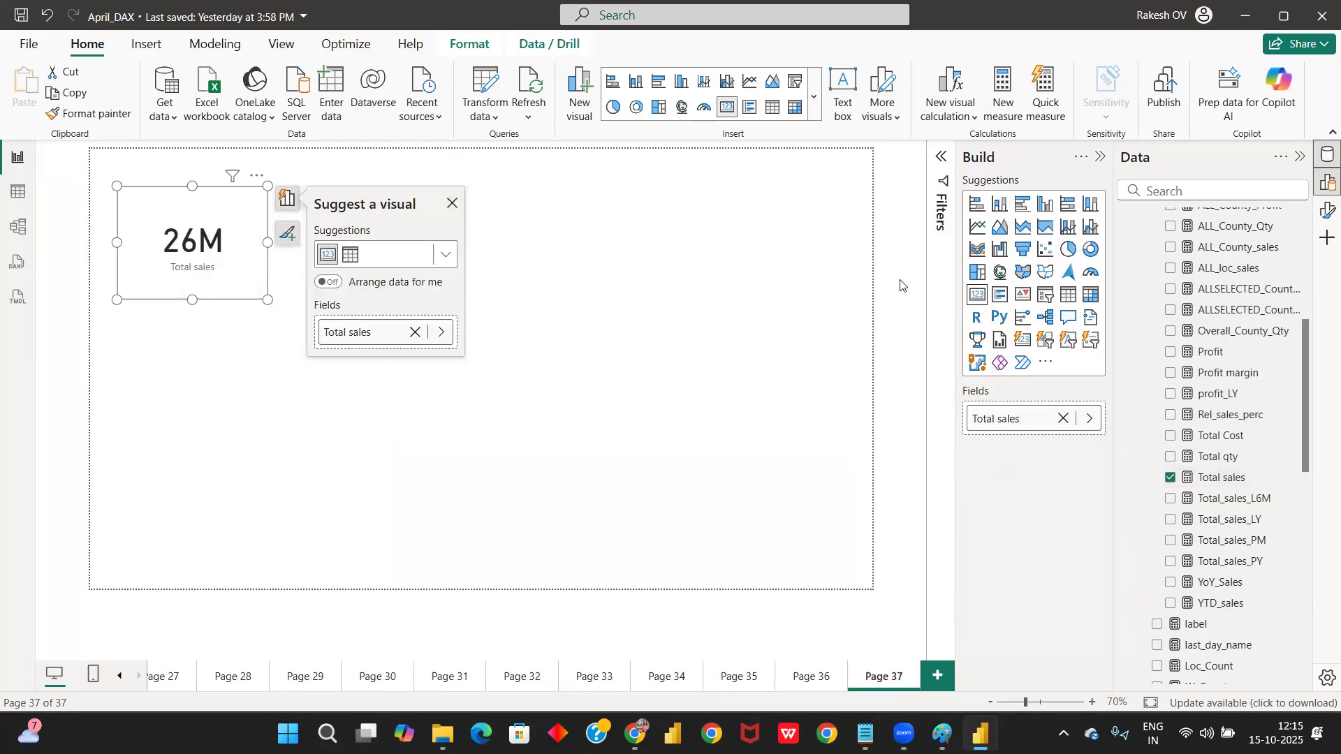
Step: Add a second card of the same size beneath the Total sales card, showing the Total_sales_LY measure
click(917, 304)
drag(760, 307, 195, 360)
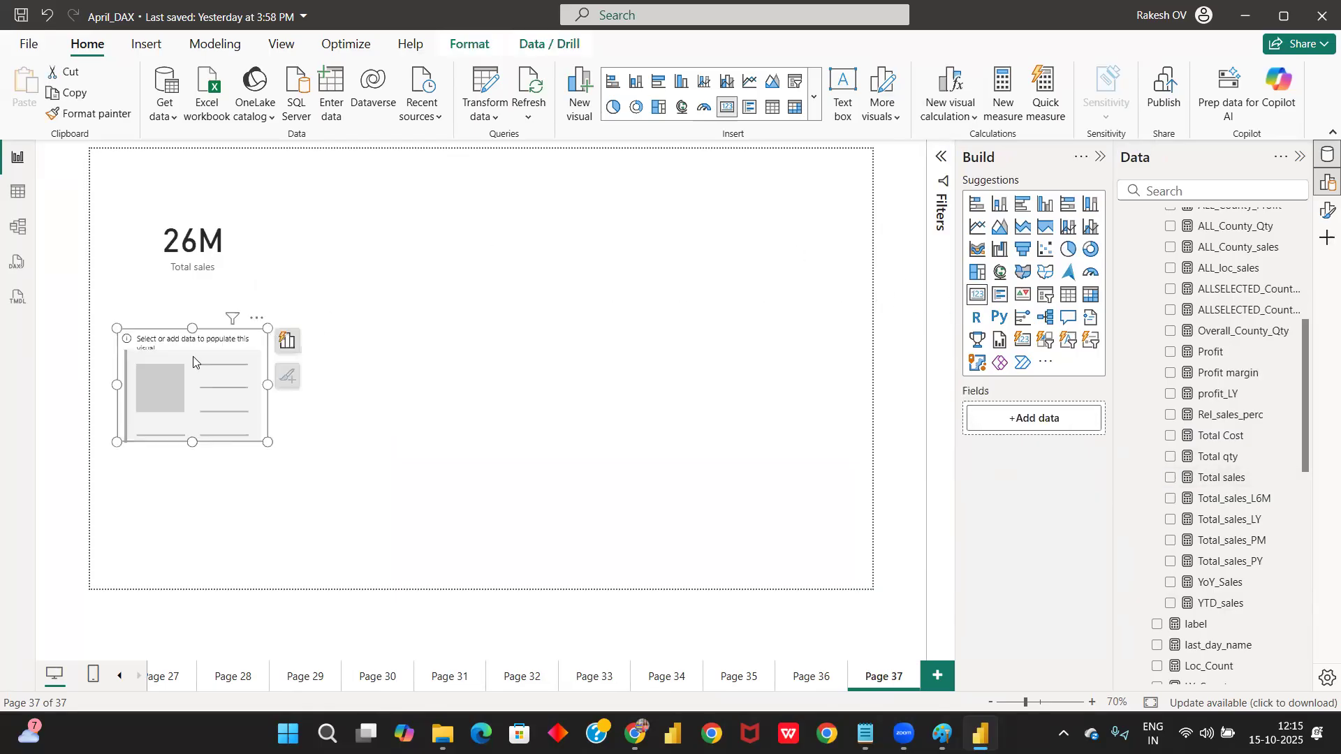
drag(1219, 522, 213, 388)
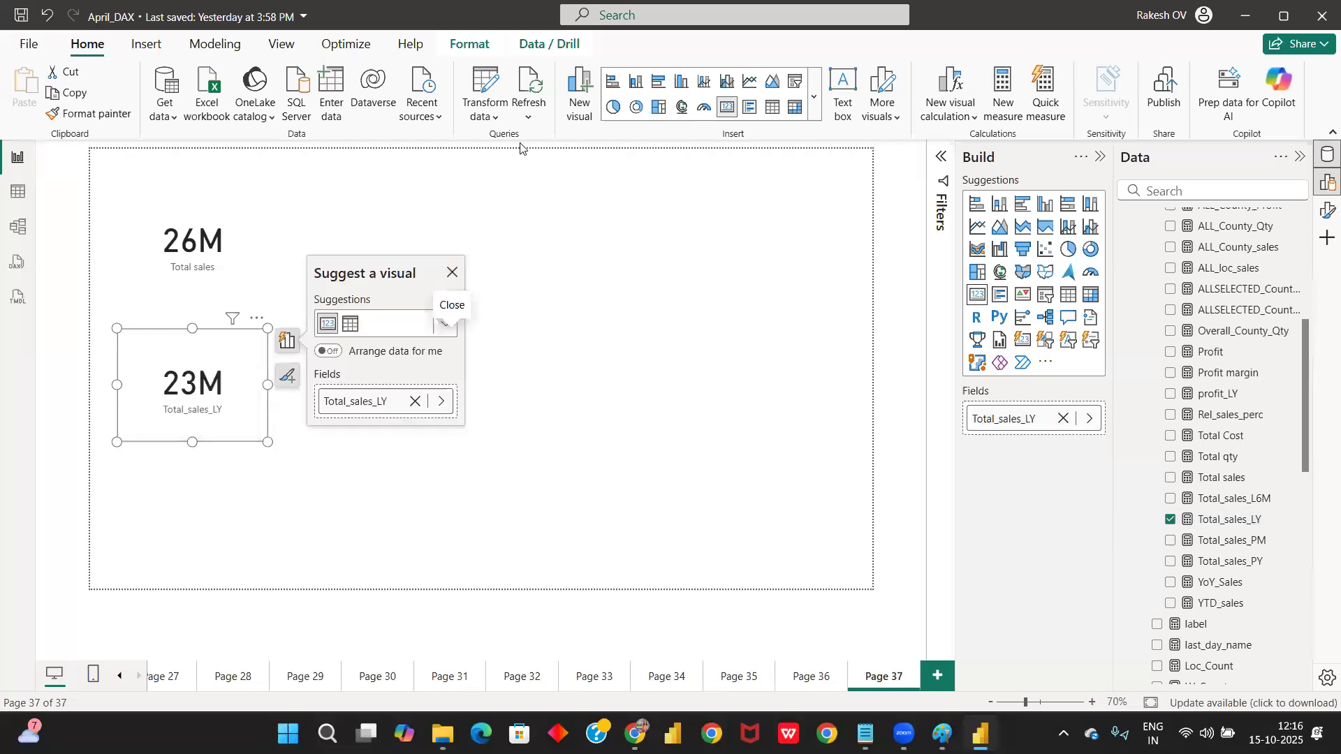
Step: Add an empty slicer visual to the page beside the two cards
click(742, 249)
click(1049, 299)
drag(224, 448, 623, 470)
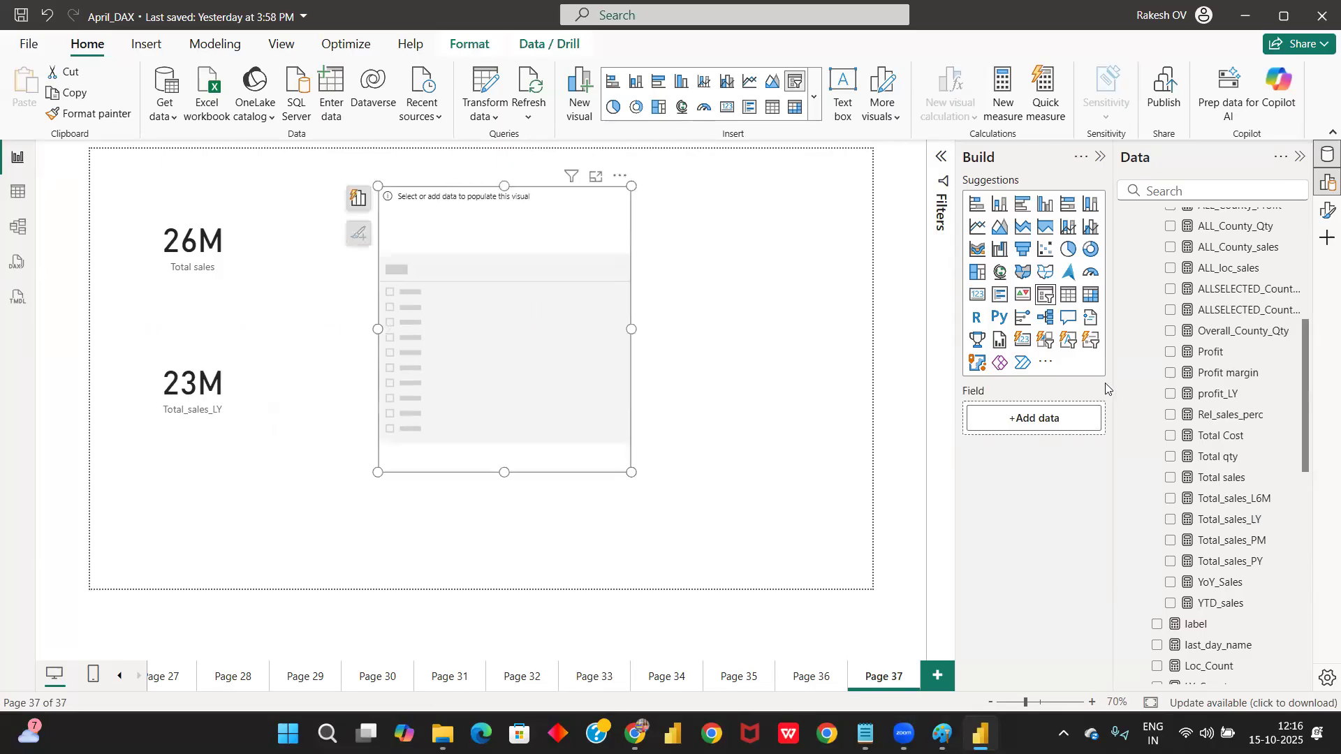
Step: Fill the slicer with Year and Month from the Date hierarchy of Dim_Date_Tbl, and select January 2017 in it
scroll(1120, 349, up, 5)
click(1126, 221)
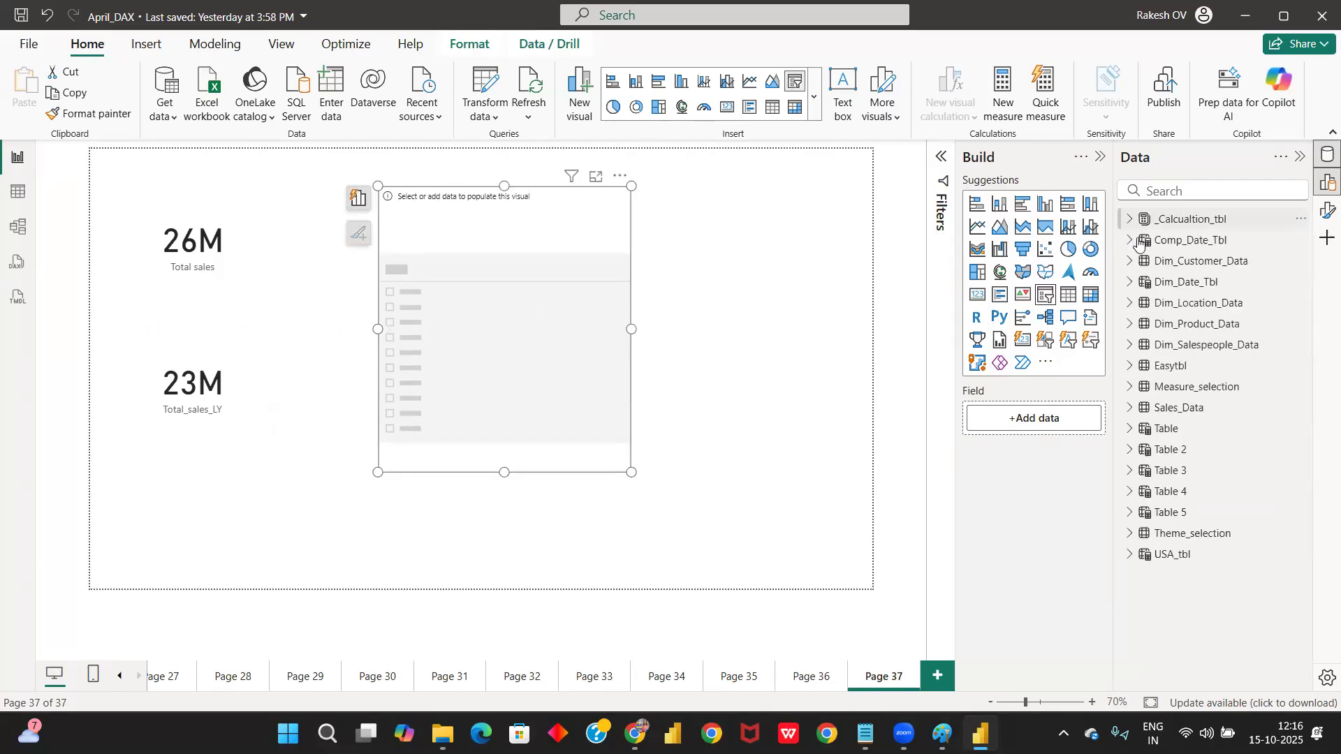
click(1130, 282)
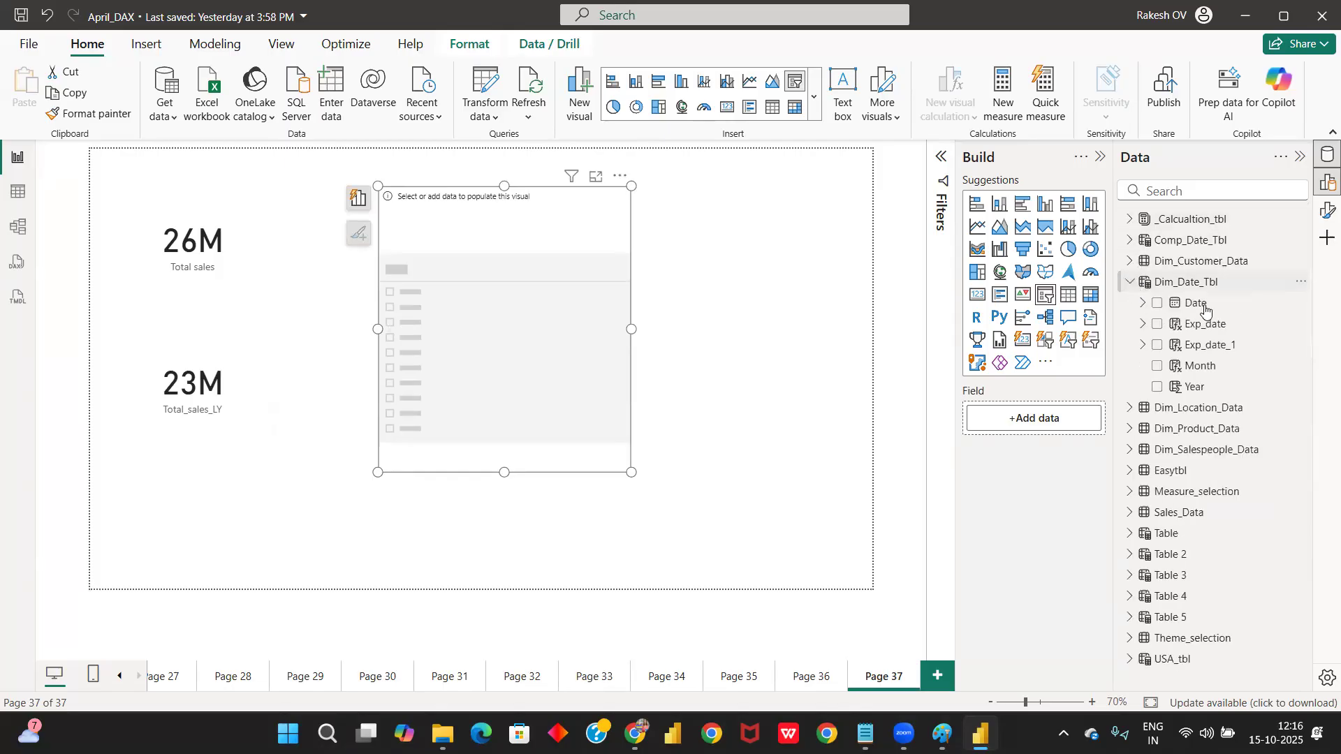
click(1143, 303)
click(1157, 324)
drag(1194, 343, 599, 262)
drag(1186, 380, 521, 287)
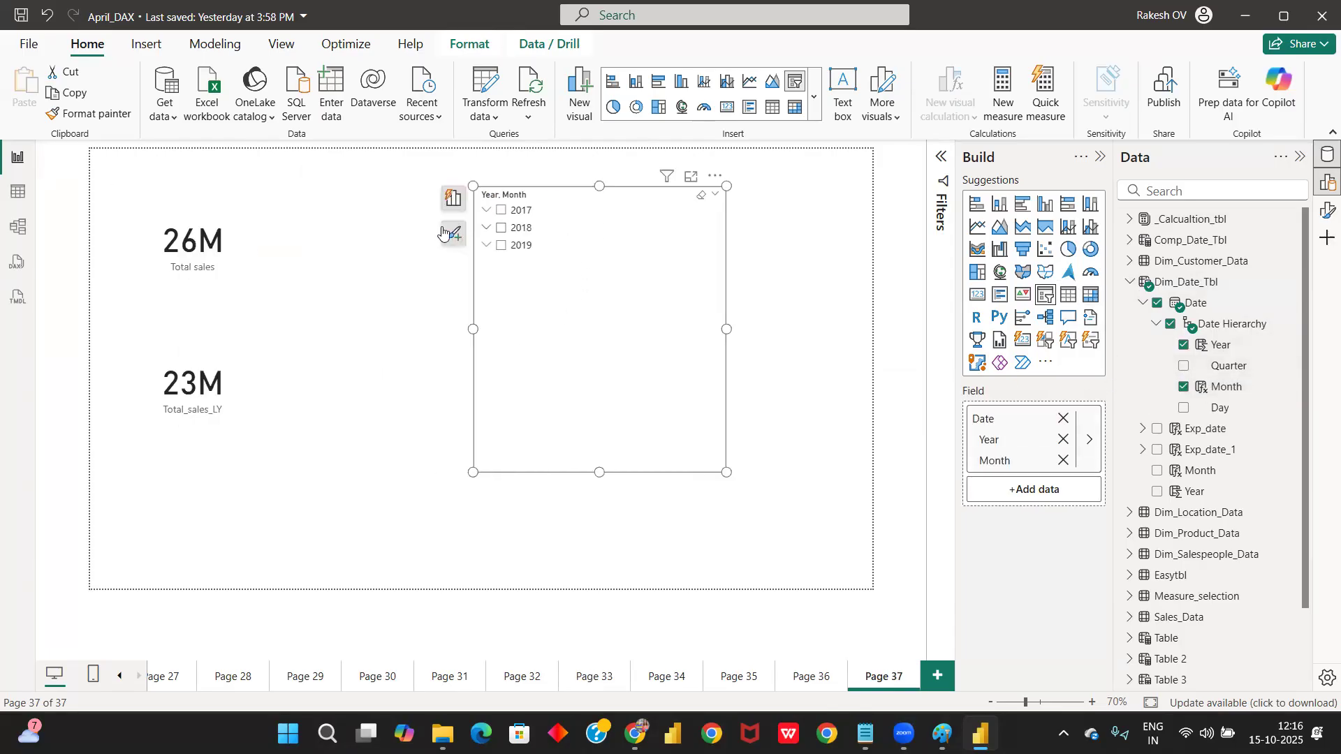
click(487, 211)
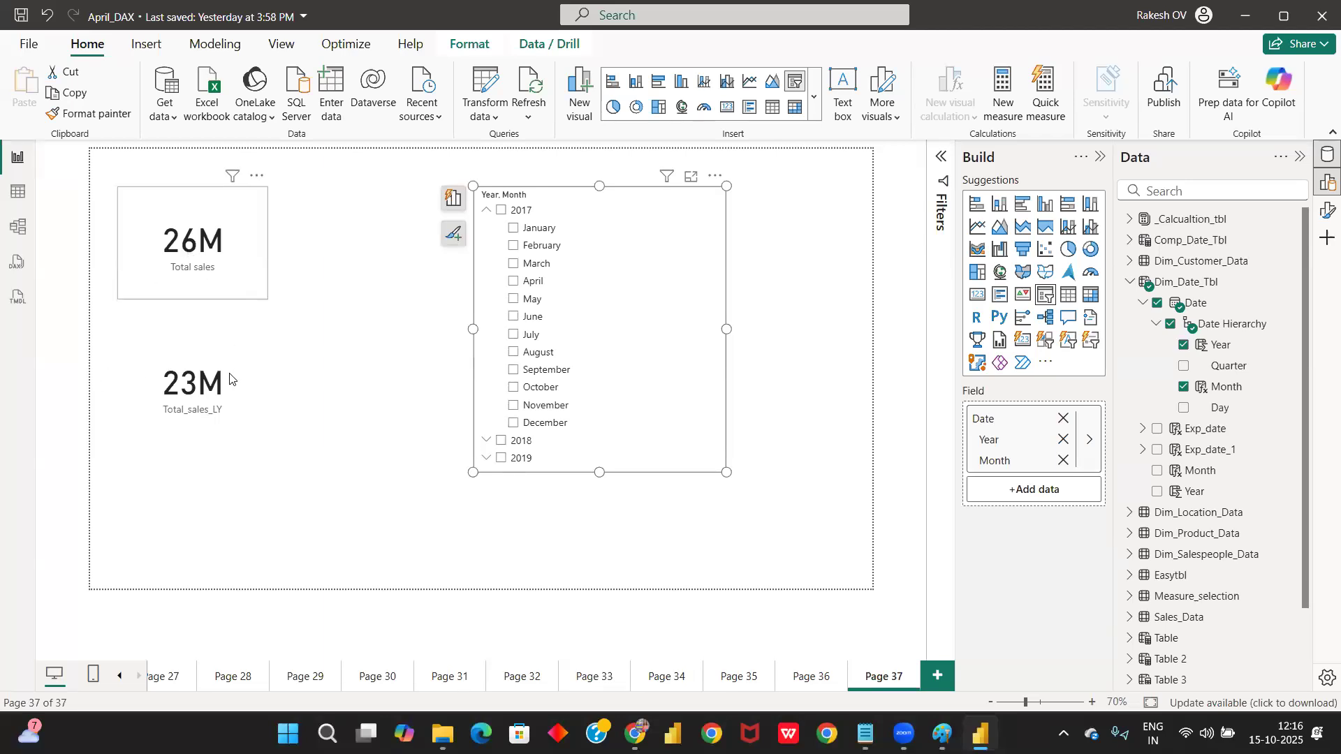
click(513, 229)
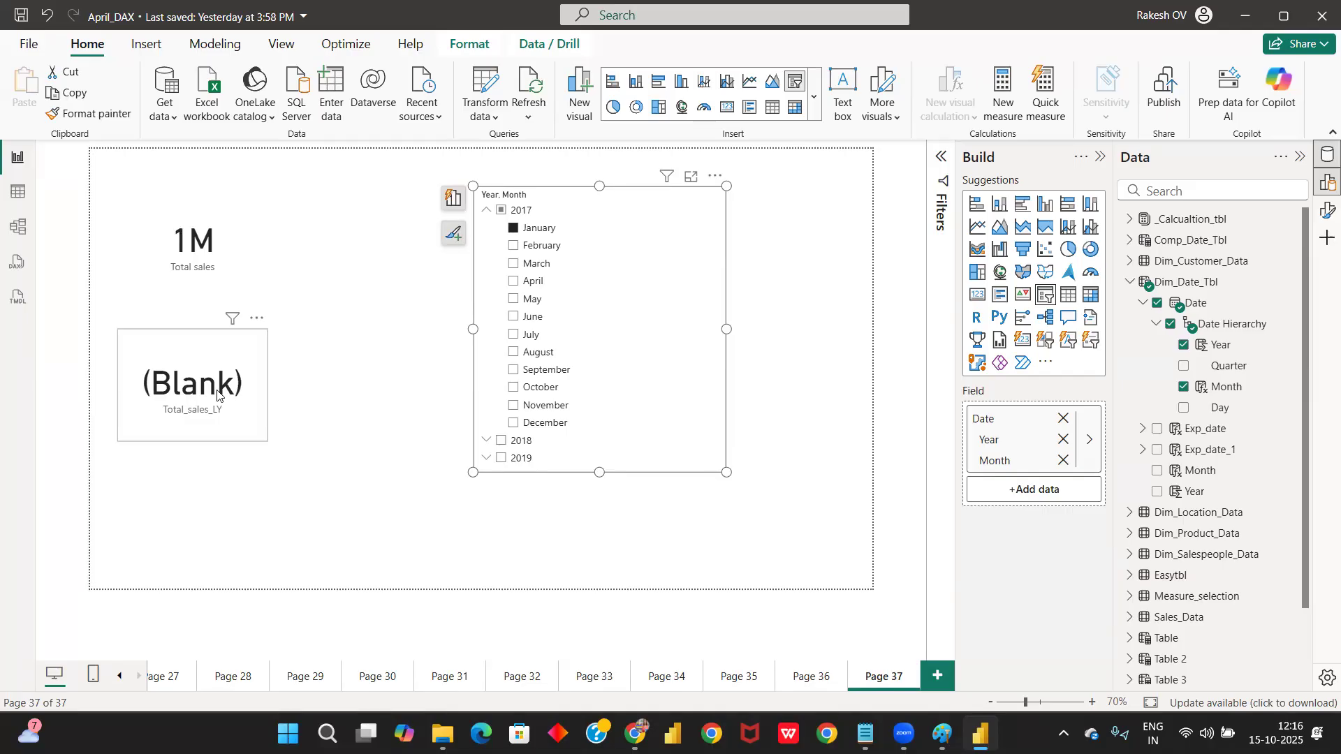
Step: Move the Total sales card slightly up, place the Total_sales_LY card closely beneath it and reduce that card's height
drag(227, 265, 244, 249)
drag(213, 349, 223, 296)
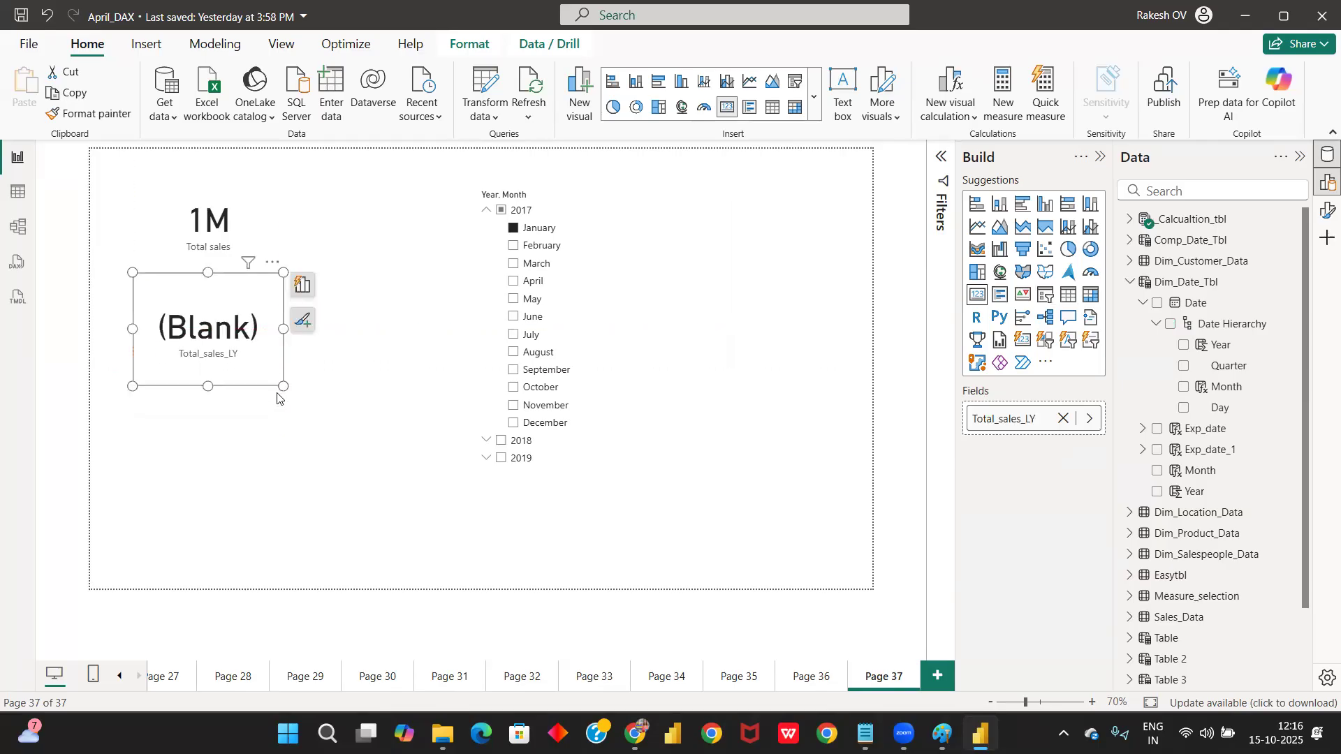
drag(282, 387, 283, 359)
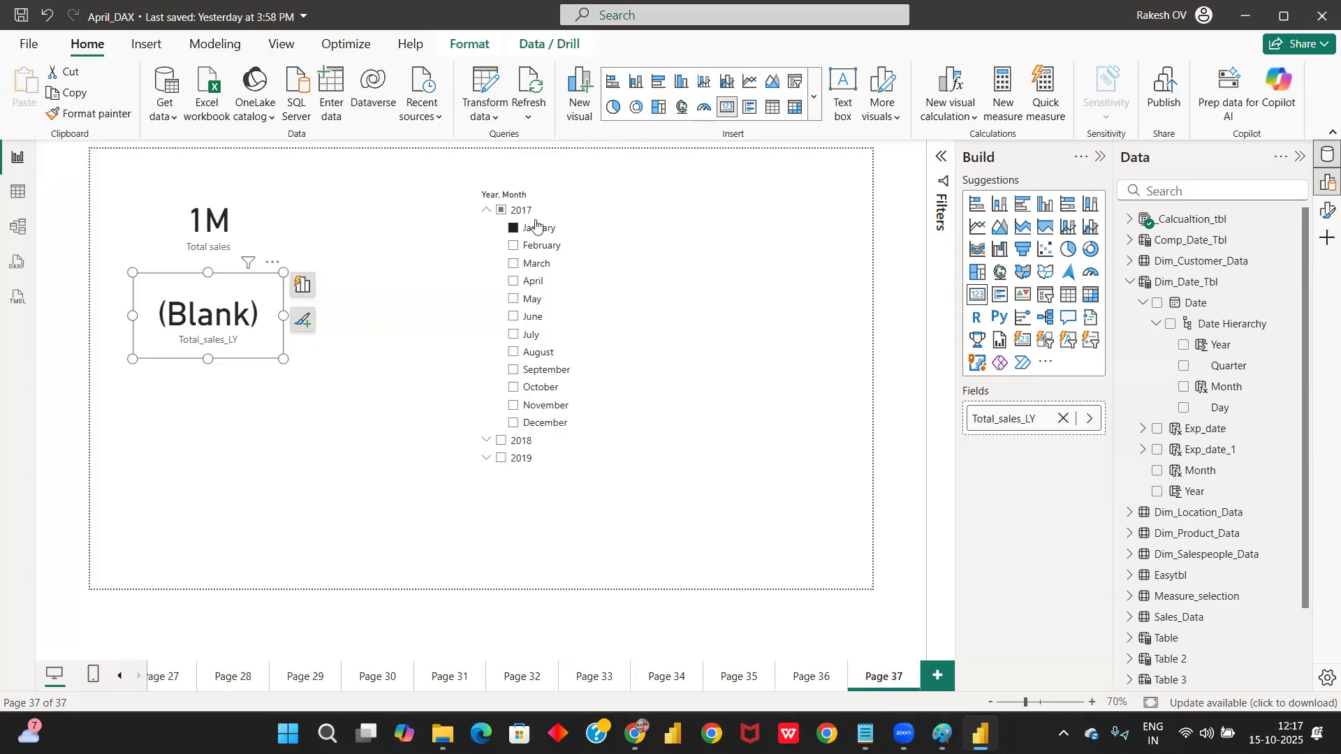
Step: Create a new measure in _Calcualtion_tbl named Total_sales_LY_1, with its formula starting on a new line
click(1162, 223)
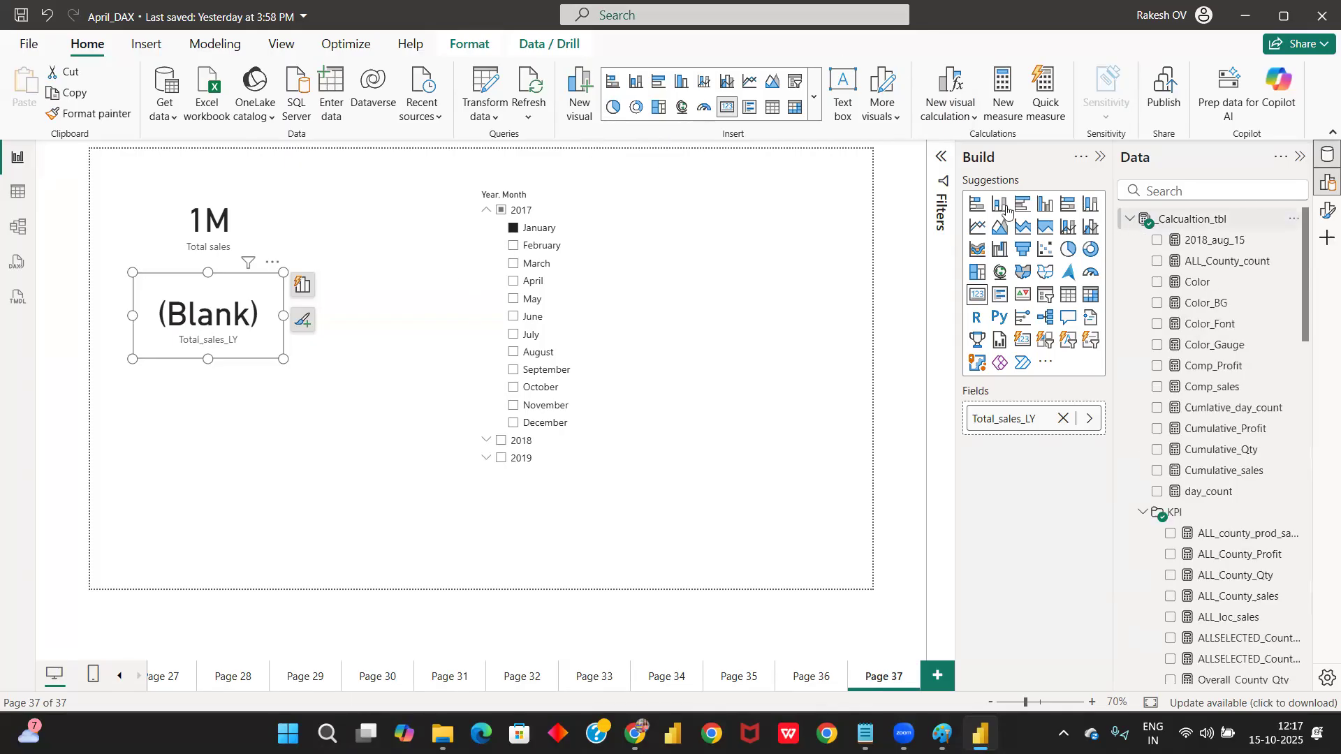
click(346, 94)
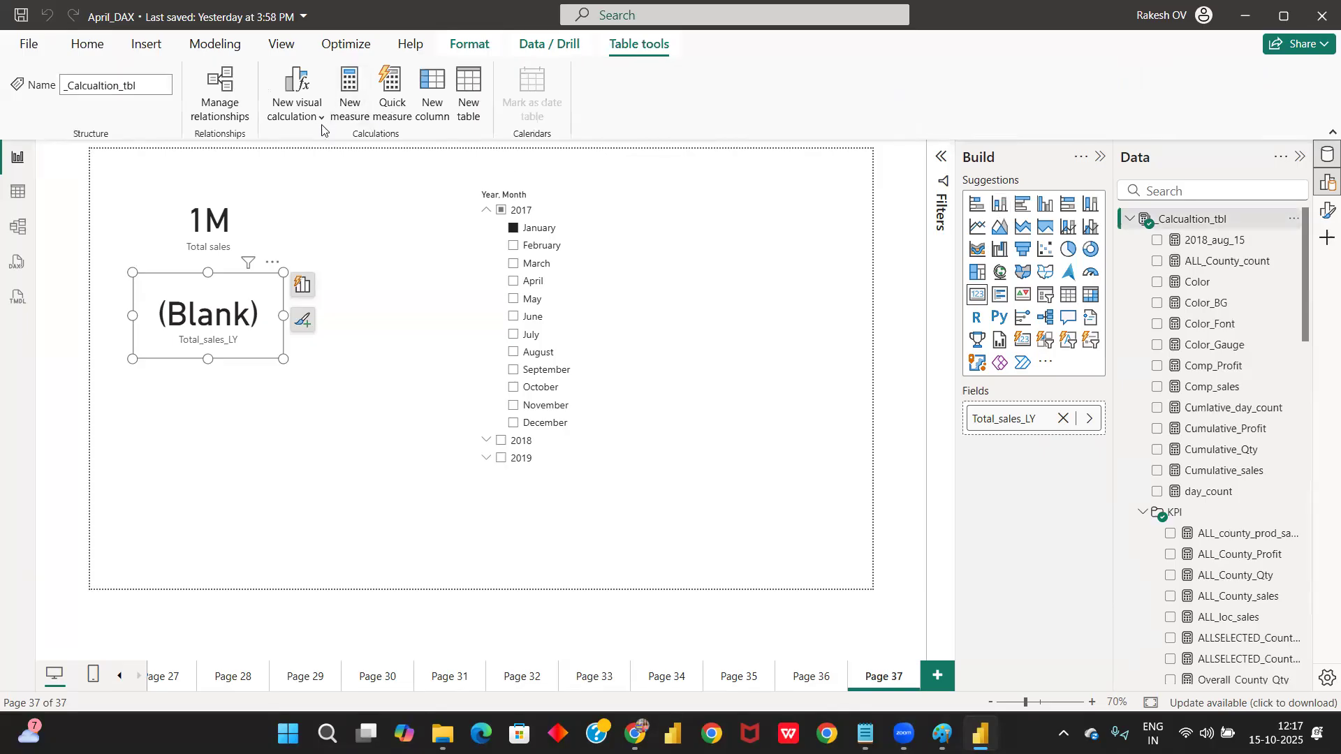
scroll(266, 160, up, 2)
key(BackSpace)
text(Tot)
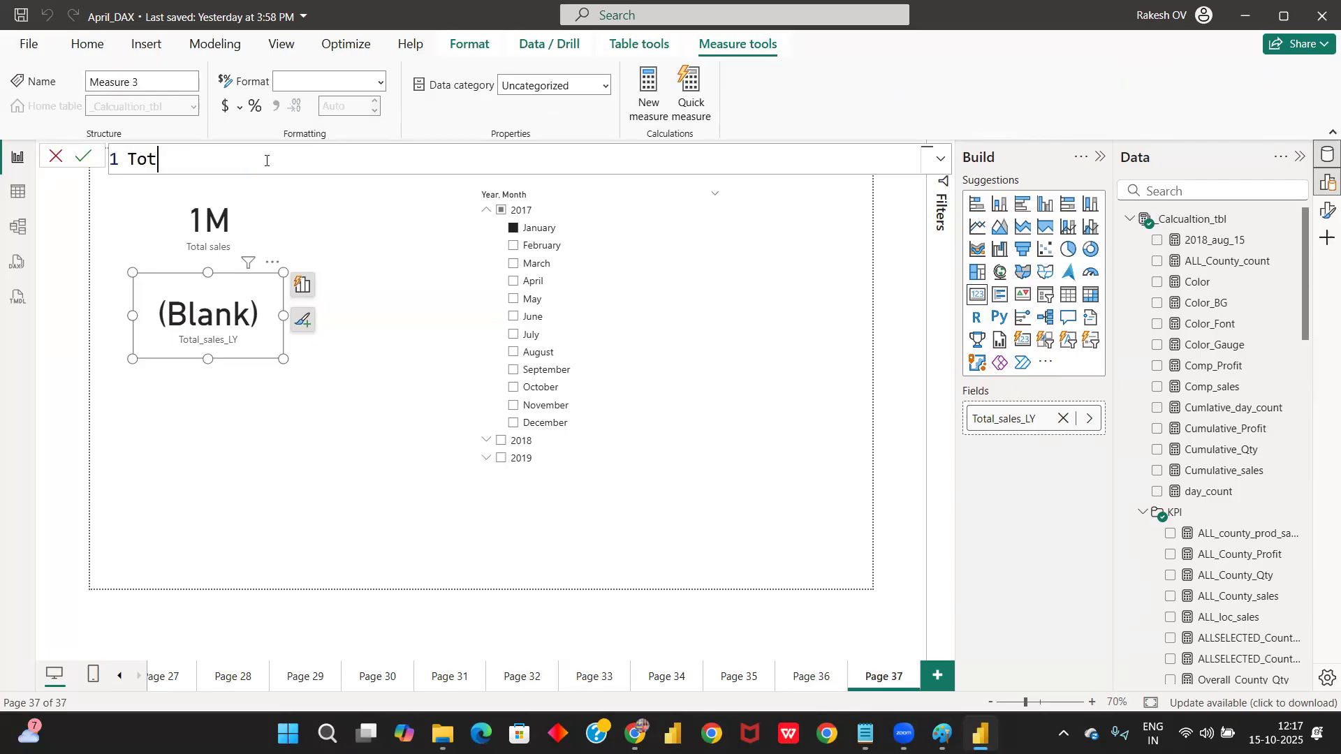
text(al_sales_LY 1 =)
key(shift+Return)
Step: Begin the measure's formula with an IF function that tests [Total_sales_LY] = BLANK() on its own line
text(if)
key(Tab)
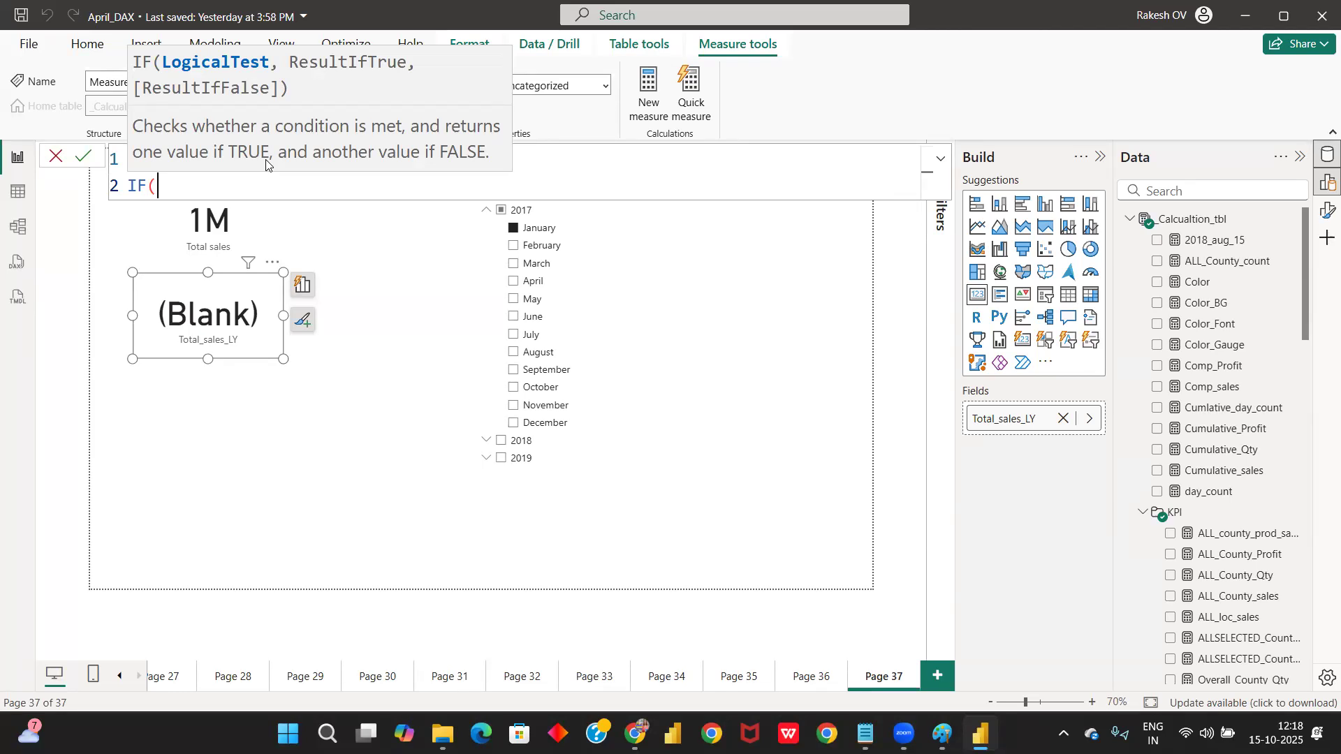
key(shift+Return)
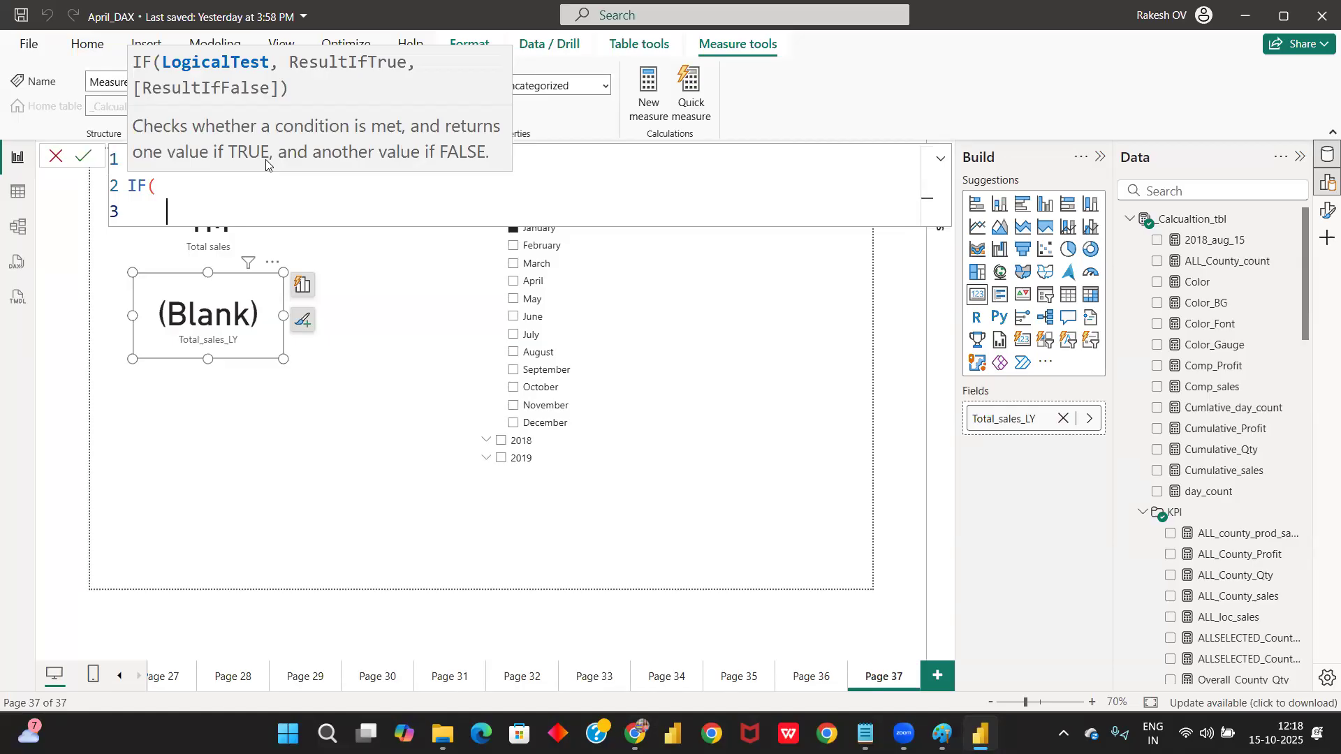
text(total)
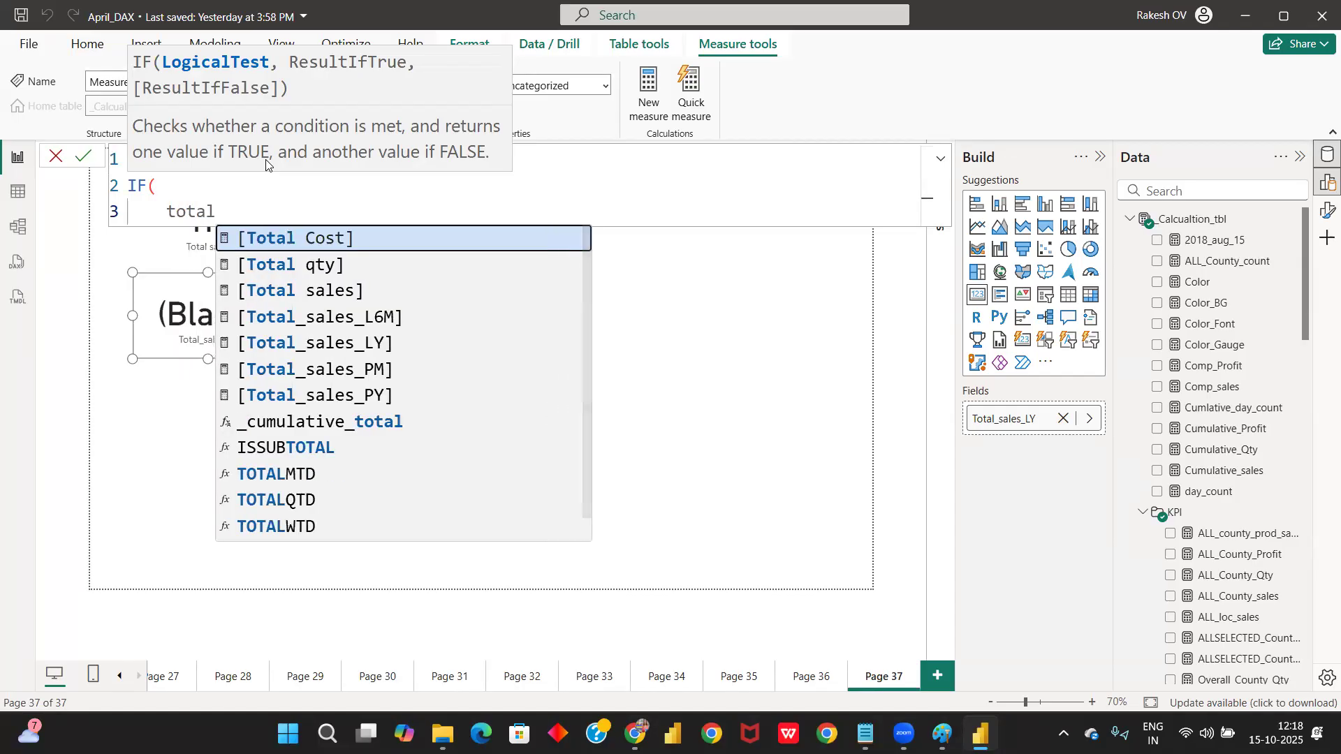
click(310, 342)
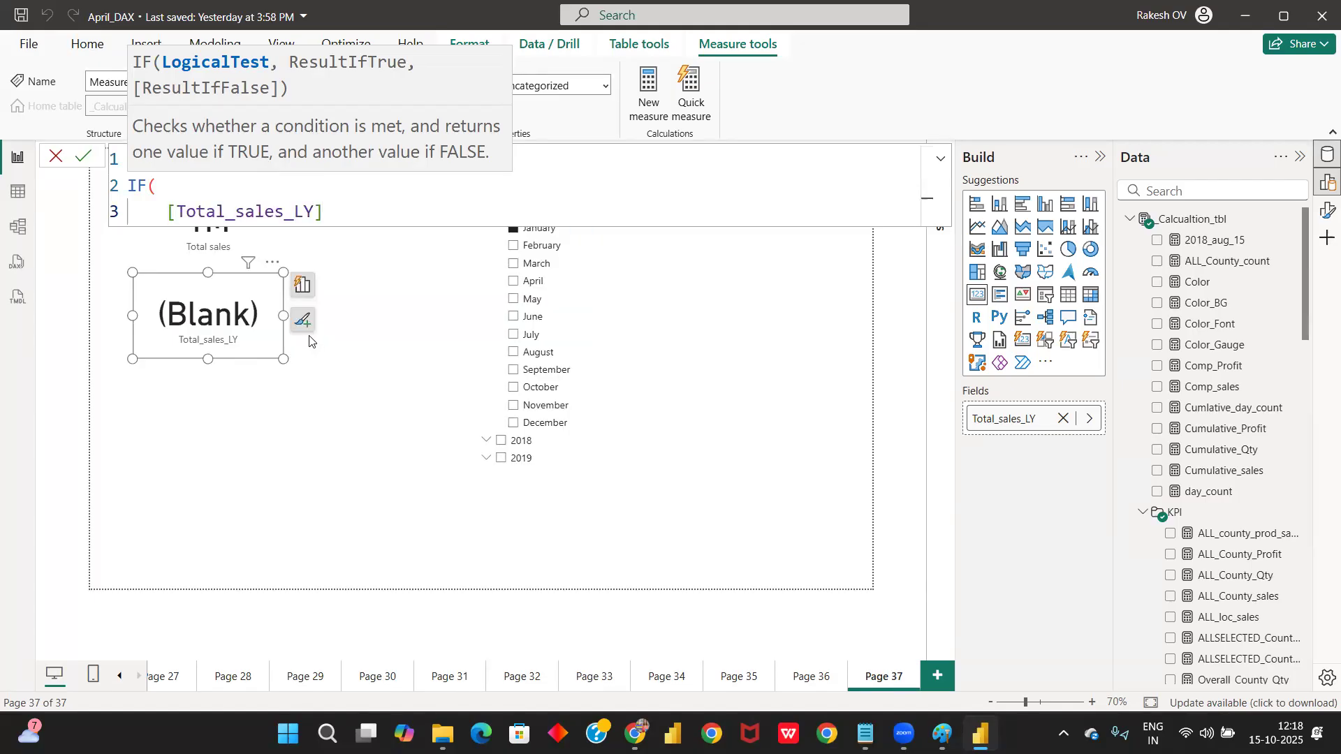
text(= blank)
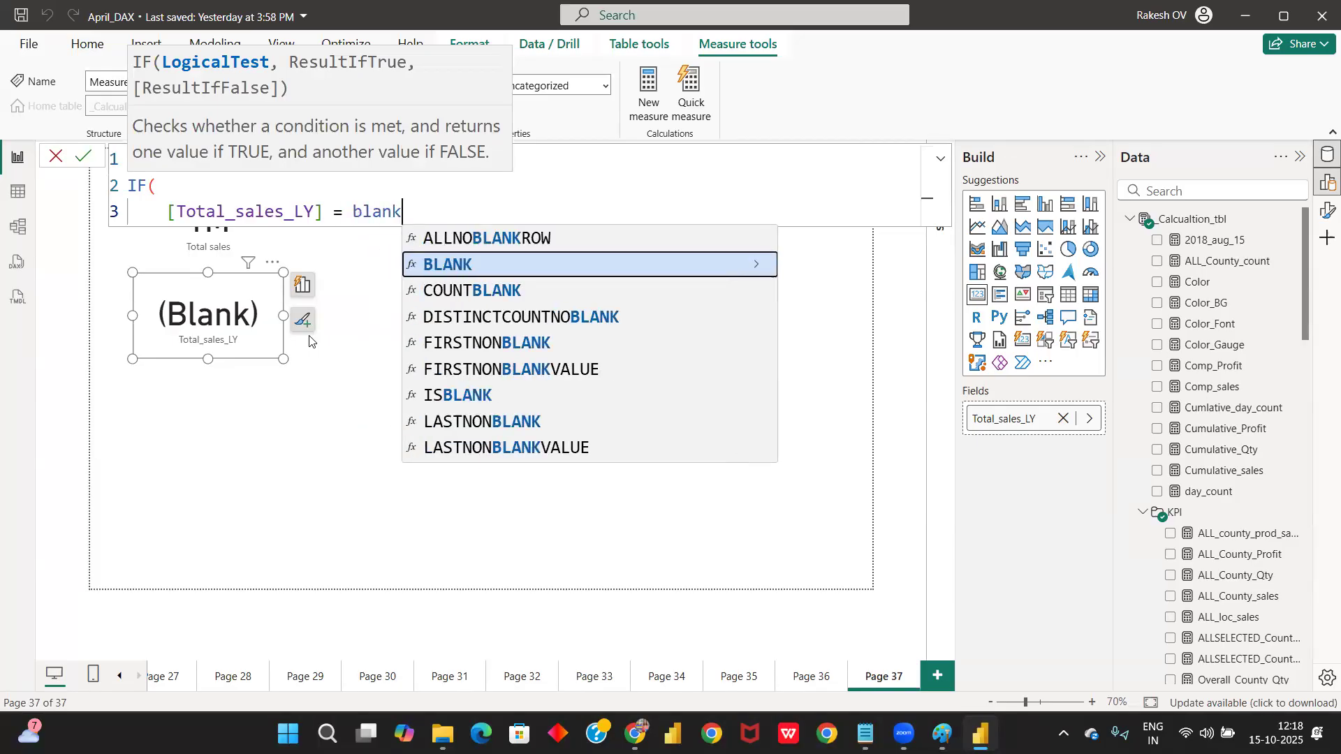
key(Tab)
text(),)
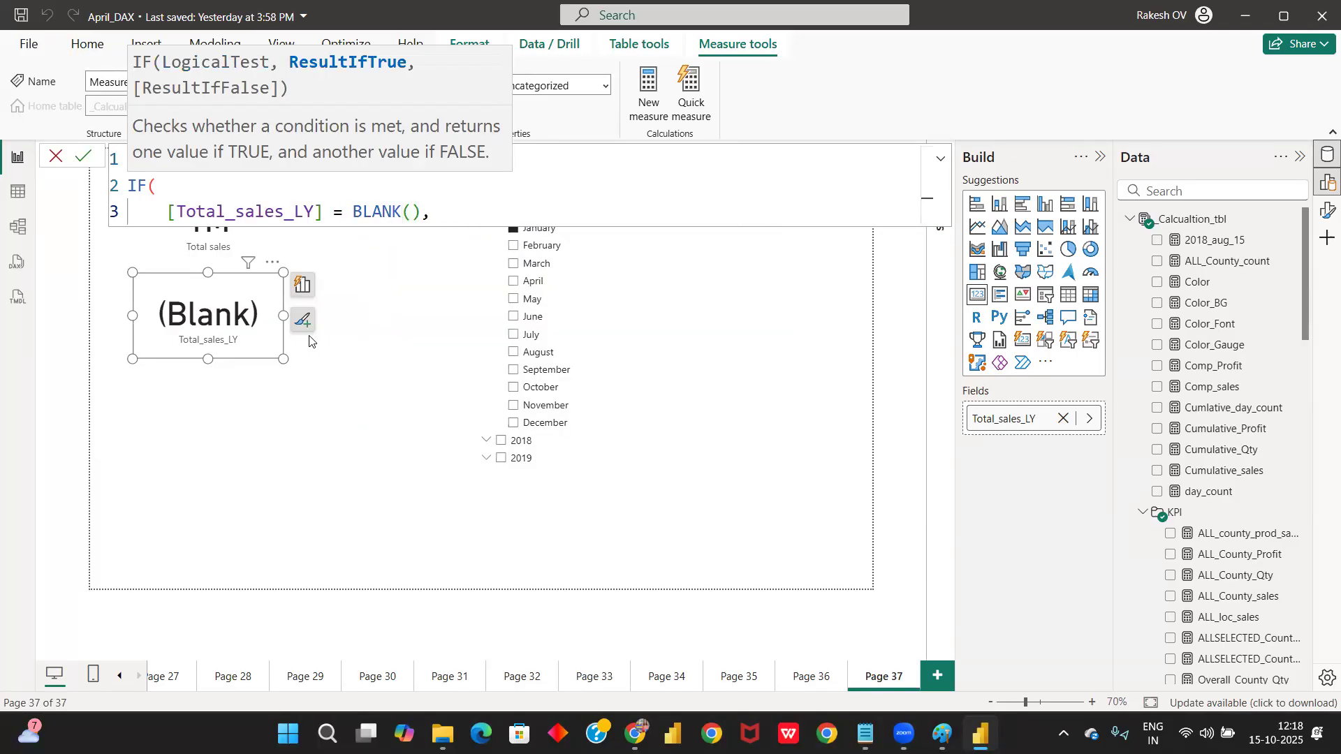
Step: Set the IF function's result for a true test to the text "No Data" on a new line
key(Return)
text("")
text(No Data)
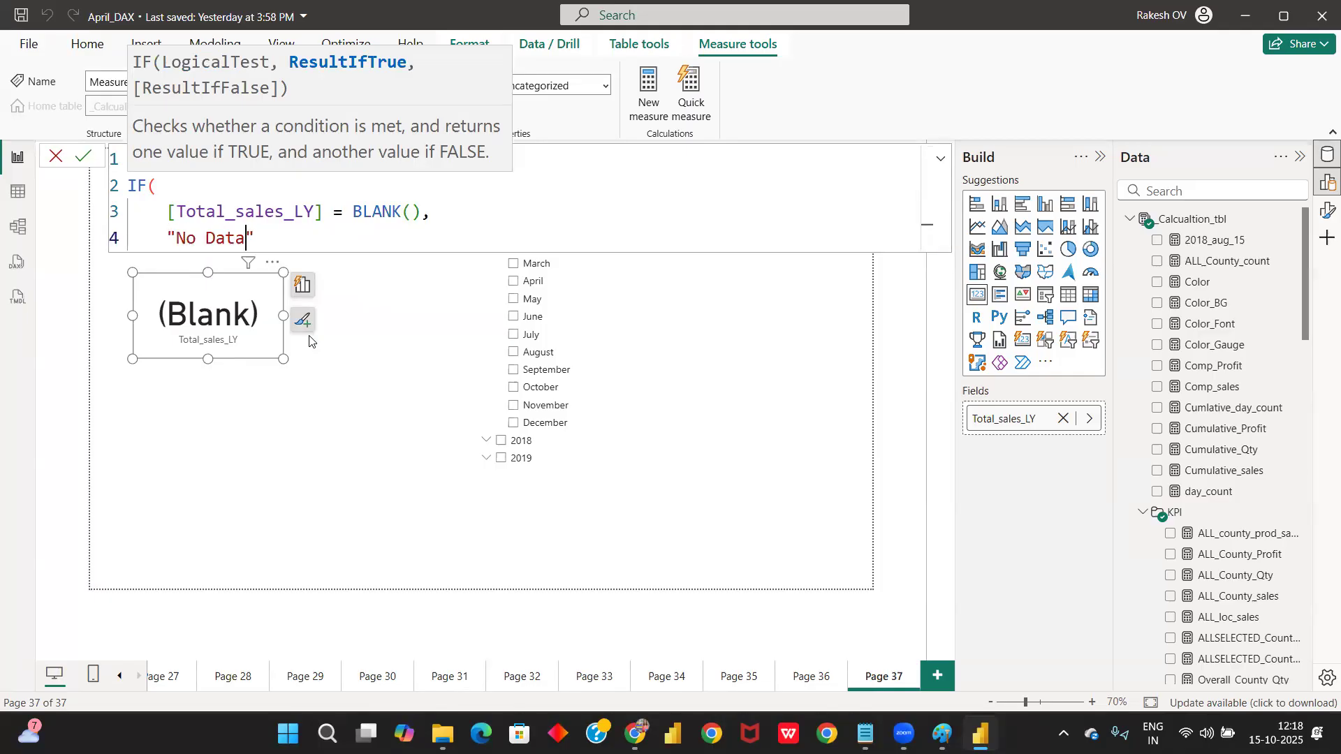
key(Right)
text(,)
key(Return)
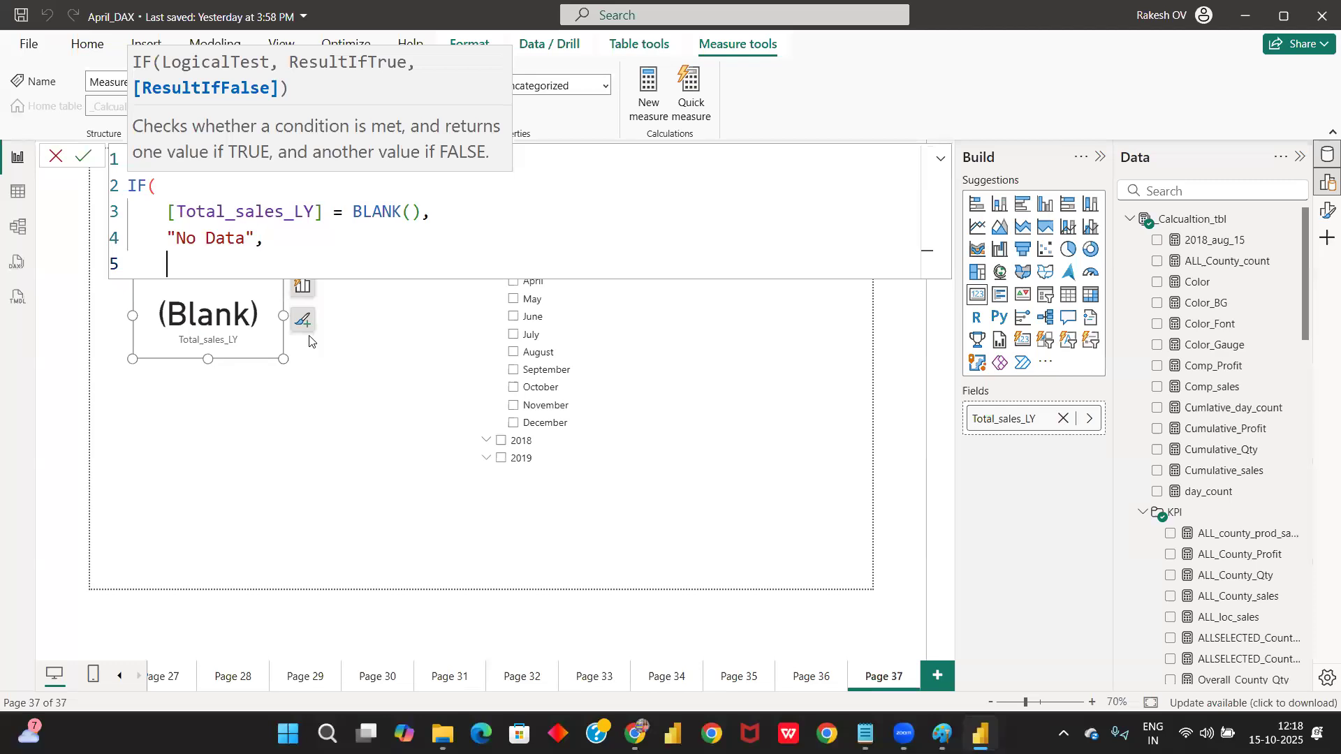
Step: Set the IF function's false result to [Total_sales_LY], close the formula and commit the measure
text(total)
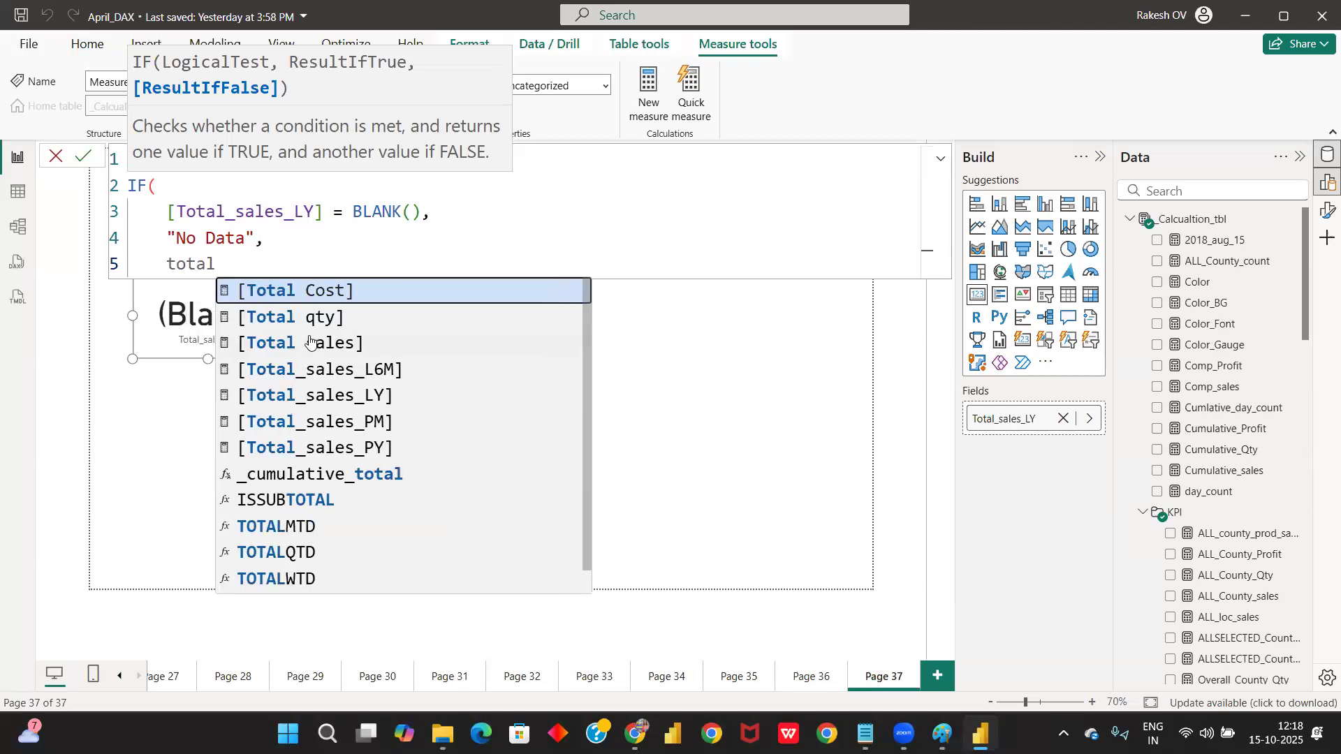
click(327, 399)
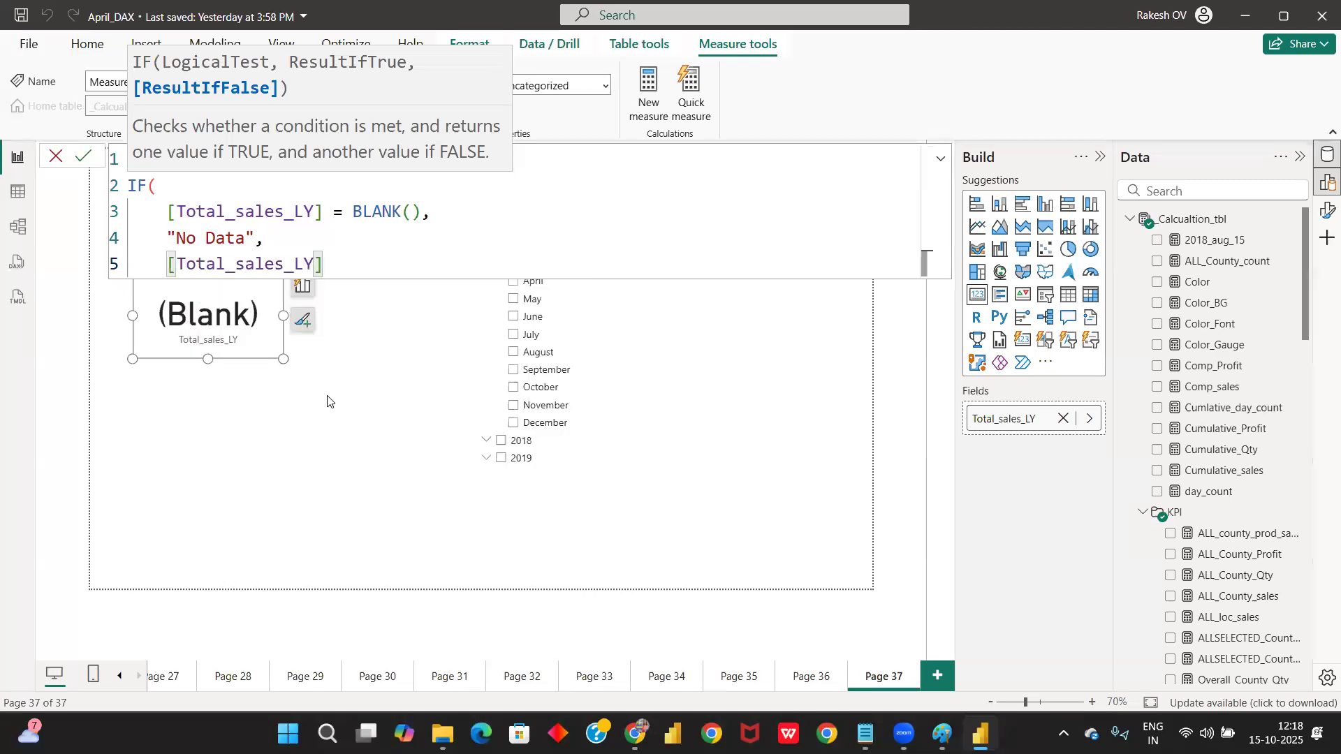
key(shift+Return)
text())
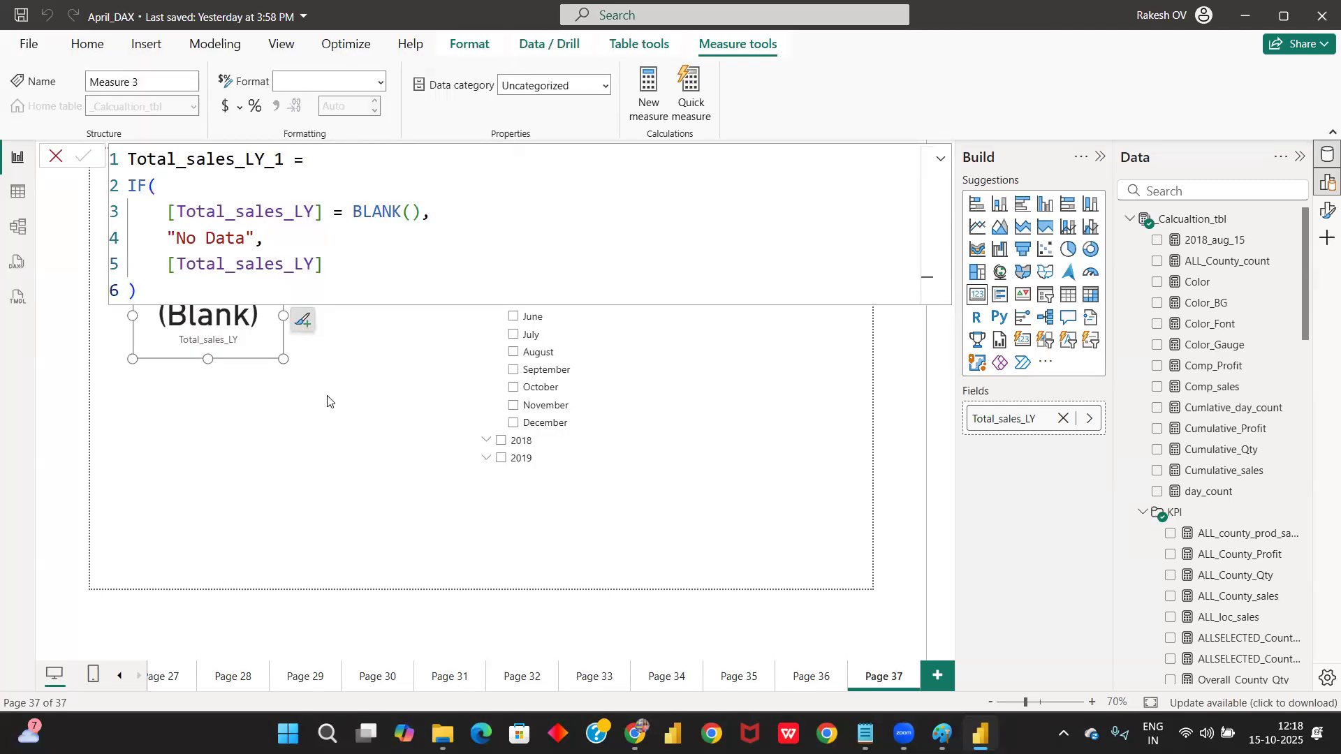
key(Return)
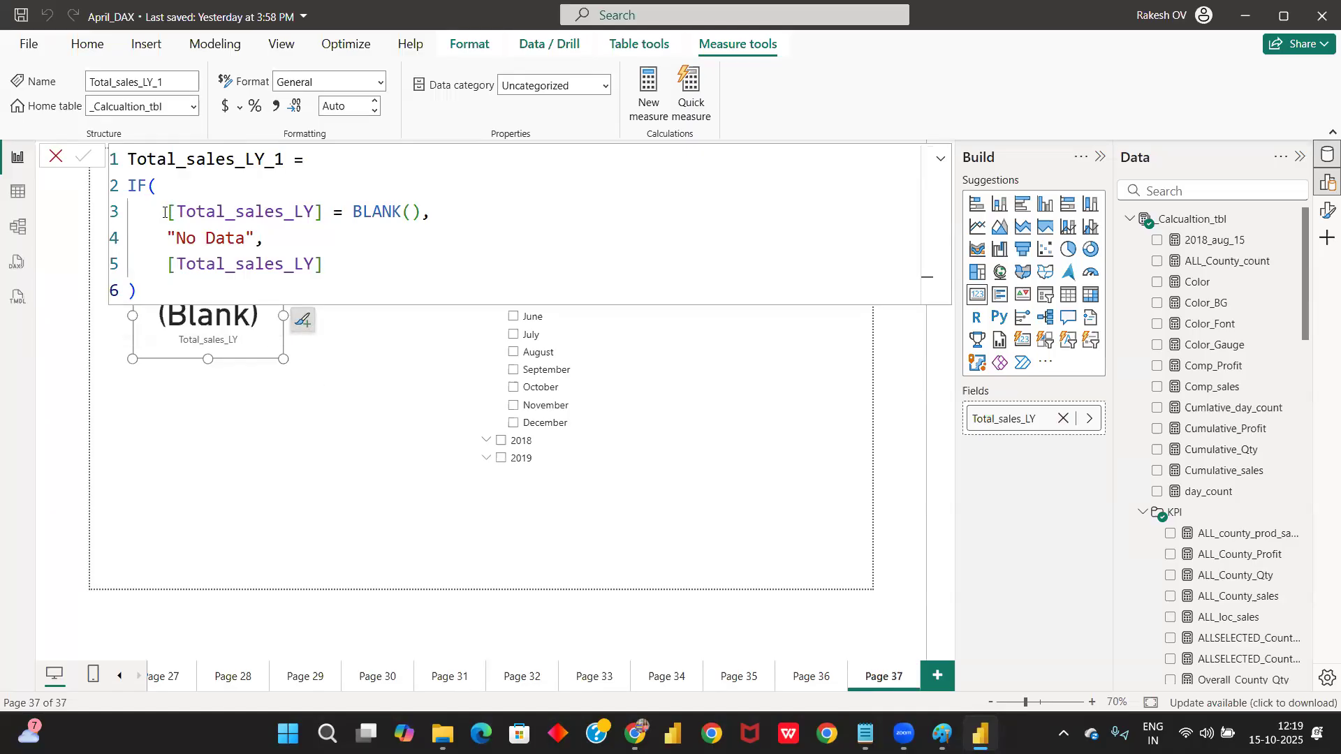
Step: Replace the IF condition in Total_sales_LY_1 with ISBLANK([Total_sales_LY]) and commit the measure
drag(170, 212, 425, 215)
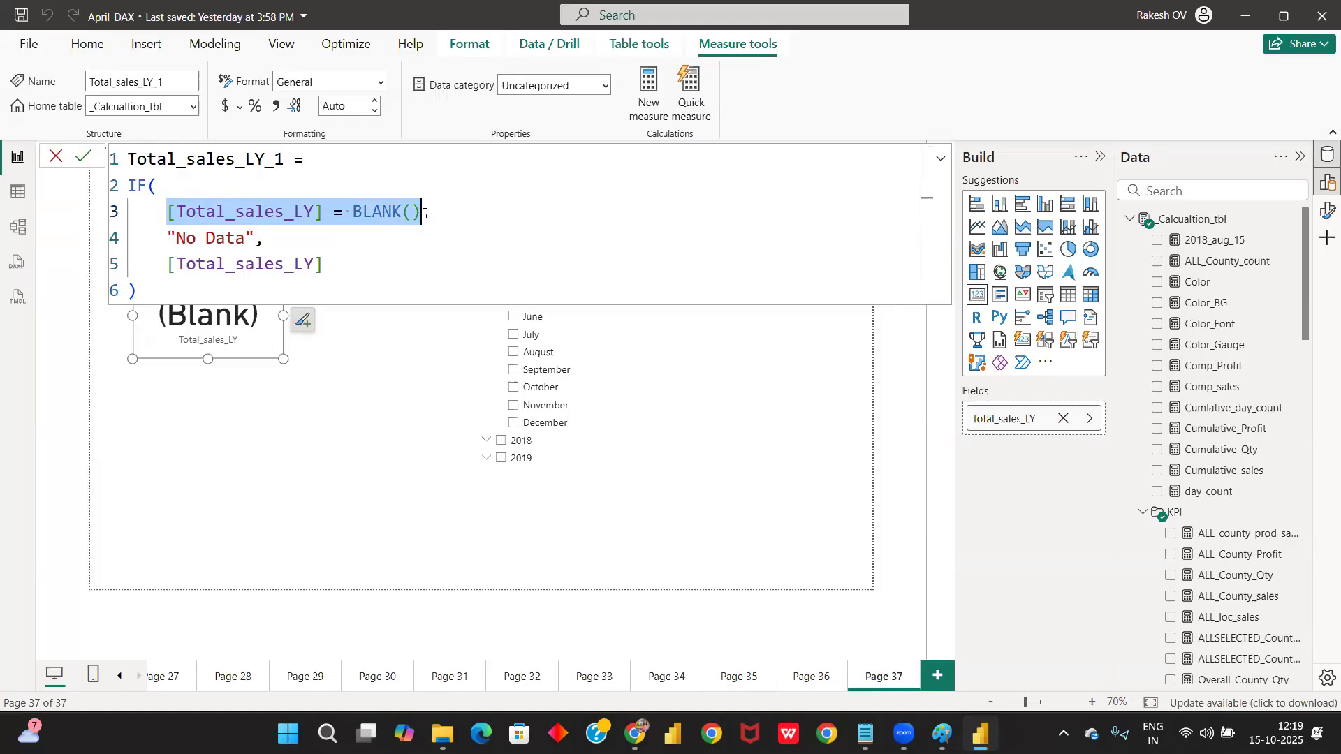
key(ctrl+x)
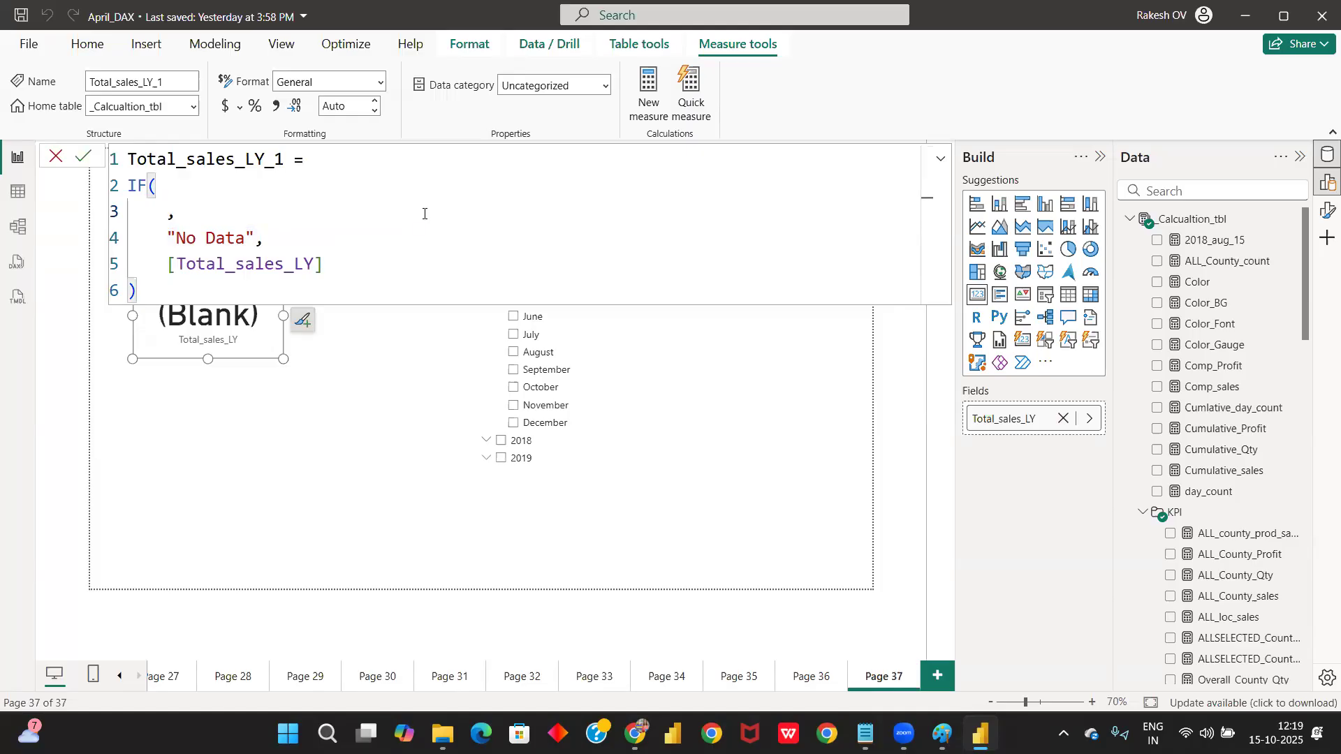
text(isbla)
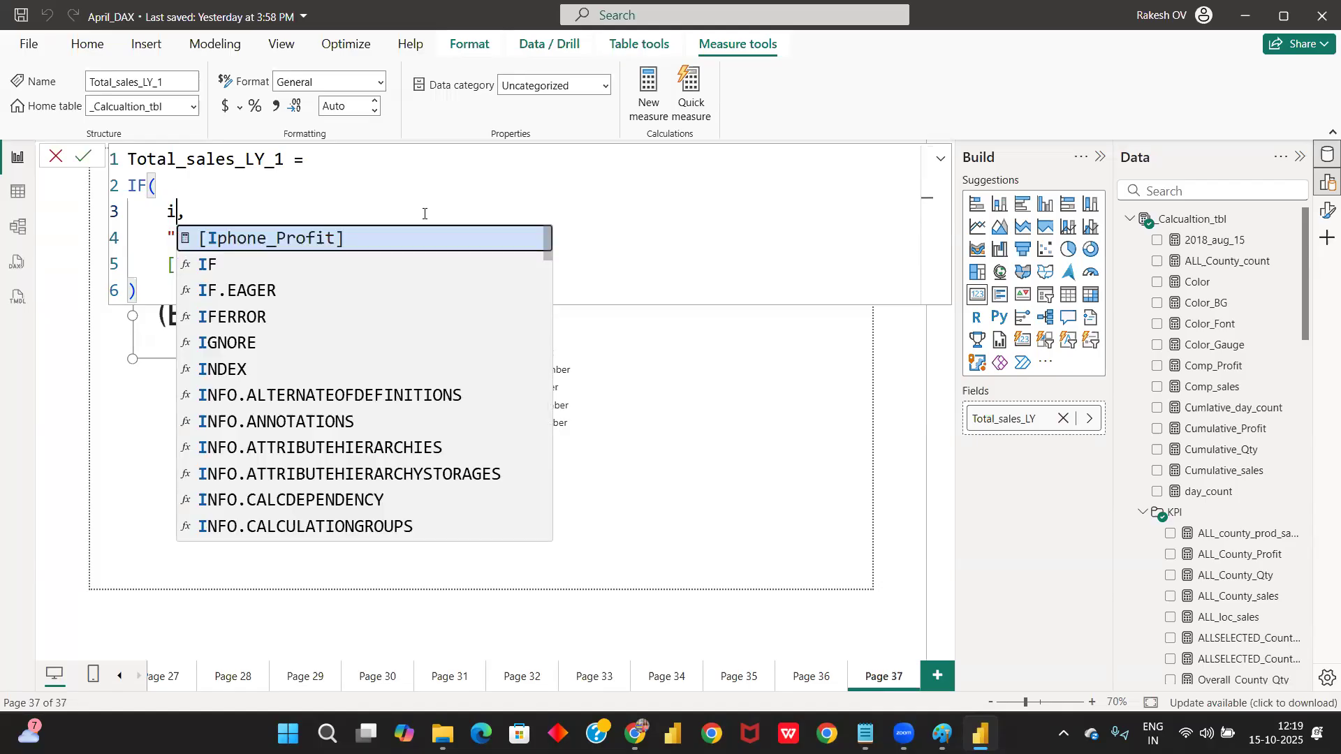
key(Tab)
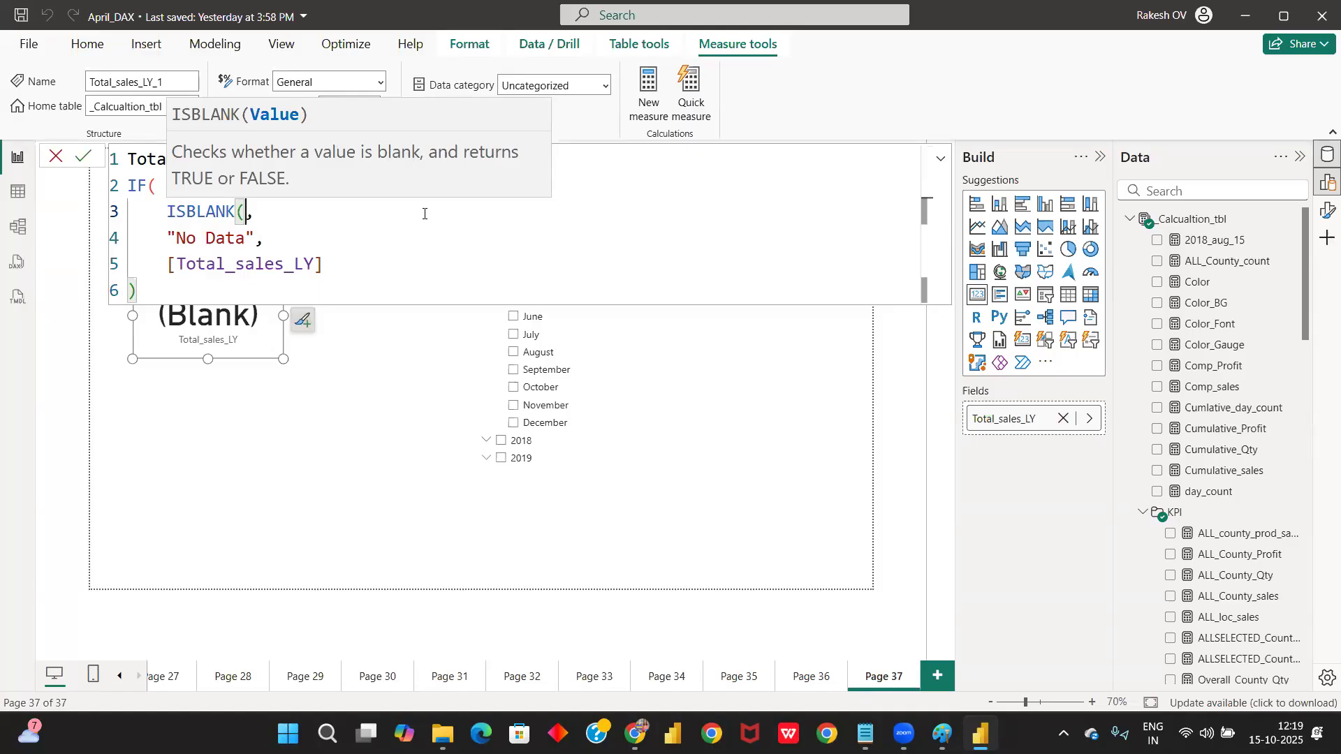
text(total)
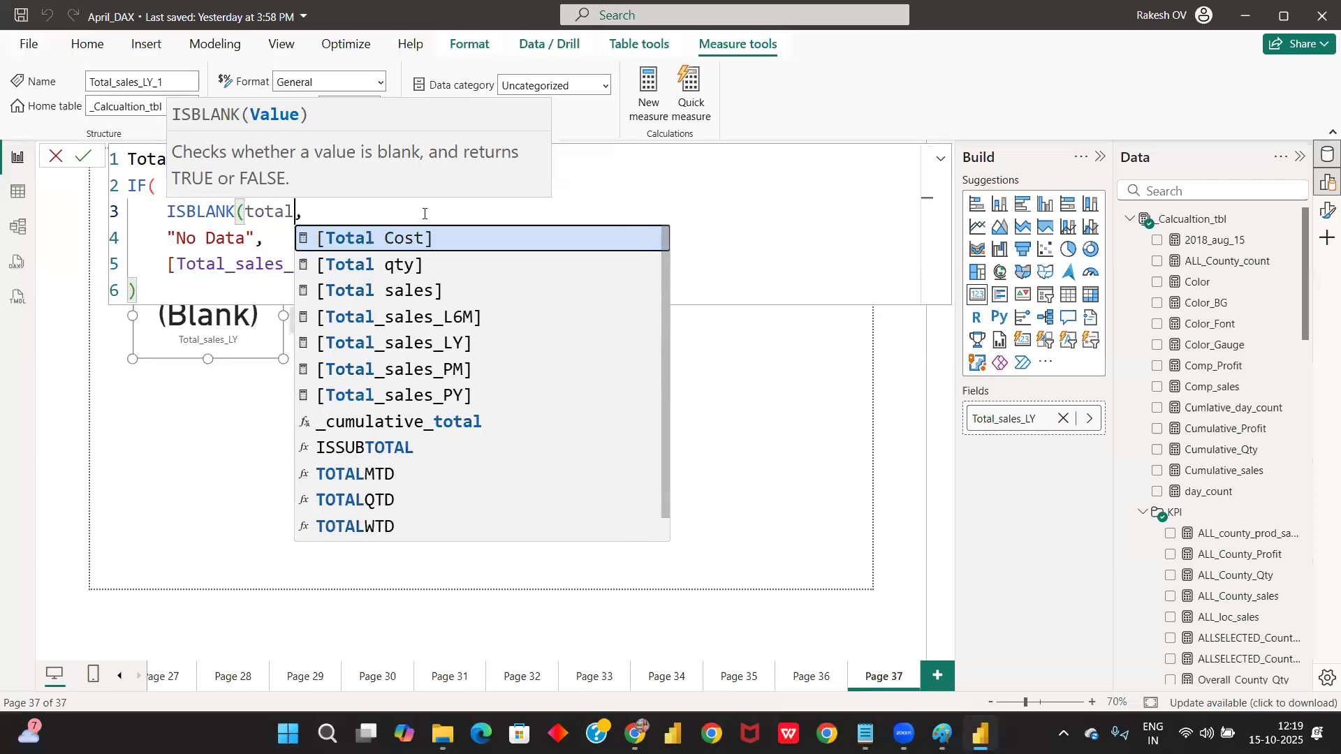
click(436, 346)
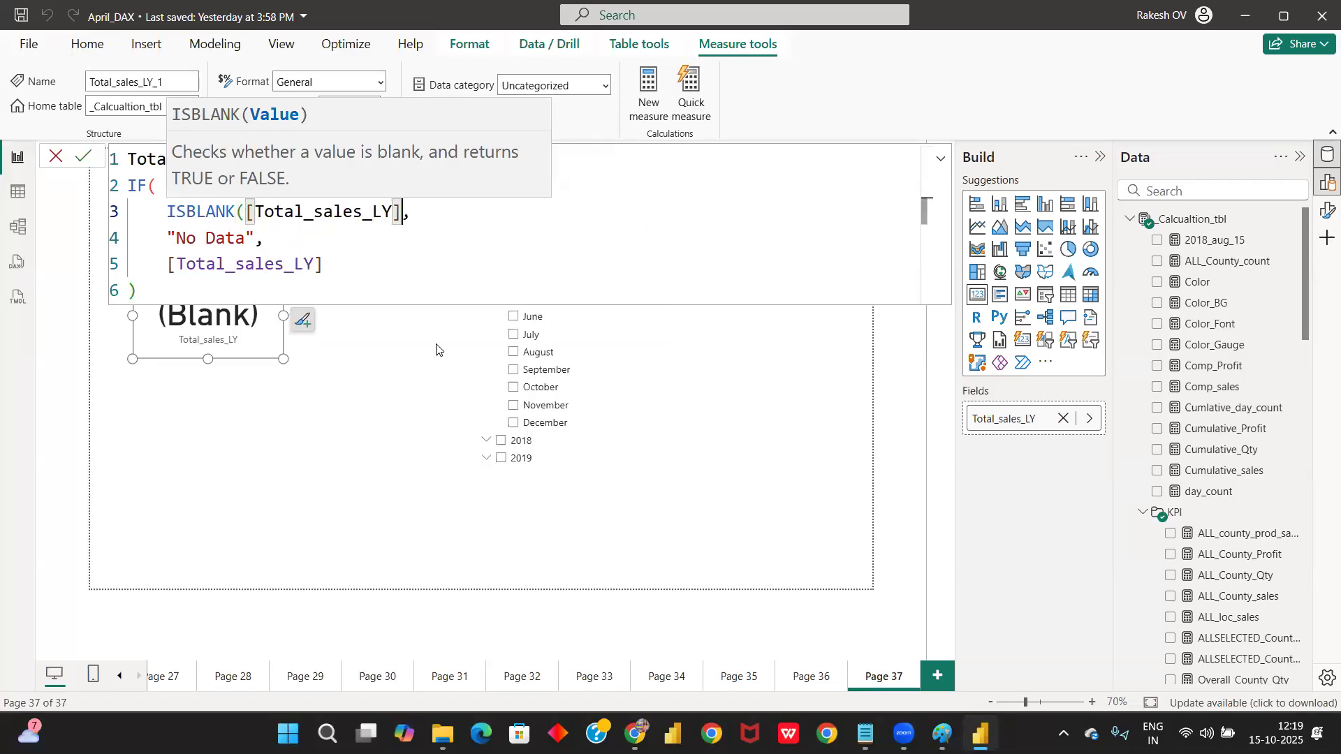
text())
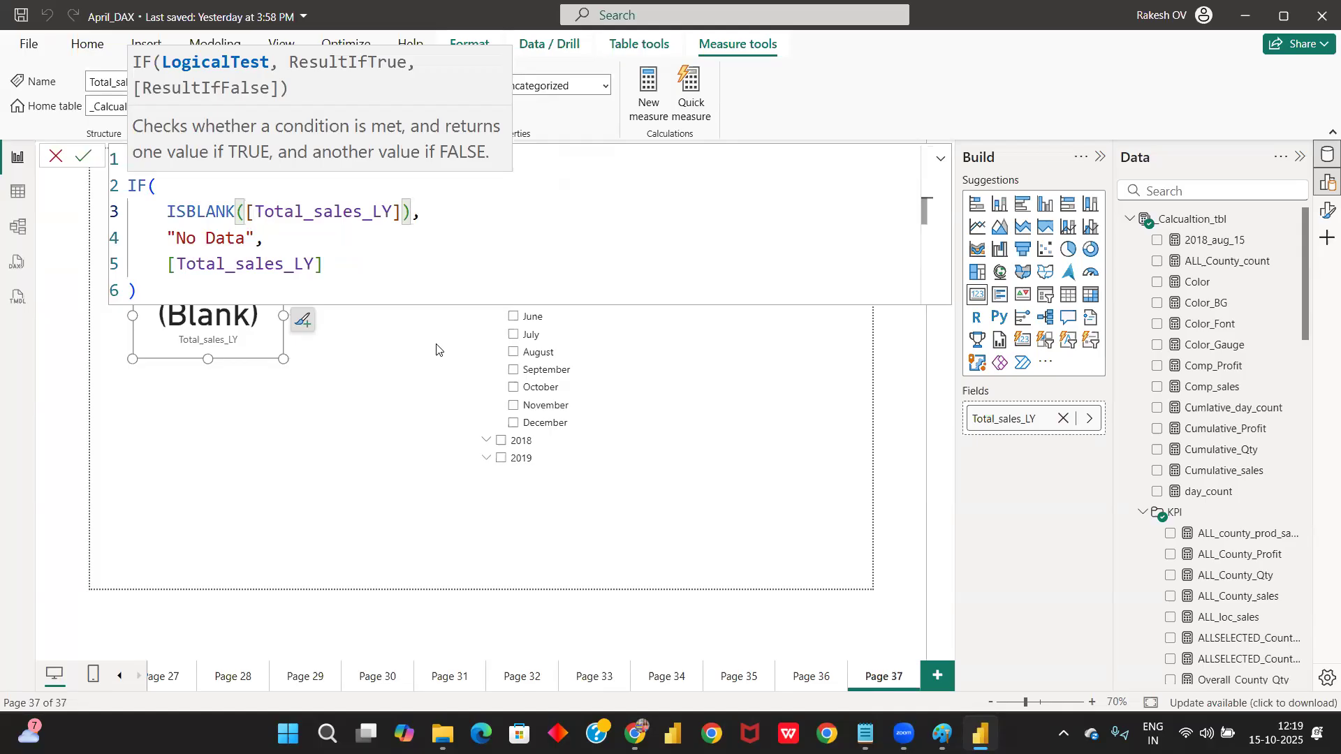
key(Return)
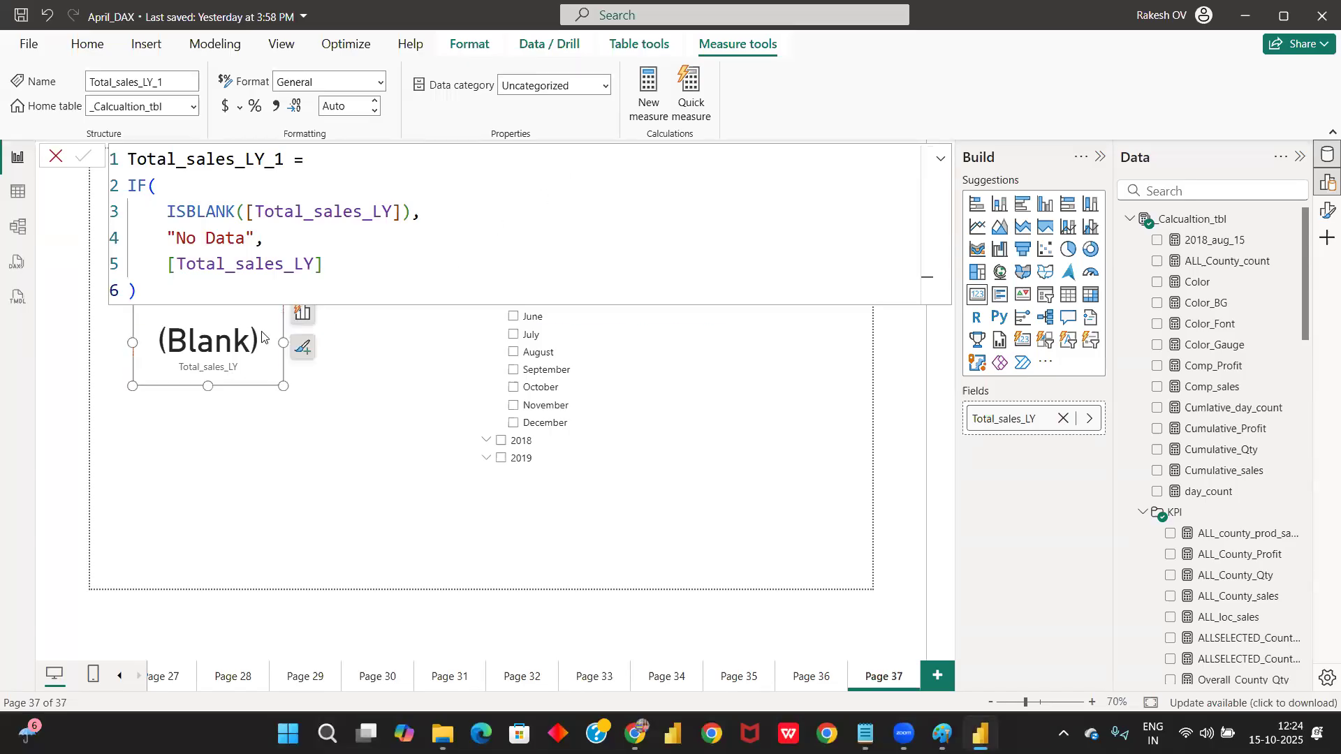
click(257, 239)
text(,)
drag(318, 267, 167, 267)
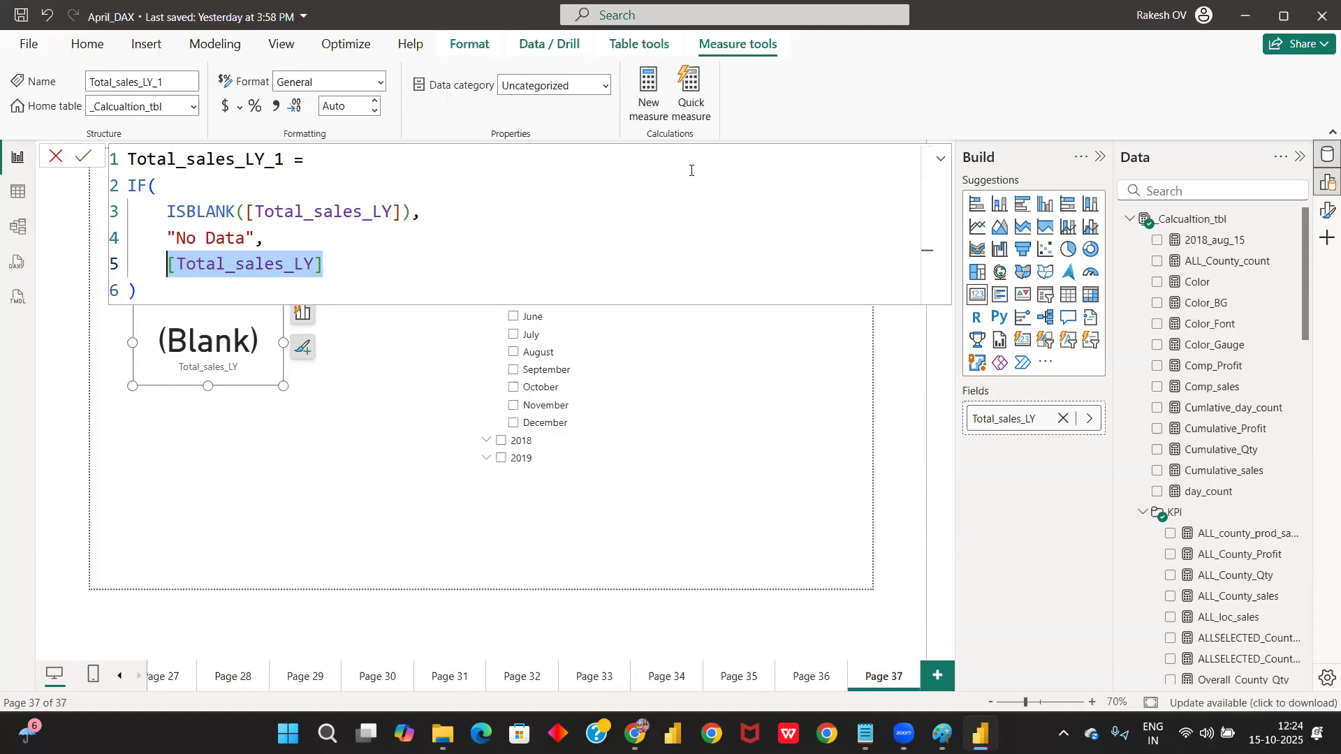
Step: Add a card visual showing Total_sales_LY_1 below the Total_sales_LY card and widen it slightly
click(803, 363)
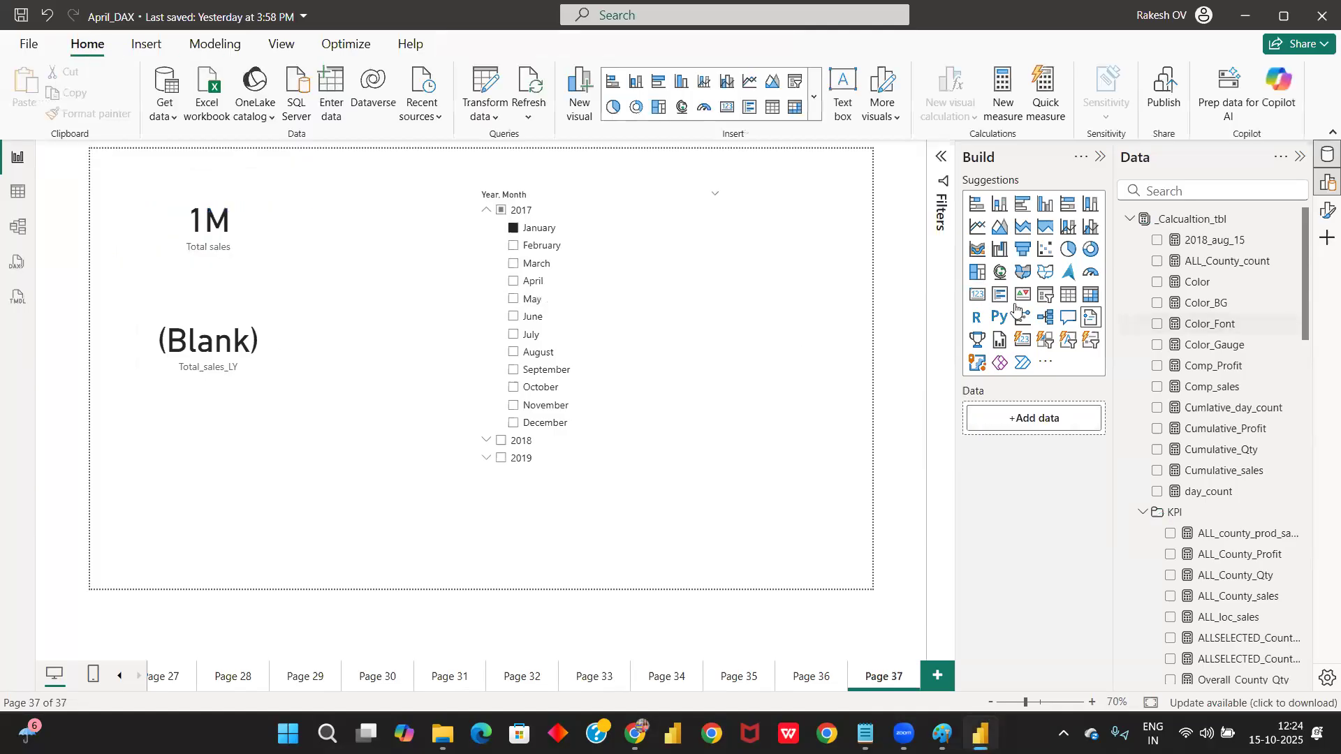
click(978, 296)
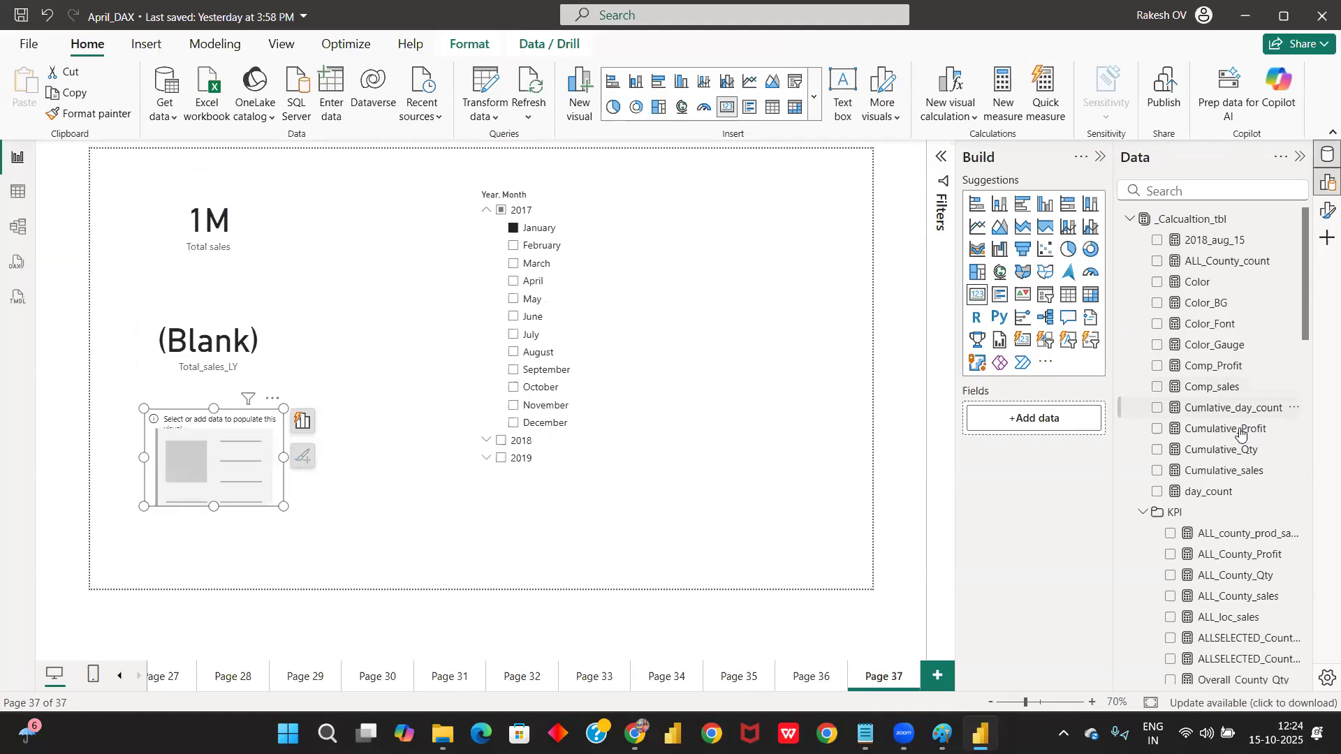
scroll(1237, 439, down, 10)
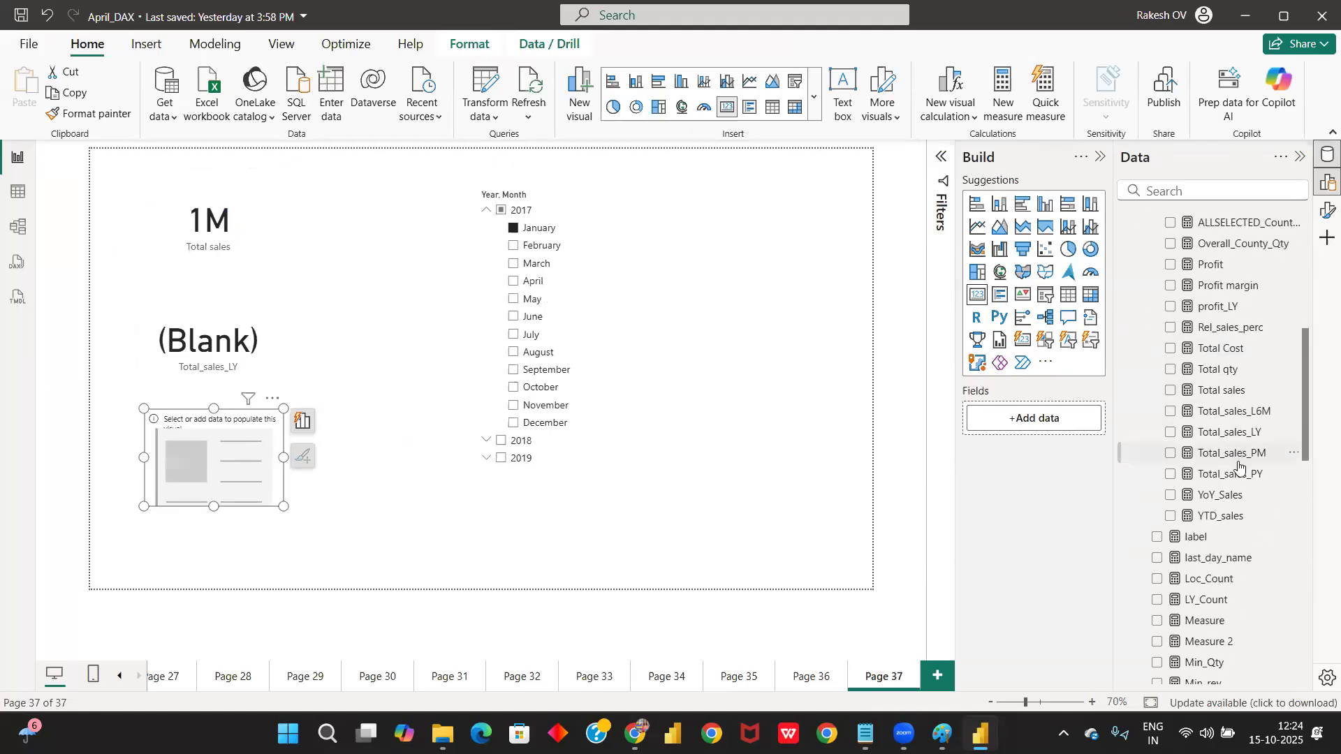
scroll(1236, 474, down, 5)
drag(1223, 458, 243, 461)
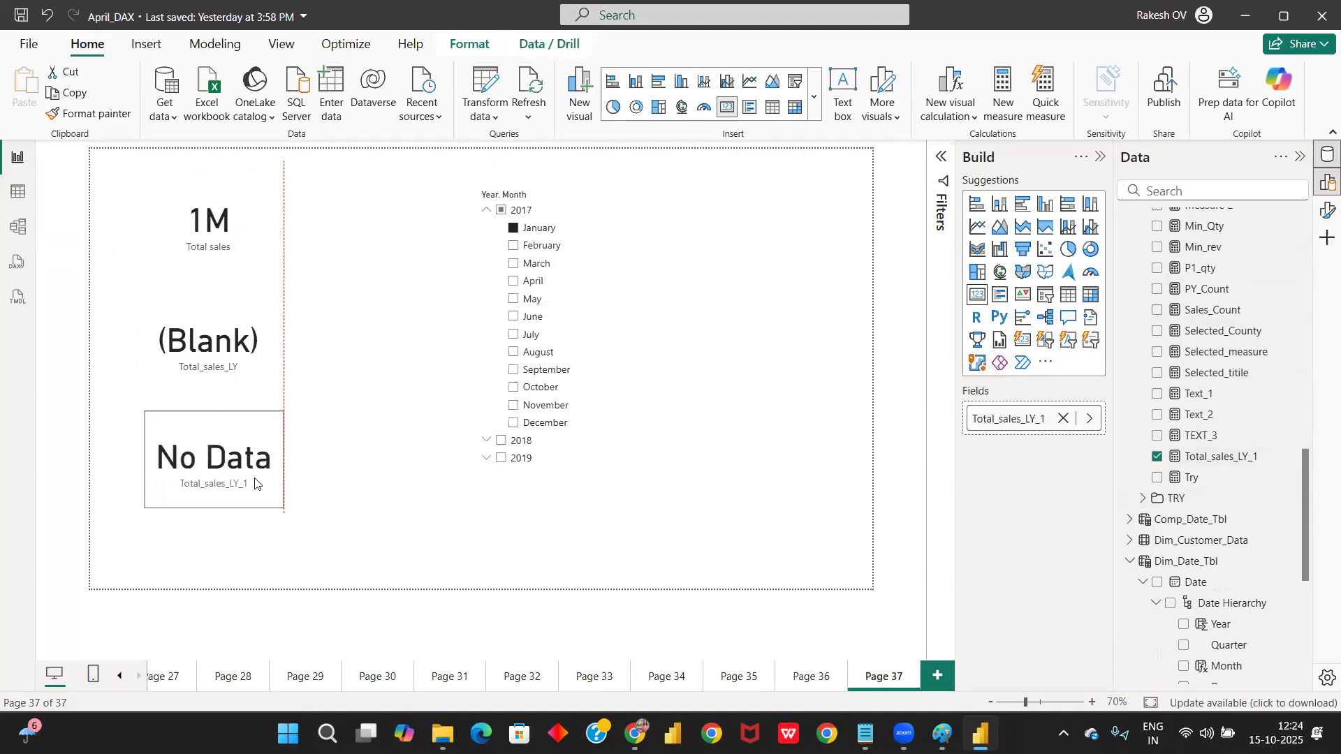
drag(279, 502, 315, 500)
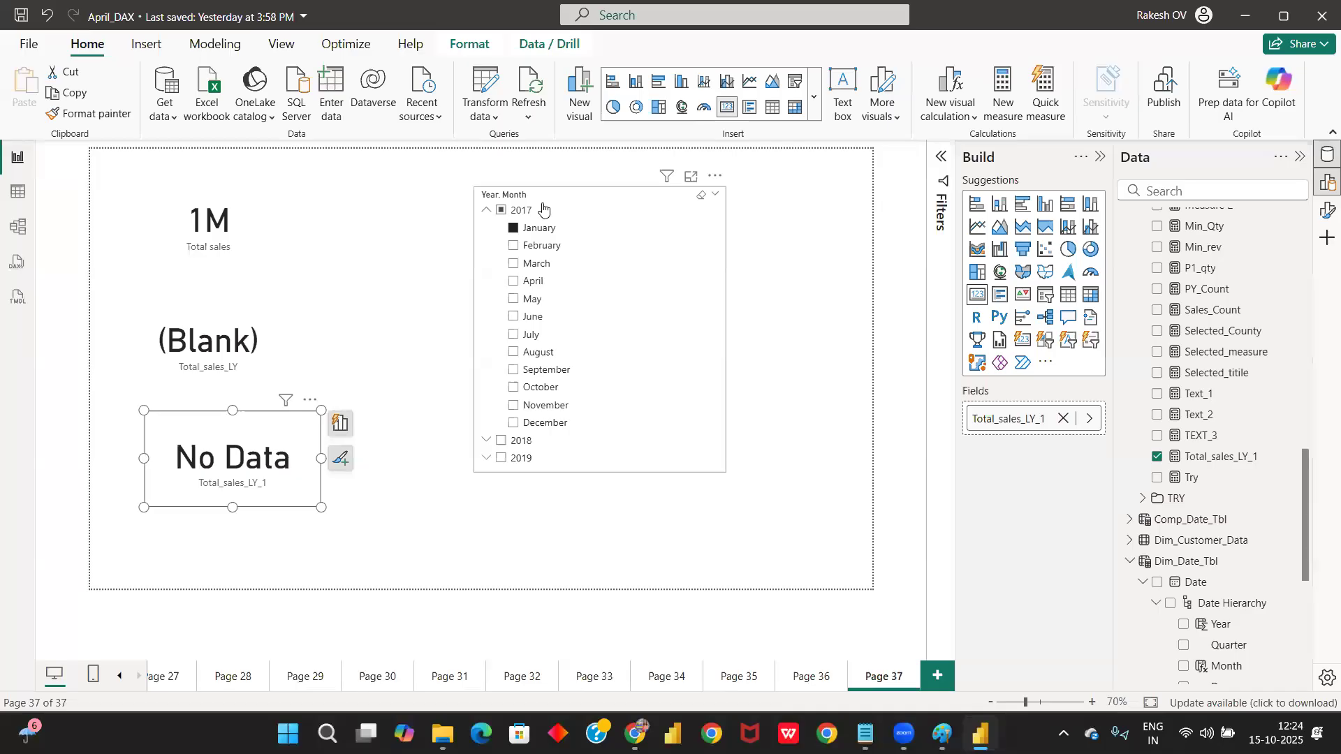
Step: Check the three cards for individual 2017 months by filtering the slicer from February through September
click(521, 246)
click(513, 265)
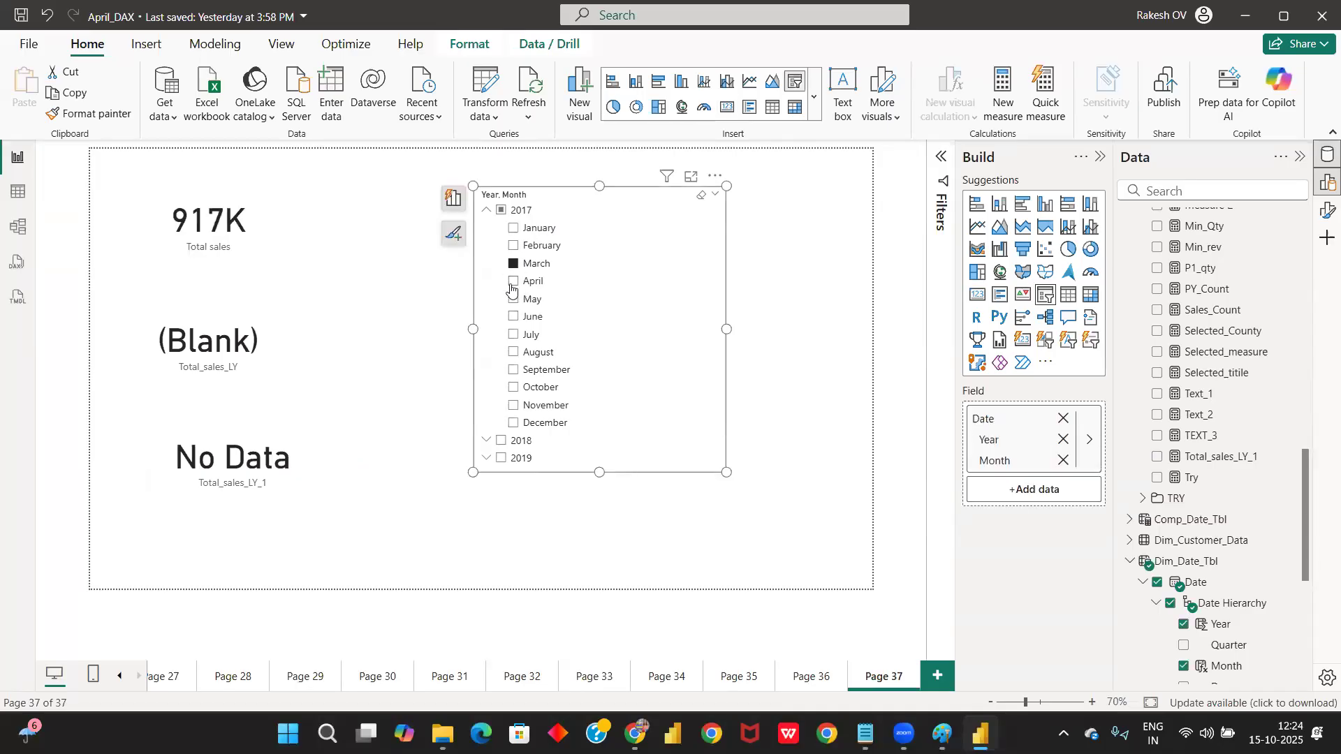
click(512, 283)
click(515, 301)
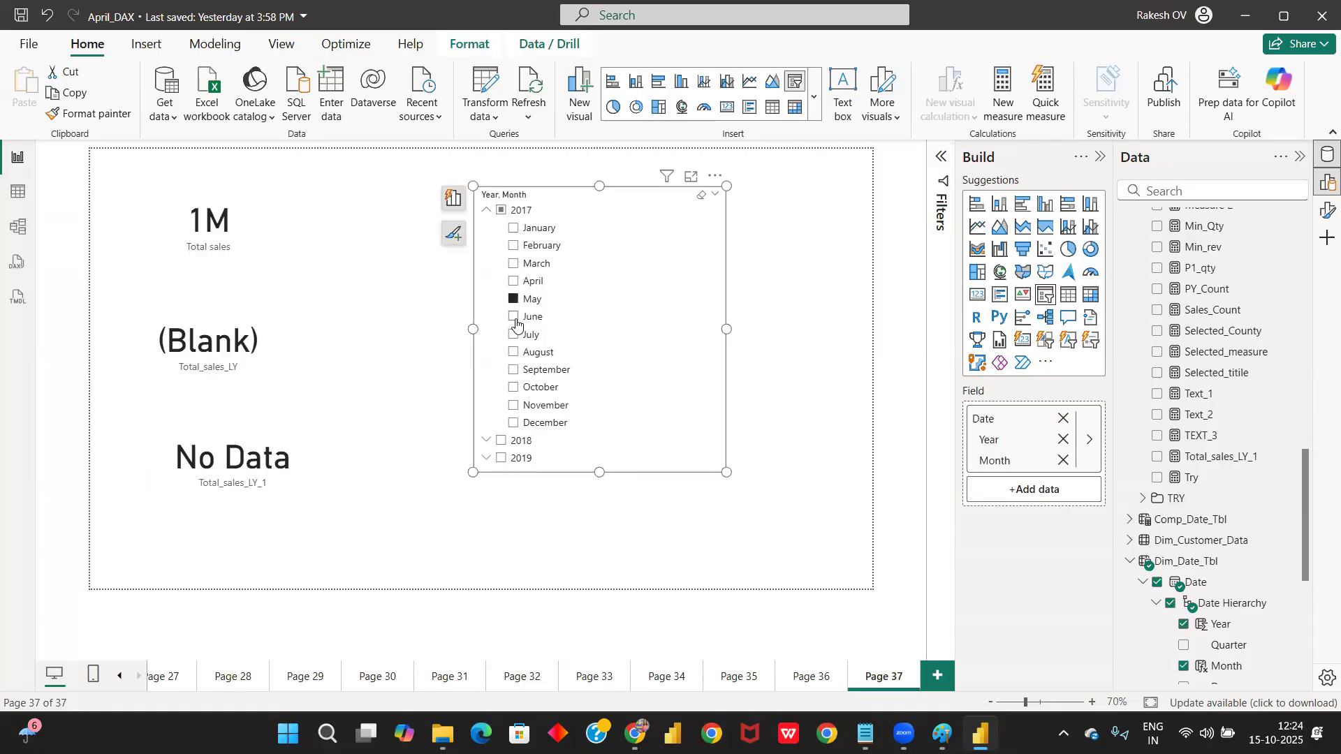
click(515, 336)
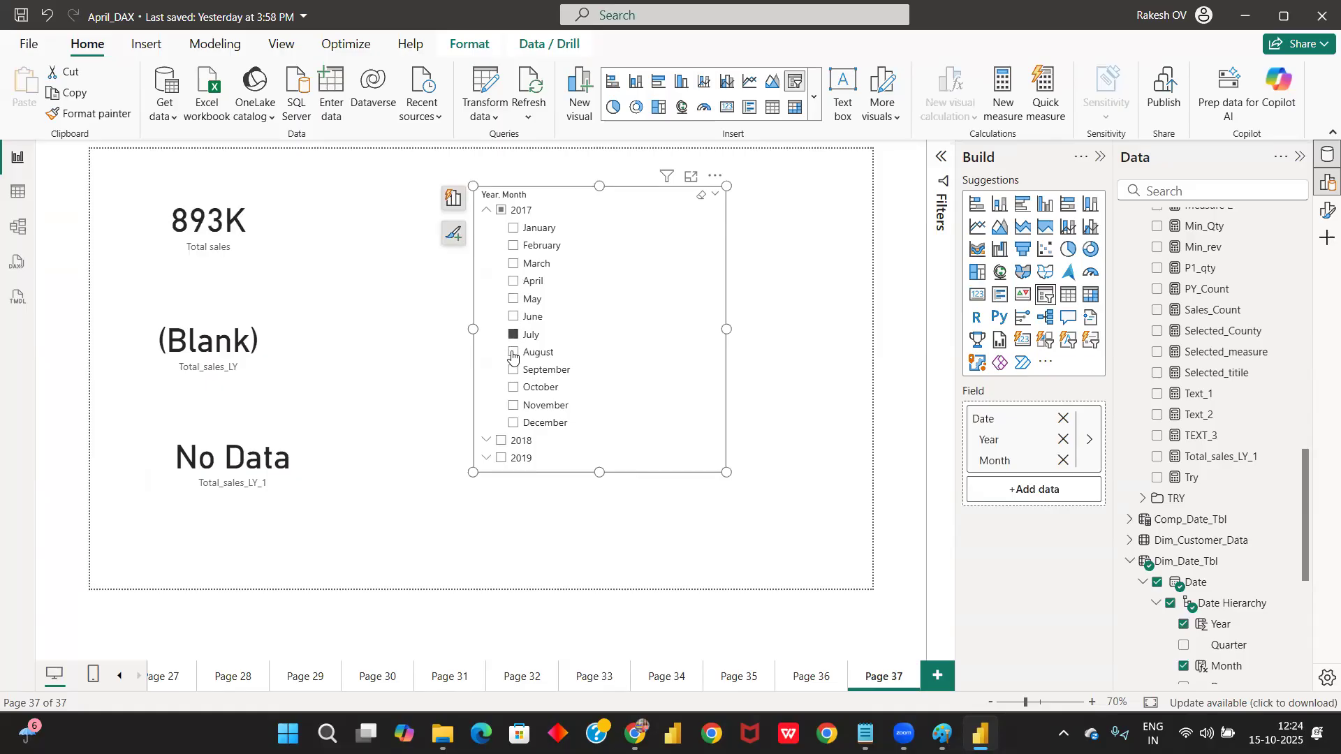
click(513, 353)
click(515, 371)
Step: Clear the 2017 selection, collapse its months and filter the slicer to January 2018
click(500, 211)
click(500, 211)
click(487, 211)
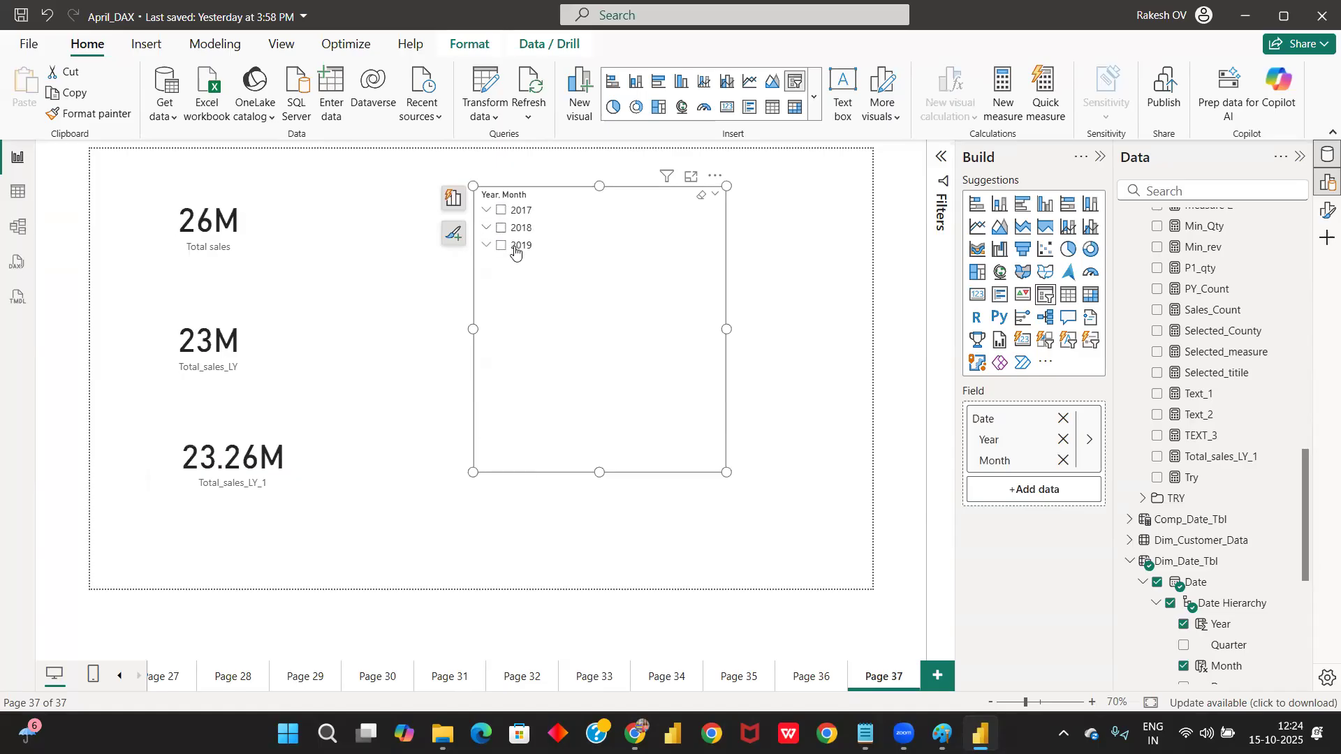
click(487, 227)
click(513, 246)
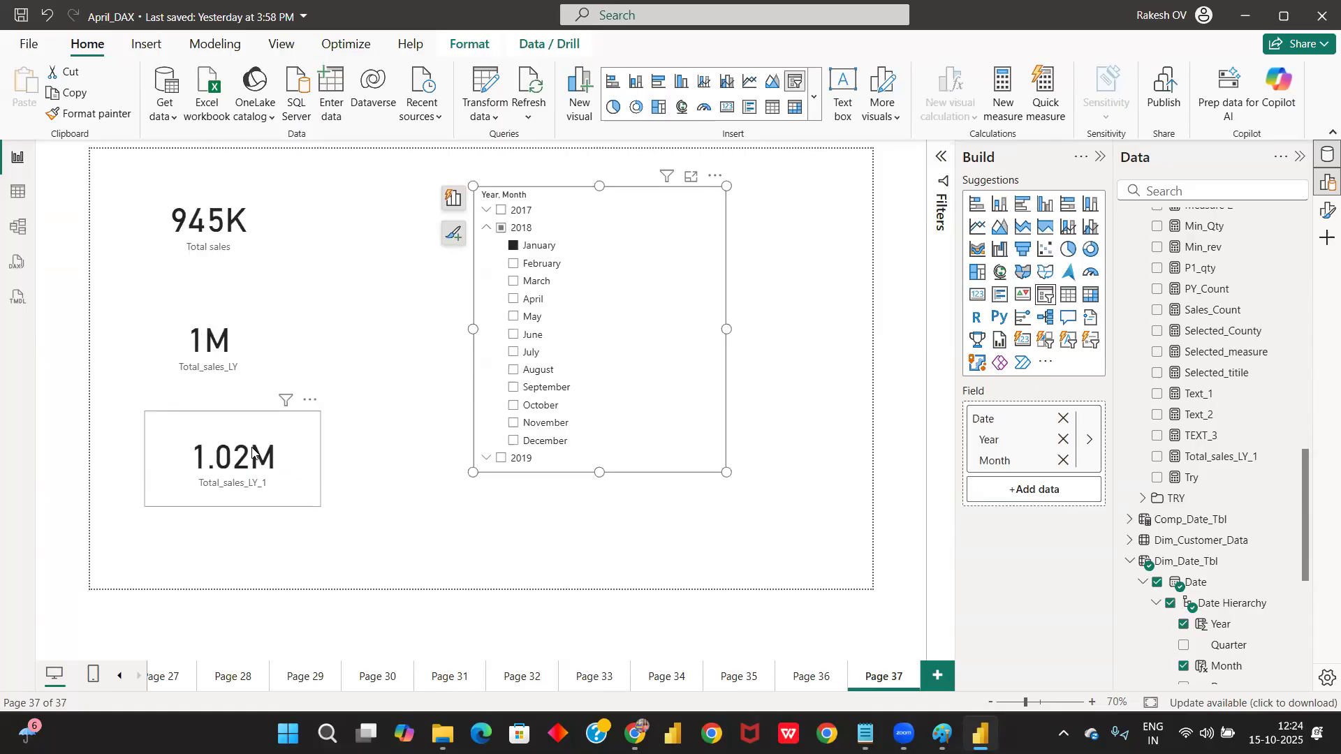
Step: Align the Total_sales_LY_1 card beneath the other cards, and move the Year, Month slicer toward the page's right edge, making it narrower and taller
drag(260, 447, 235, 460)
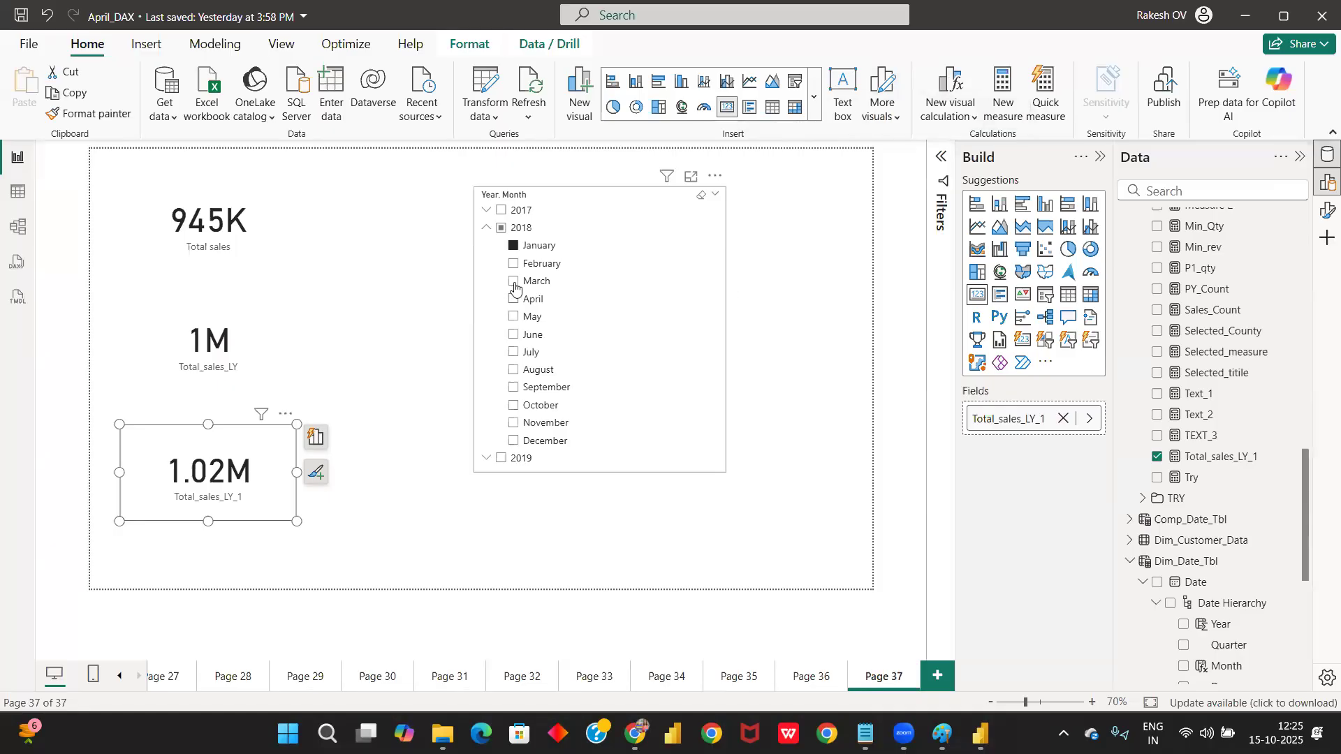
drag(600, 201, 684, 206)
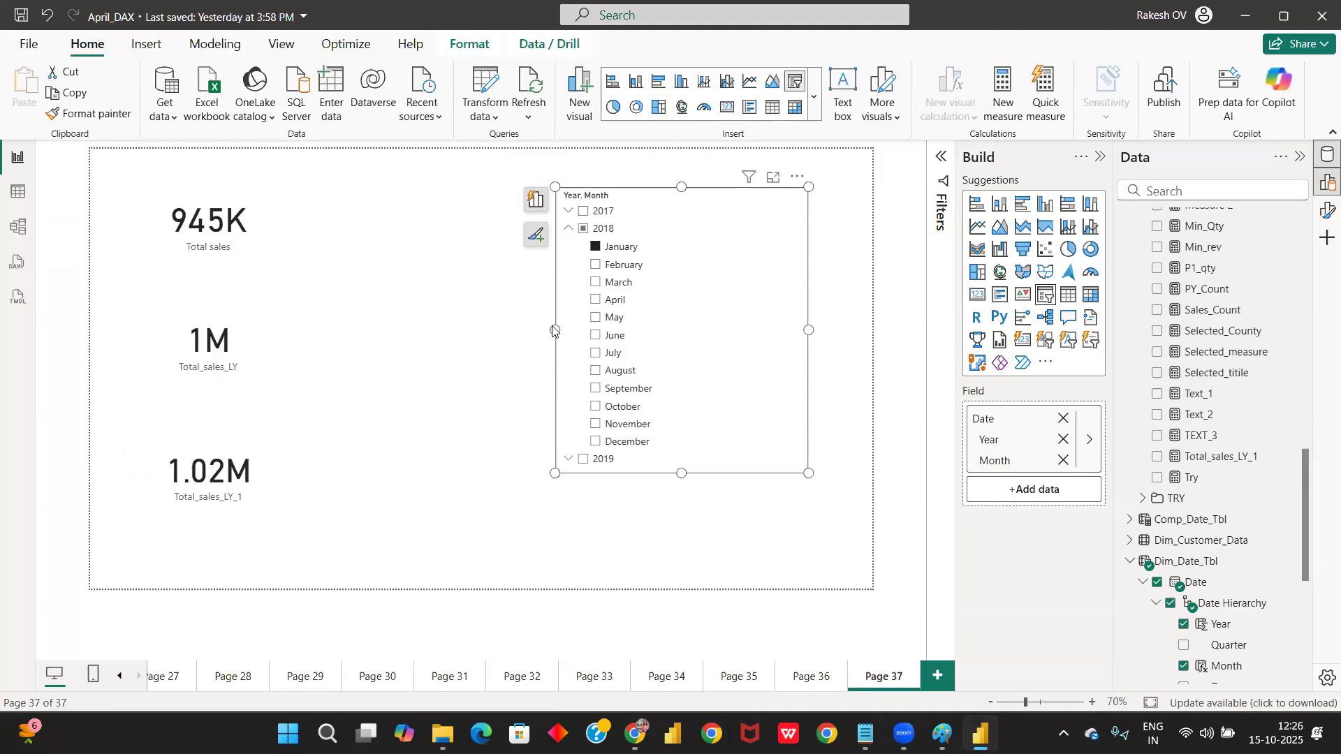
drag(554, 330, 581, 330)
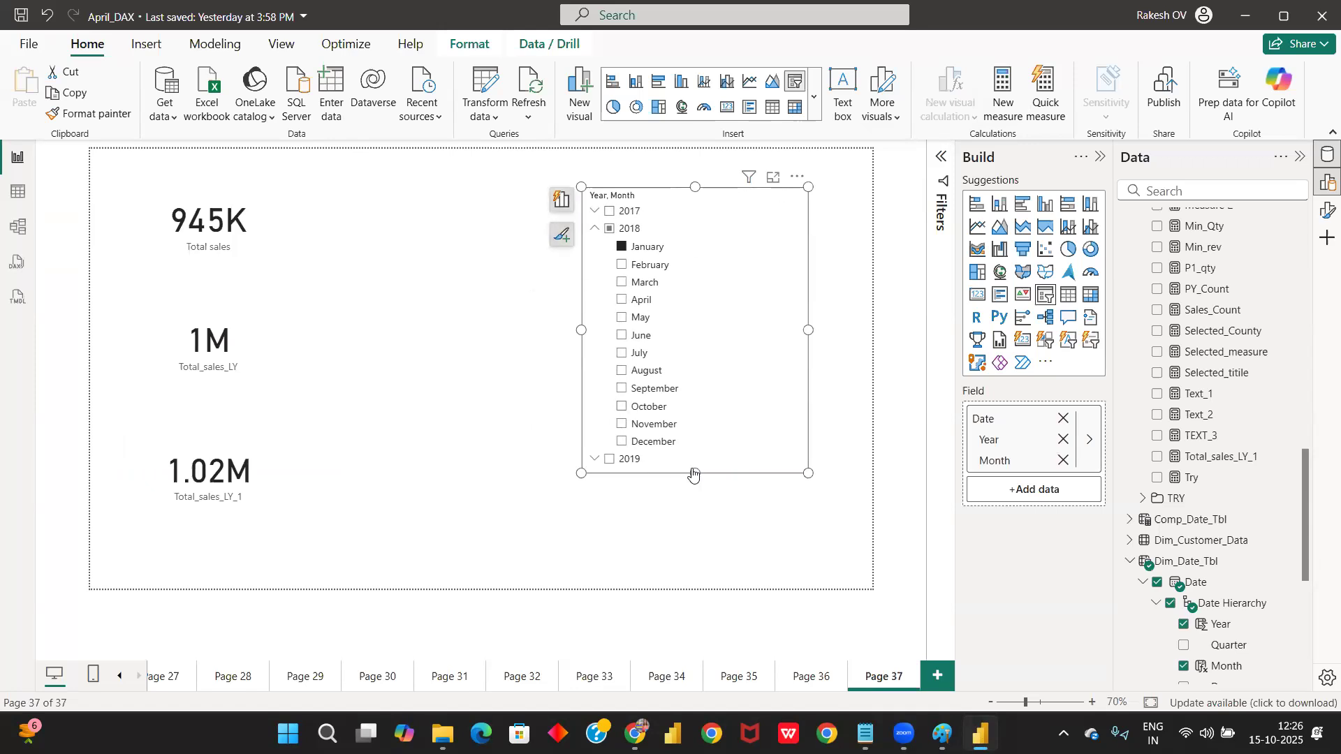
drag(693, 474, 686, 510)
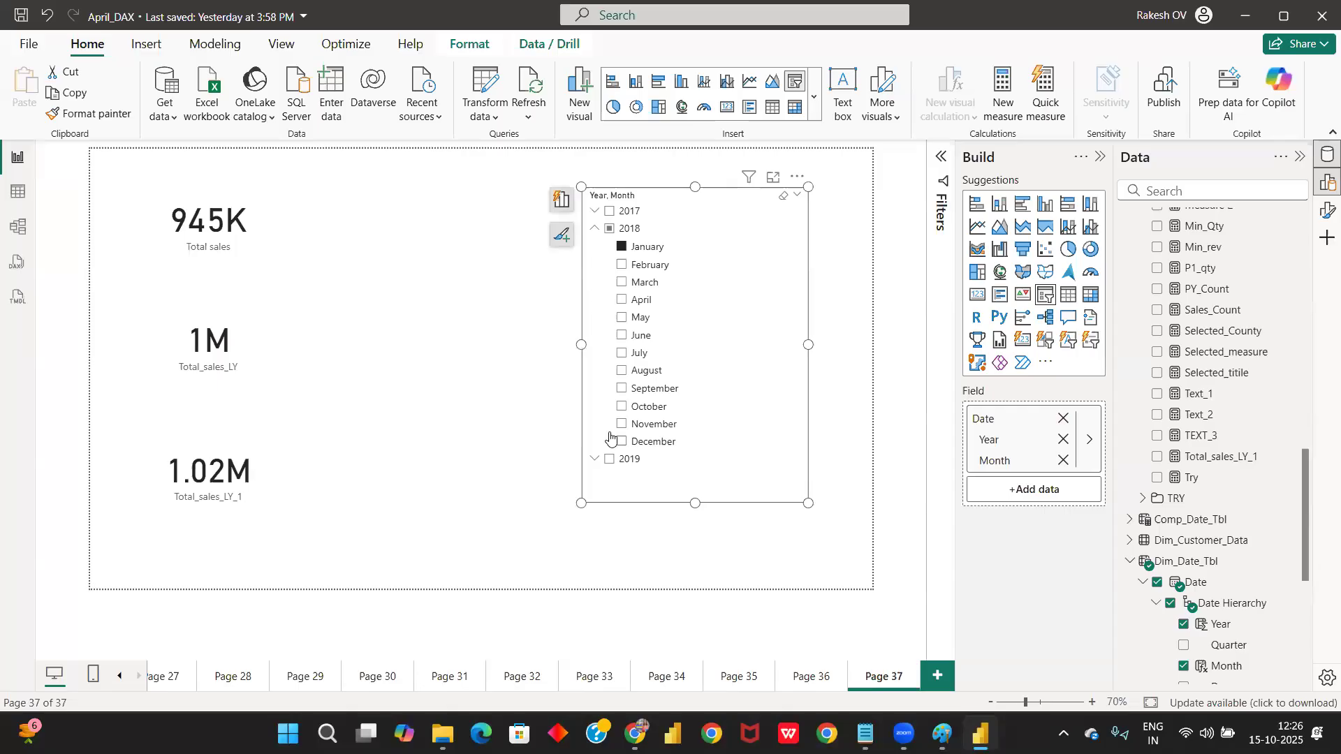
Step: Collapse the 2018 months in the slicer, then shorten and narrow it closer to the page's right edge
click(594, 229)
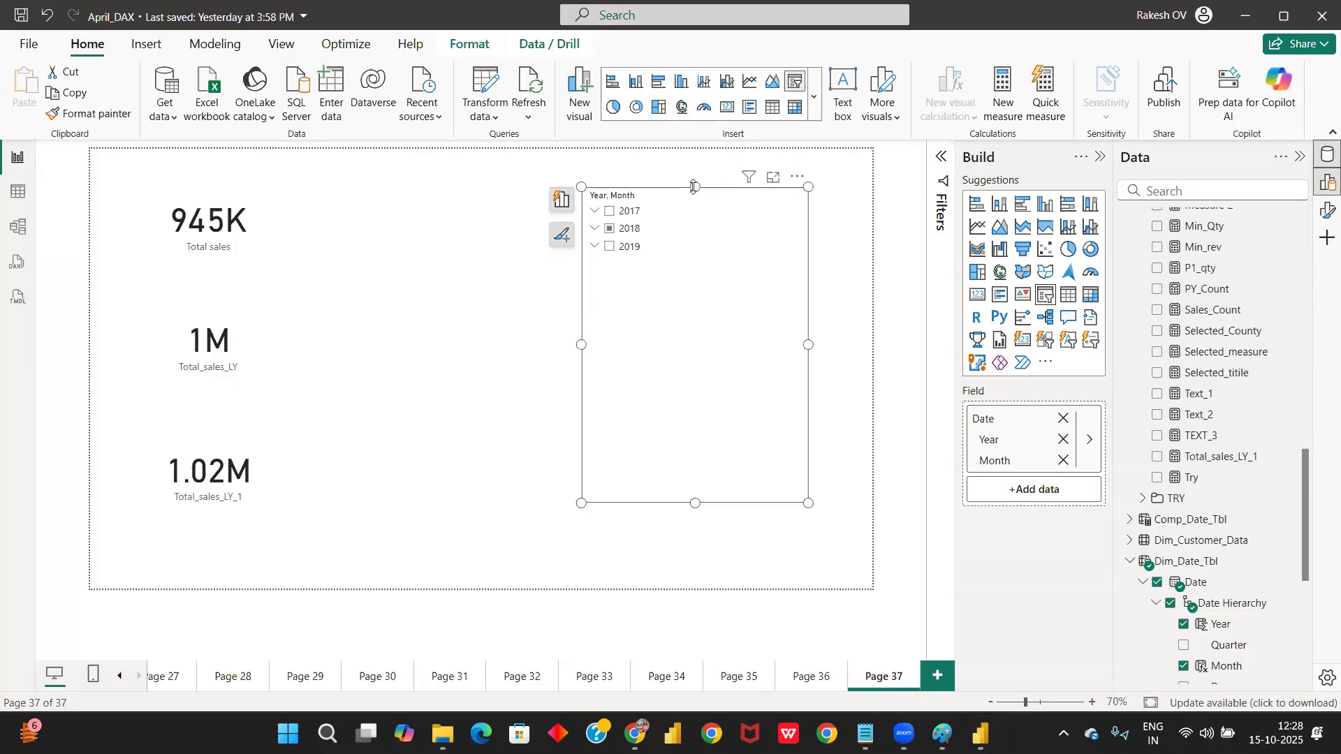
drag(694, 186, 694, 206)
drag(683, 252, 700, 240)
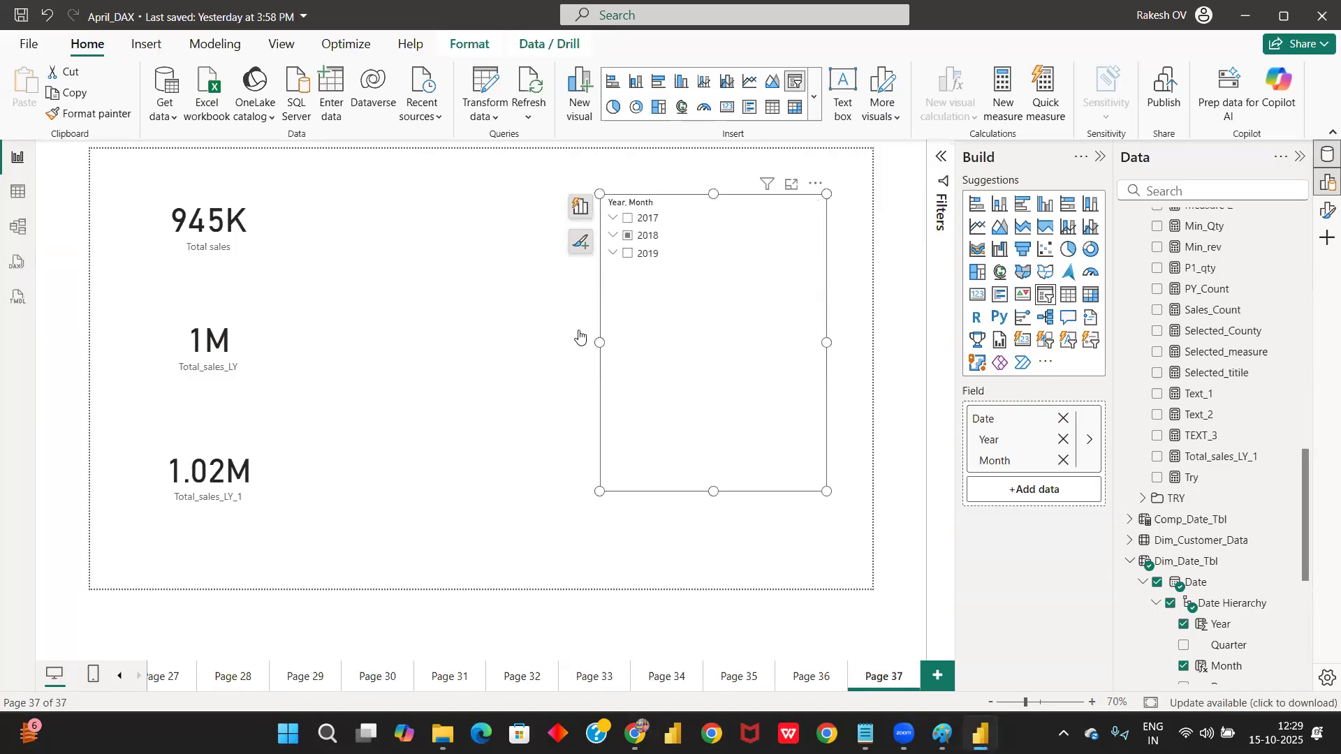
drag(600, 342, 623, 343)
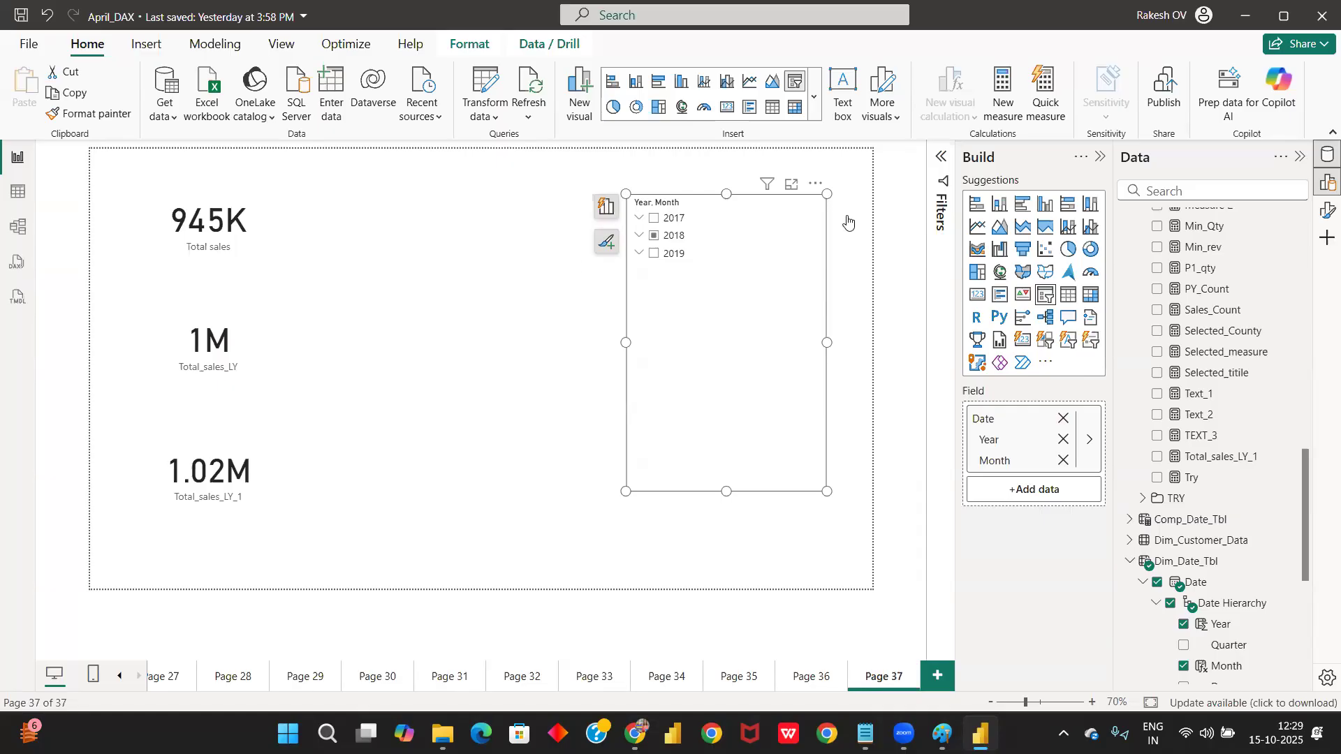
Step: Create a new measure in _Calcualtion_tbl named Total_sales_LY_2, with its formula starting on a new line
scroll(1237, 311, up, 10)
scroll(1238, 311, up, 5)
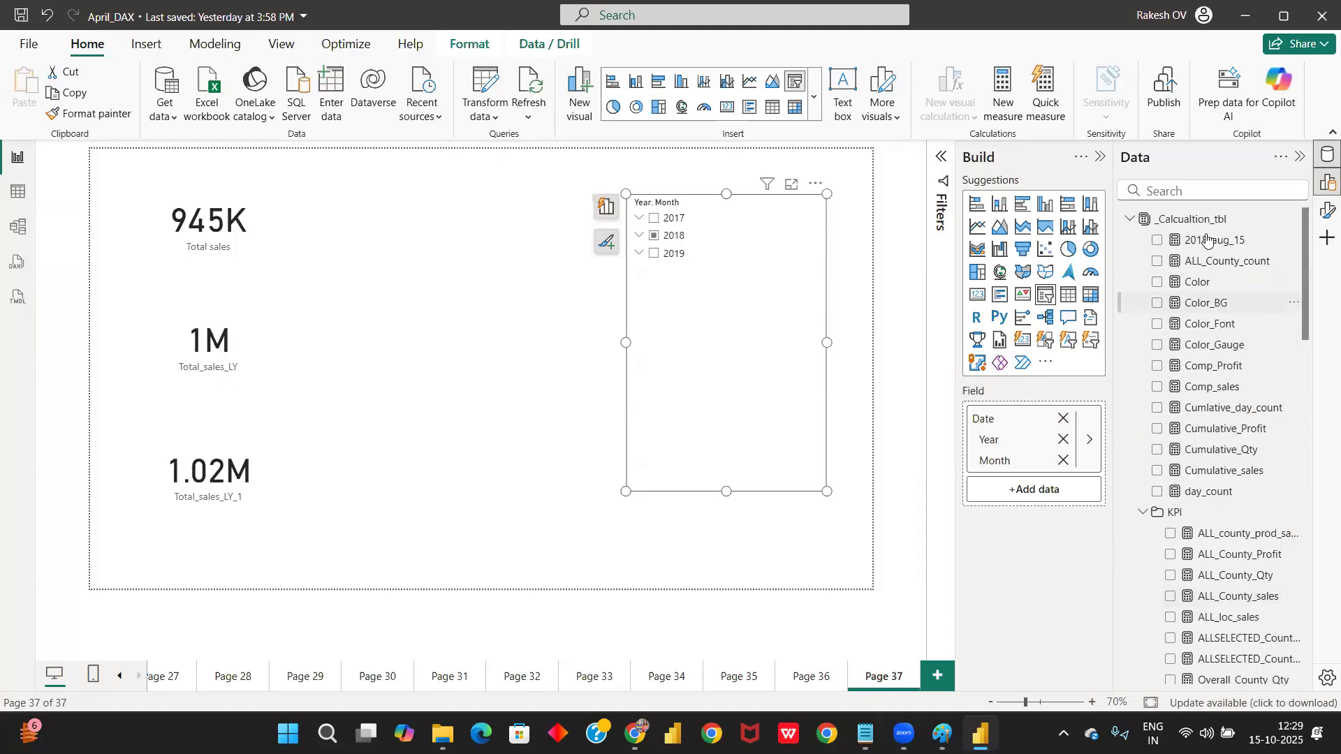
click(1200, 220)
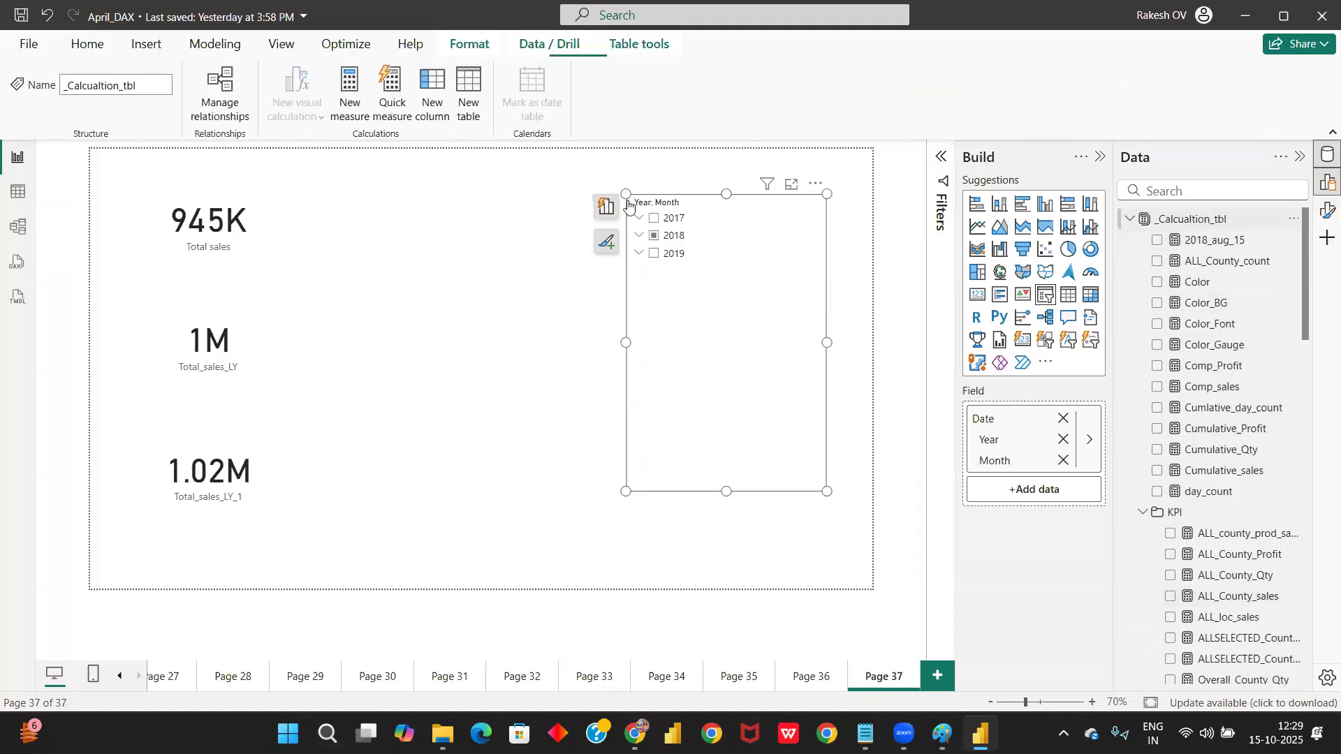
click(345, 111)
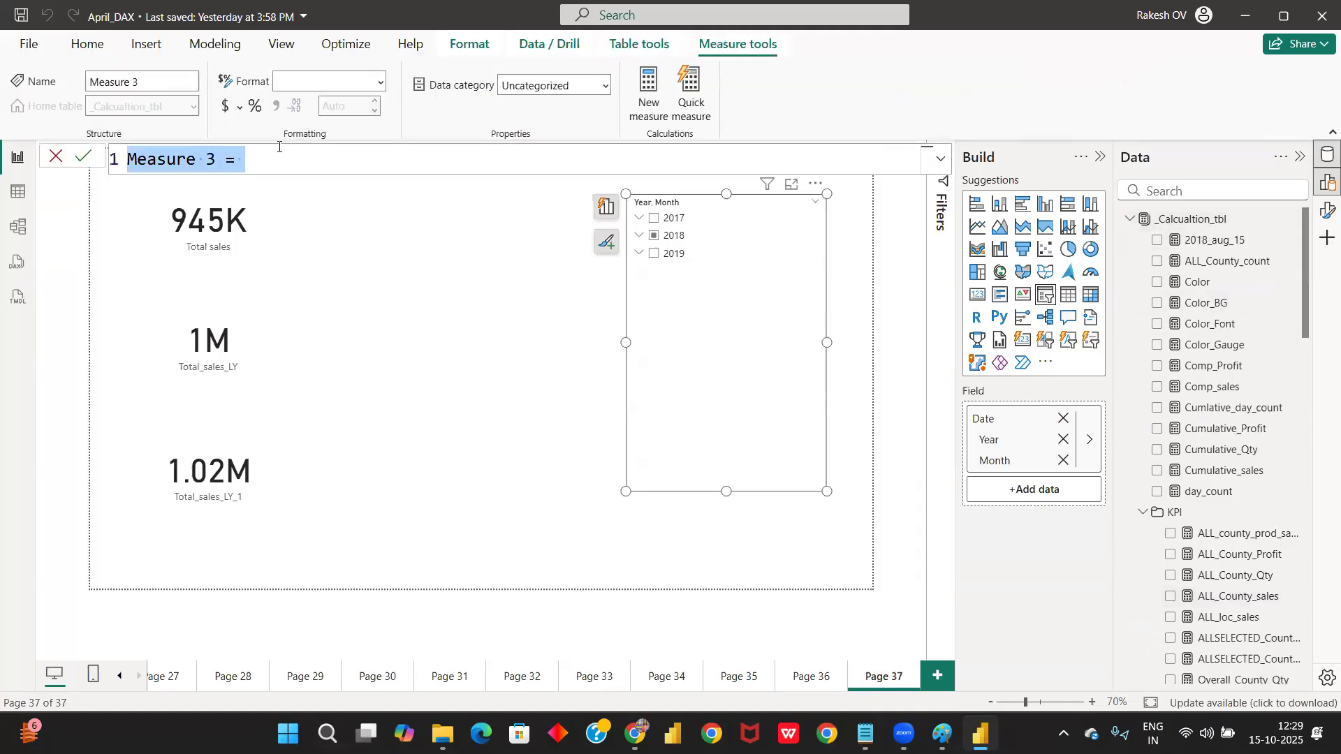
key(BackSpace)
text(To)
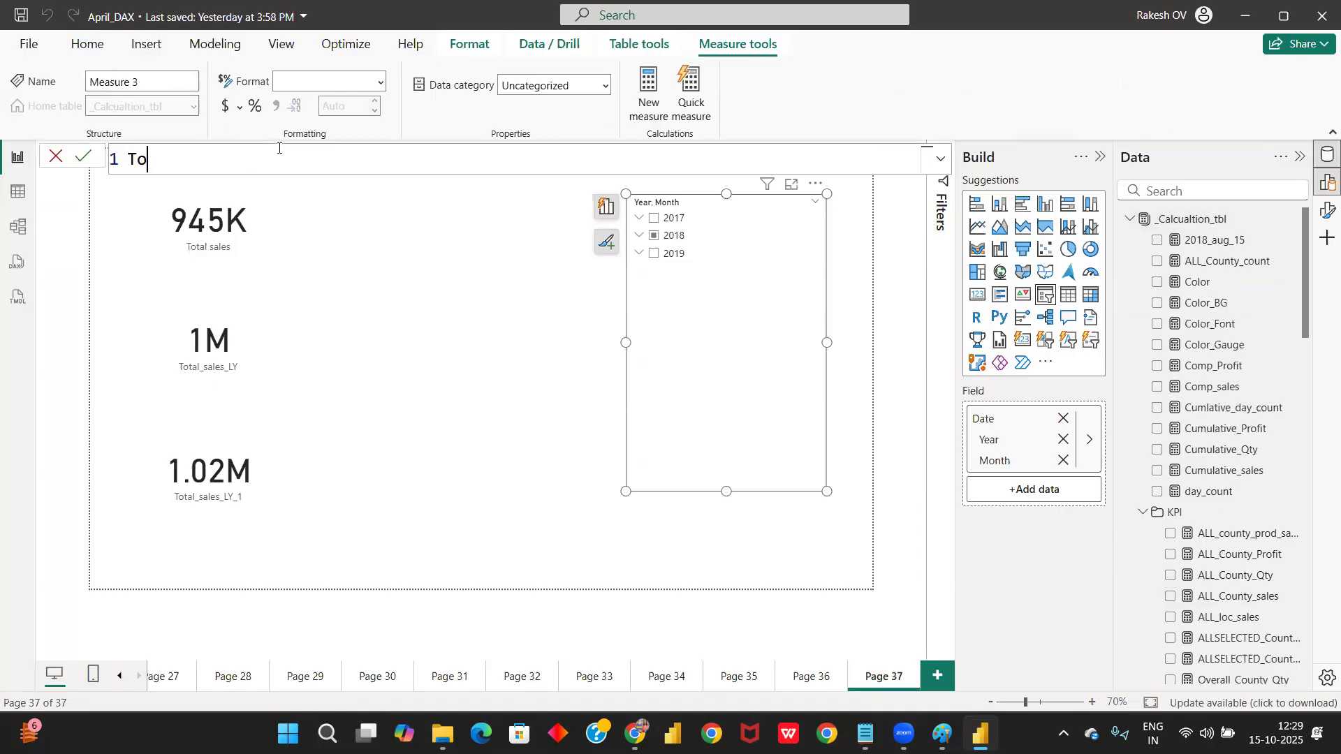
text(tal_sales_LY_2 =)
key(shift+Return)
Step: Begin the measure's formula with a COALESCE function taking [Total_sales_LY] as its first value on its own line
text(coal)
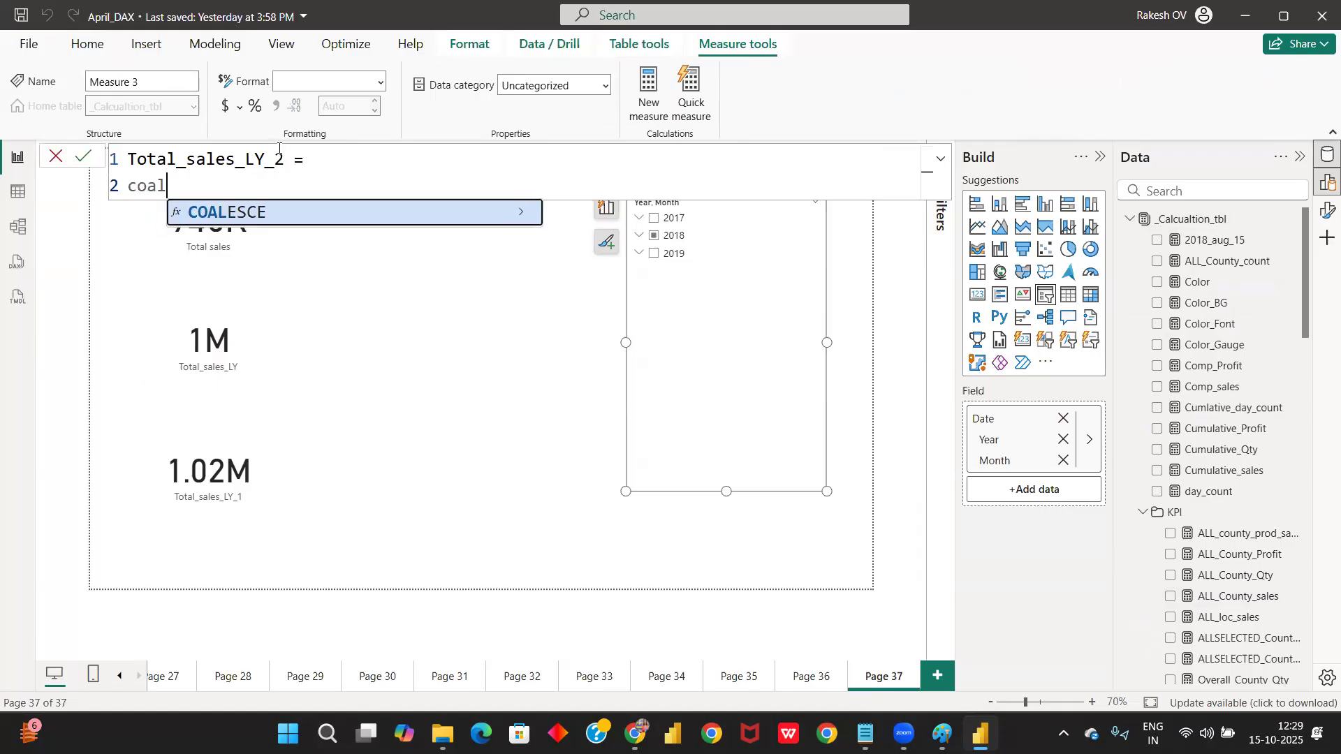
key(Tab)
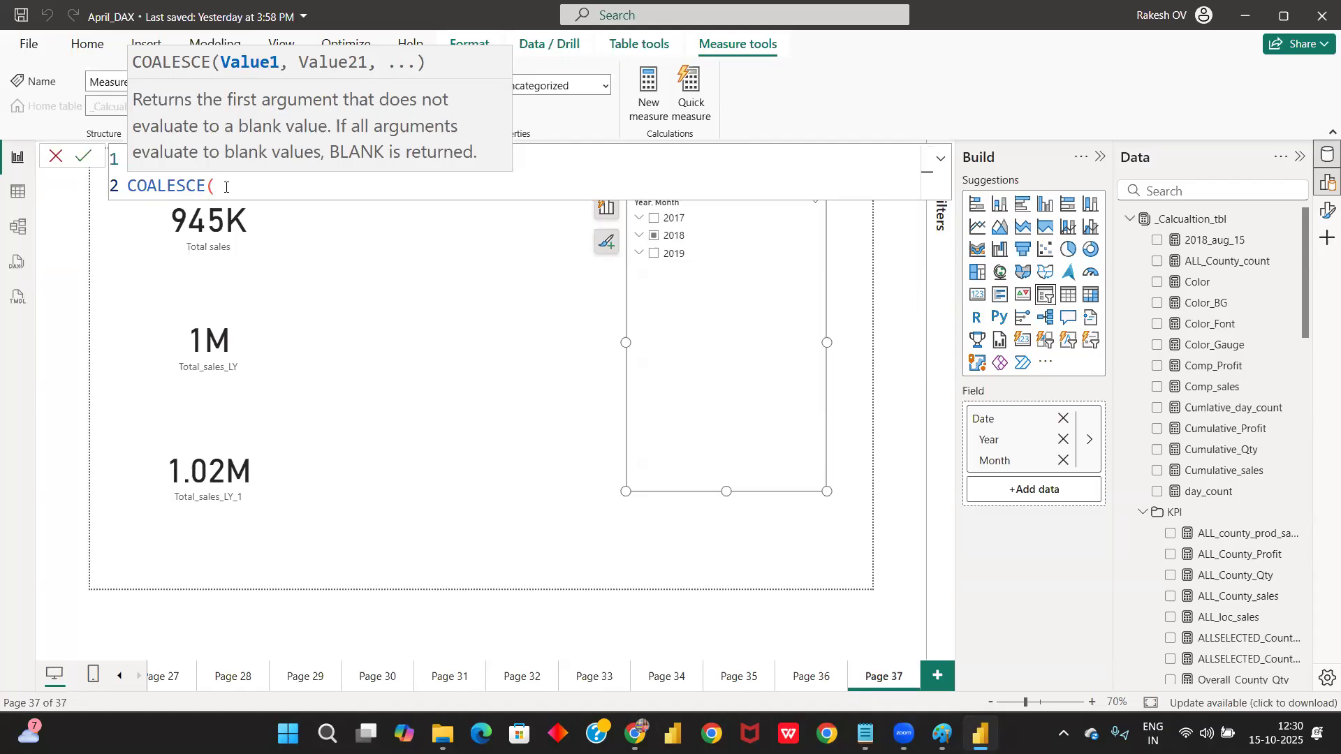
key(shift+Return)
text(total)
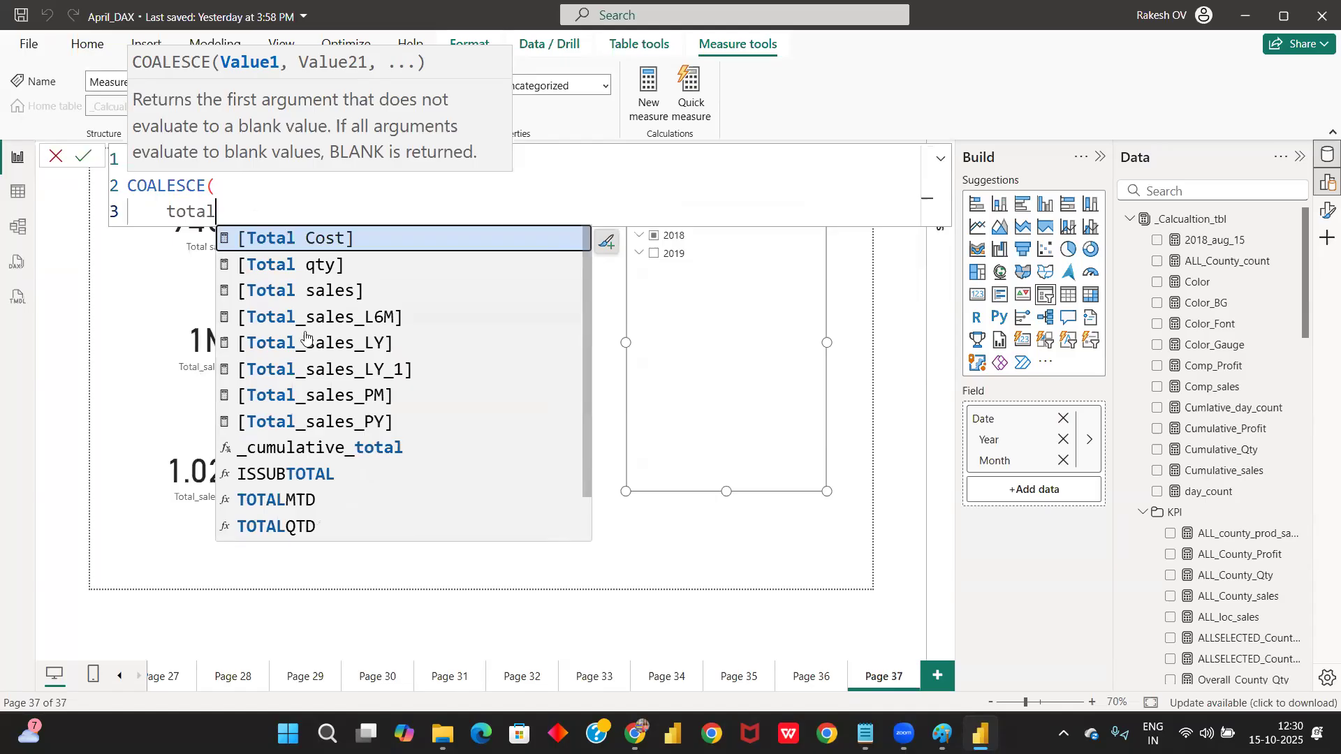
click(329, 341)
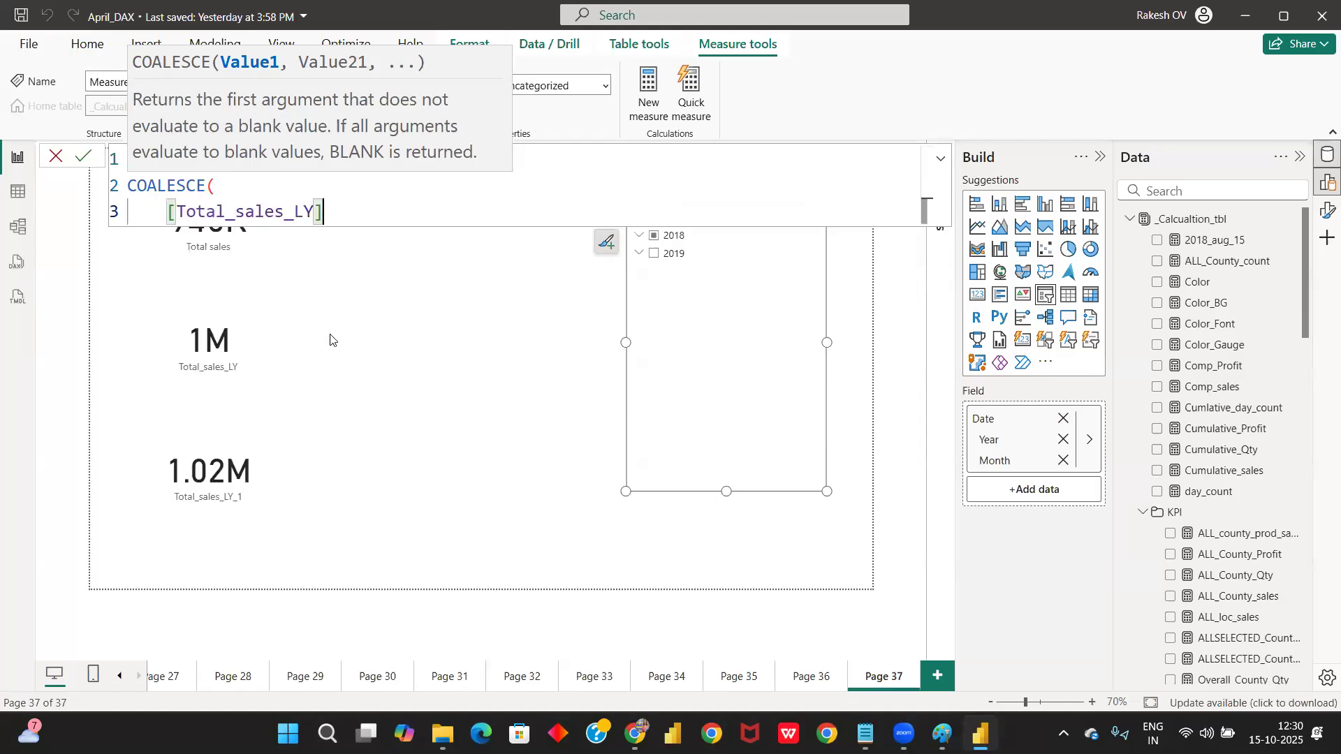
text(,)
key(shift+Return)
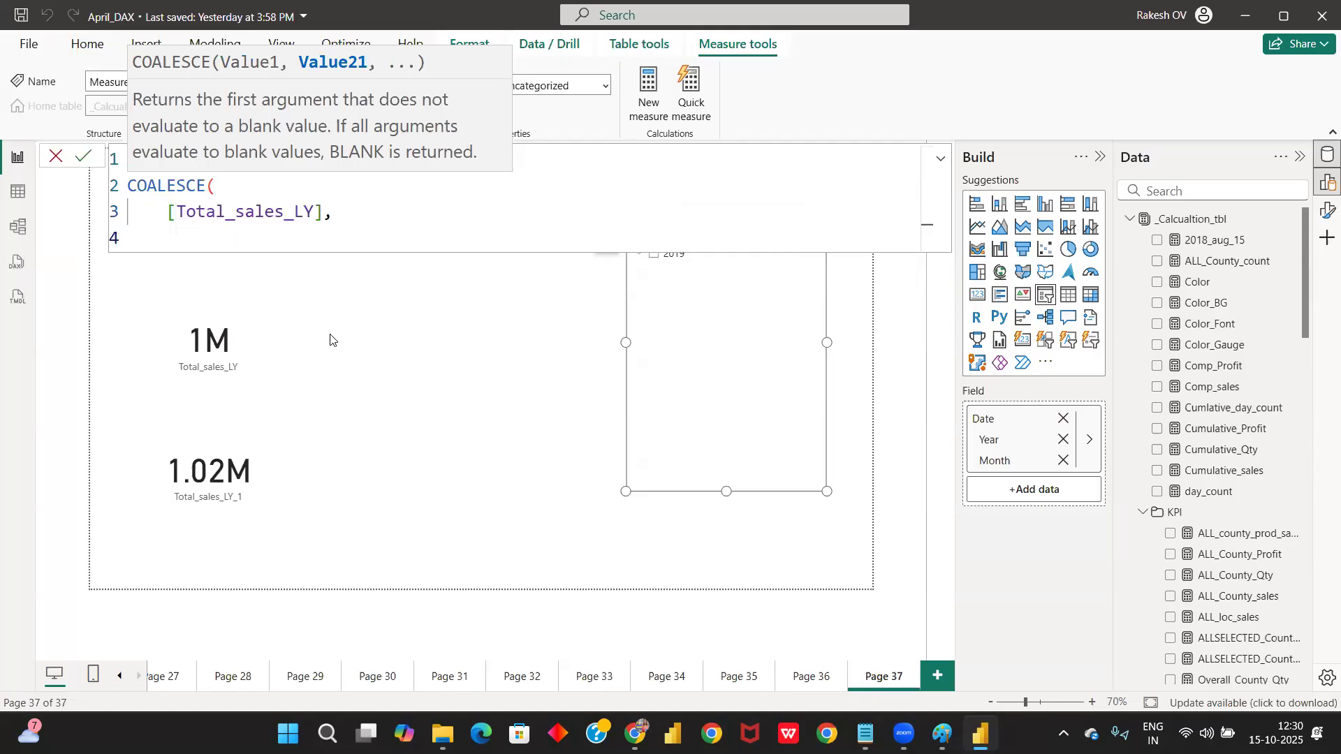
Step: Add [Total_sales_L6M] and [Total_sales_PM] as the second and third COALESCE values, each on its own line
text(total)
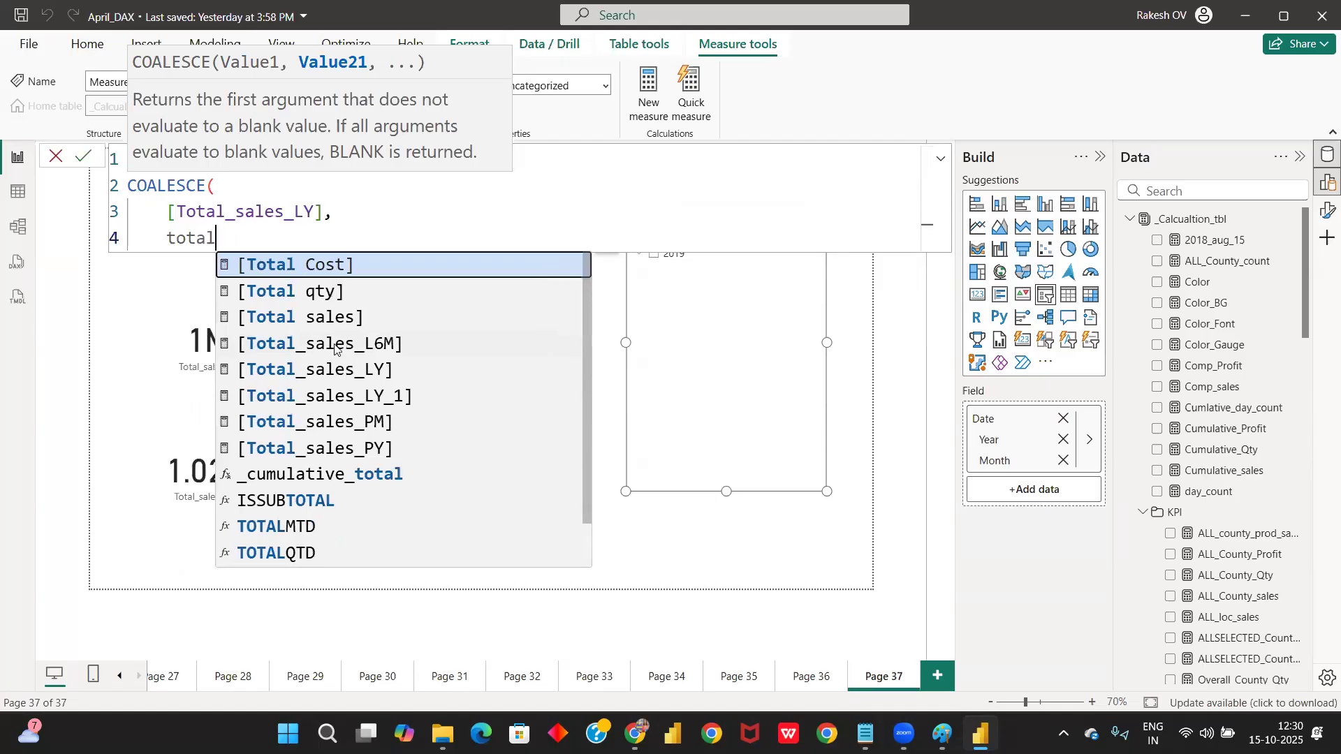
click(334, 347)
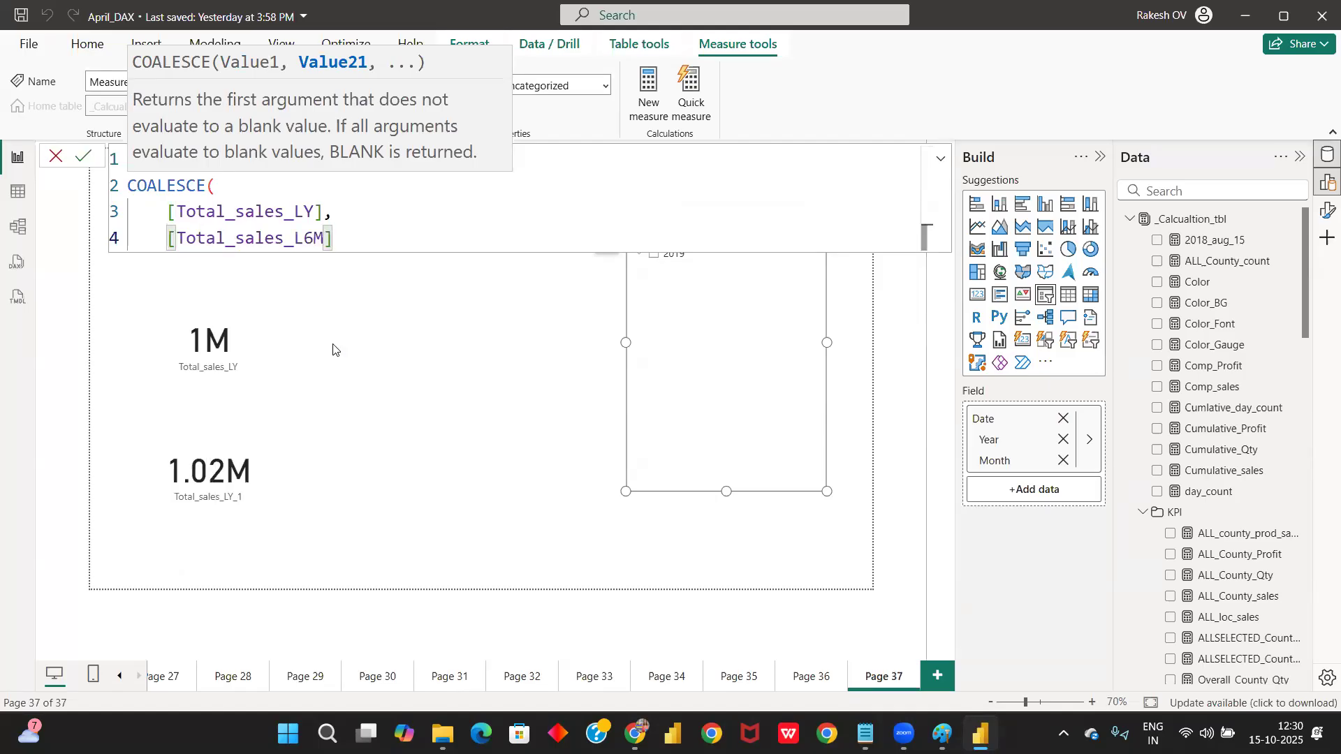
text(,)
key(shift+Return)
text(tota)
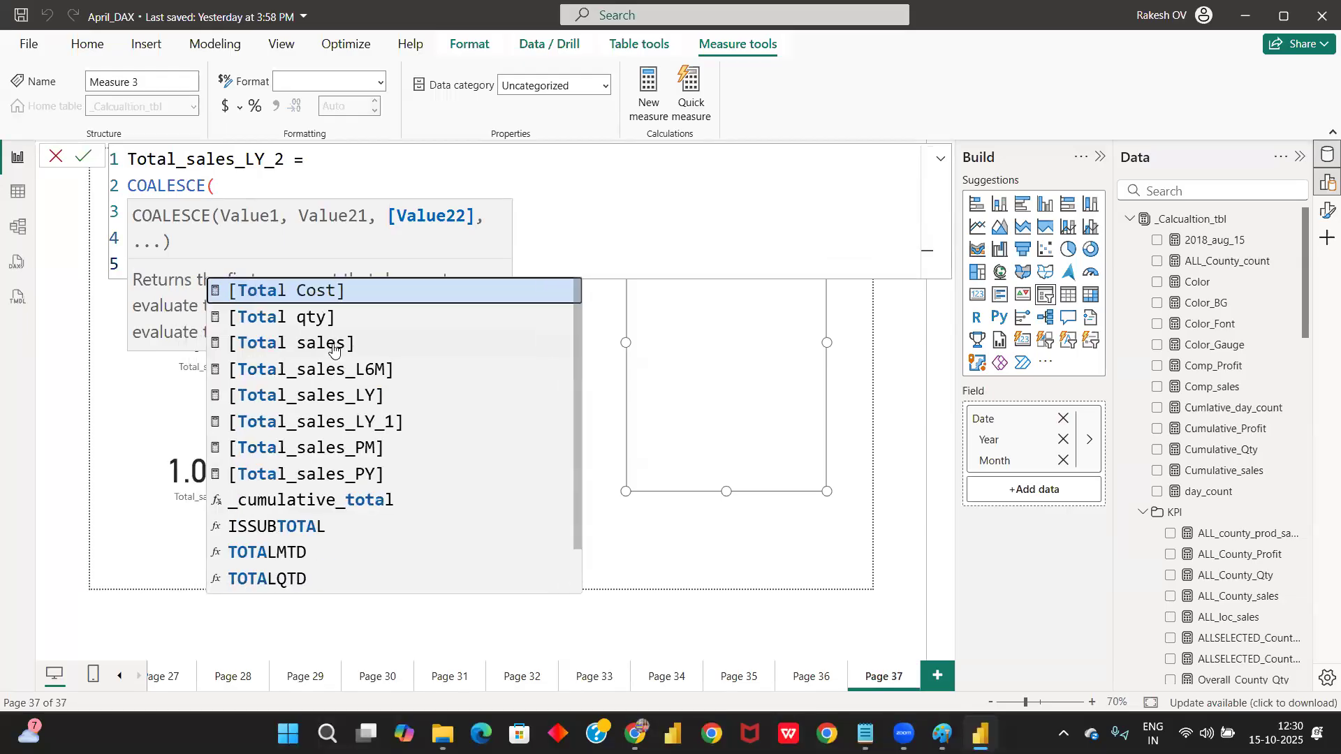
text(l)
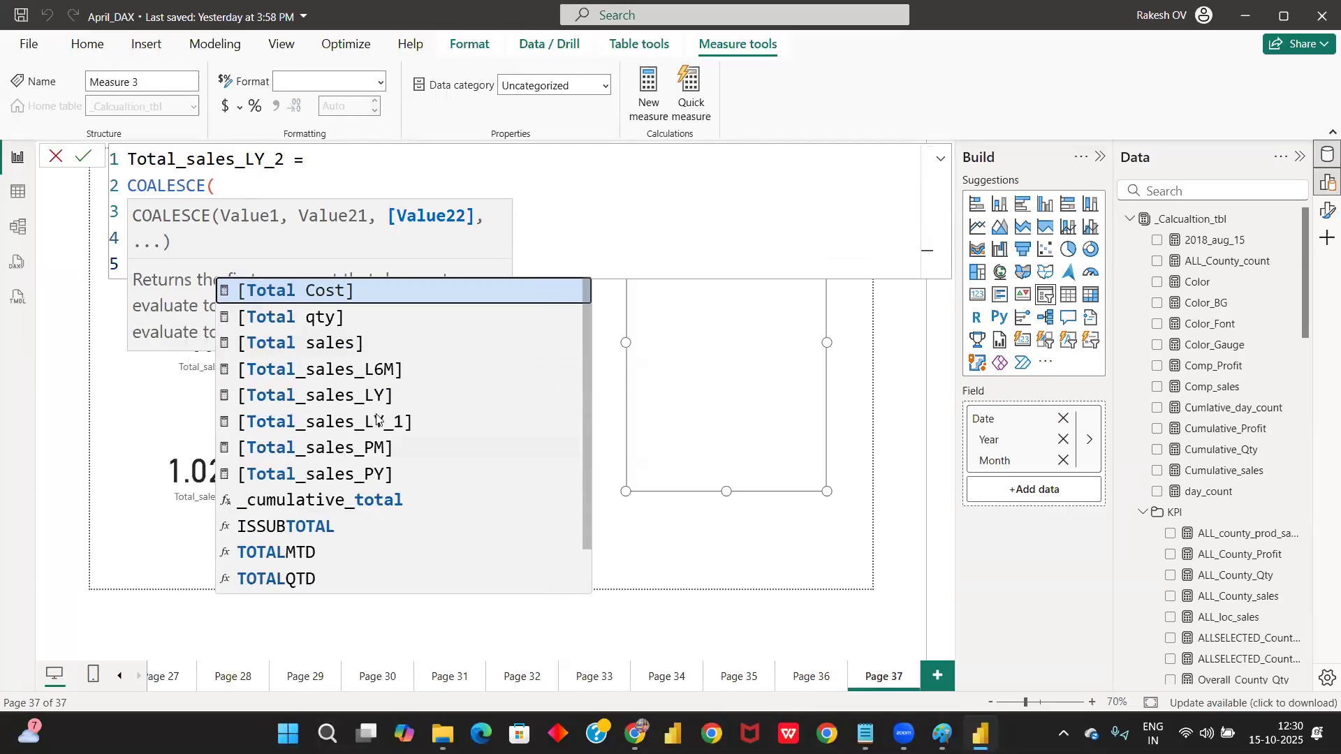
click(376, 422)
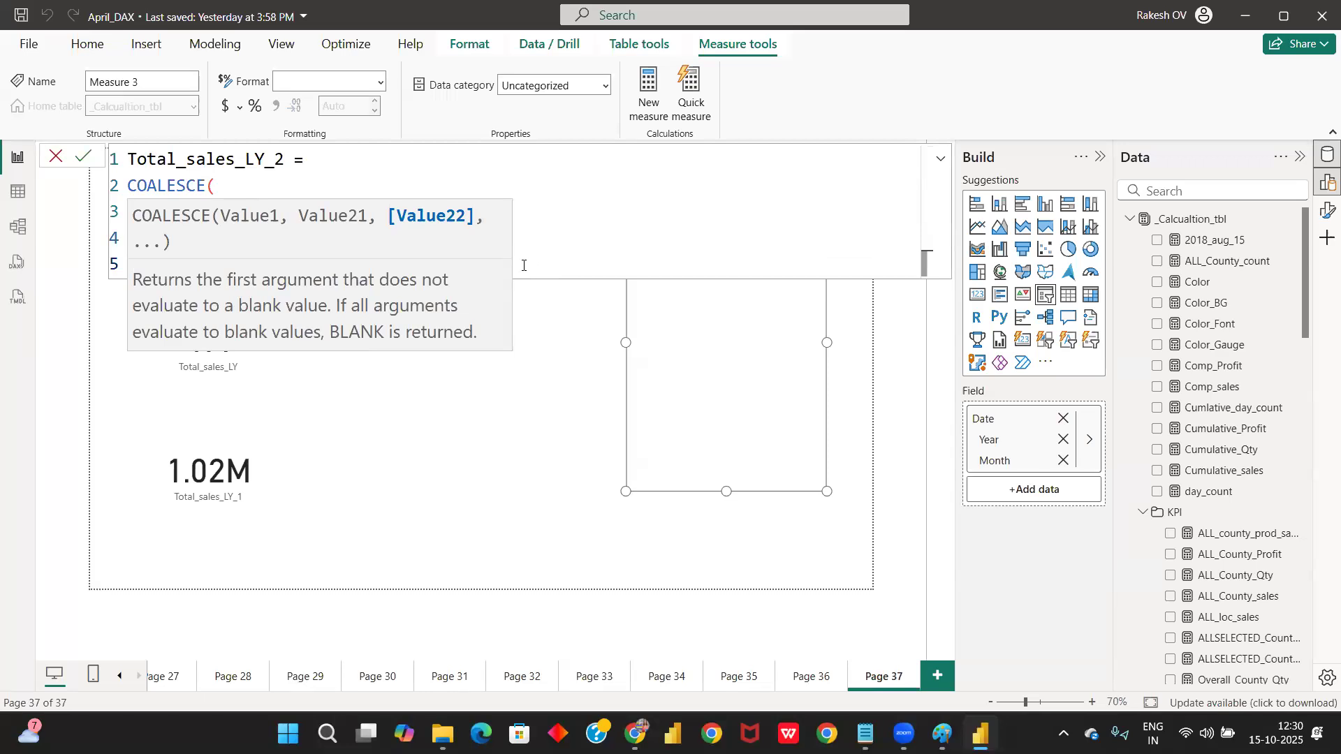
click(363, 264)
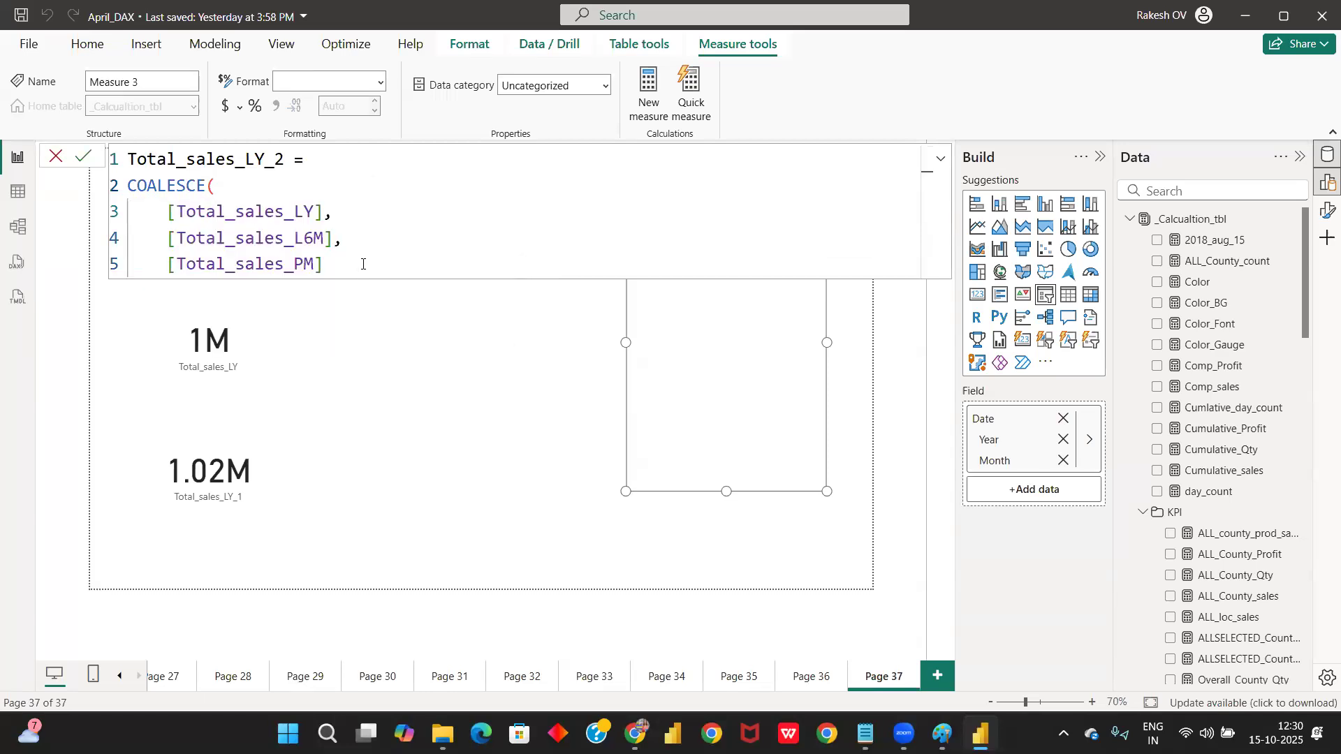
Step: Add [Total qty] as the last COALESCE value, close the function on a new line, and commit the measure
text(,)
key(shift+Return)
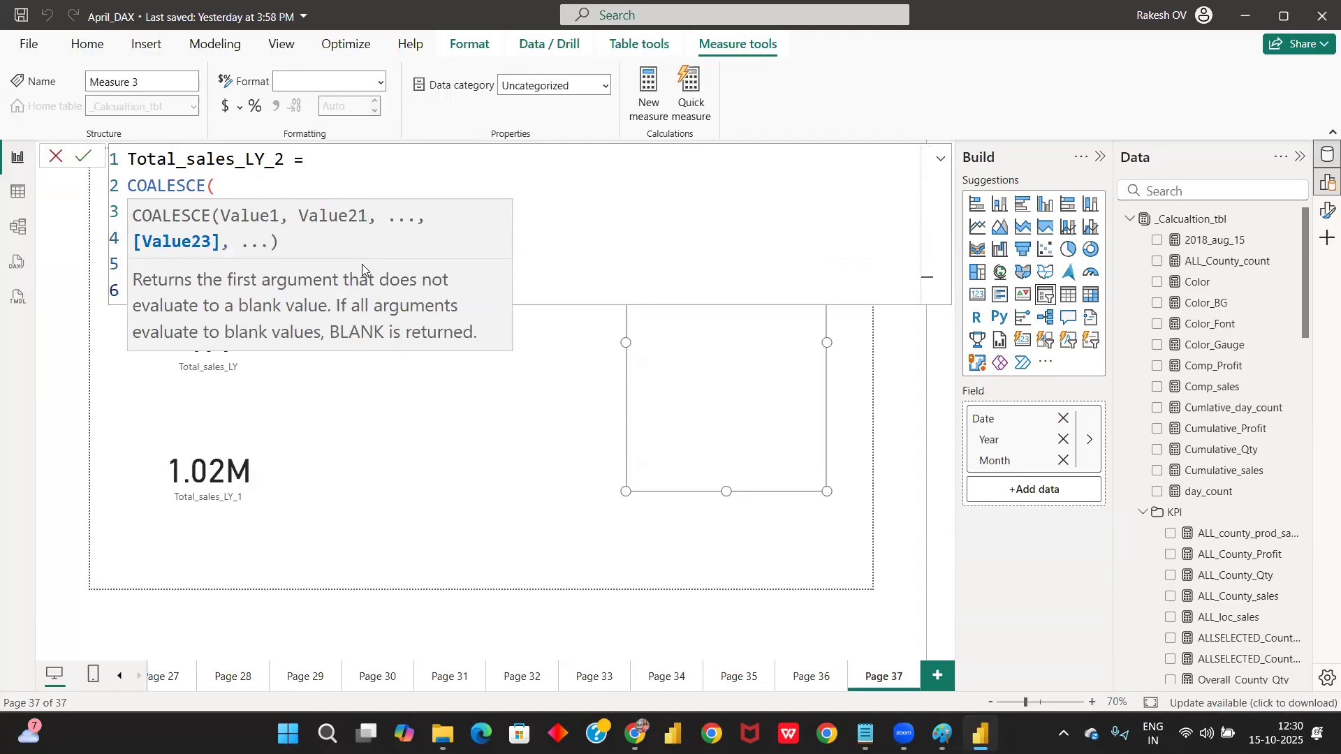
text(Total)
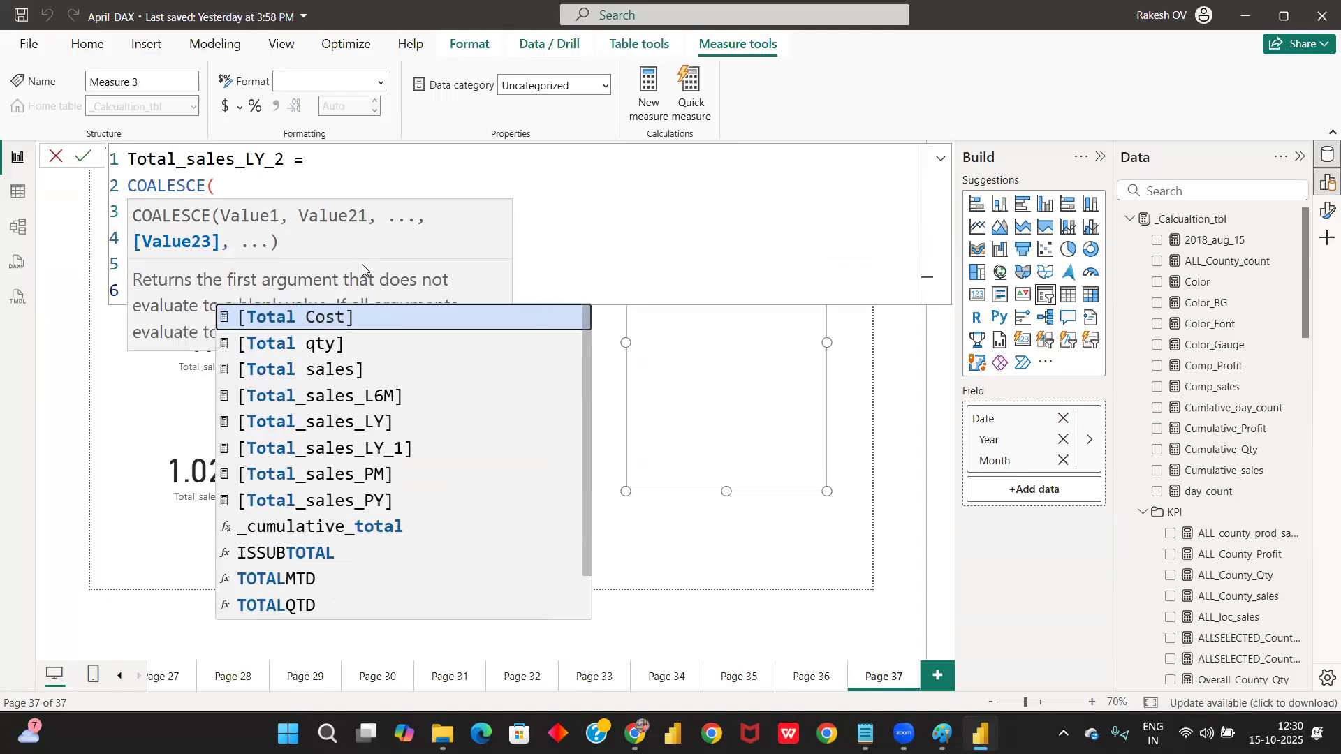
click(340, 340)
click(546, 274)
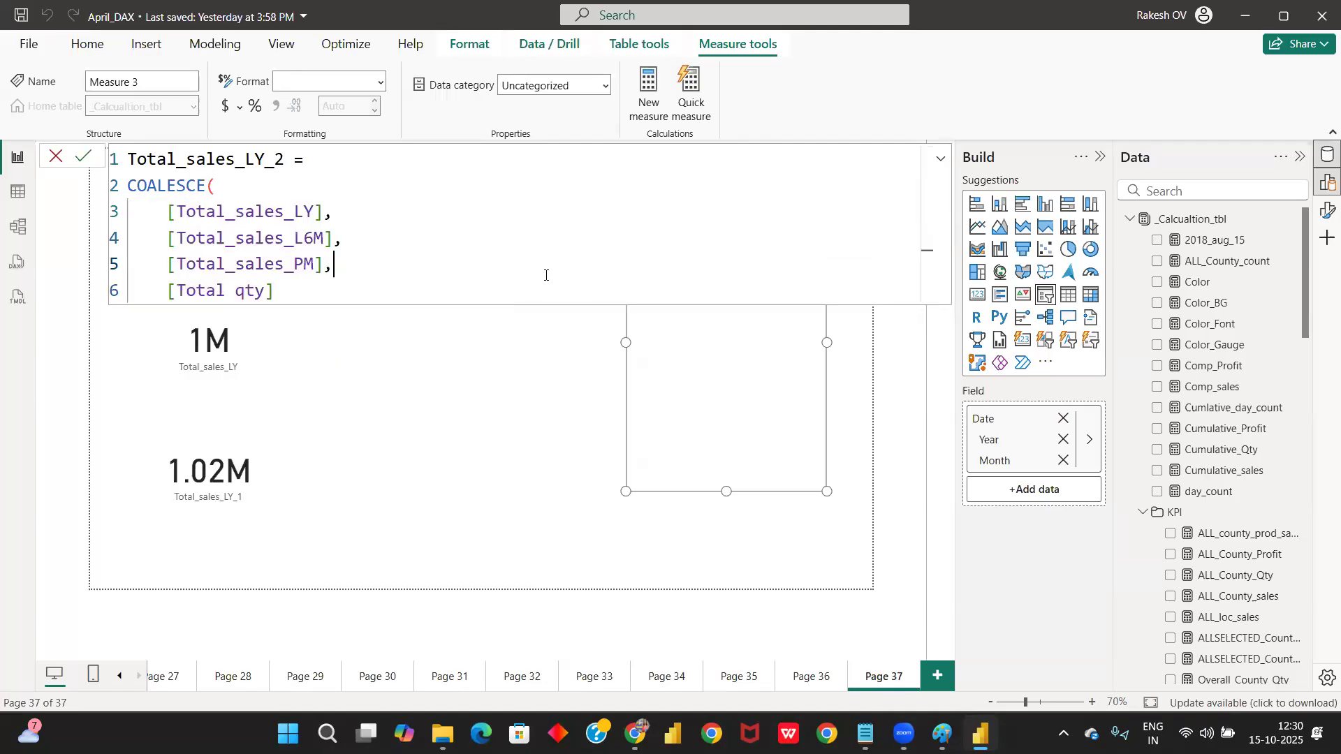
click(381, 295)
key(shift+Return)
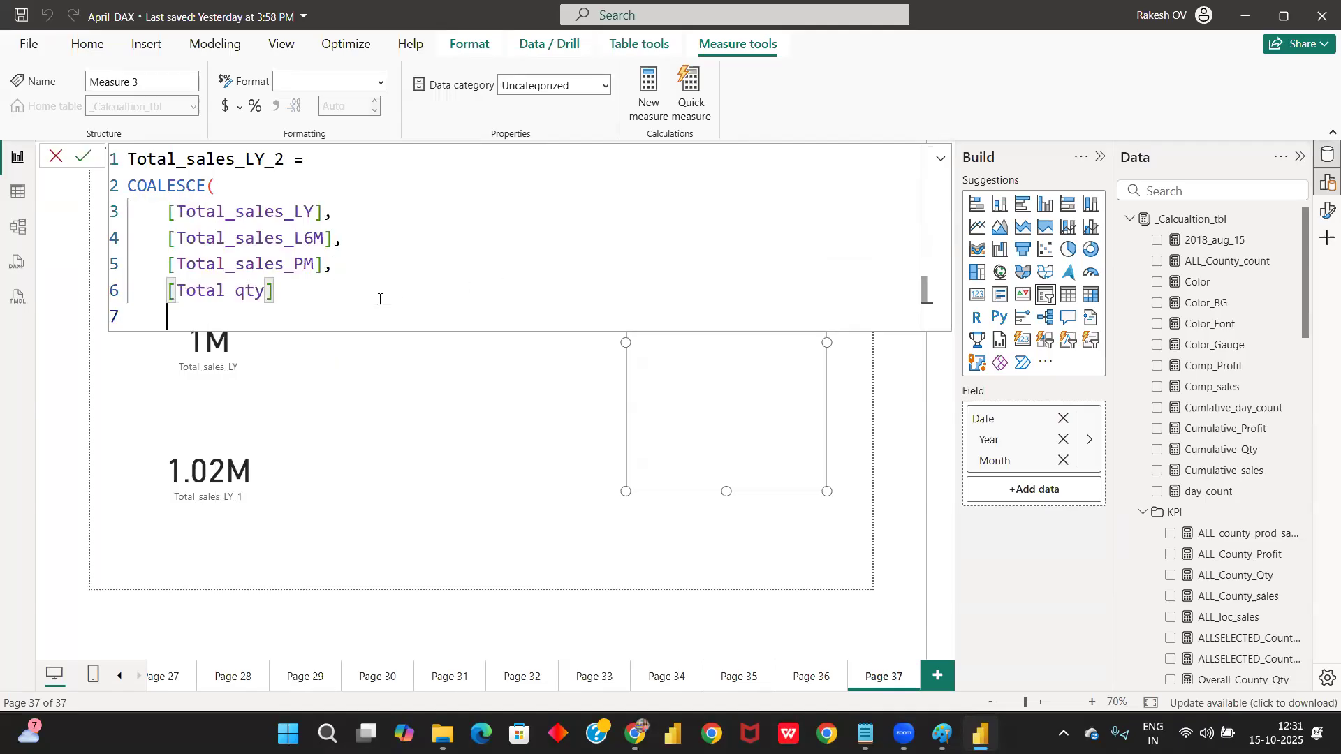
text())
key(Return)
Step: Add an empty card visual beside the Total_sales_LY_1 card and shrink it
click(426, 420)
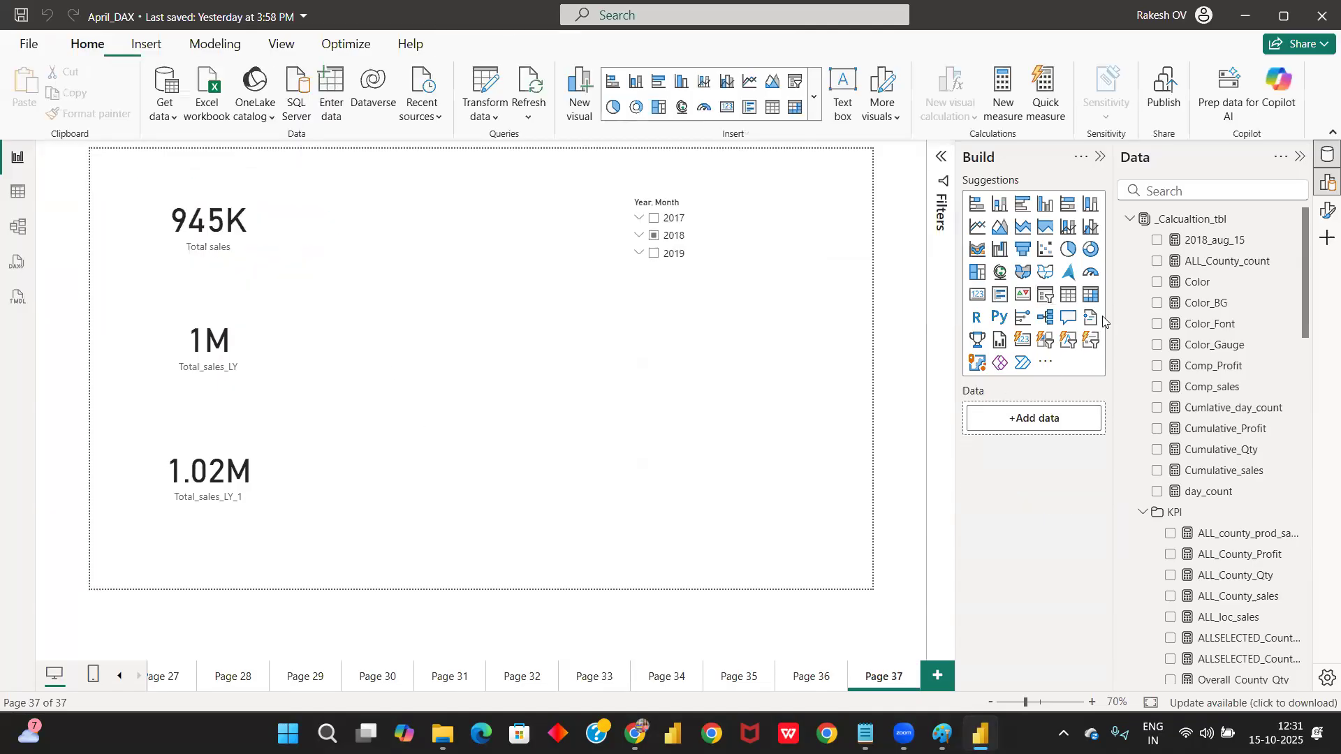
key(ctrl+v)
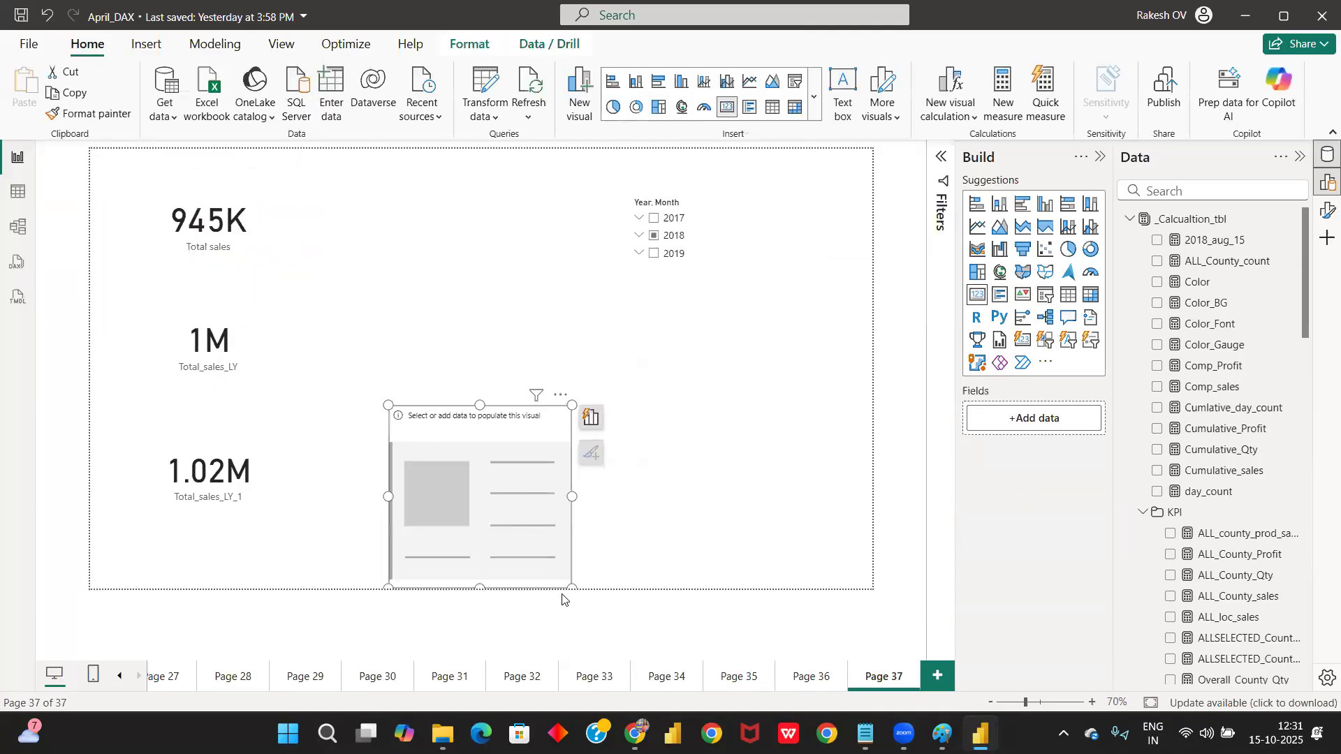
mouse_move(515, 518)
mouse_down()
mouse_move(475, 483)
mouse_move(495, 505)
mouse_up()
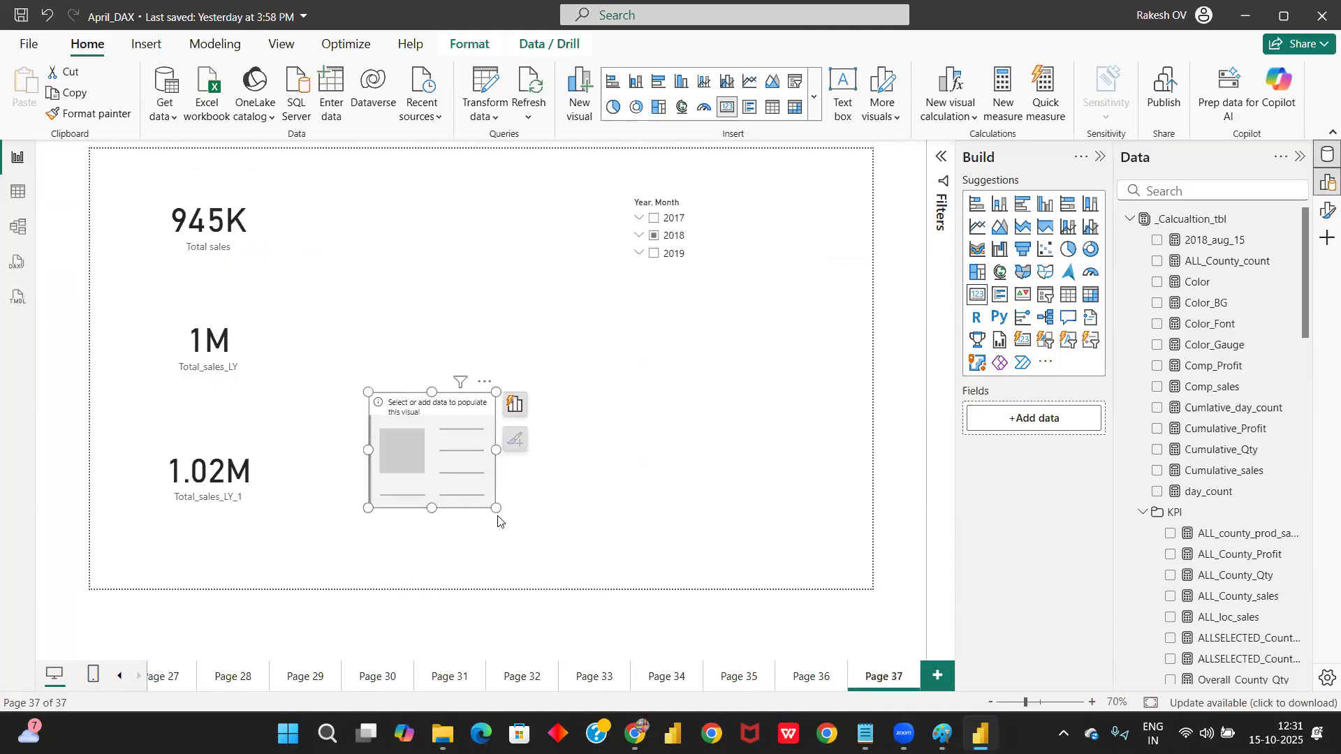
Step: Show the Total_sales_LY_2 measure in the new card
scroll(1250, 584, down, 5)
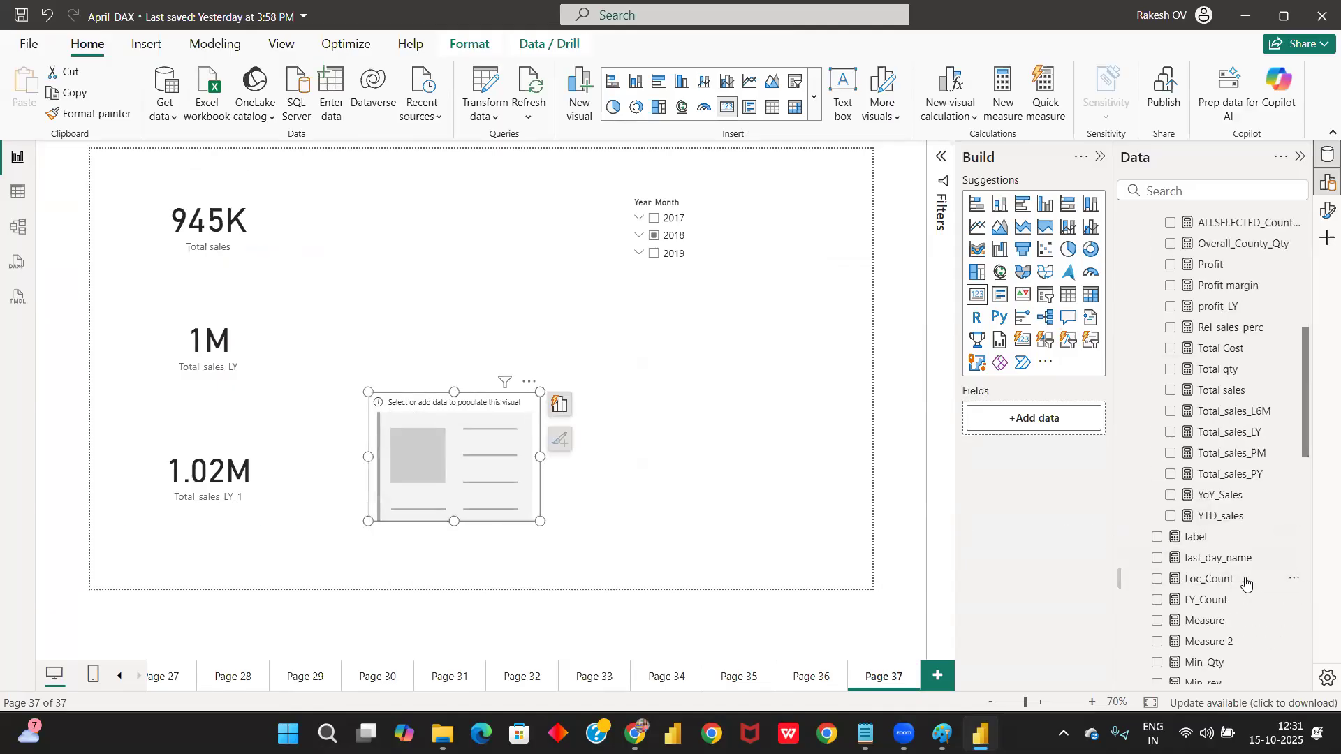
scroll(1223, 536, down, 2)
scroll(1223, 536, down, 1)
scroll(1188, 559, down, 2)
drag(1219, 565, 547, 397)
click(559, 403)
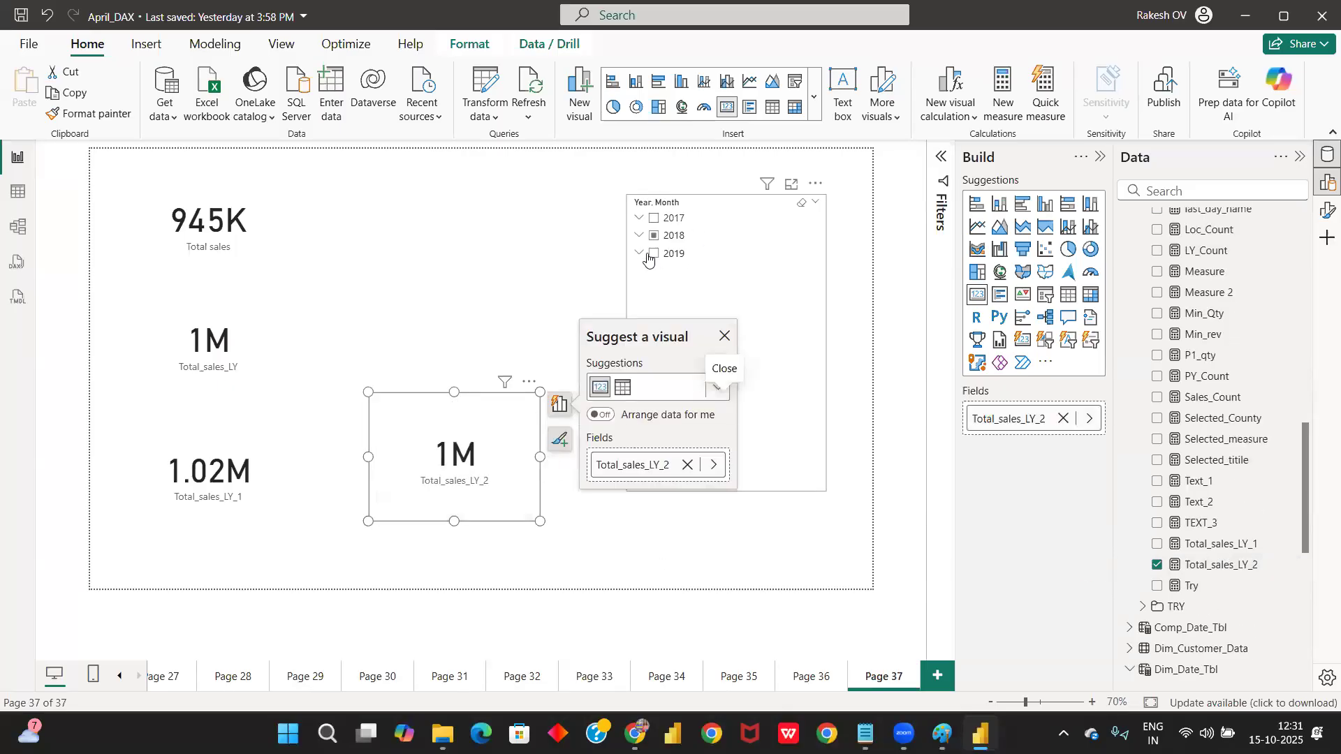
Step: Move the Year, Month slicer down to the page's lower edge and shorten it from its upper edge
drag(740, 352, 751, 446)
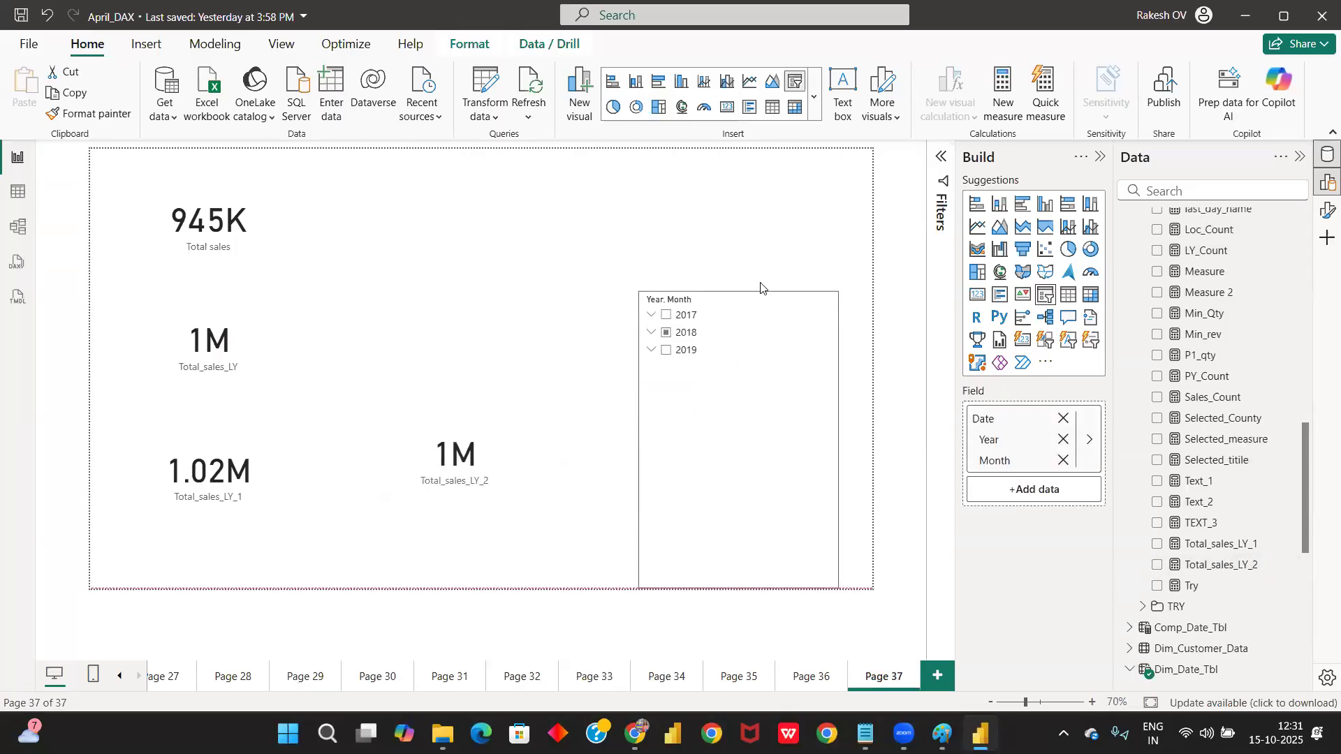
drag(739, 287, 757, 362)
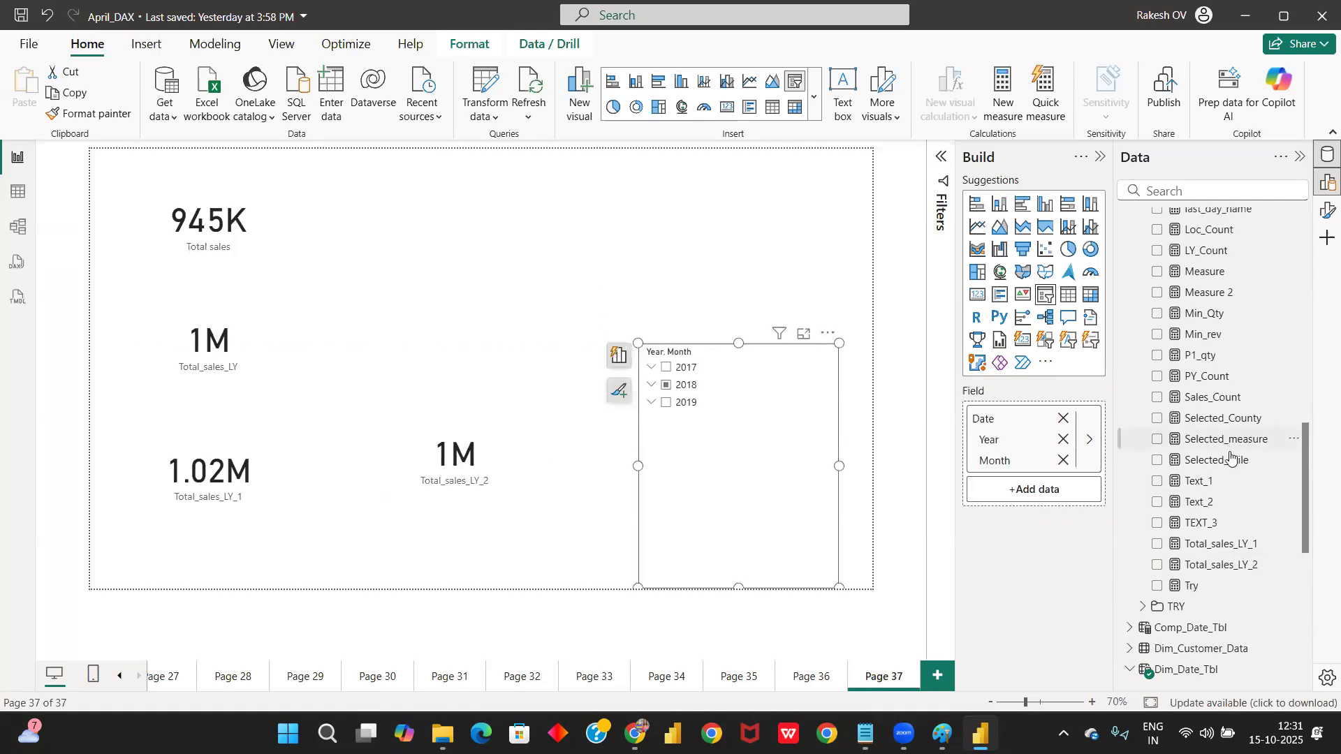
Step: Display the Total_sales_LY_2 formula, filter the slicer to January 2018, and examine the [Total_sales_LY] argument against the cards
click(1221, 564)
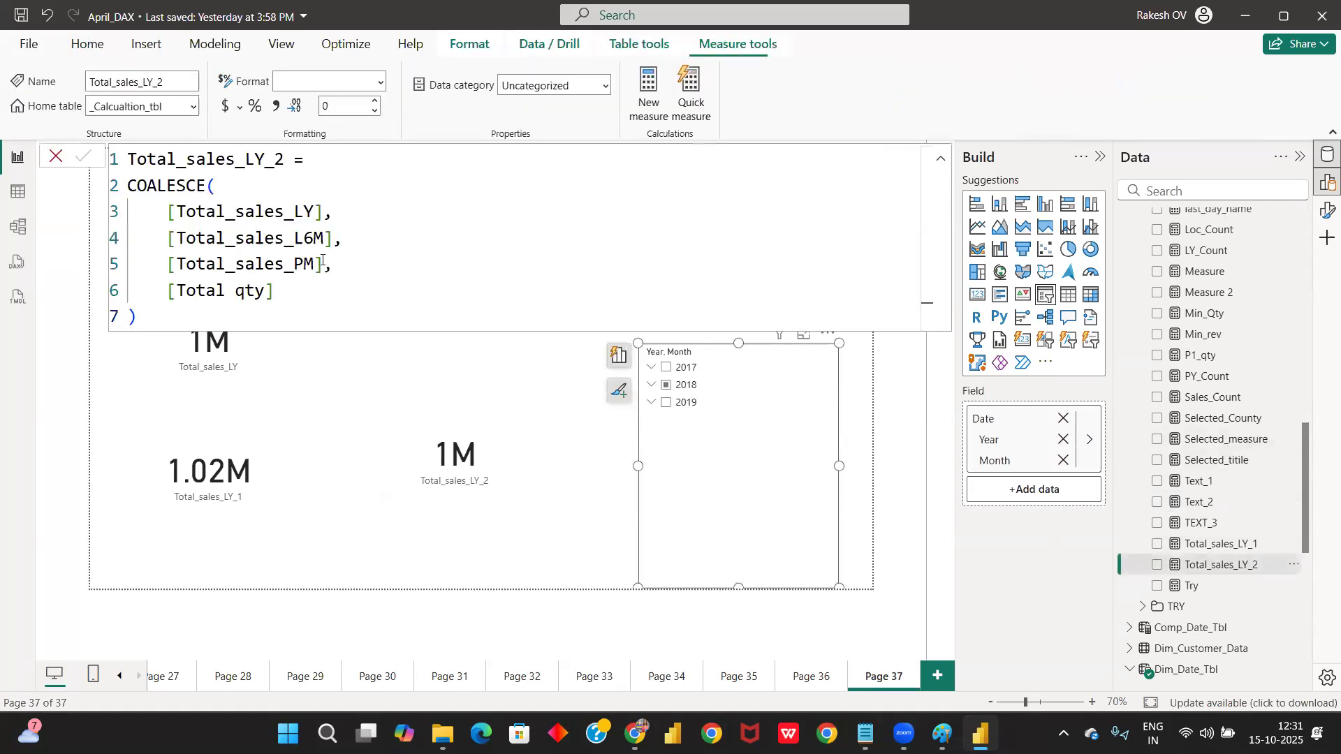
click(648, 386)
click(649, 386)
click(666, 385)
click(677, 404)
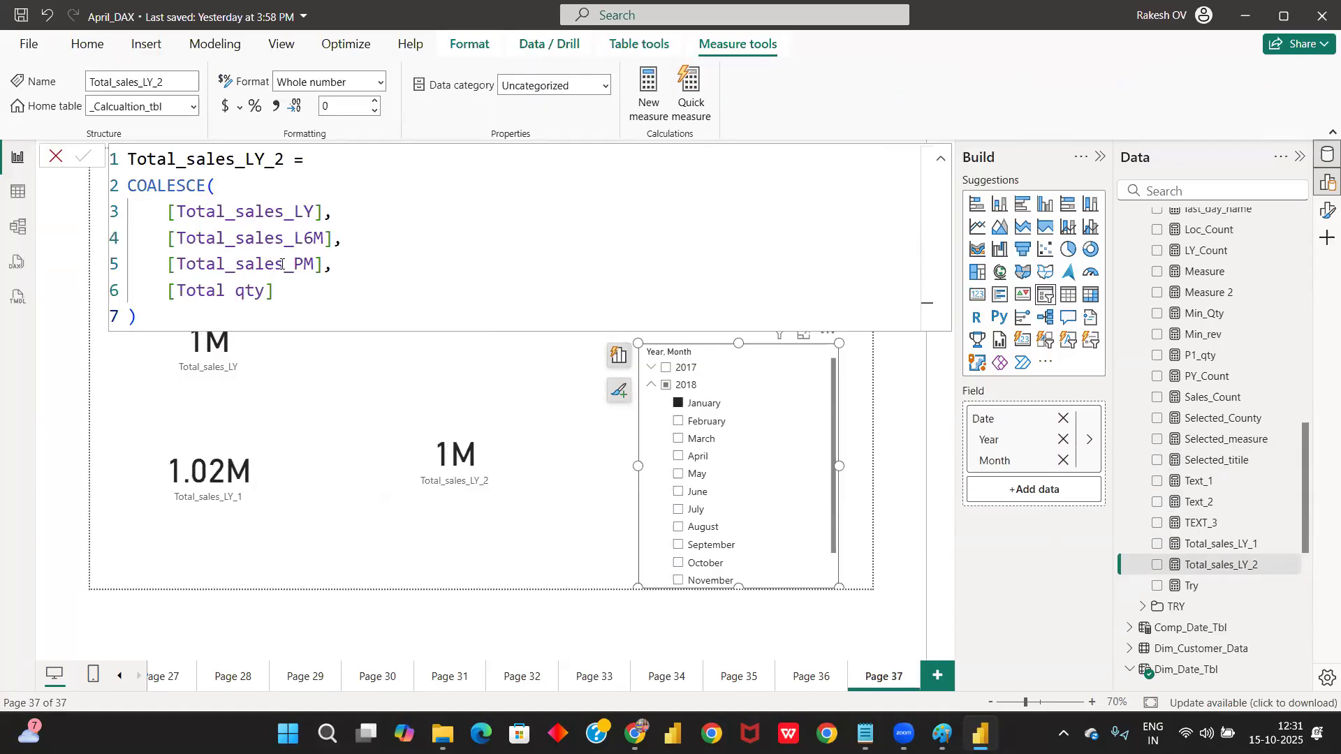
text(,)
drag(325, 213, 163, 208)
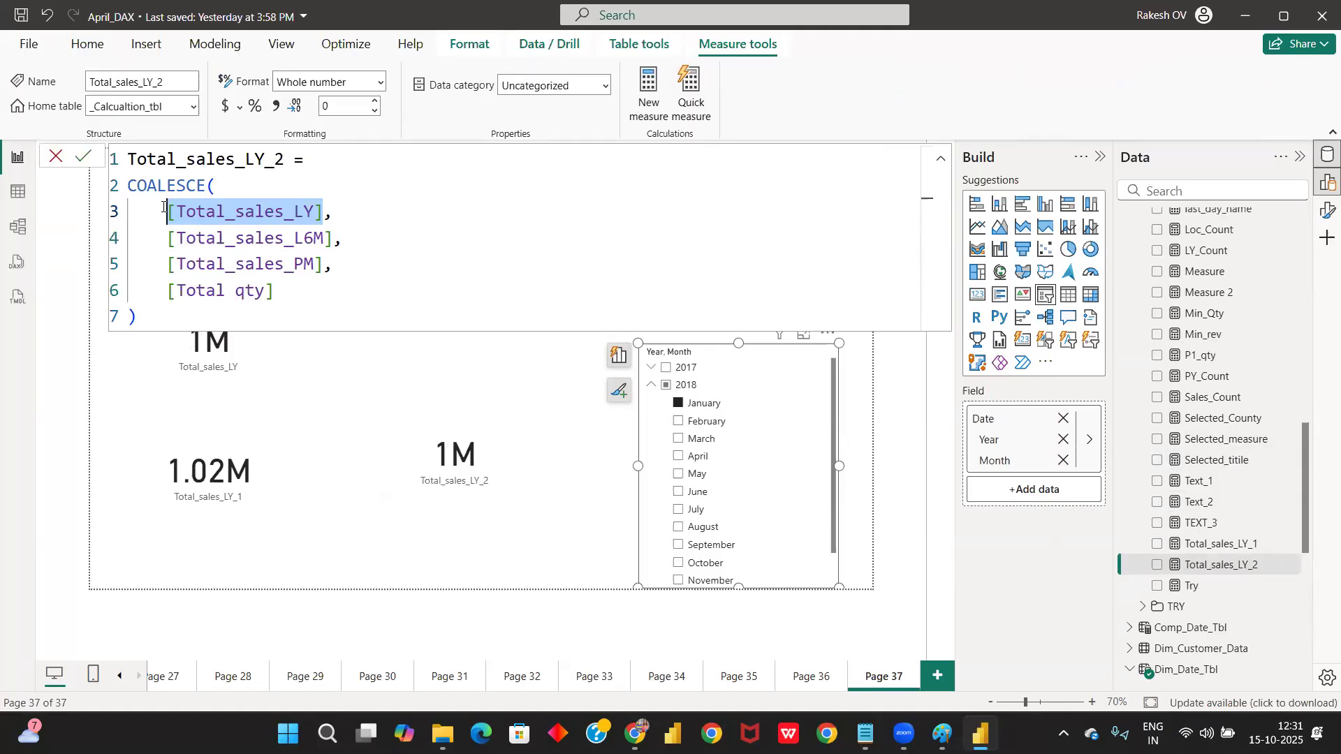
Step: Filter the slicer to January 2017 and check each of the four COALESCE arguments against the Total_sales_LY_2 card
click(652, 368)
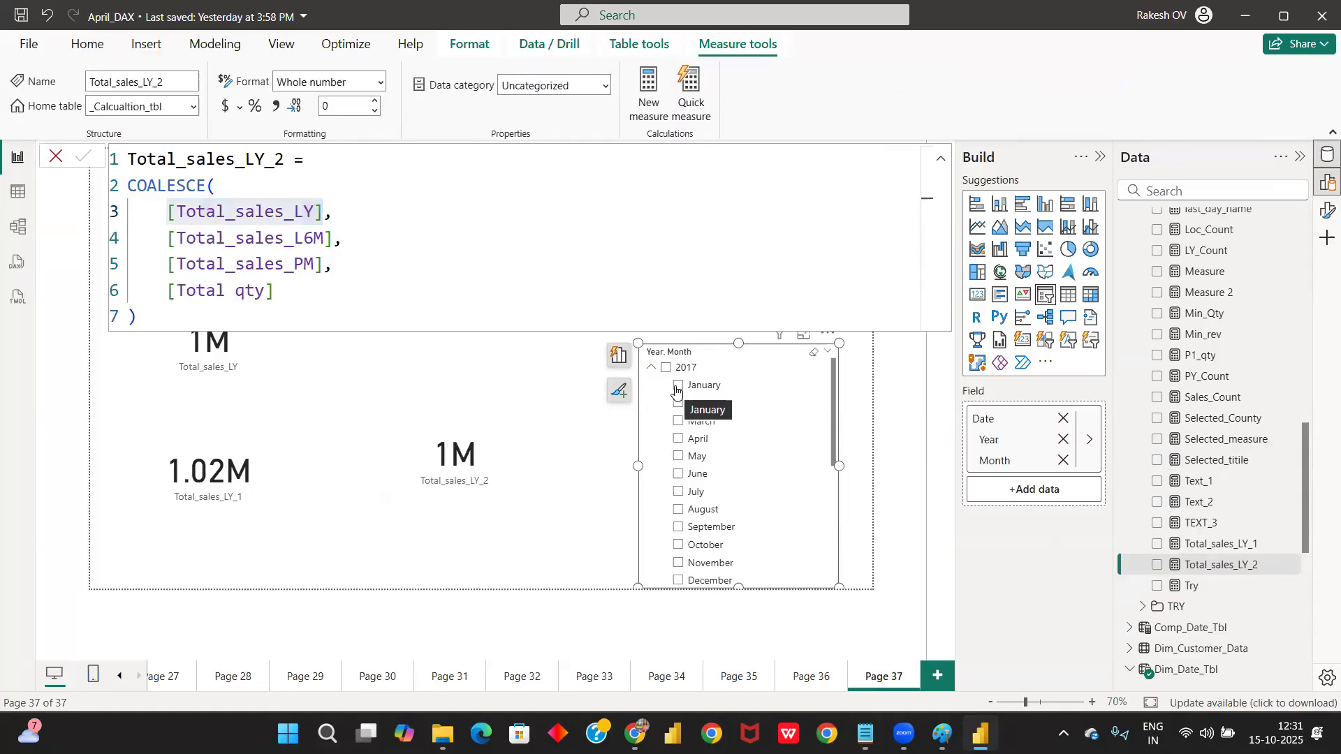
click(677, 386)
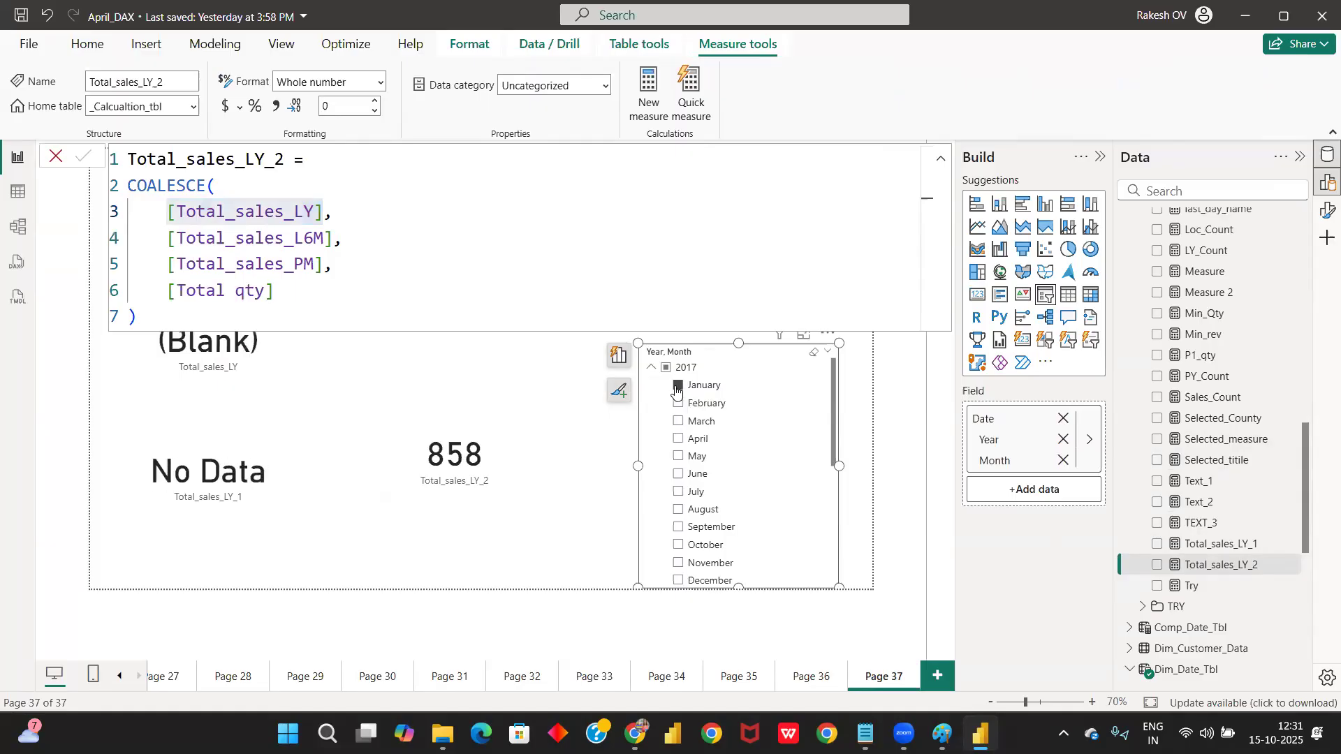
click(323, 210)
drag(300, 207, 170, 204)
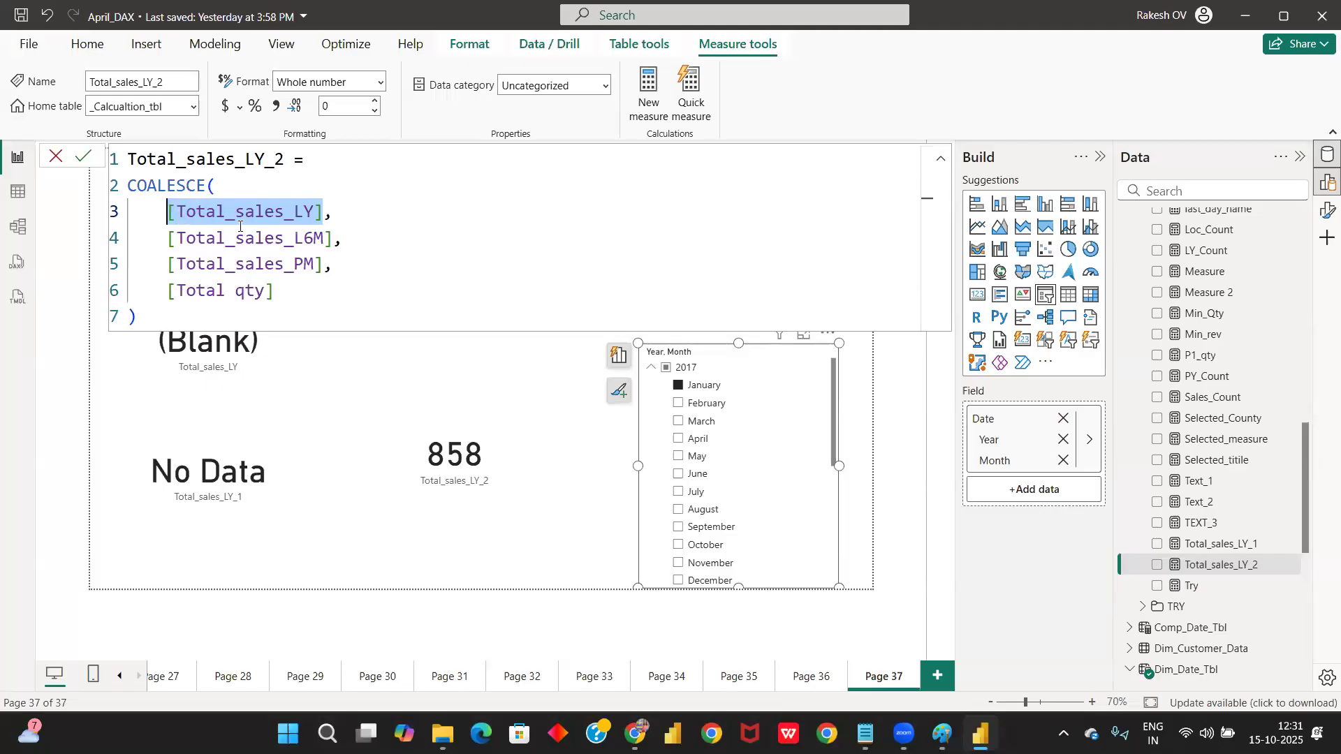
drag(333, 238, 173, 240)
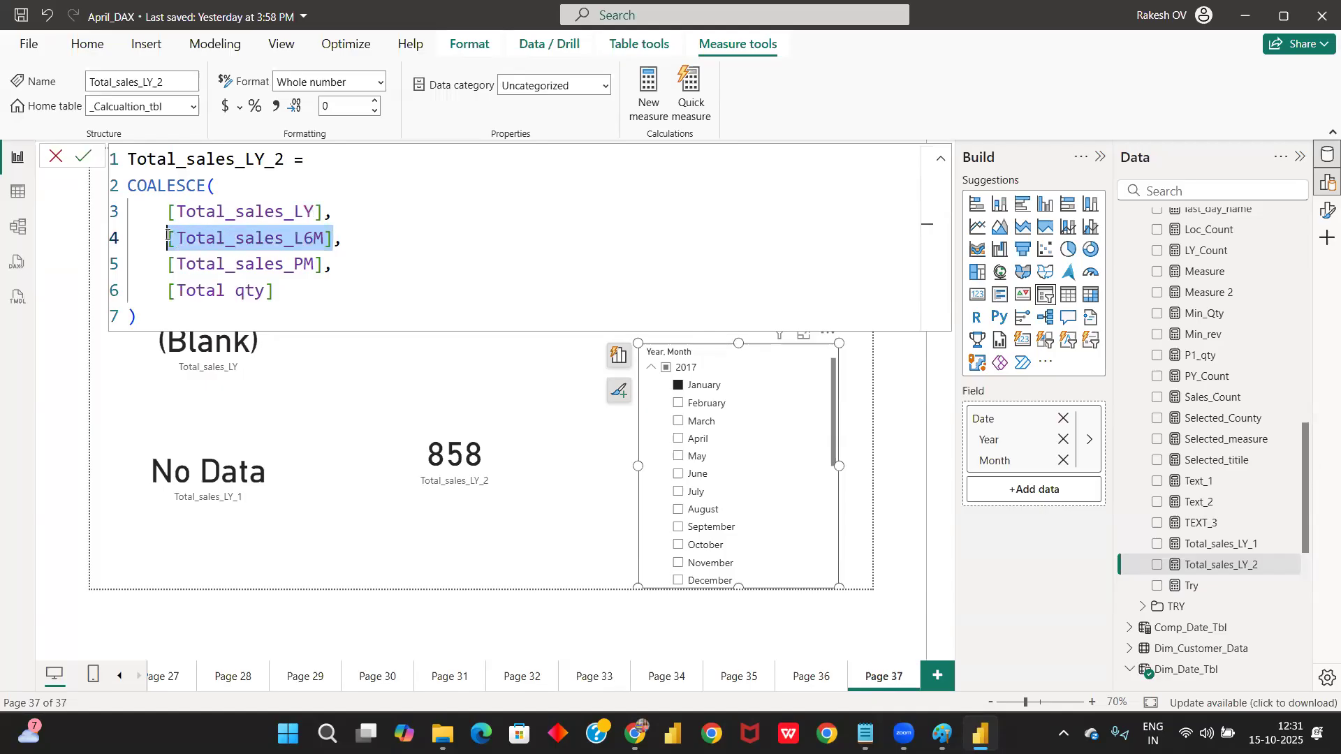
drag(326, 264, 165, 263)
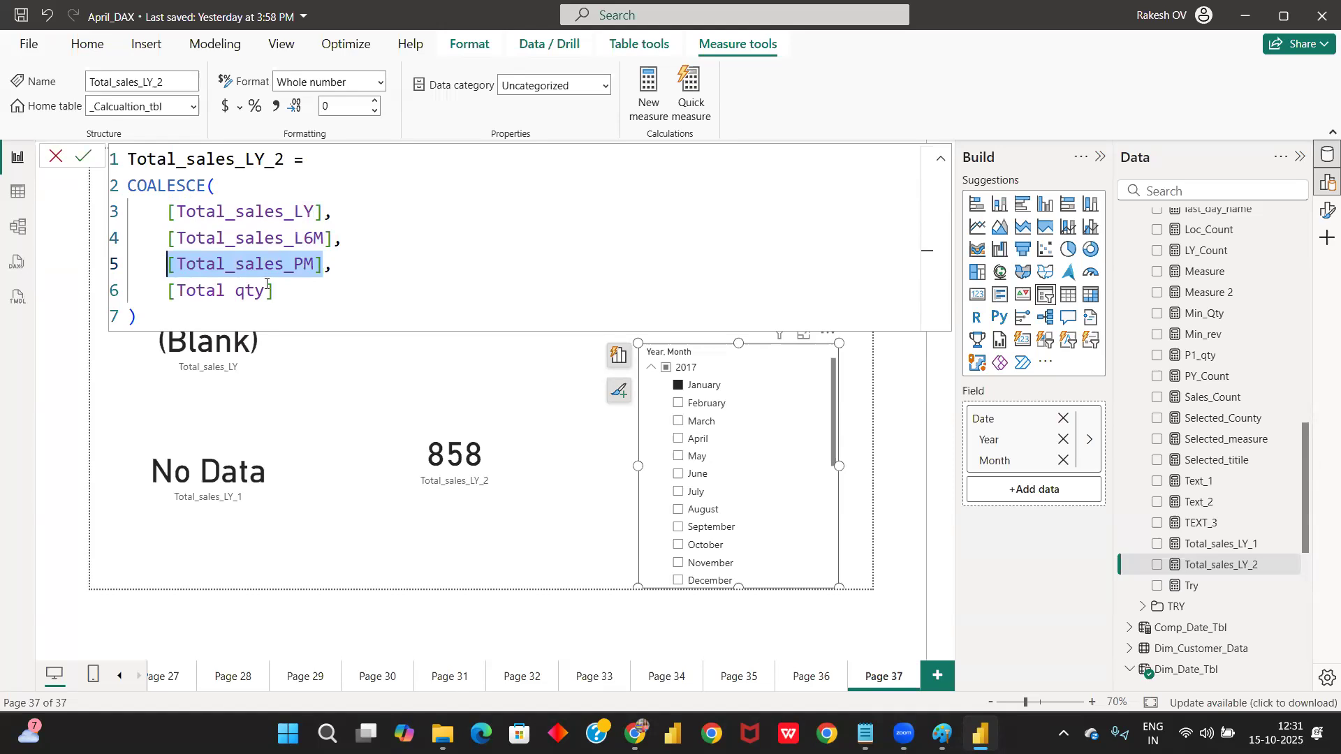
drag(273, 291, 172, 292)
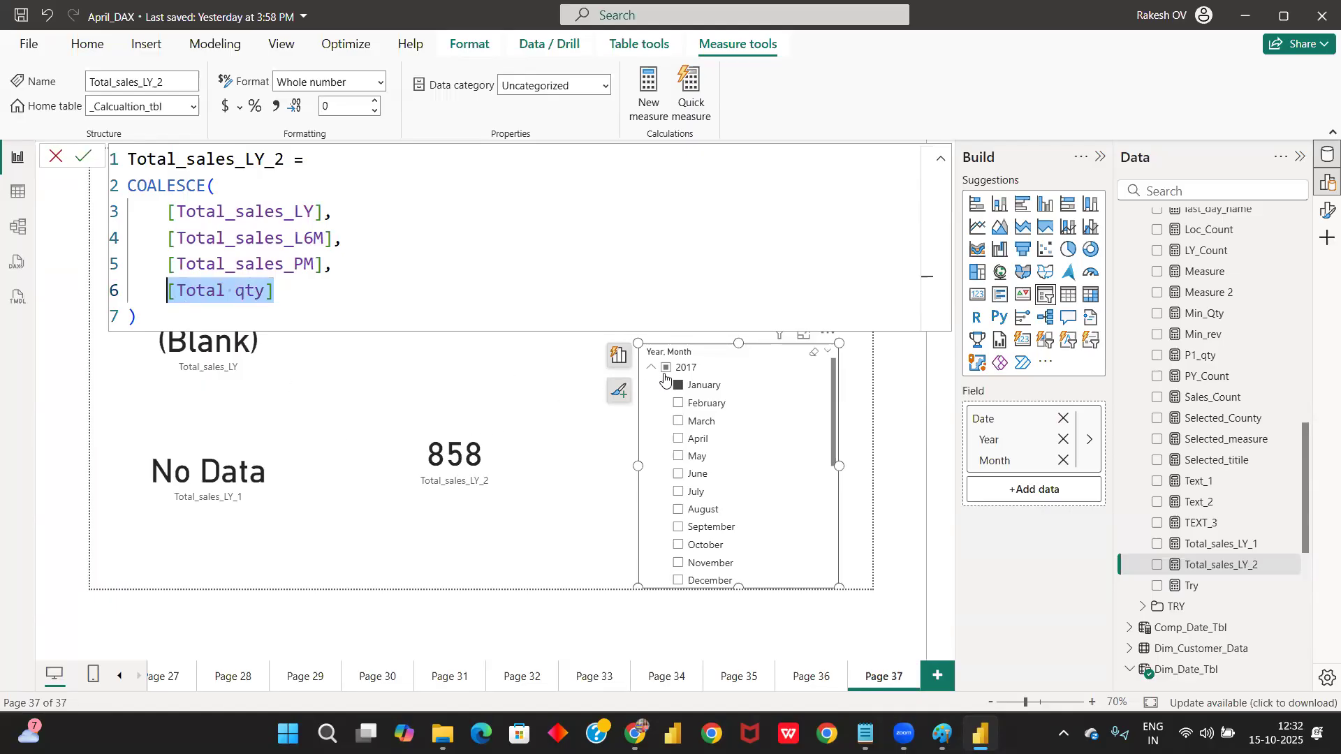
Step: Filter the slicer to February 2017 and check the first three COALESCE arguments against the Total_sales_LY_2 card
click(681, 405)
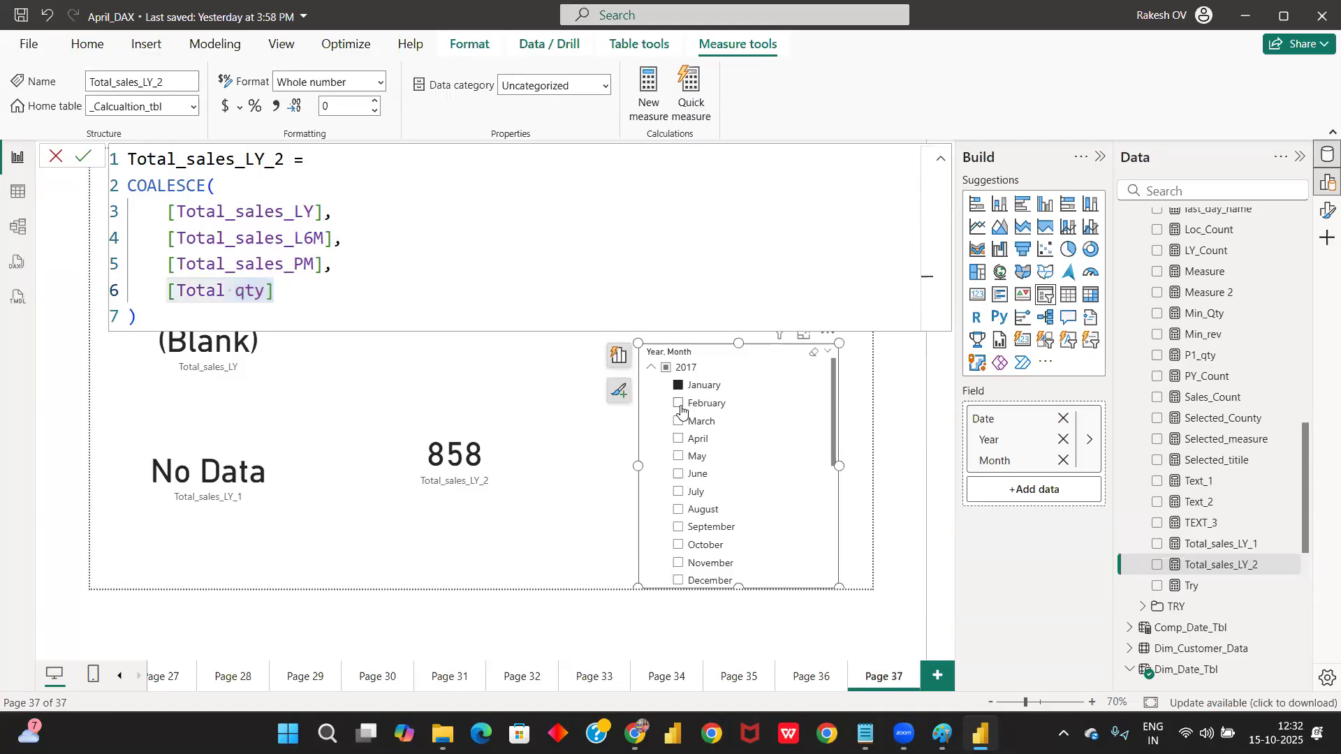
drag(326, 211, 164, 211)
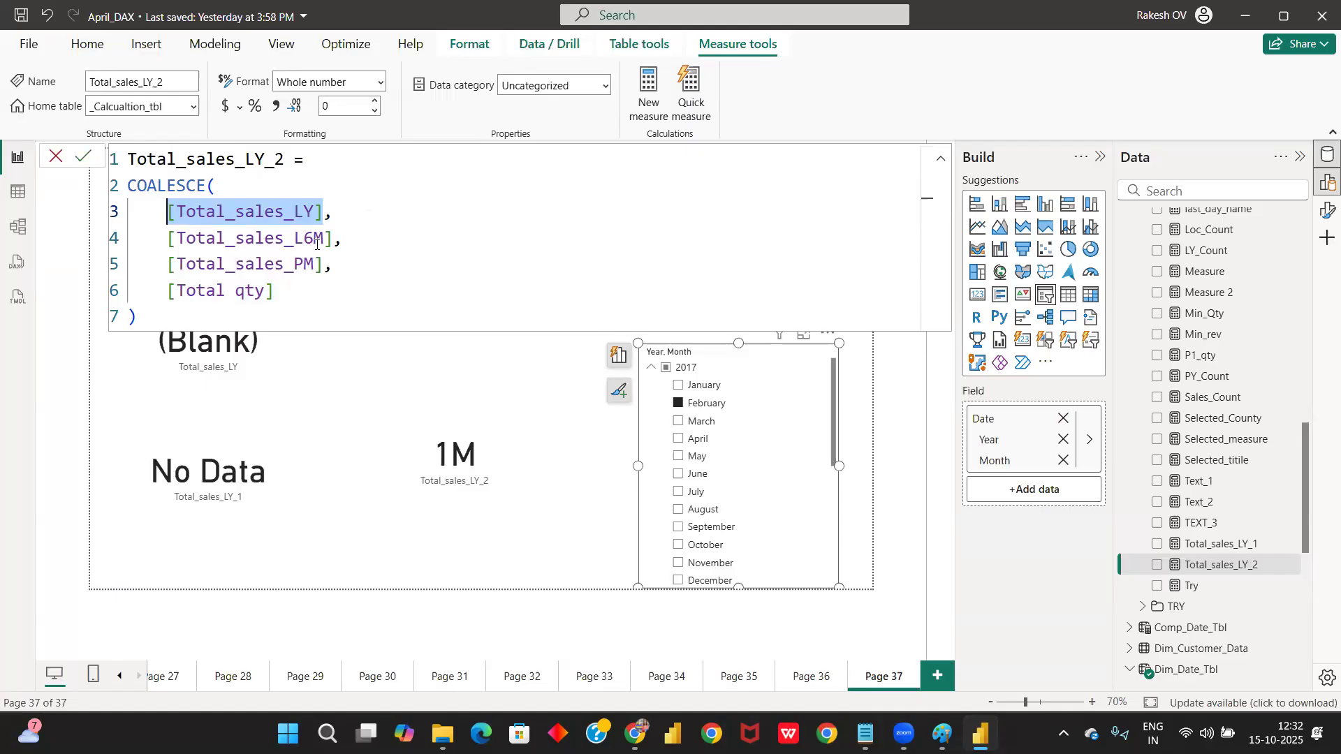
drag(333, 238, 166, 240)
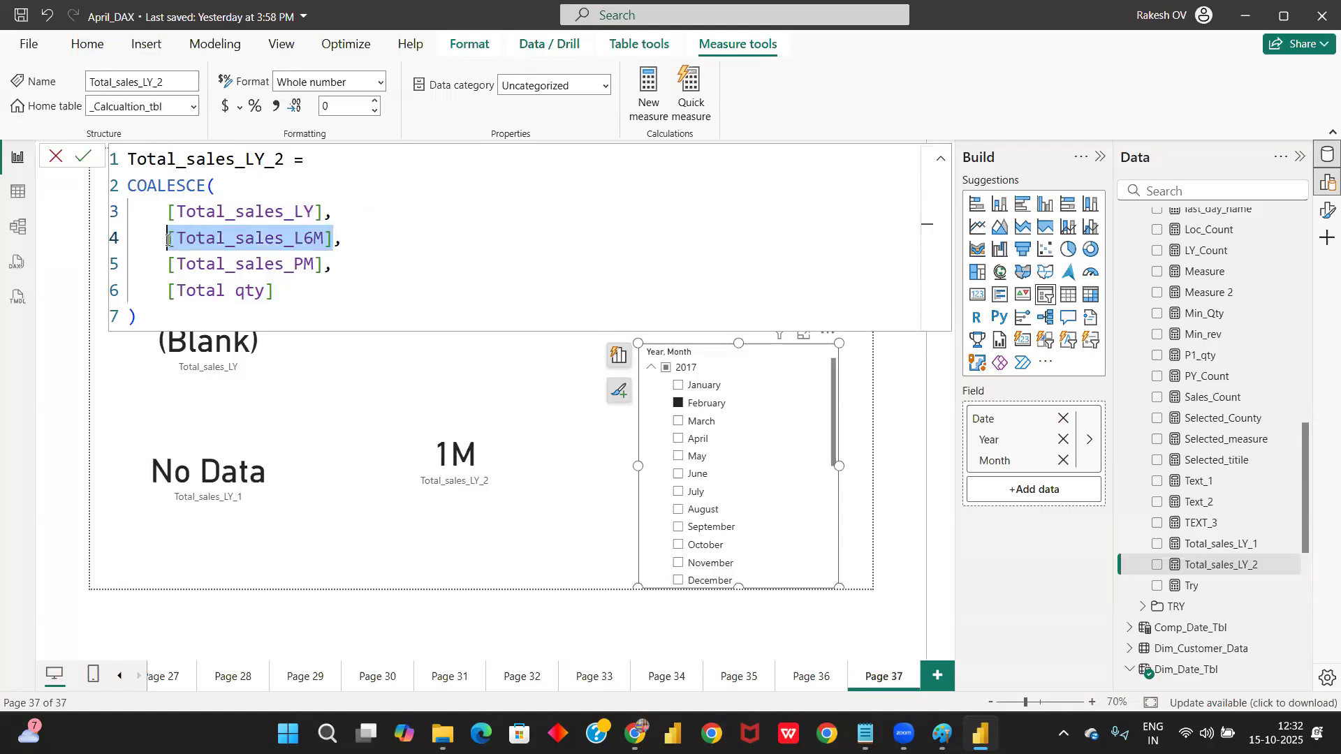
drag(325, 265, 167, 263)
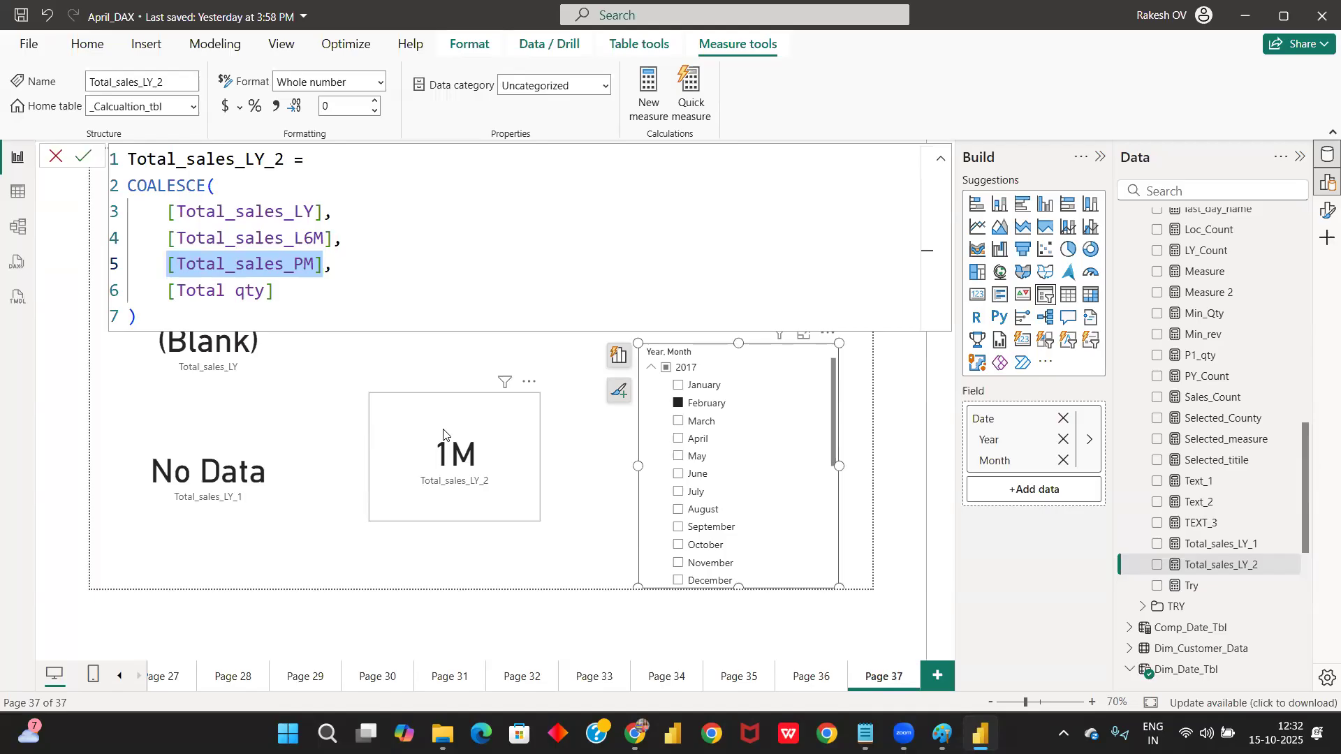
Step: Filter the slicer to each month from March to July 2017 in turn, comparing the card with [Total_sales_LY] and [Total_sales_L6M]
click(676, 422)
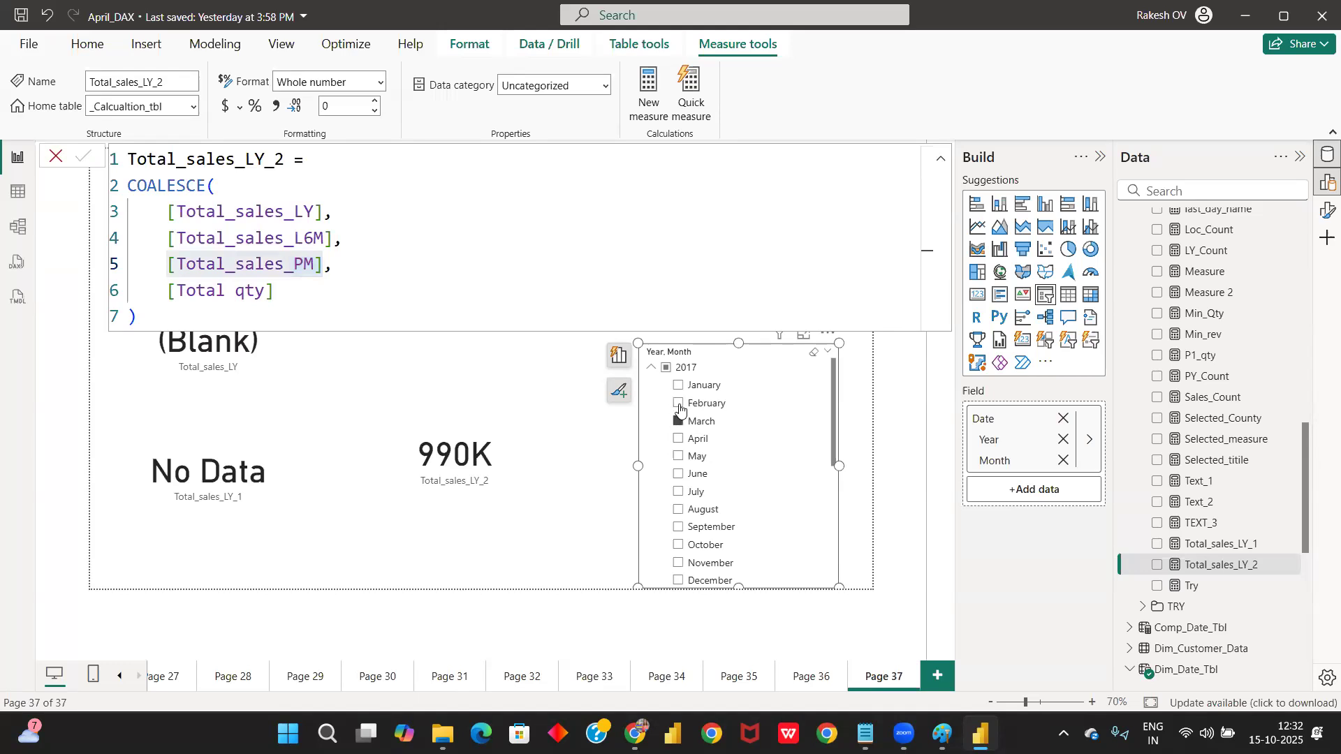
click(680, 439)
click(678, 456)
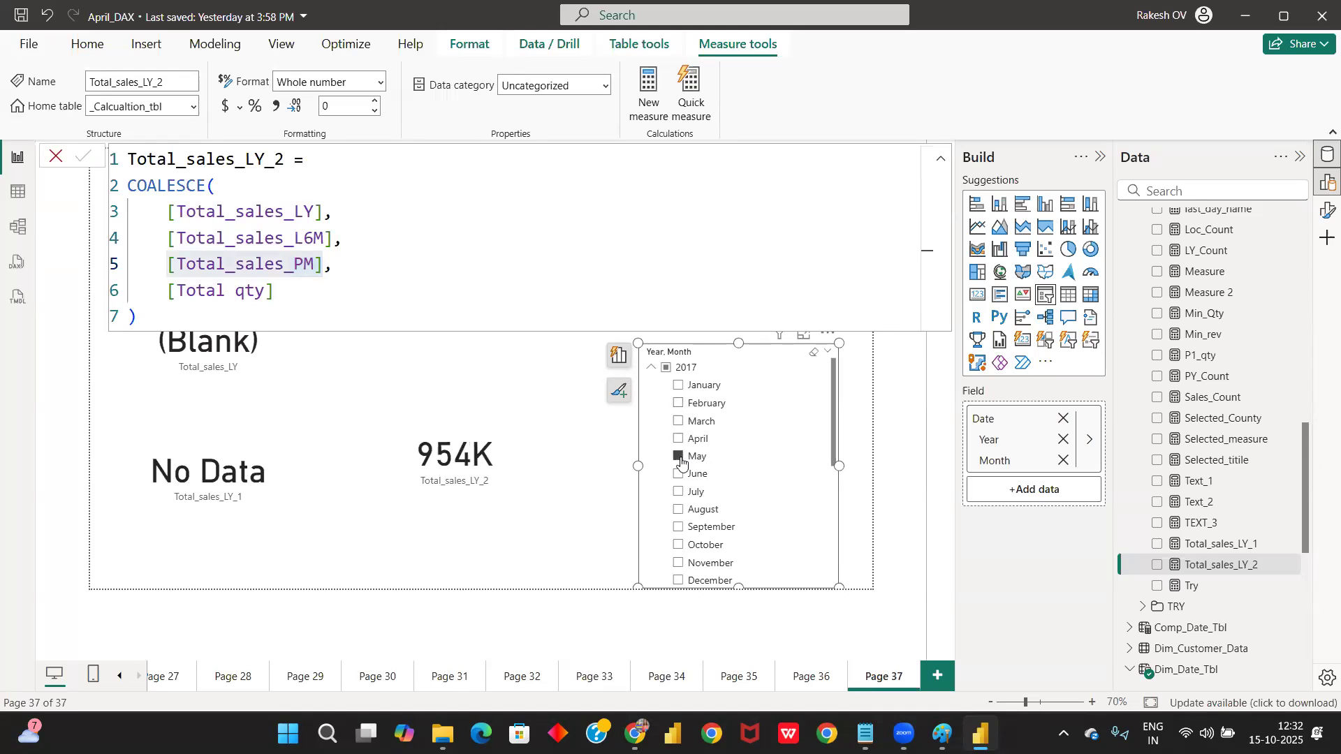
click(679, 474)
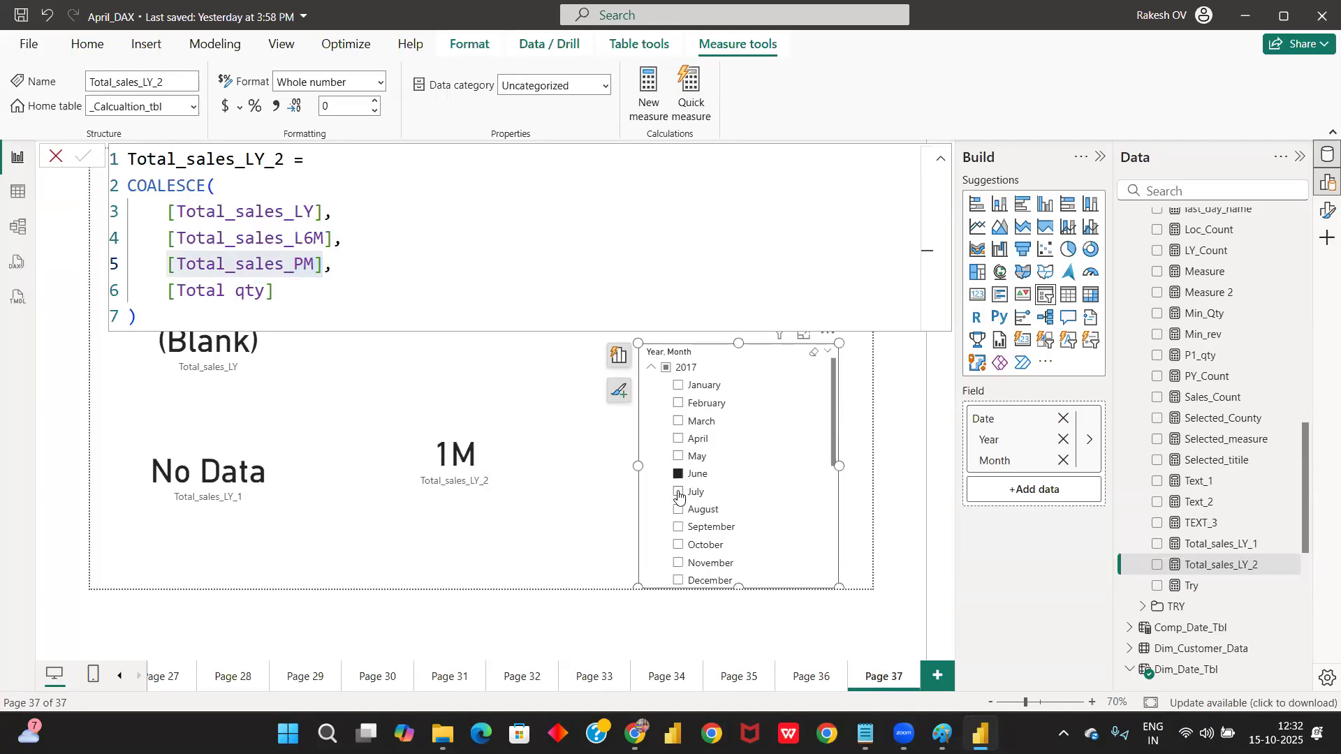
click(679, 493)
drag(322, 212, 177, 212)
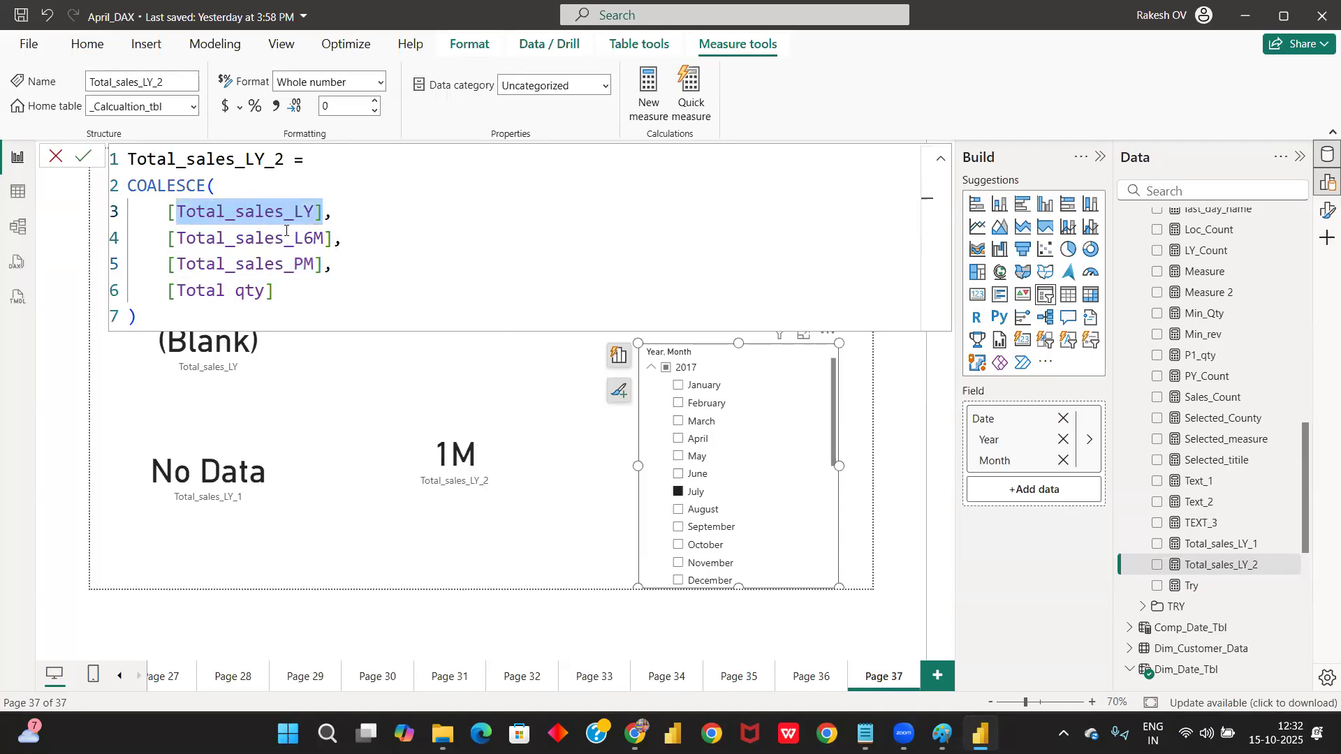
drag(334, 239, 165, 238)
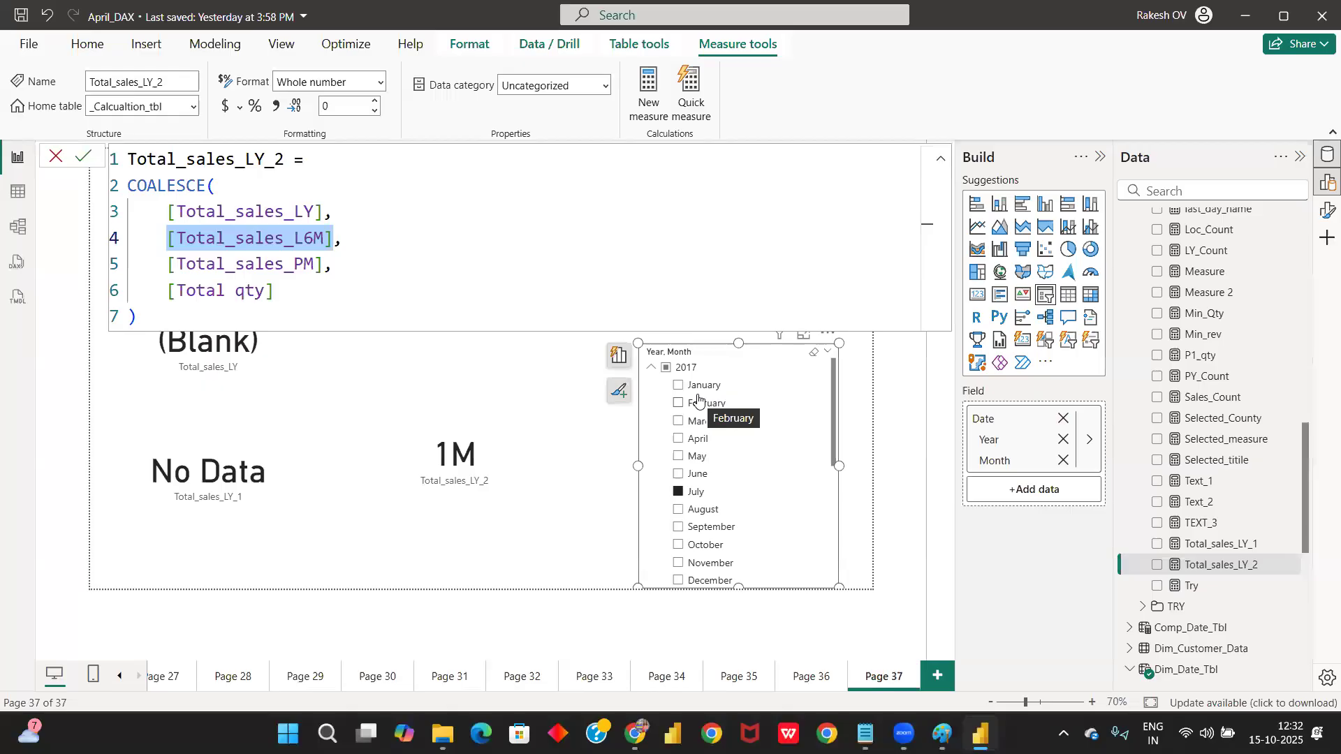
Step: Filter the slicer to single months between May and September 2017, checking the Total_sales_LY_2 card against [Total_sales_L6M]
click(679, 475)
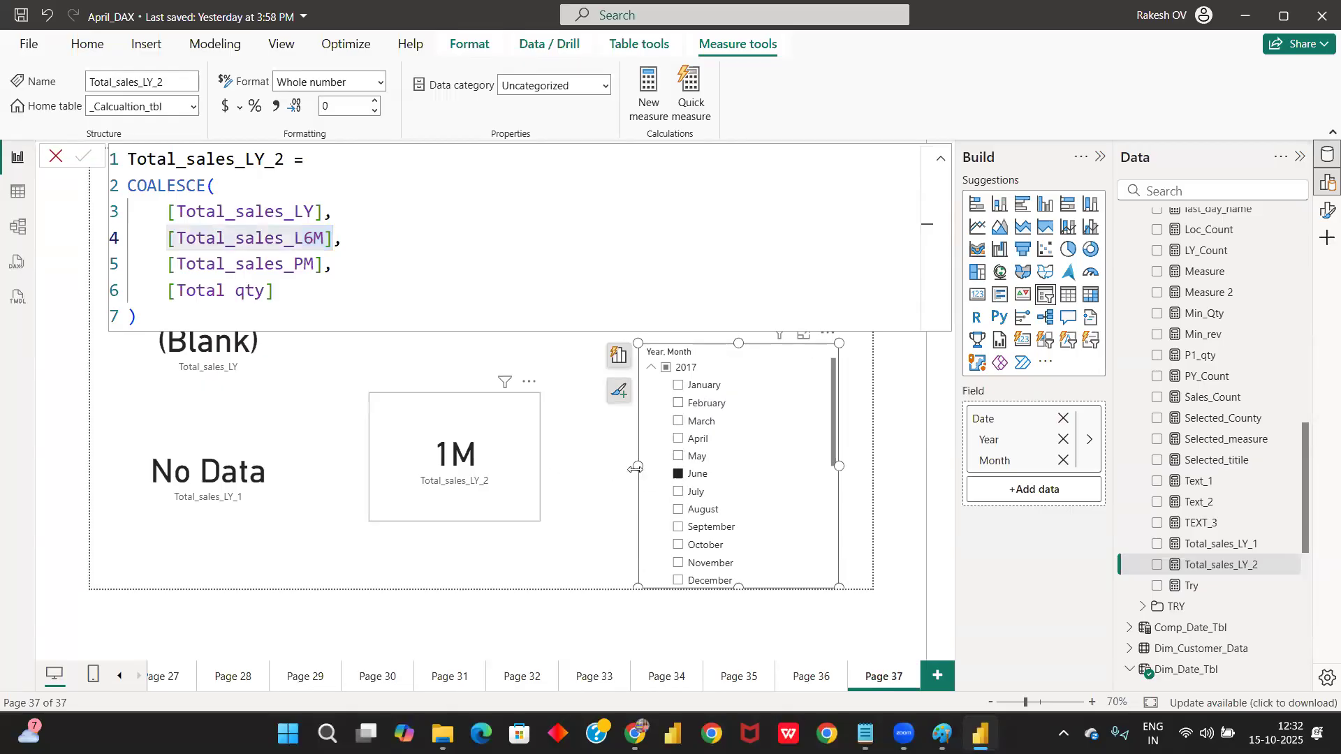
click(679, 456)
click(679, 474)
click(681, 493)
click(679, 509)
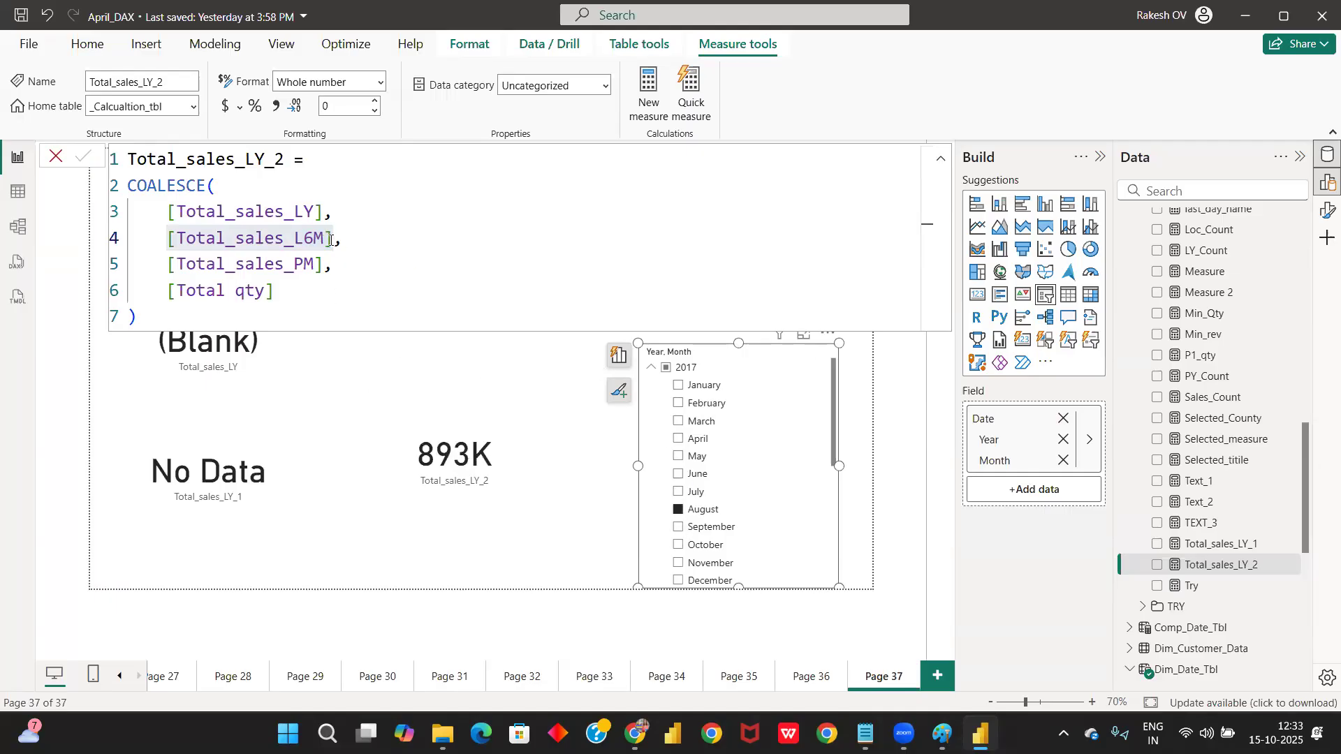
click(679, 527)
Step: Filter the slicer to January 2018 and compare the Total_sales_LY_2 card with the [Total_sales_LY] argument
scroll(691, 475, down, 4)
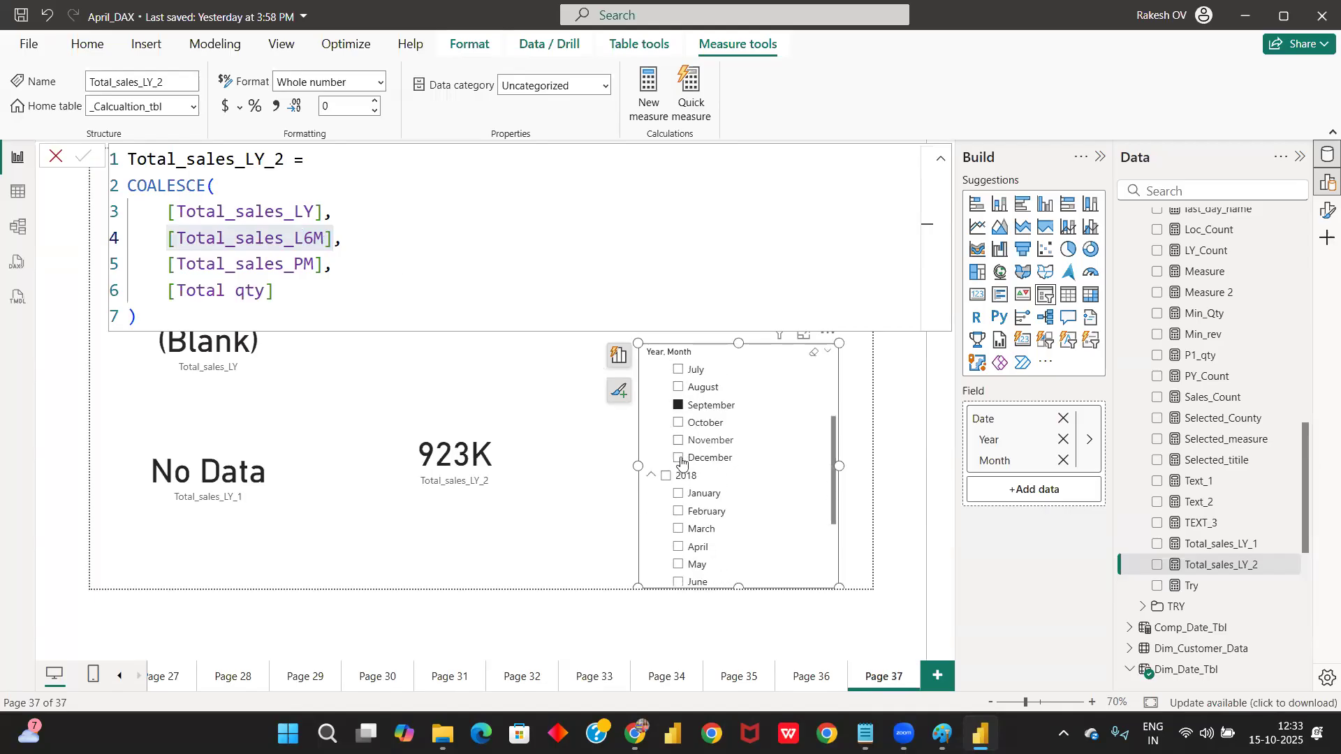
click(678, 493)
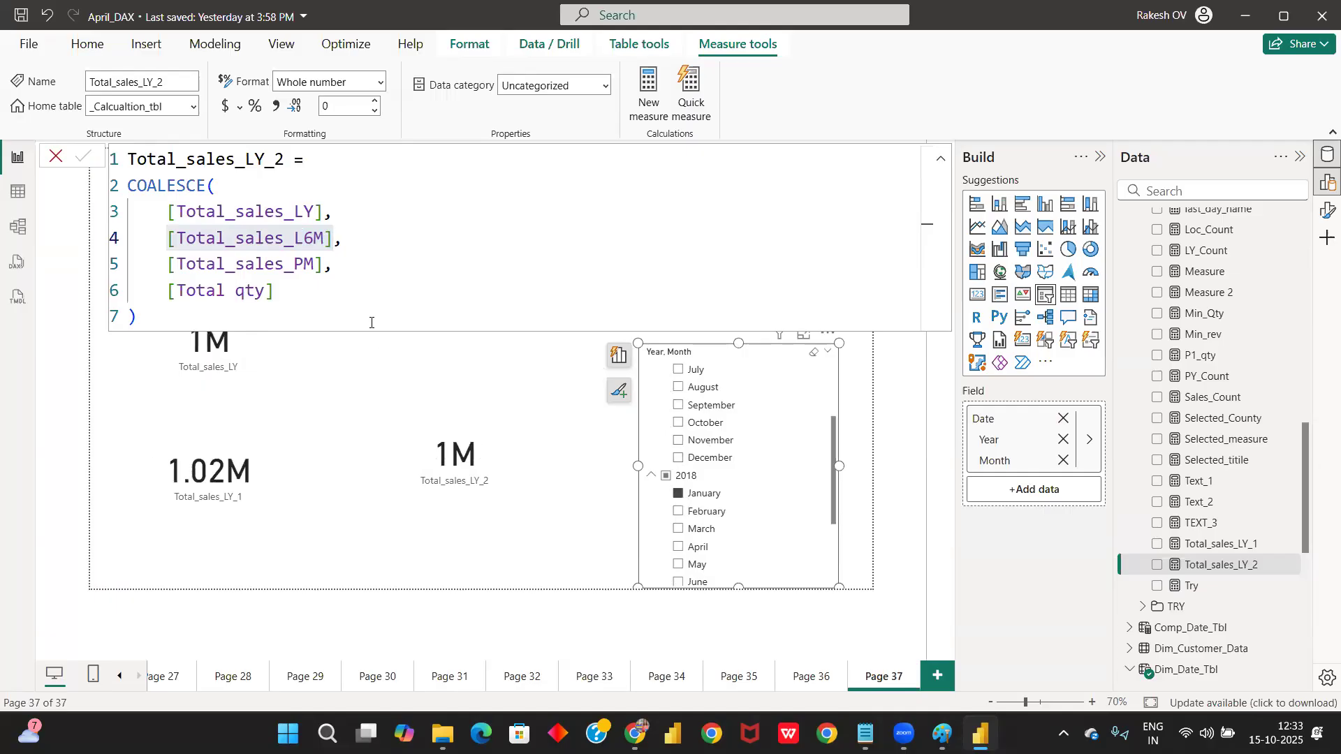
drag(322, 211, 169, 210)
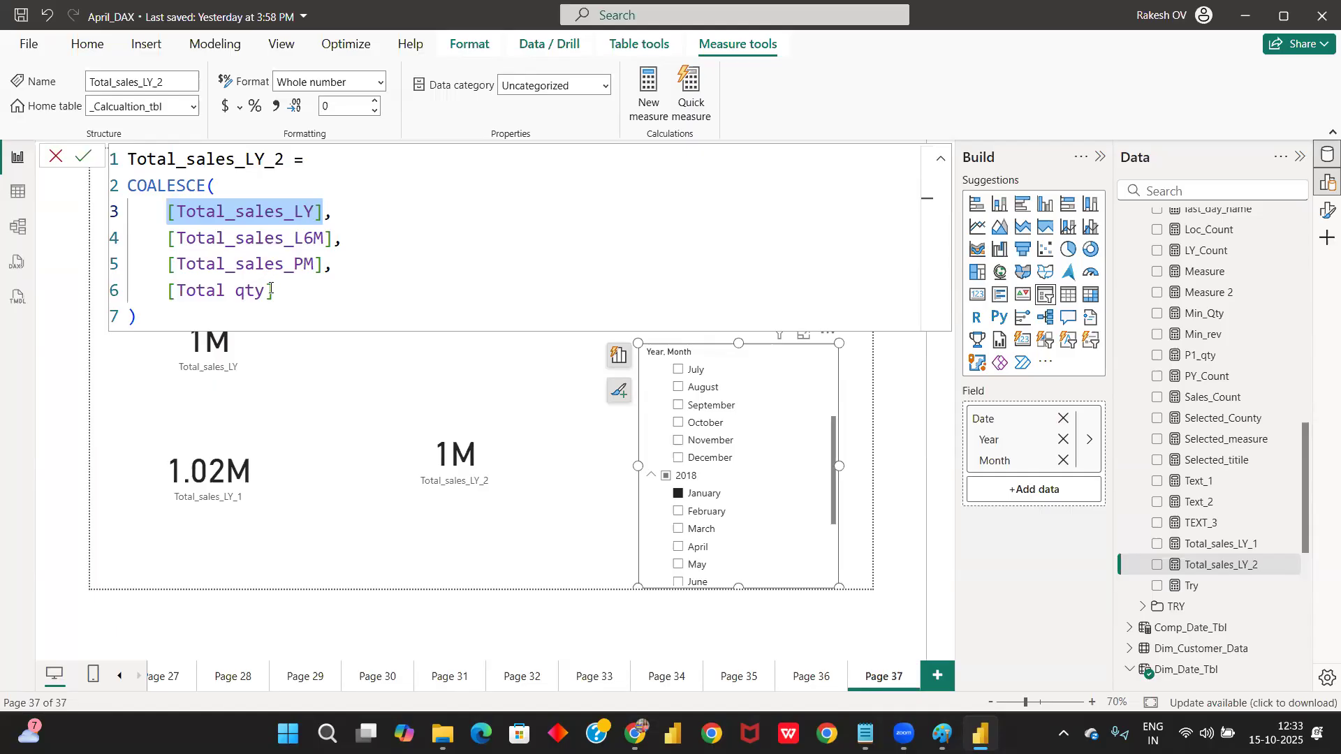
Step: Replace the last three COALESCE arguments in Total_sales_LY_2 with the text "No data", then review both remaining arguments
drag(274, 294, 122, 252)
key(Delete)
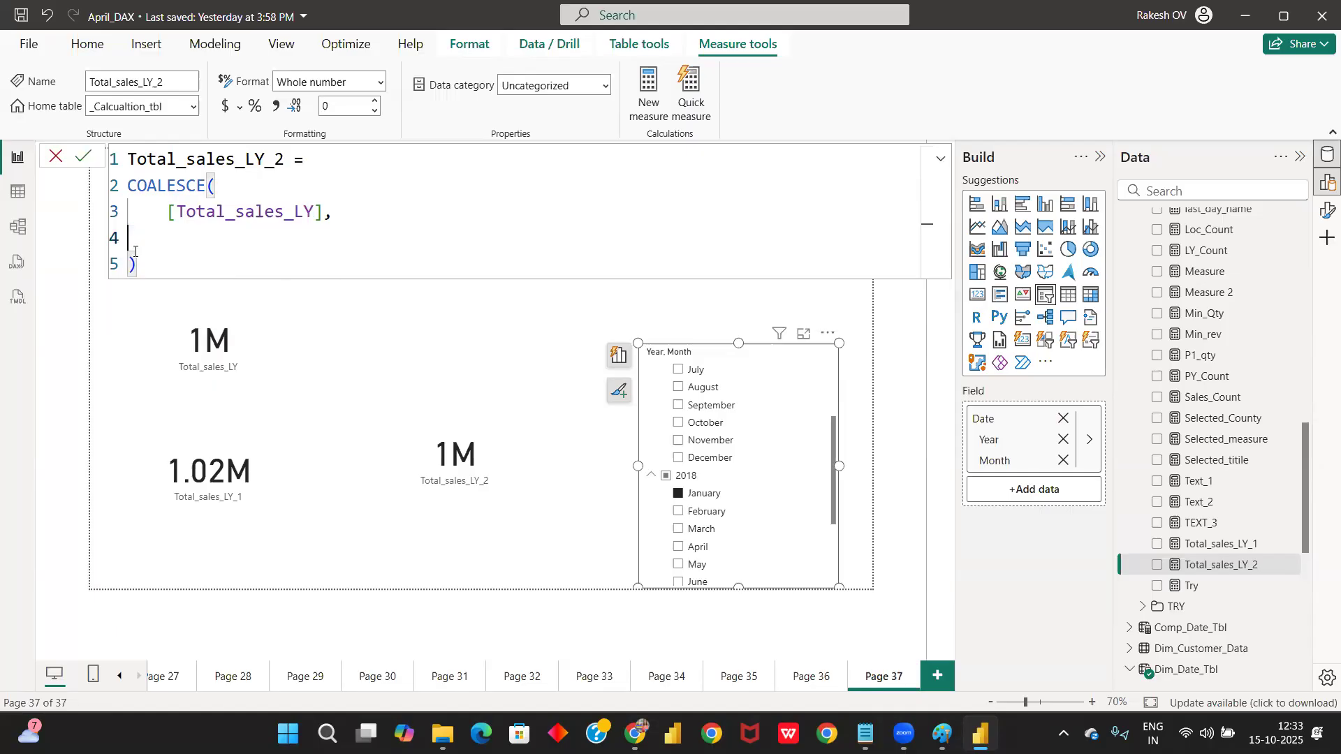
key(Tab)
text("")
key(Left)
text(No data)
drag(326, 211, 164, 212)
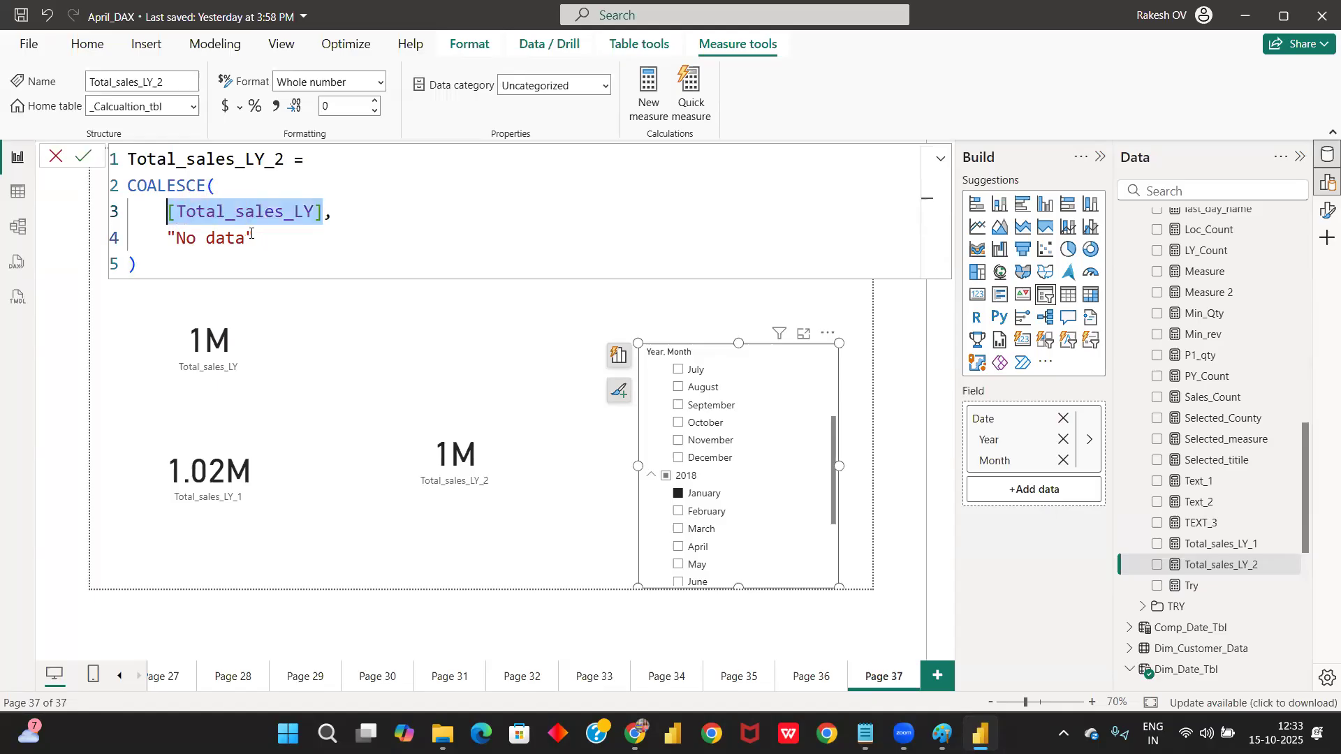
drag(257, 239, 167, 233)
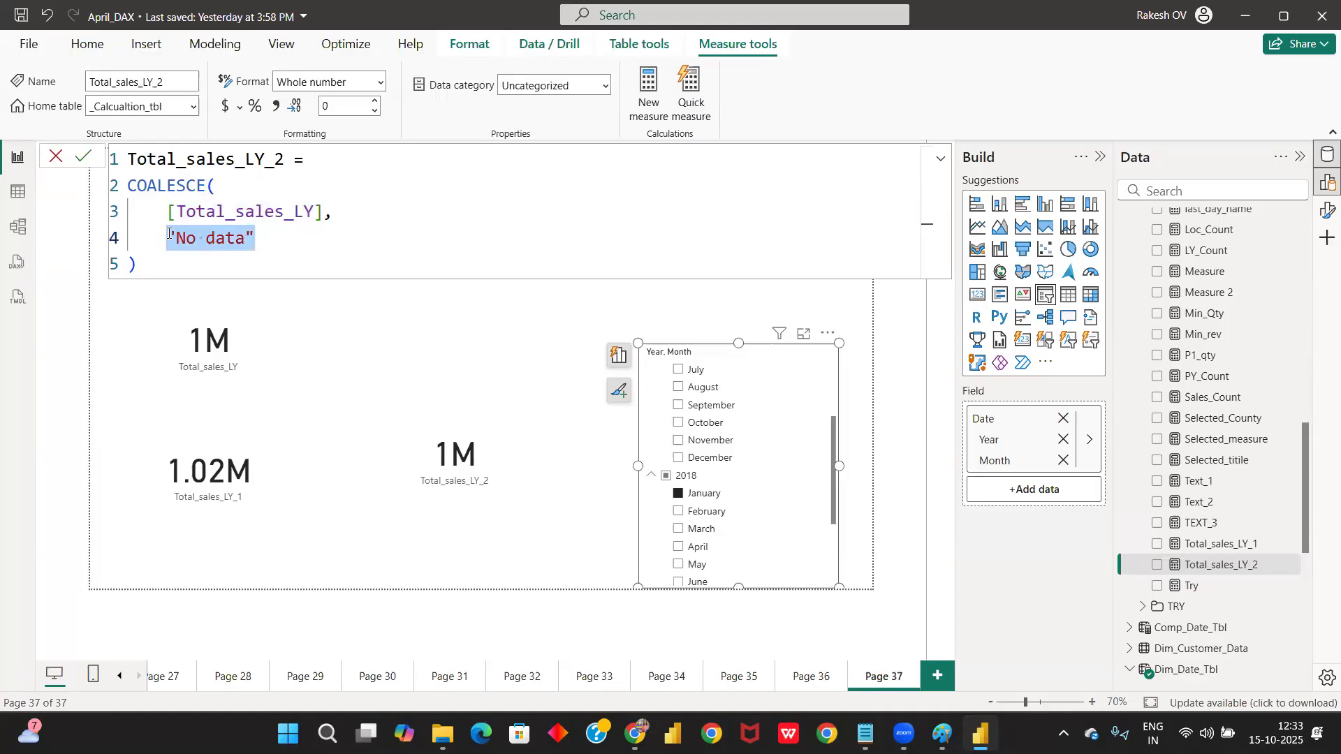
drag(323, 211, 178, 207)
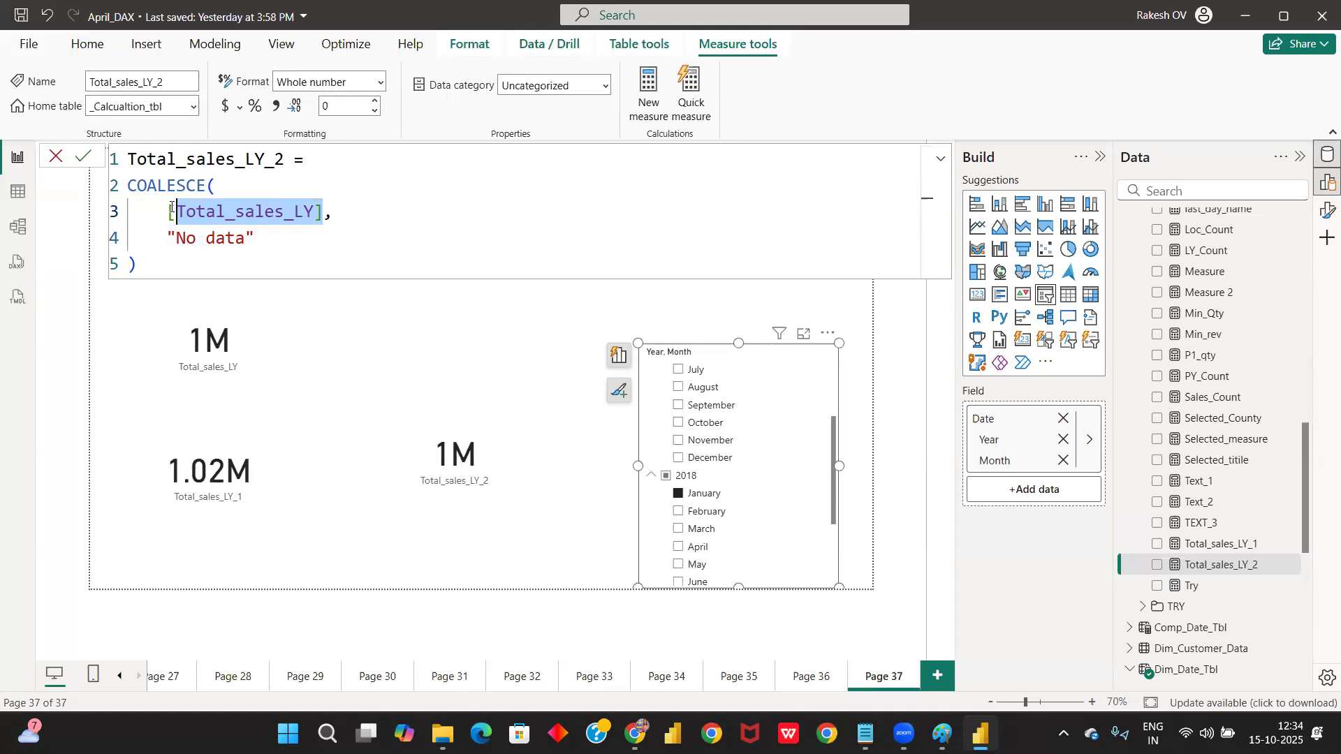
Step: Try the number 1234 as the COALESCE fallback in Total_sales_LY_2 and commit the formula
click(255, 243)
key(BackSpace)
key(BackSpace)
key(BackSpace)
key(BackSpace)
key(BackSpace)
key(BackSpace)
key(BackSpace)
key(BackSpace)
key(BackSpace)
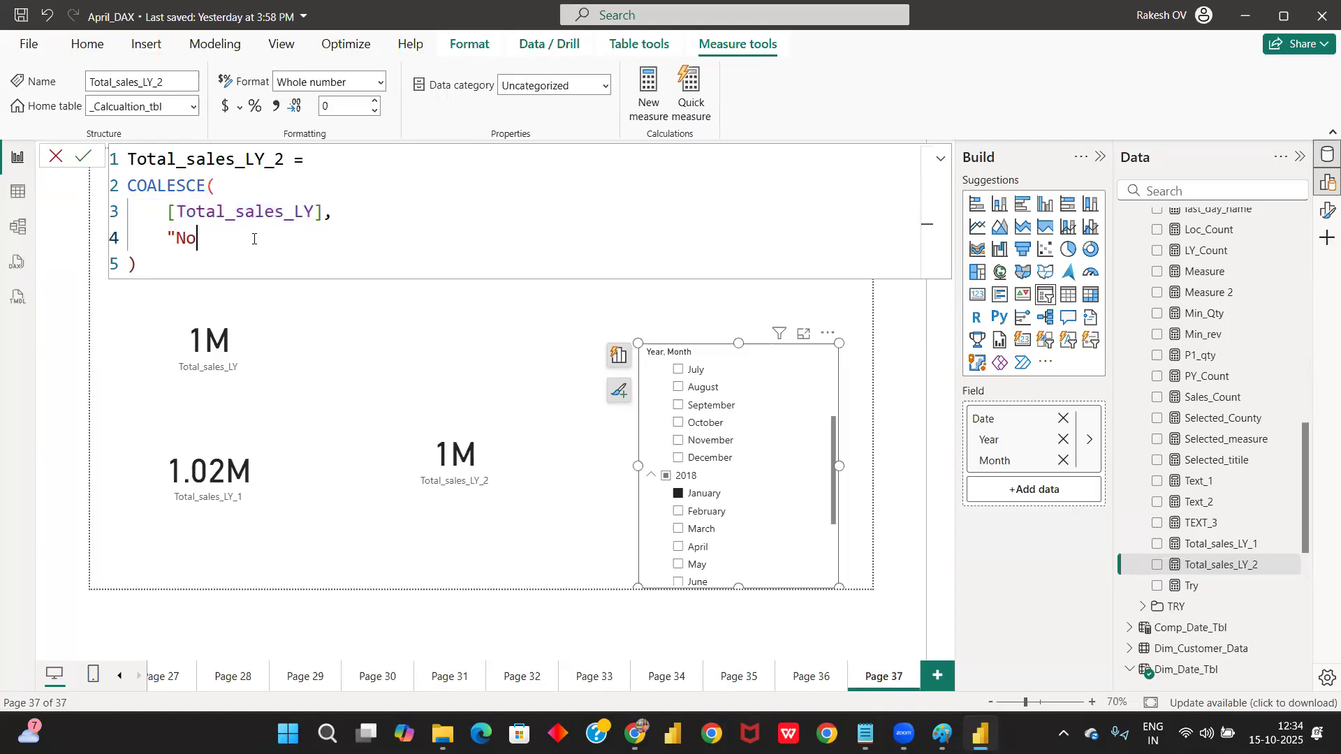
text(1234)
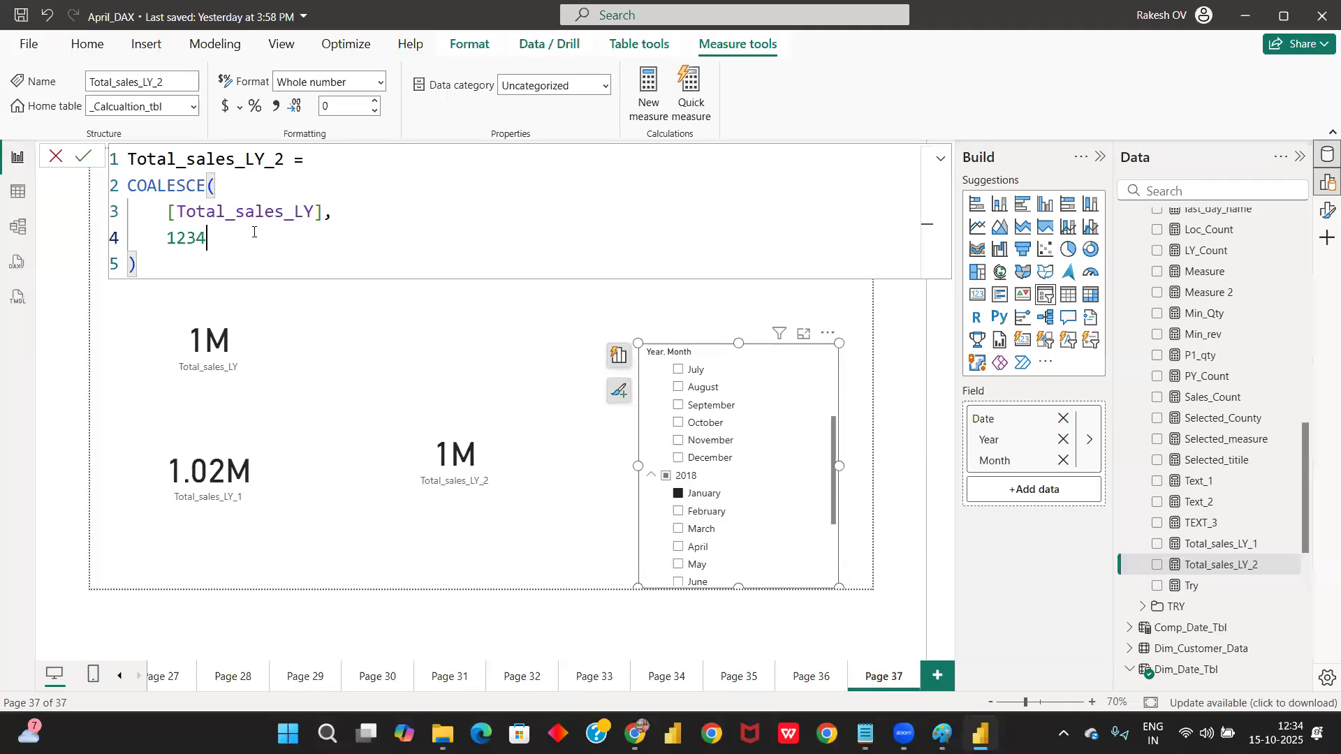
key(Return)
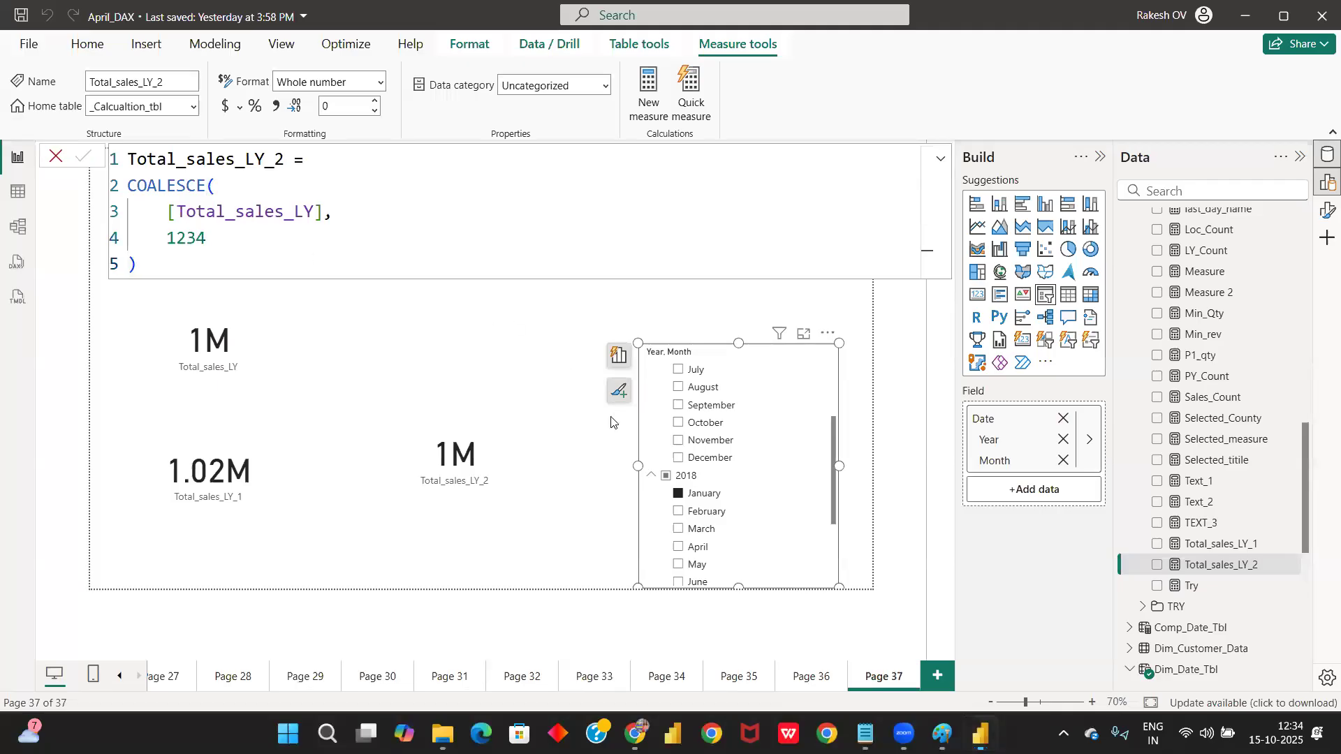
Step: Filter the slicer to late-2017 months one at a time, ending on September, to check the fallback in the Total_sales_LY_2 card
click(680, 459)
click(678, 425)
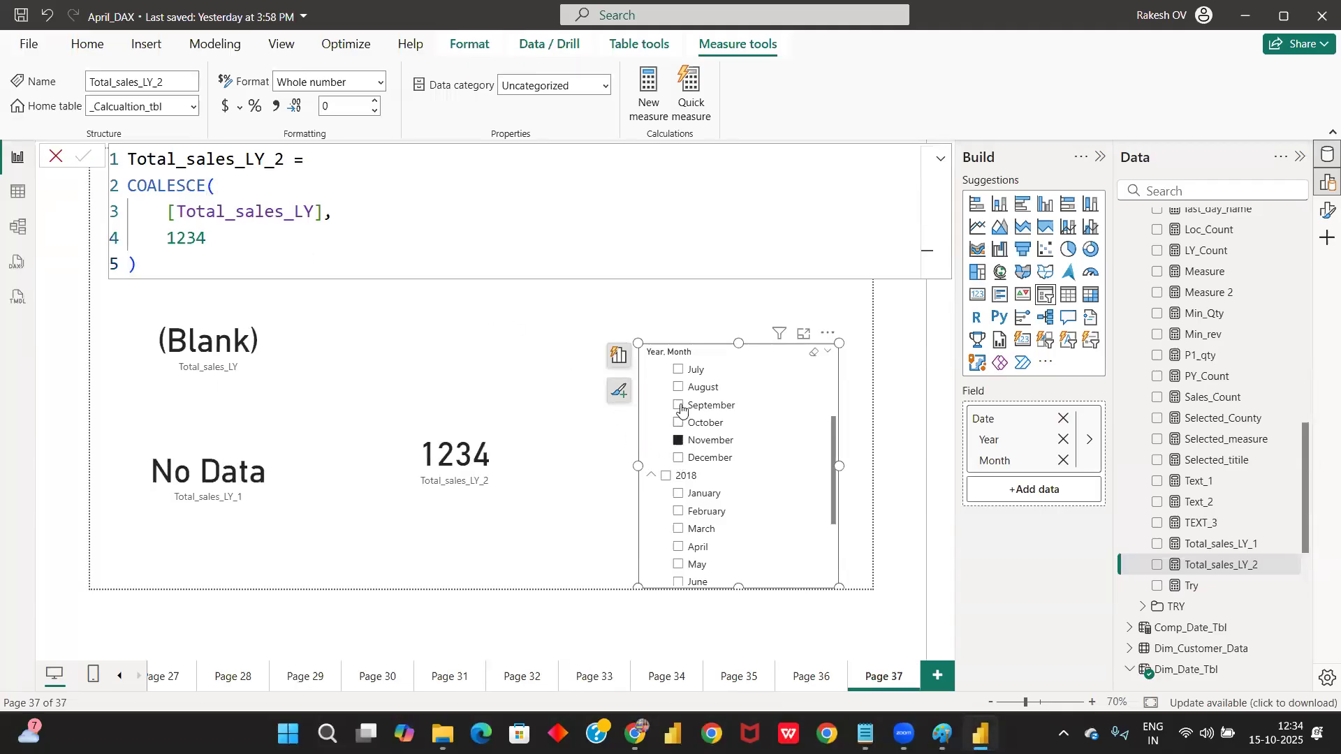
click(681, 405)
Step: Change the COALESCE fallback in Total_sales_LY_2 to the text "No Data" and commit the formula
double_click(183, 236)
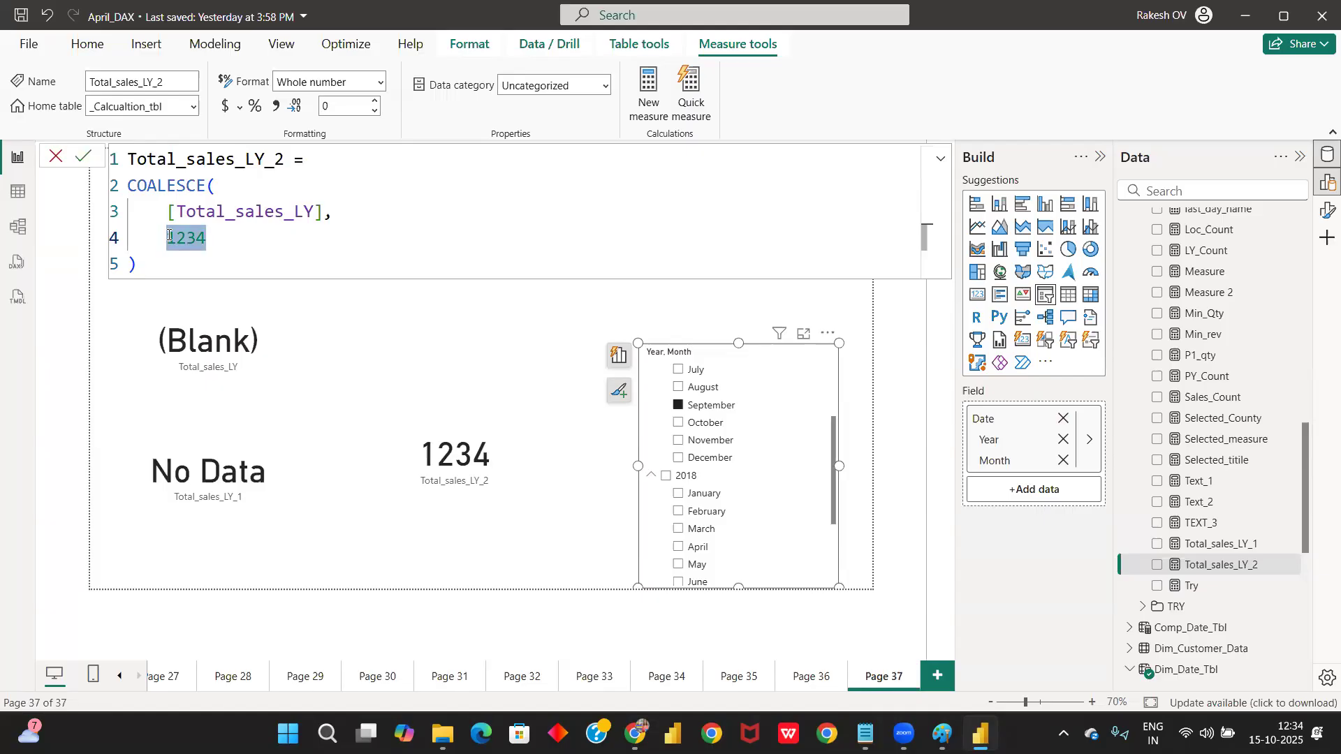
key(BackSpace)
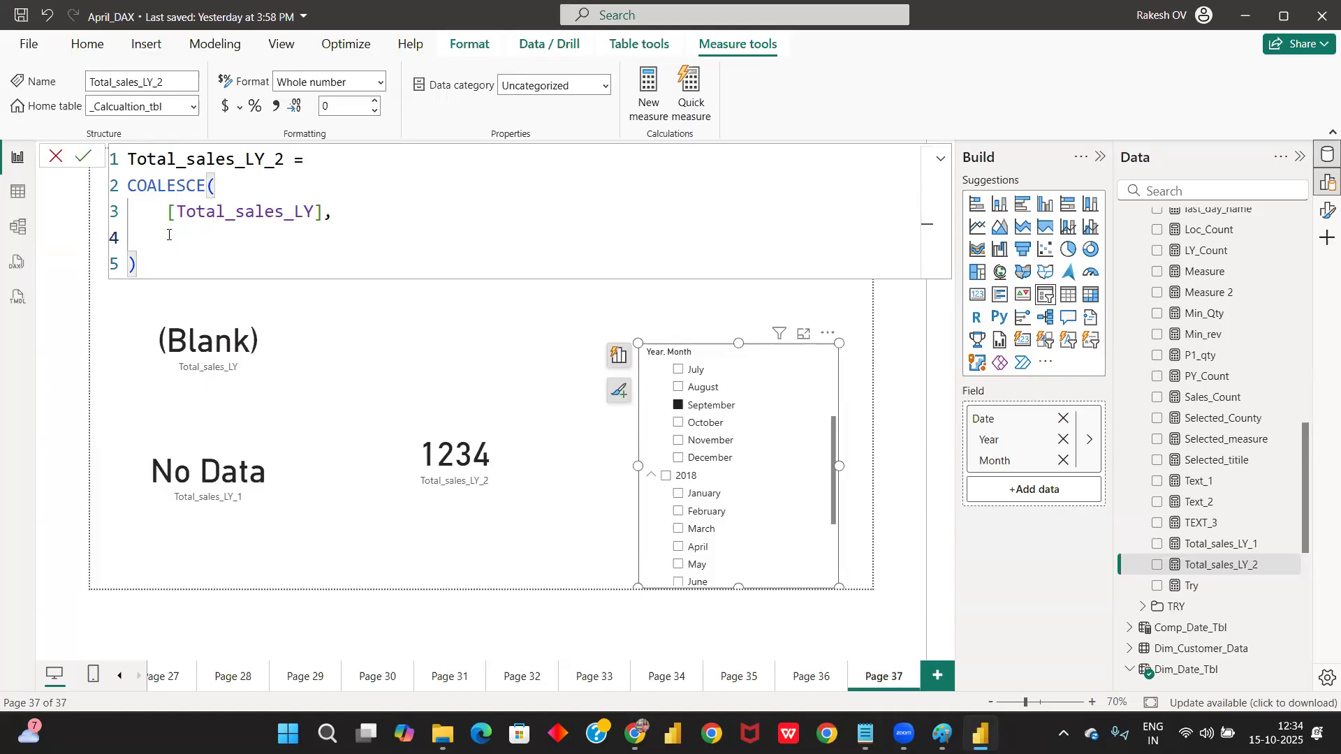
text("")
key(Left)
text(No Data)
key(Return)
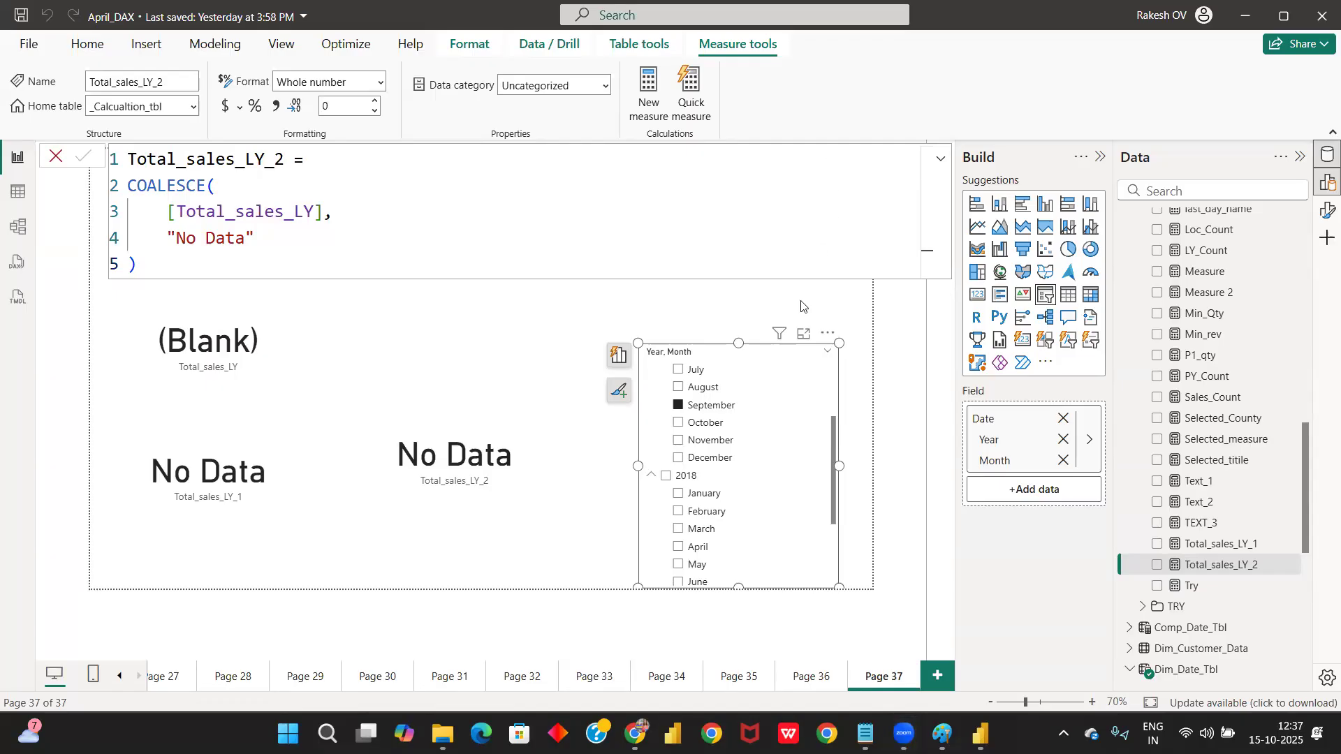
Step: Extend the Year, Month slicer upward so that it shows more months at once
drag(739, 343, 741, 304)
scroll(739, 368, up, 3)
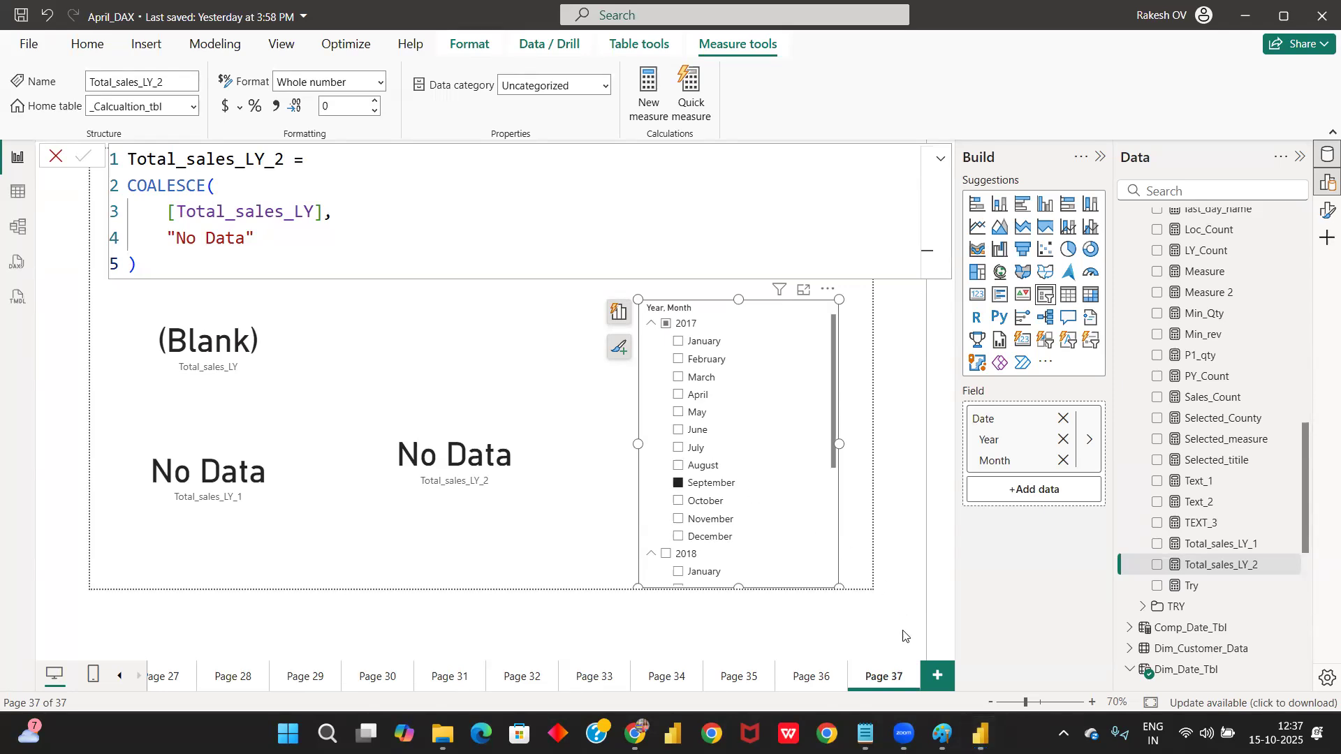
Step: Add a new report page and insert a Card (new) visual on it
key(ctrl+m)
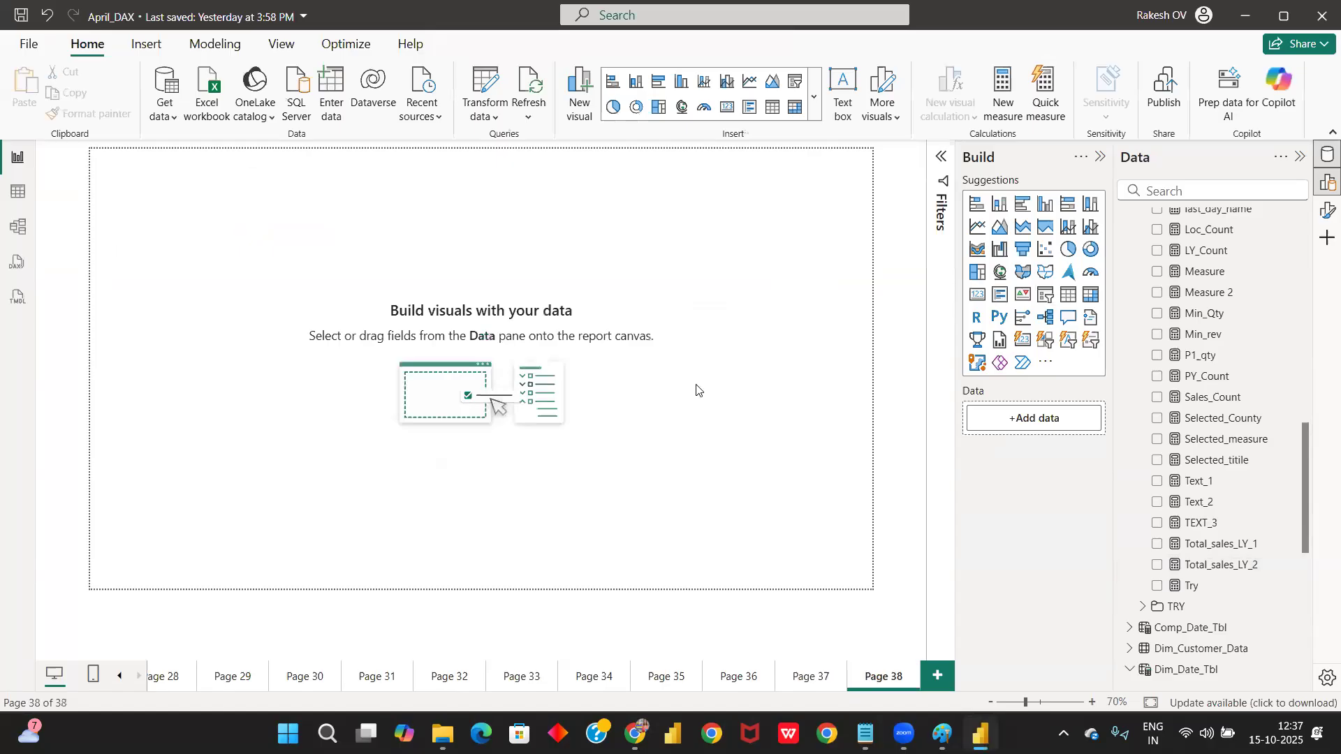
scroll(697, 389, up, 1)
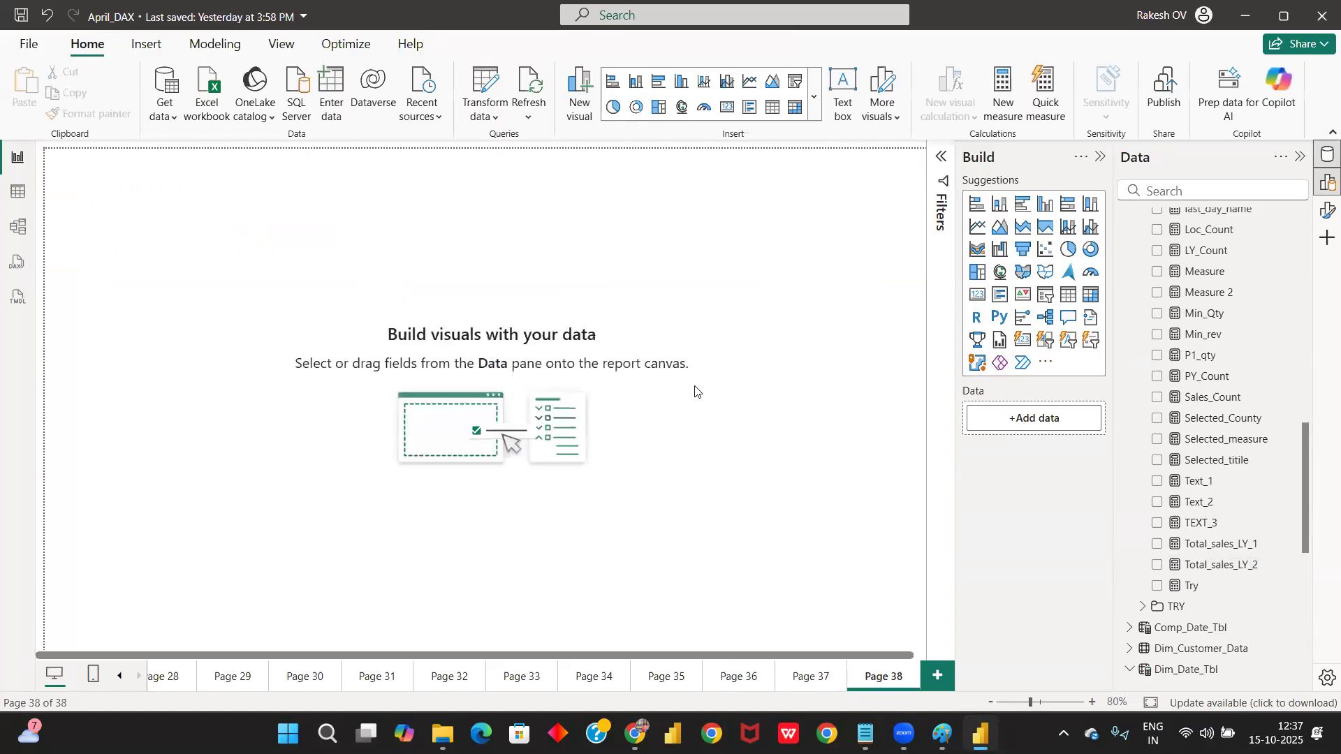
scroll(598, 294, down, 1)
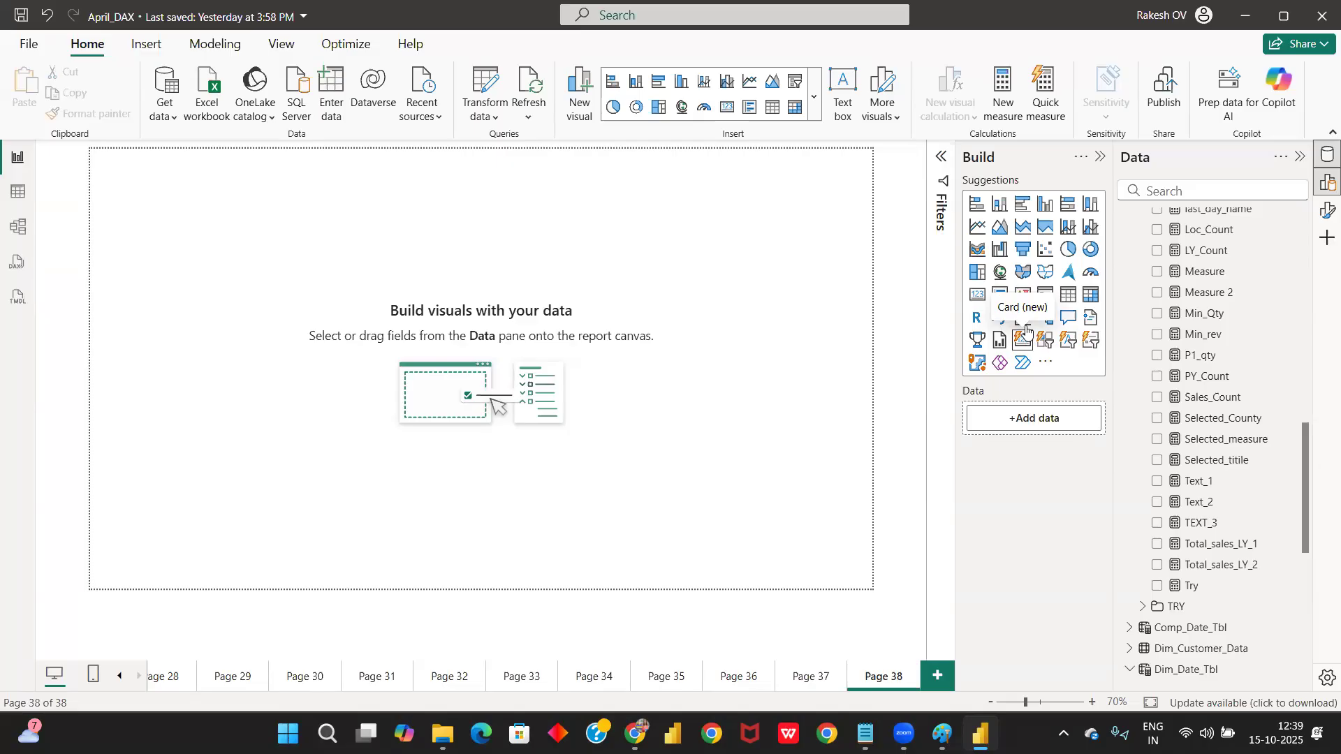
click(1020, 344)
click(281, 338)
drag(282, 338, 321, 390)
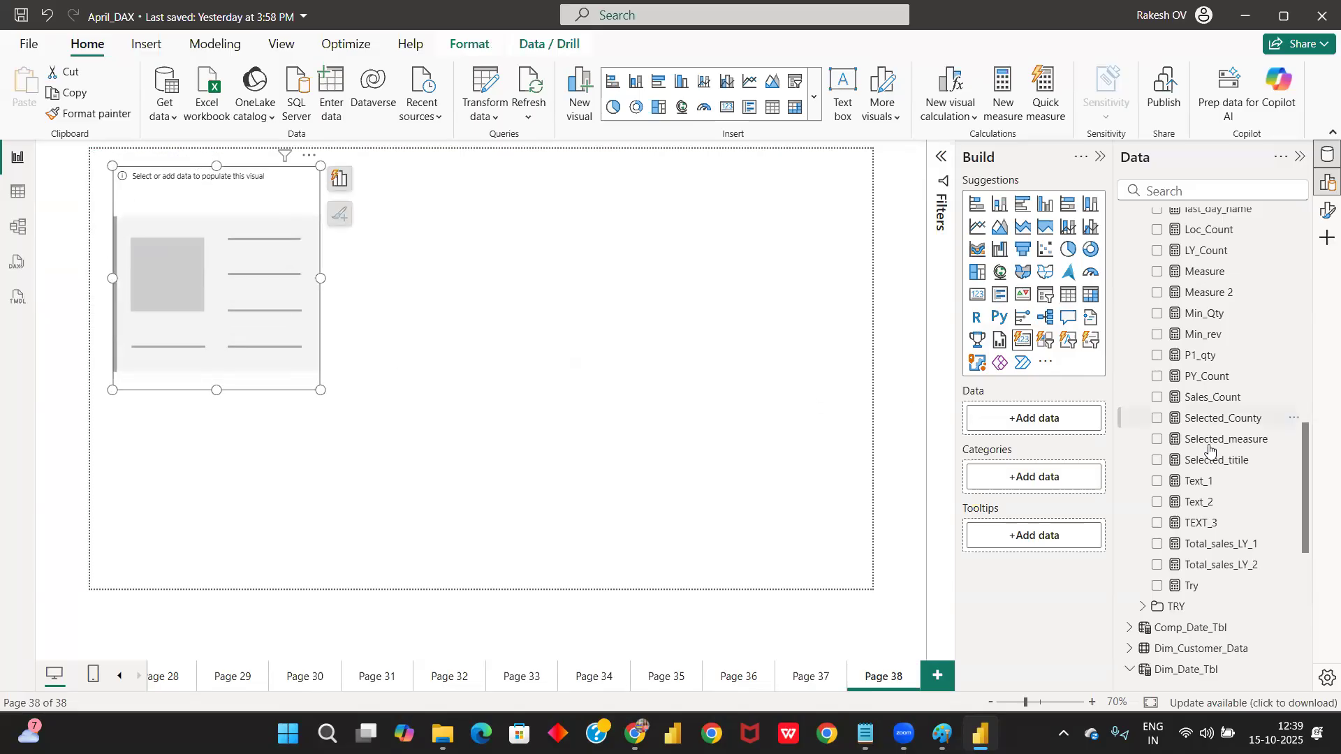
Step: Add the Total sales, Profit and Total qty measures to the card visual and widen it to fit all three
scroll(1216, 489, up, 5)
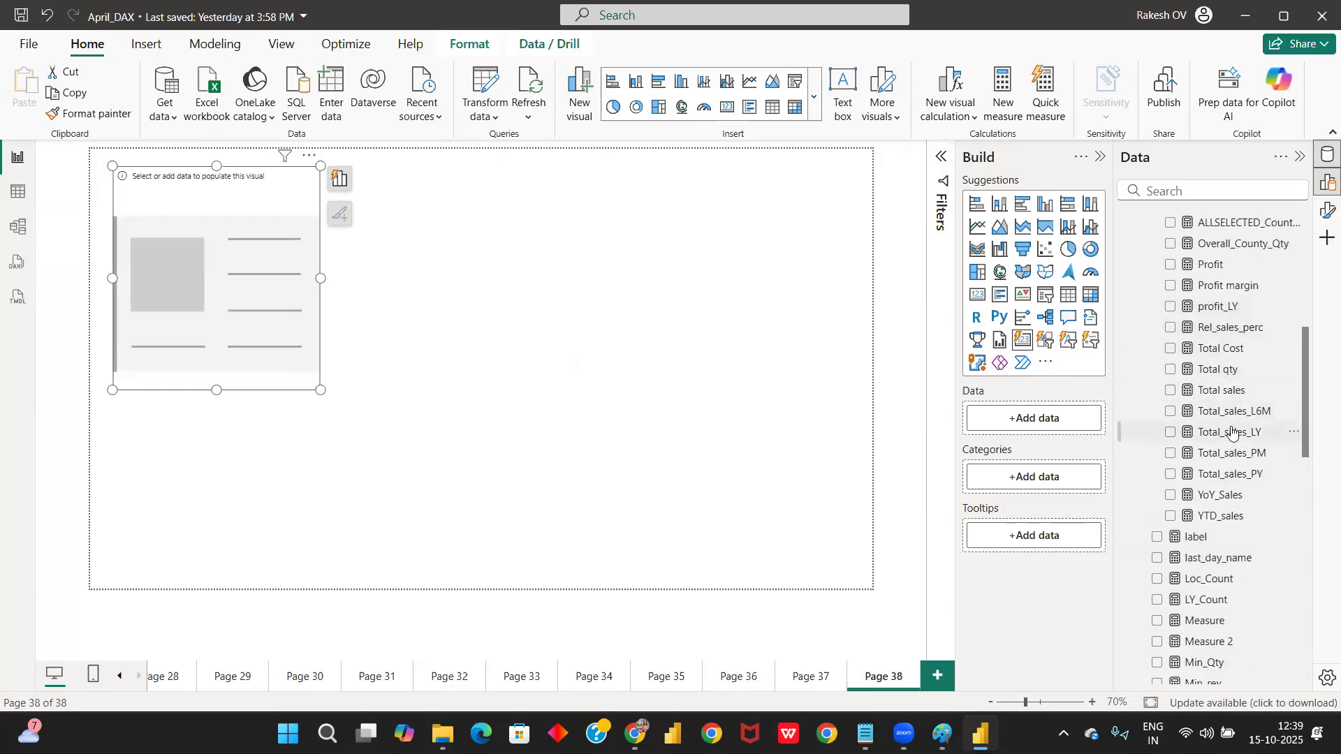
drag(1229, 392, 1195, 389)
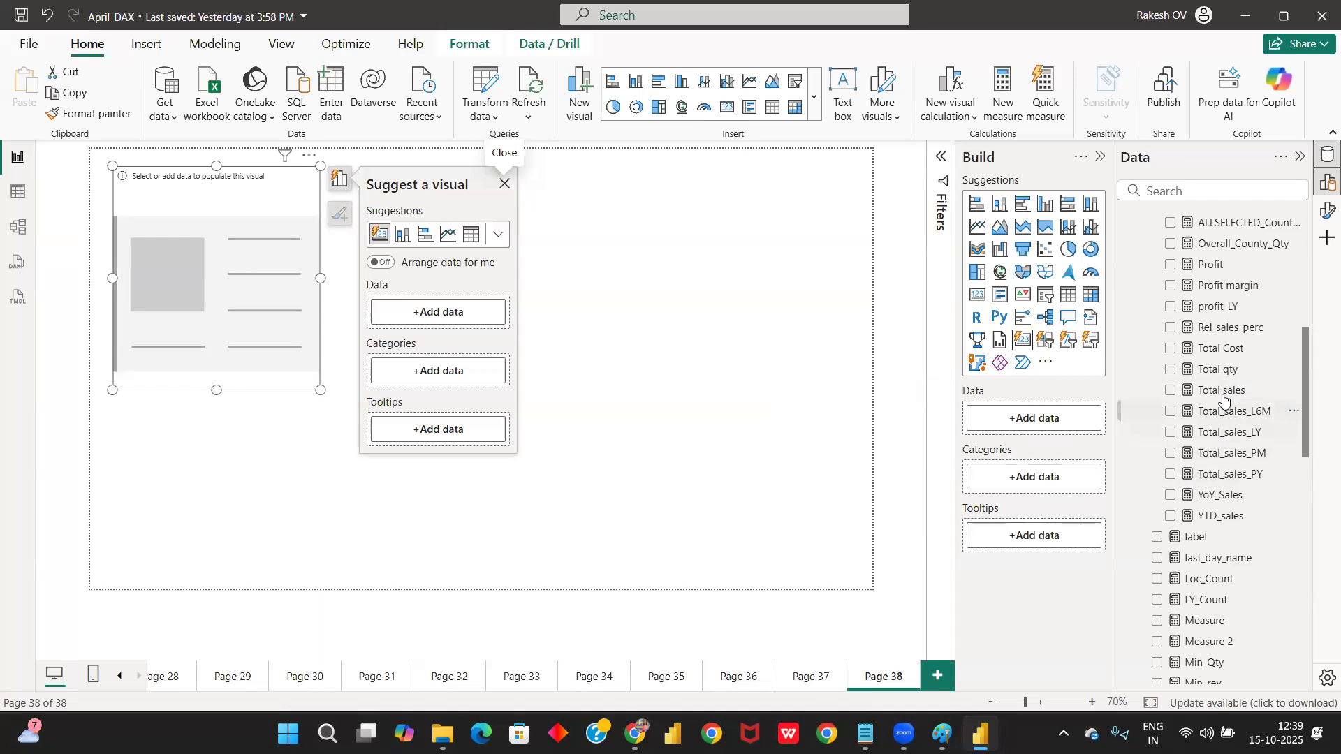
drag(1219, 390, 1072, 422)
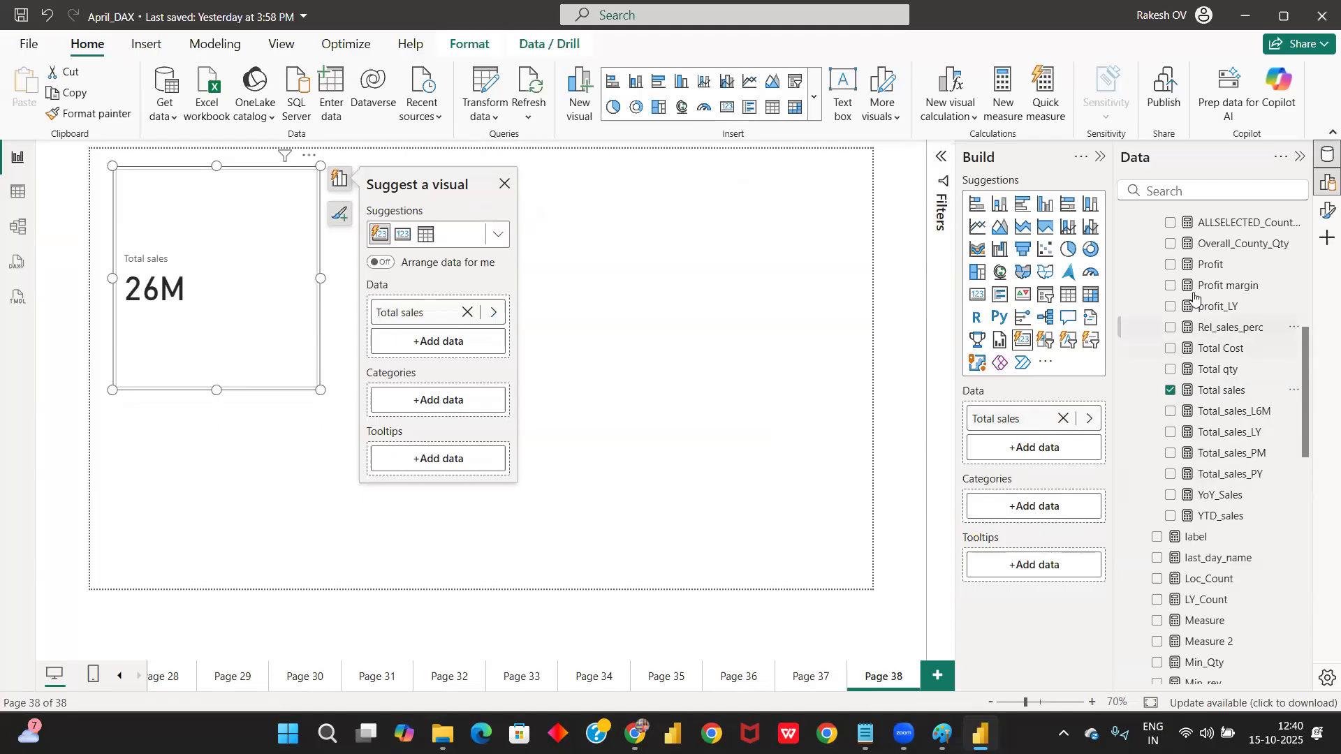
drag(1199, 267, 1069, 447)
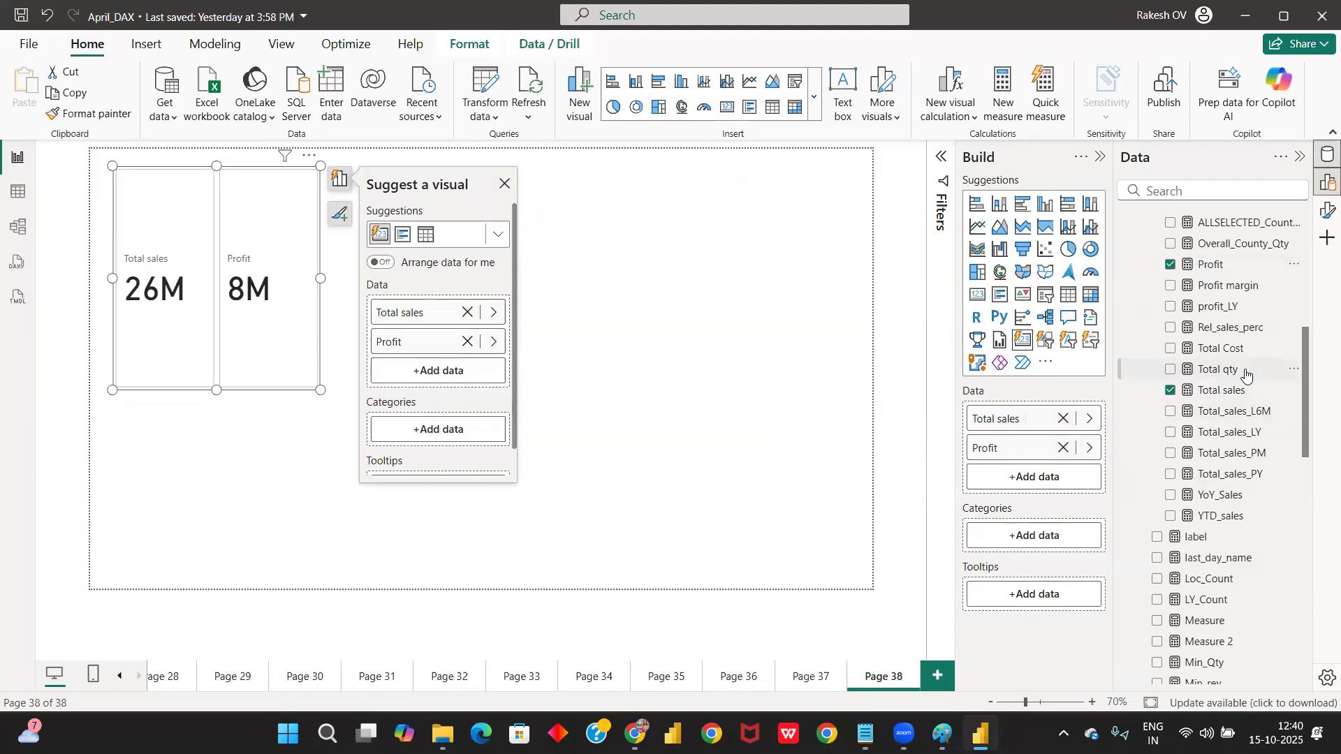
drag(1246, 372, 1081, 473)
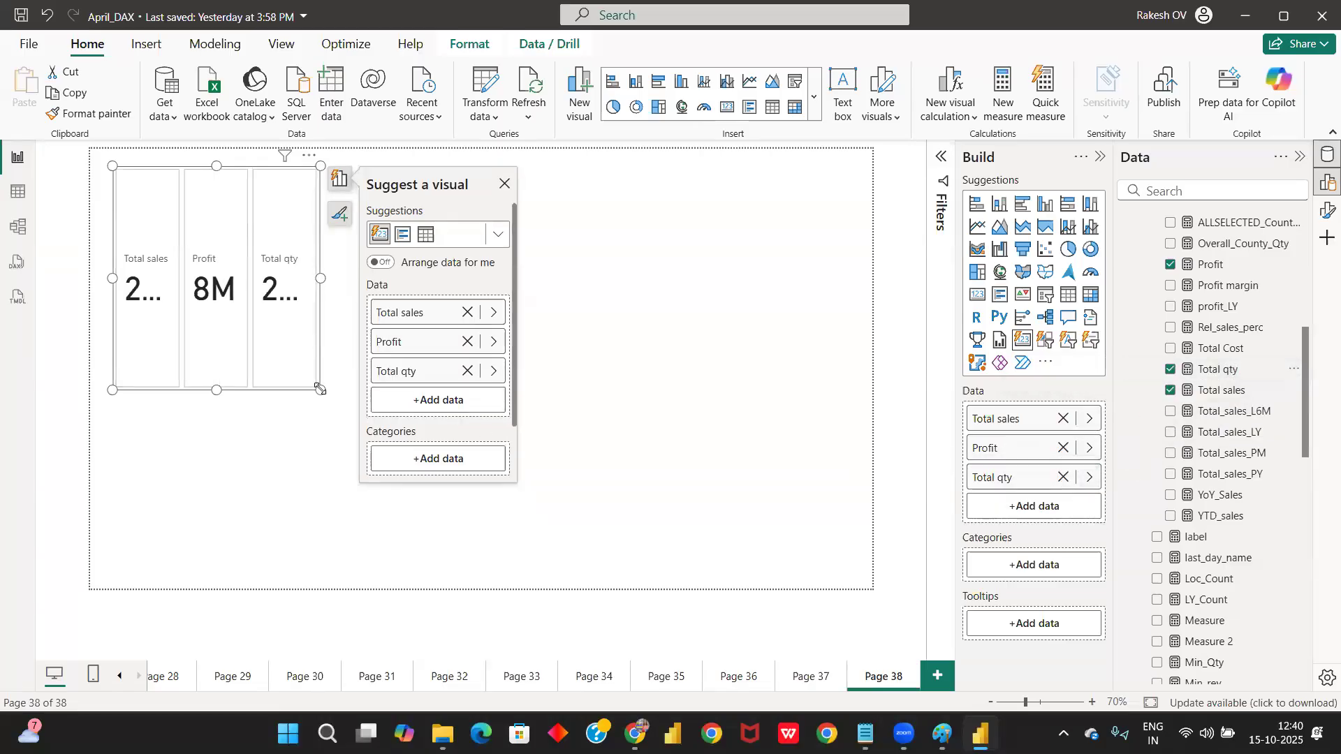
drag(422, 392, 545, 395)
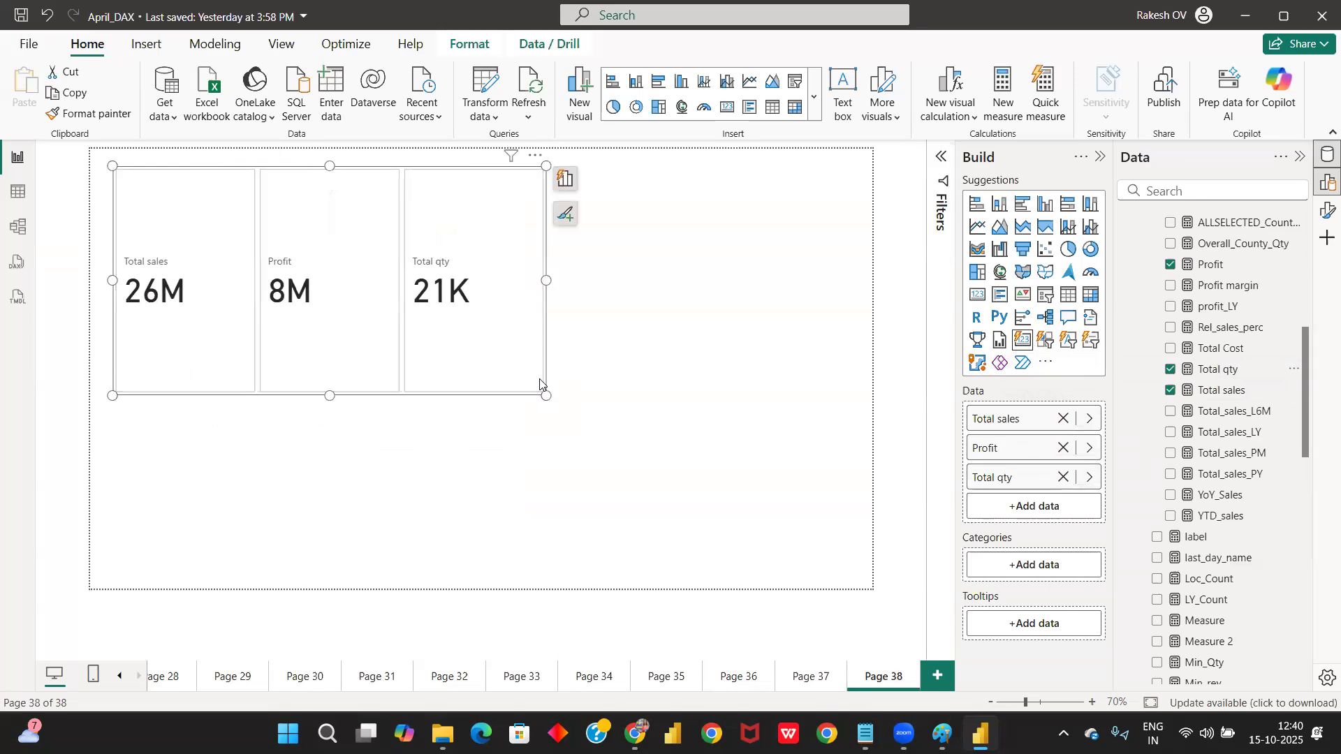
Step: Add the Total Cost and Profit margin measures to the card visual and widen it across almost the full page
drag(1221, 349, 1061, 508)
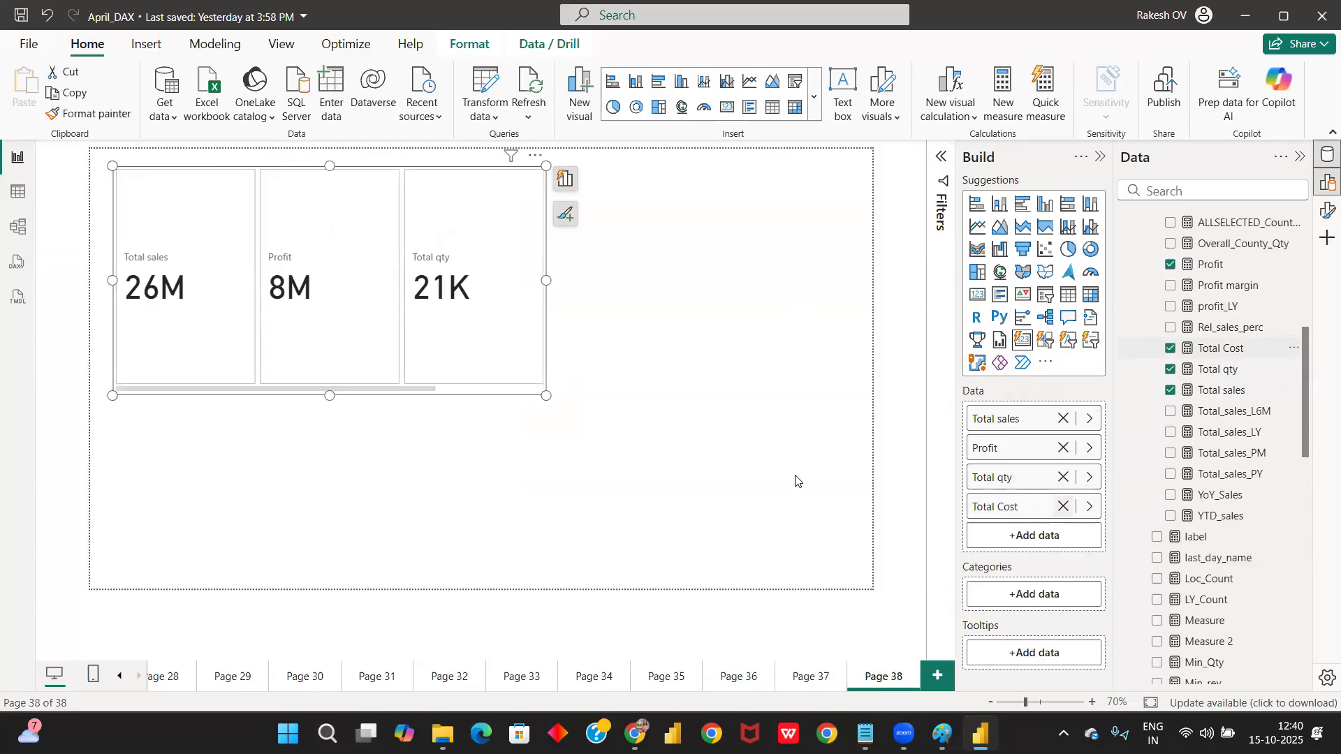
drag(376, 394, 327, 409)
drag(1243, 294, 1069, 531)
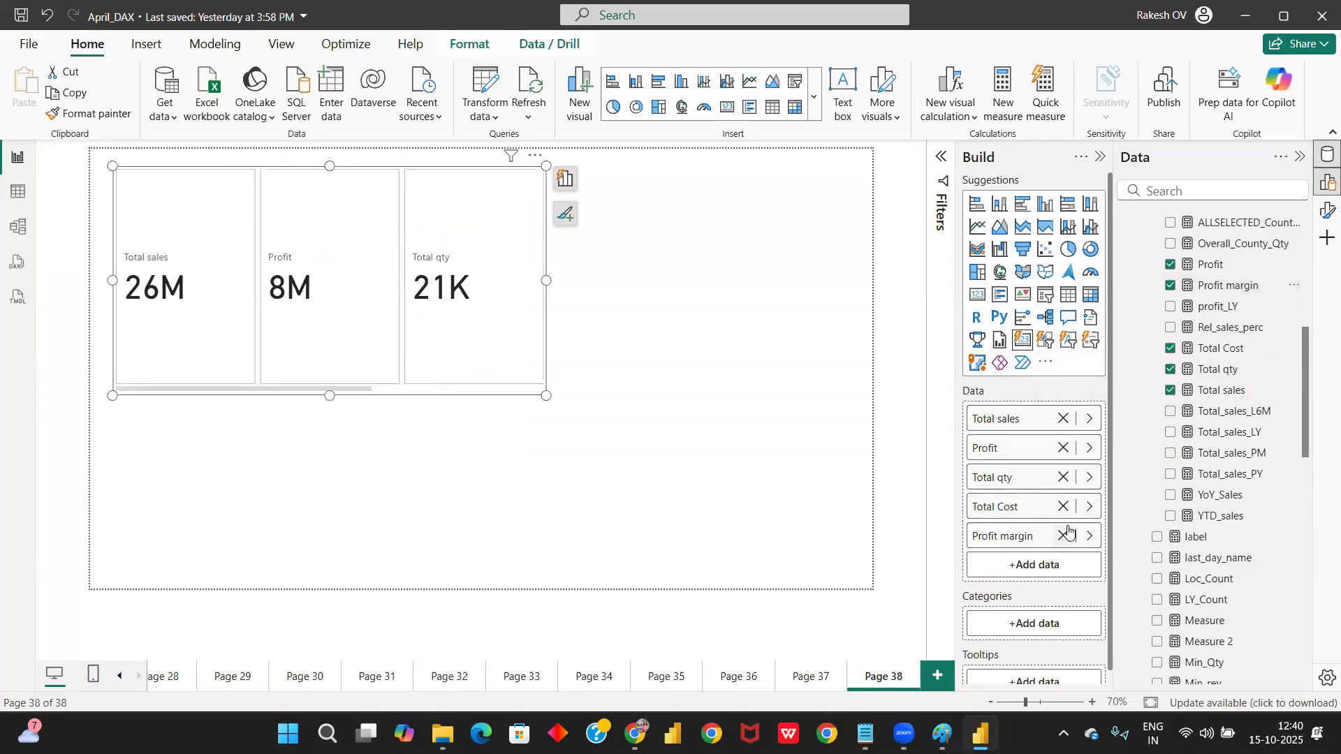
drag(543, 397, 831, 393)
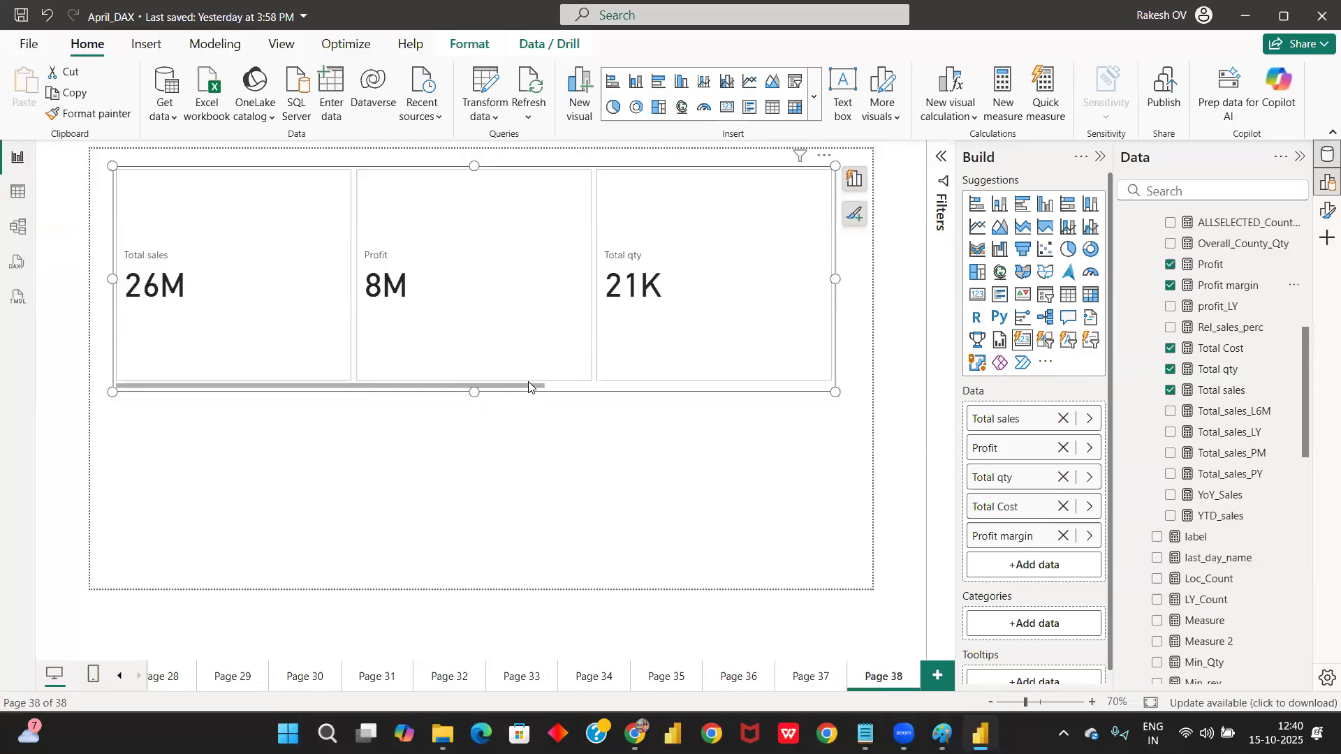
Step: Set the multi-card layout to a horizontal arrangement with at most 5 cards shown, and shift and narrow the visual
click(1327, 210)
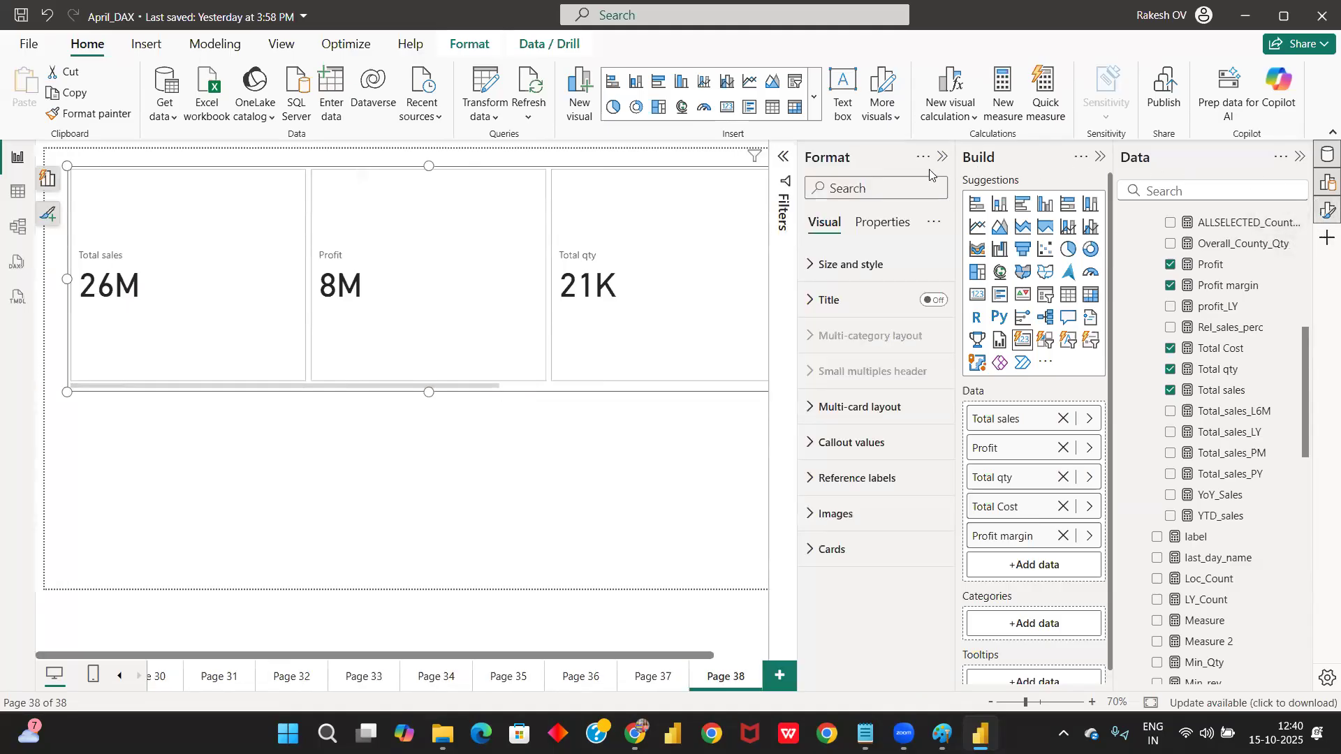
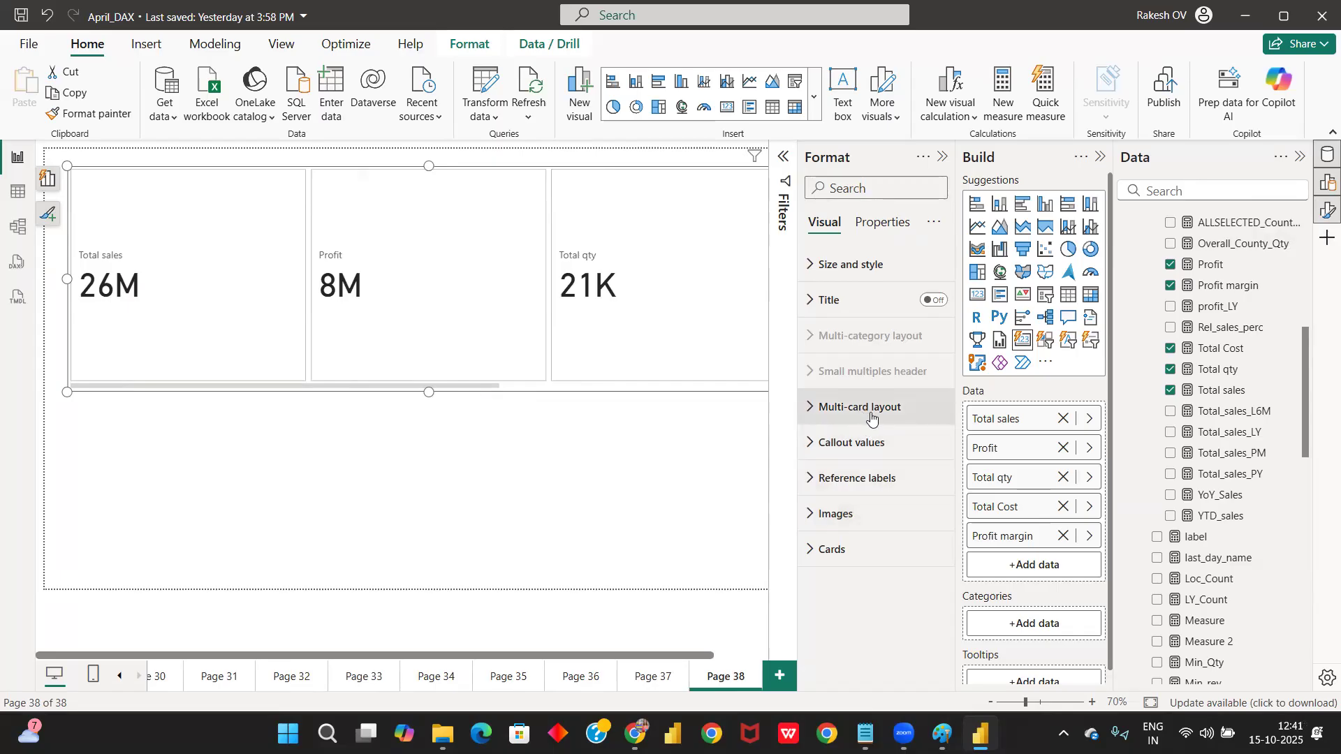
click(844, 416)
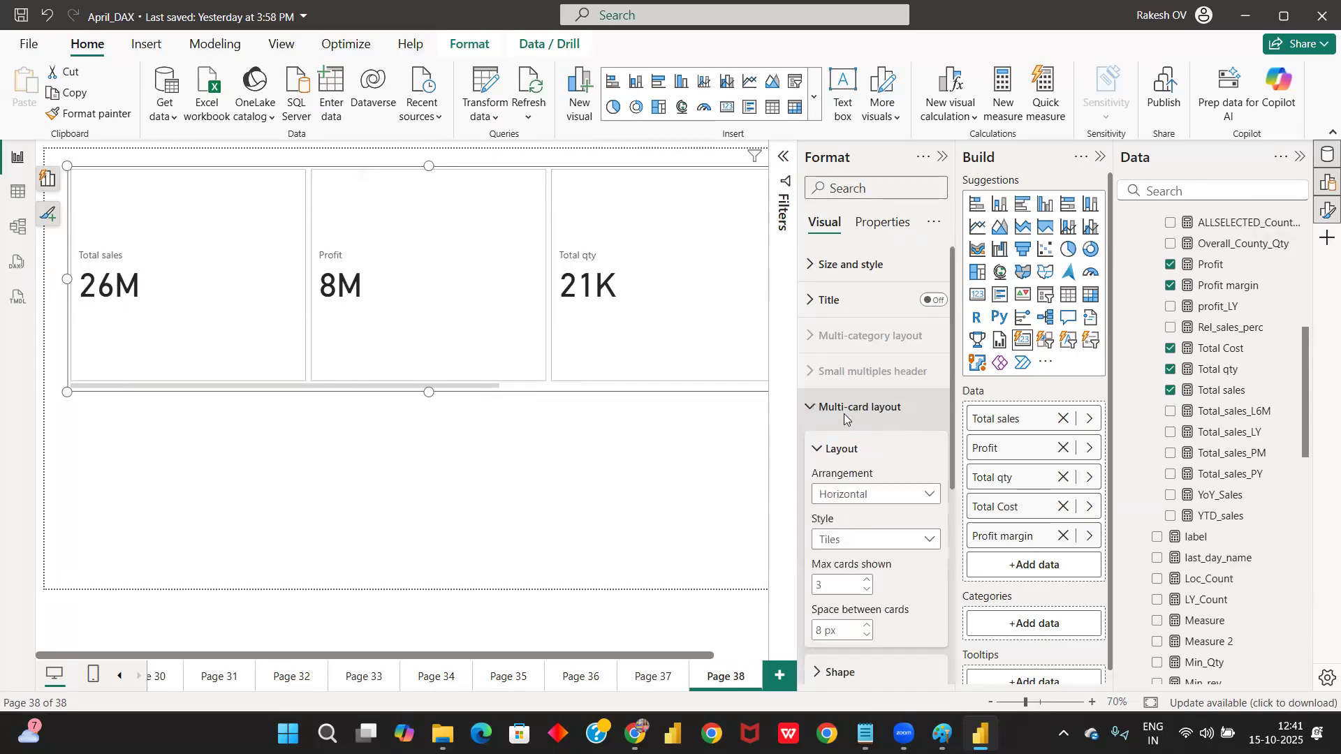
scroll(844, 414, down, 2)
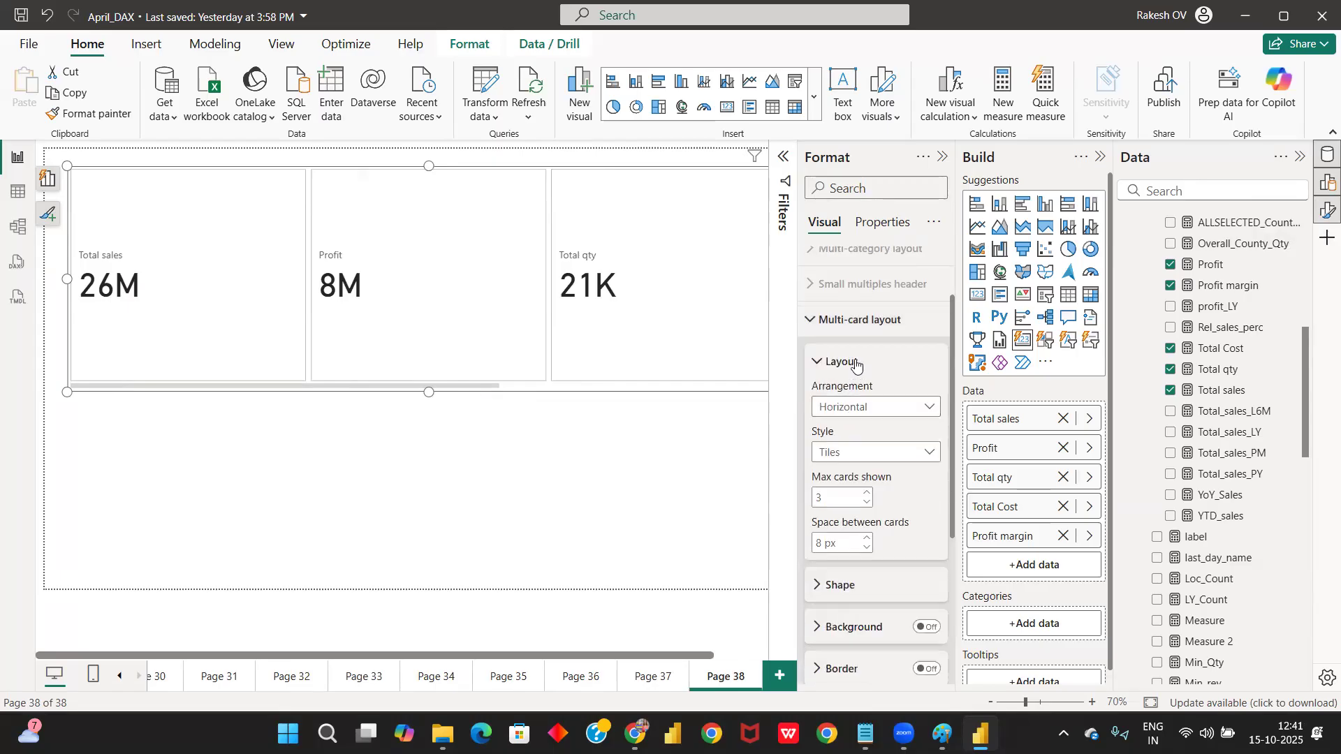
click(844, 408)
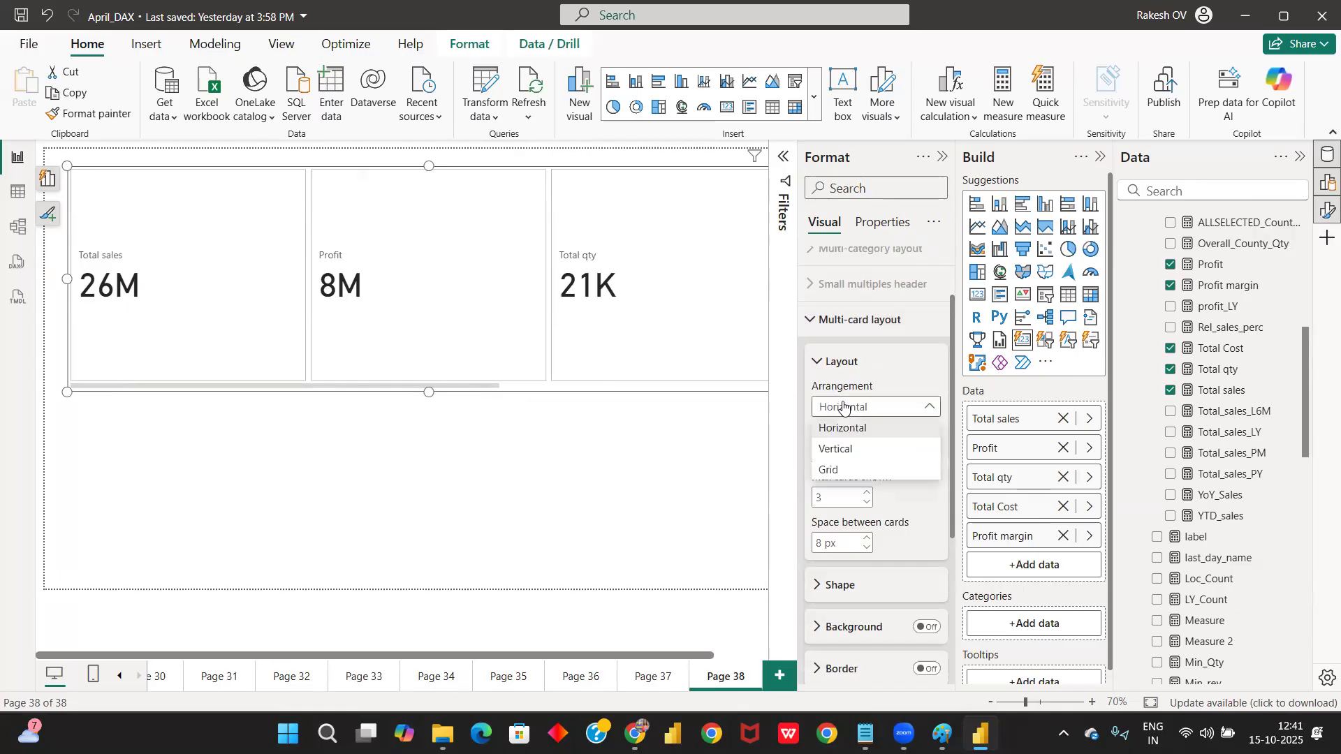
click(874, 427)
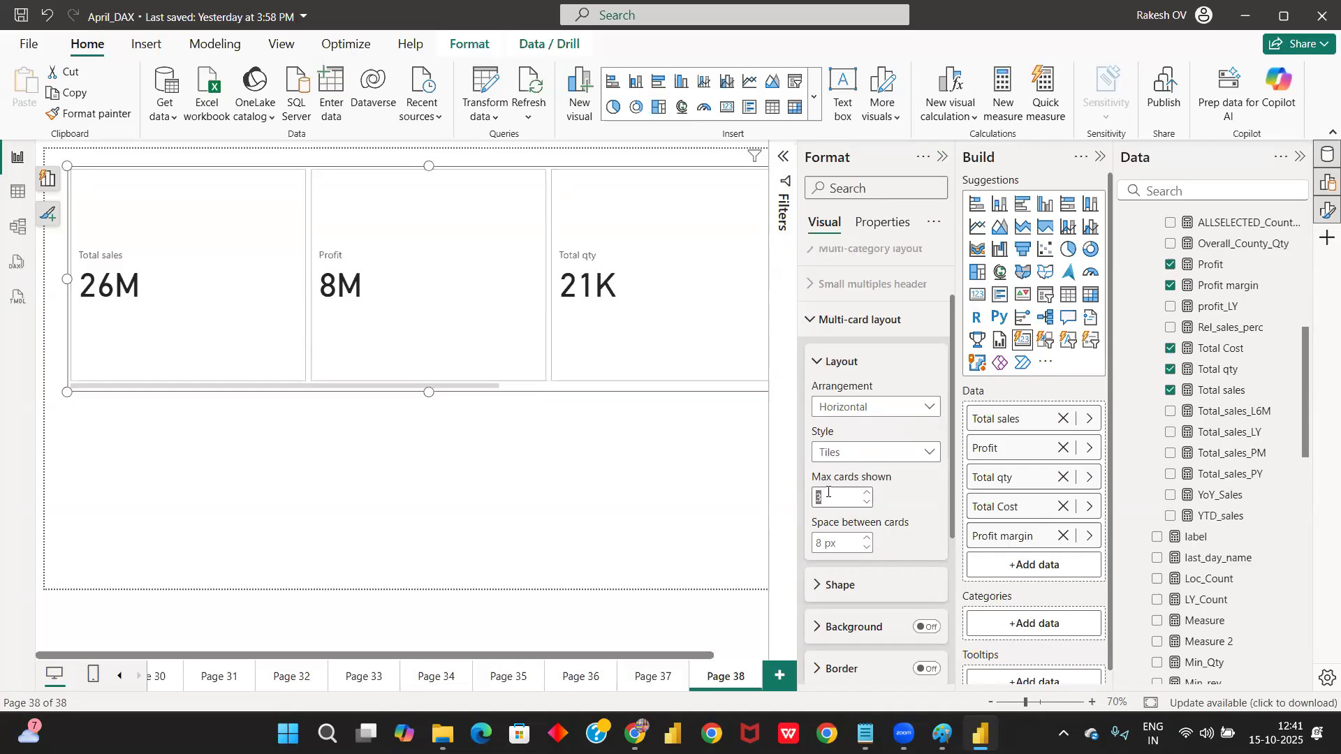
key(Return)
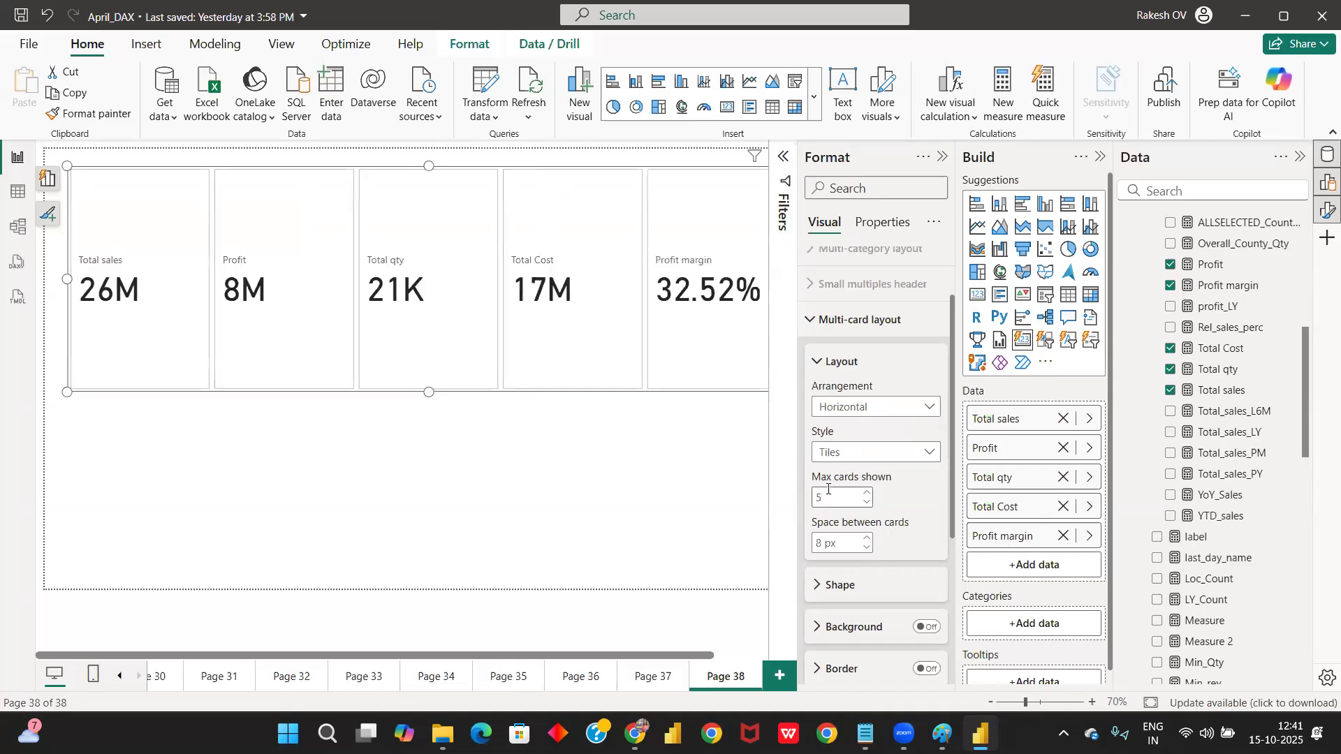
drag(673, 408, 725, 430)
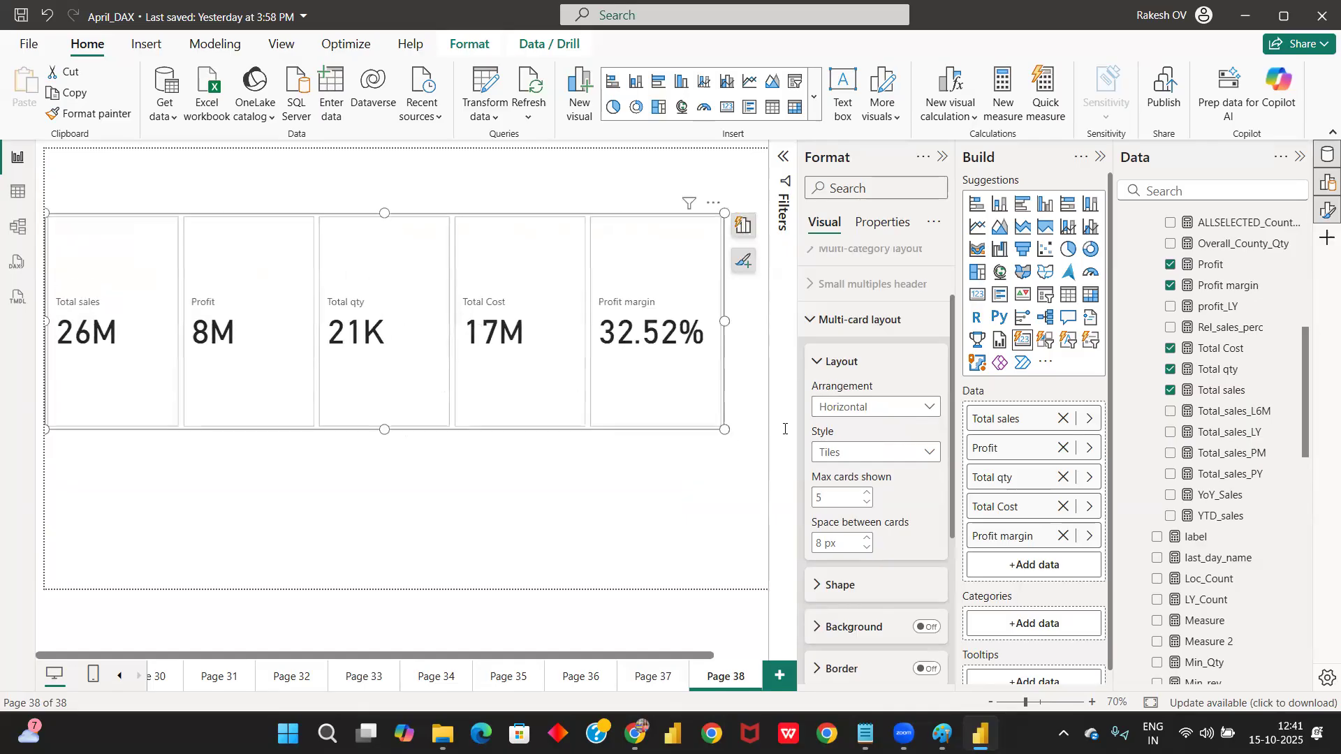
Step: Switch the card arrangement to Vertical and make the visual taller
click(927, 409)
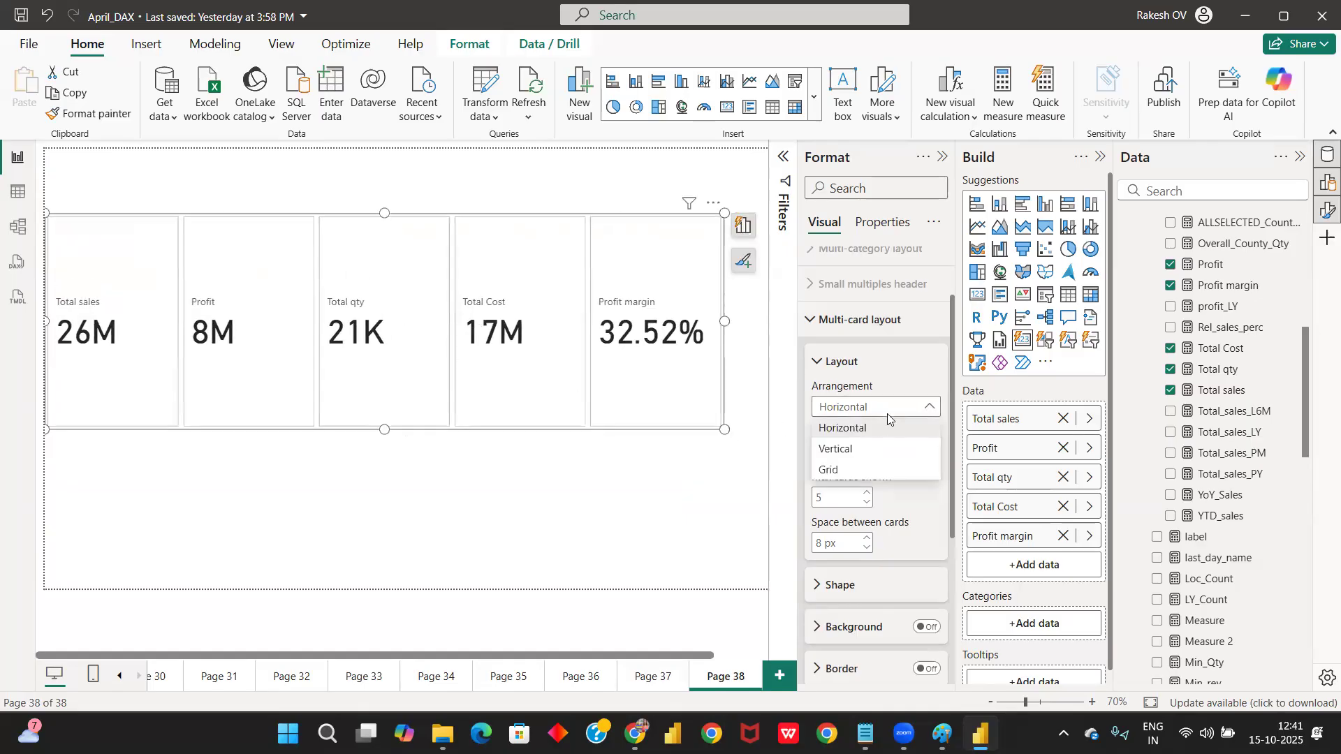
click(865, 445)
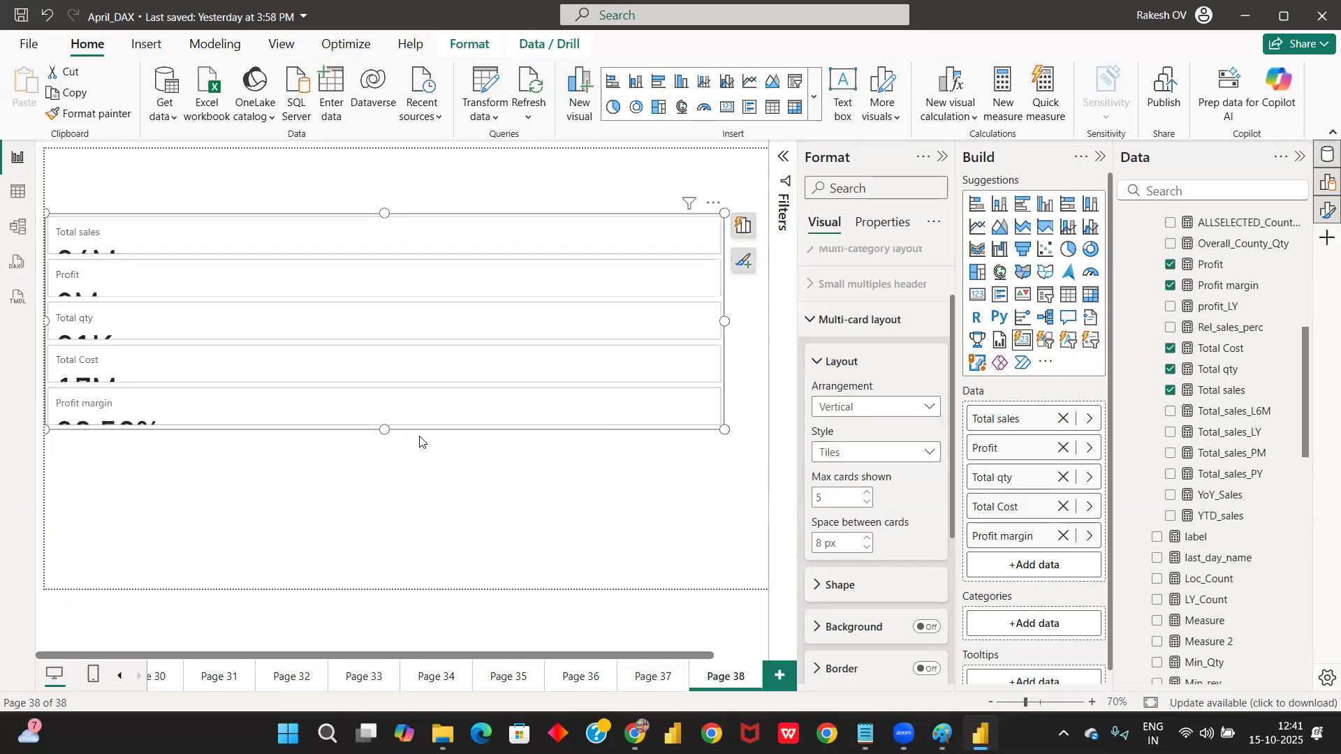
drag(381, 429, 409, 486)
Step: Arrange the cards as a Grid with at most 2 rows and 3 columns shown
click(927, 408)
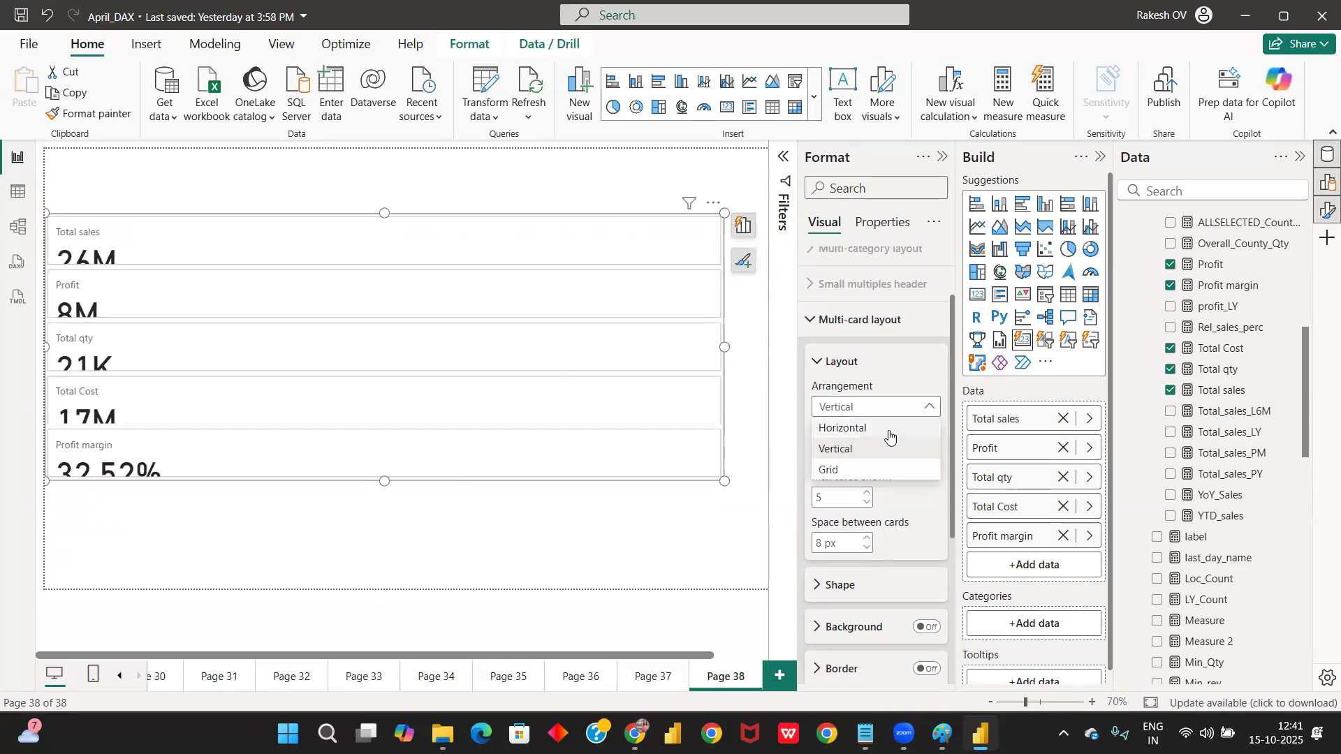
click(865, 466)
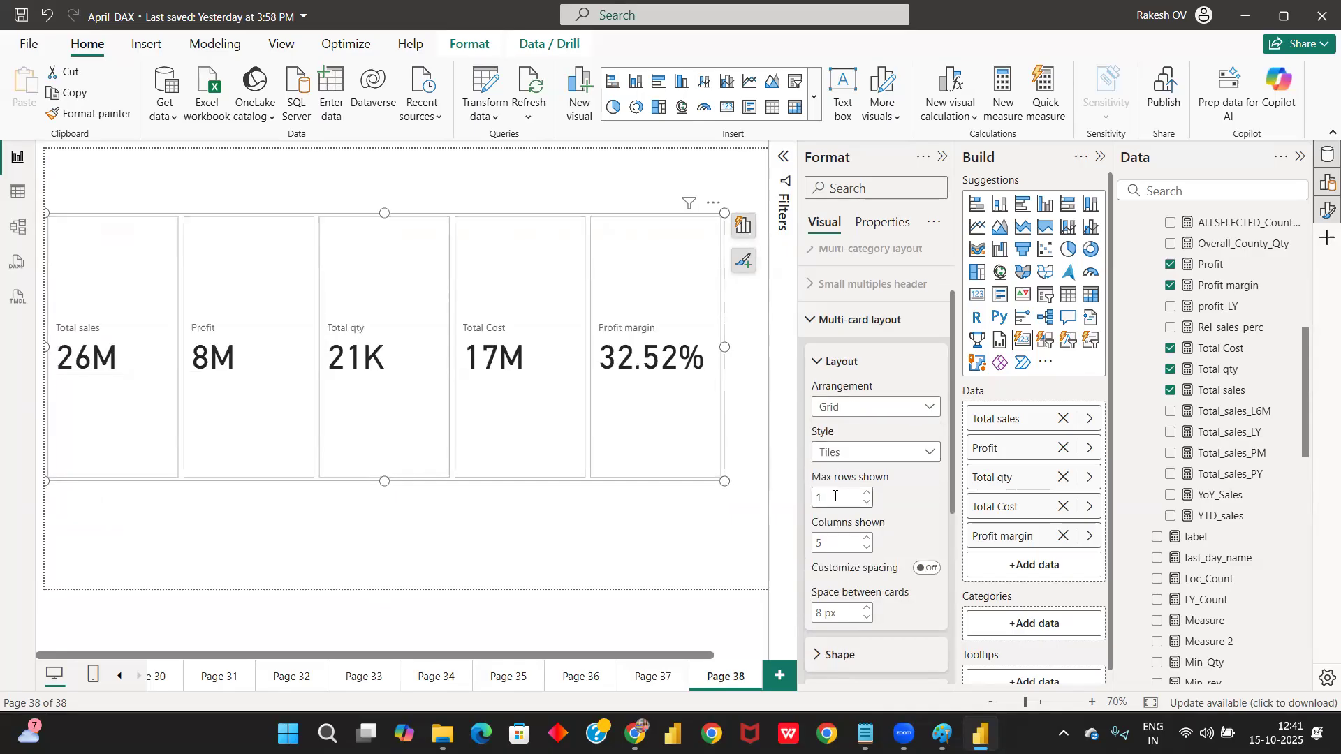
double_click(837, 542)
double_click(836, 497)
key(BackSpace)
text(2)
double_click(839, 542)
key(BackSpace)
text(3)
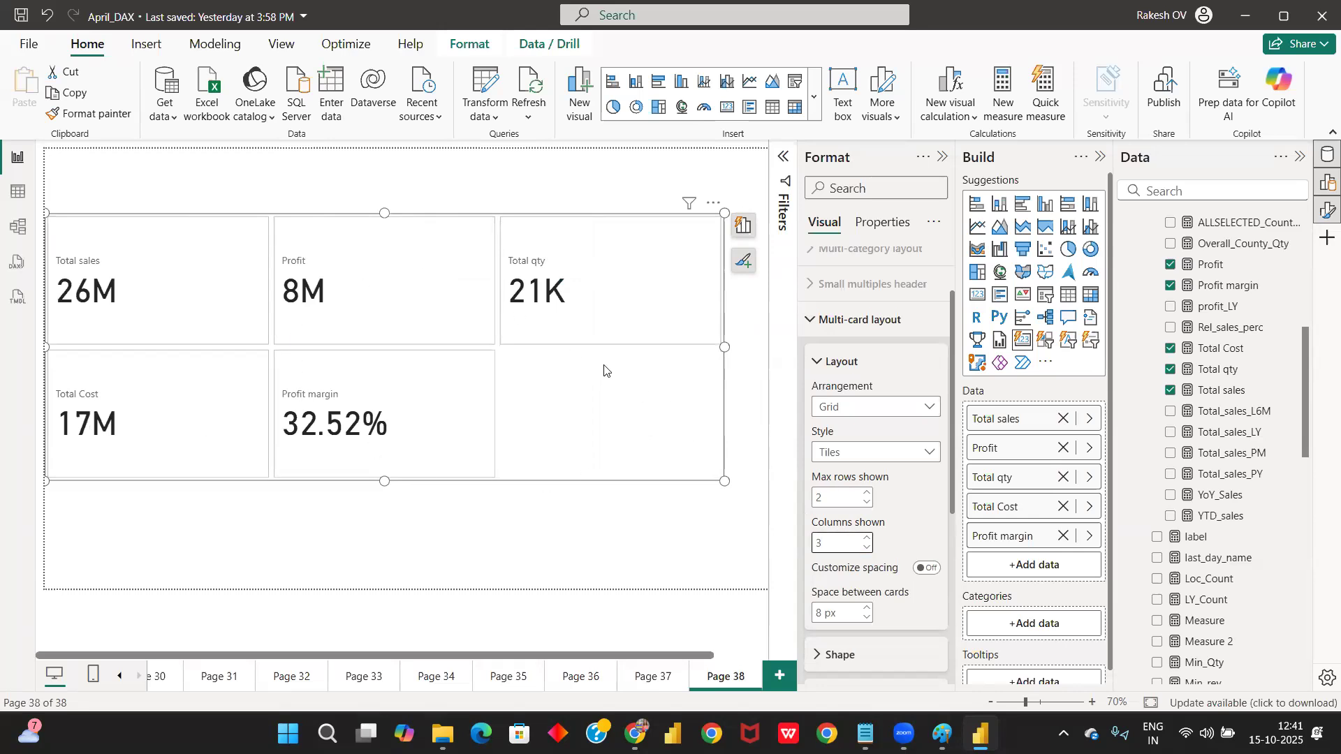
Step: Return the card arrangement to Horizontal and collapse the layout settings
click(861, 408)
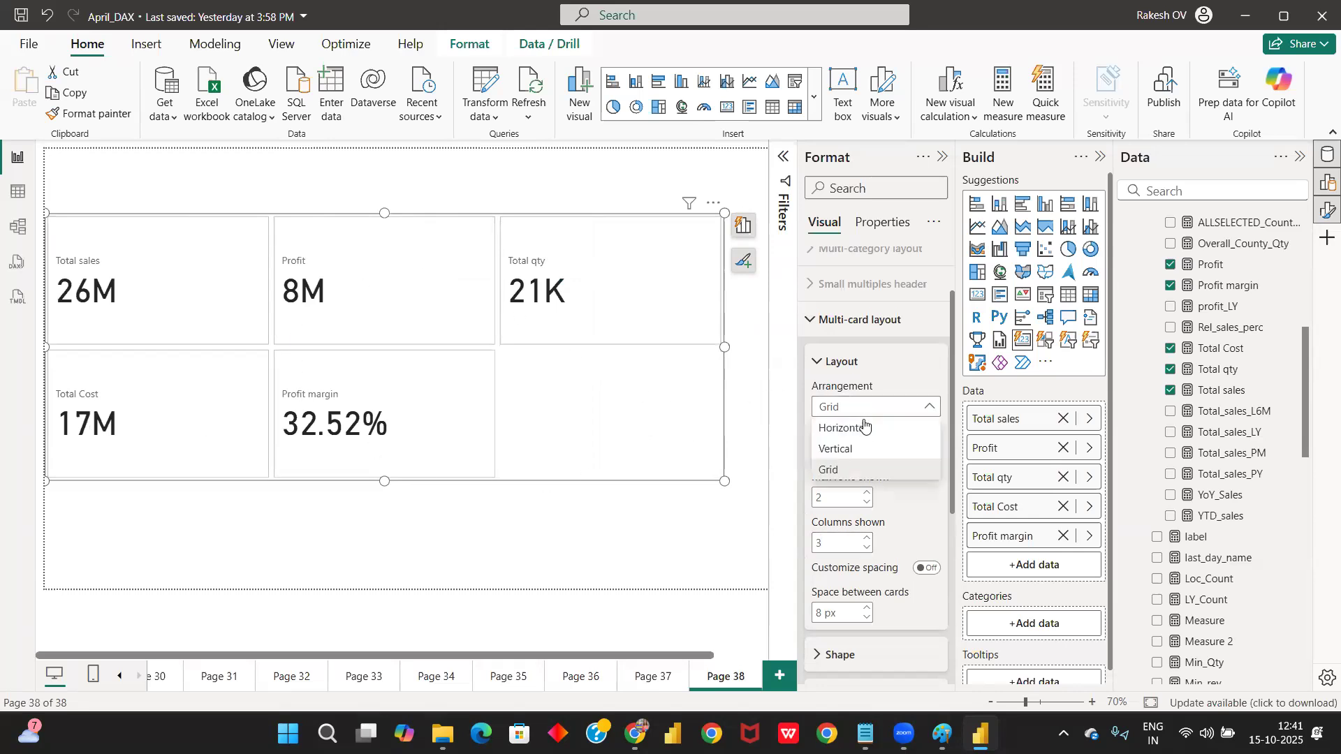
click(862, 429)
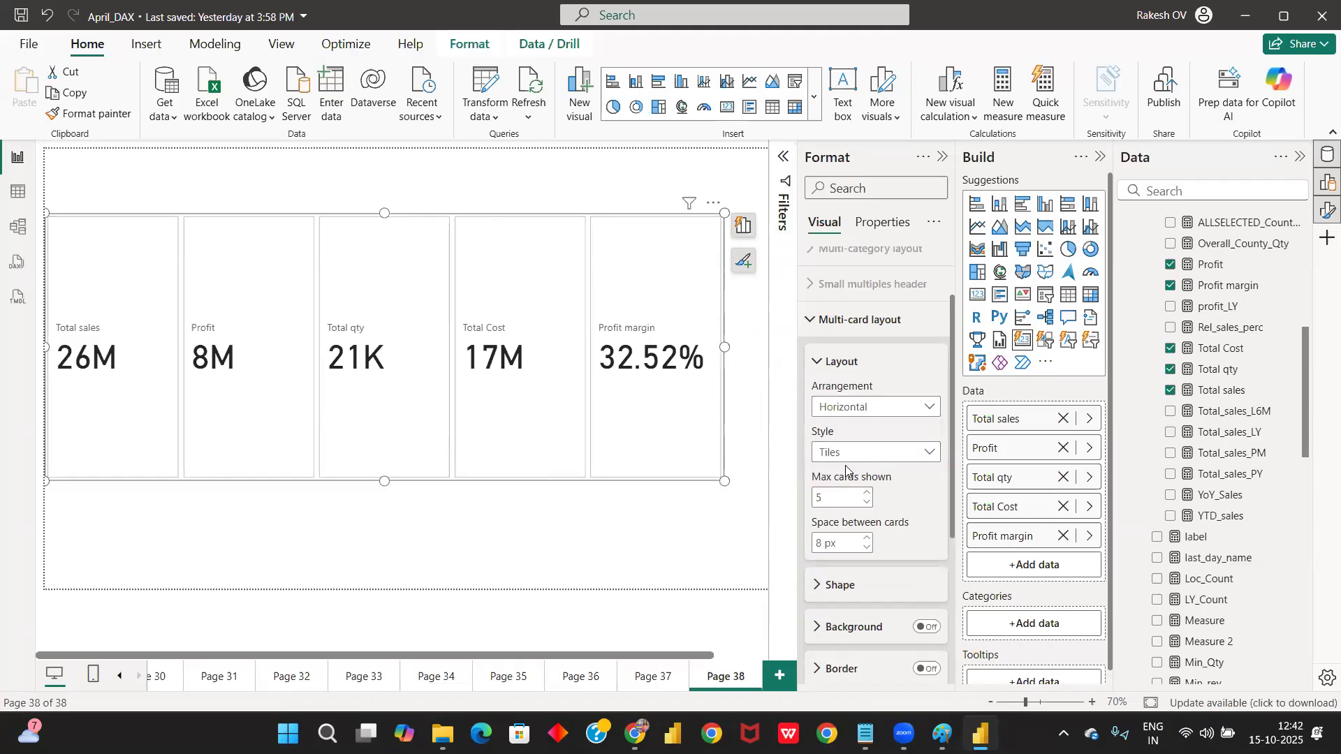
click(839, 363)
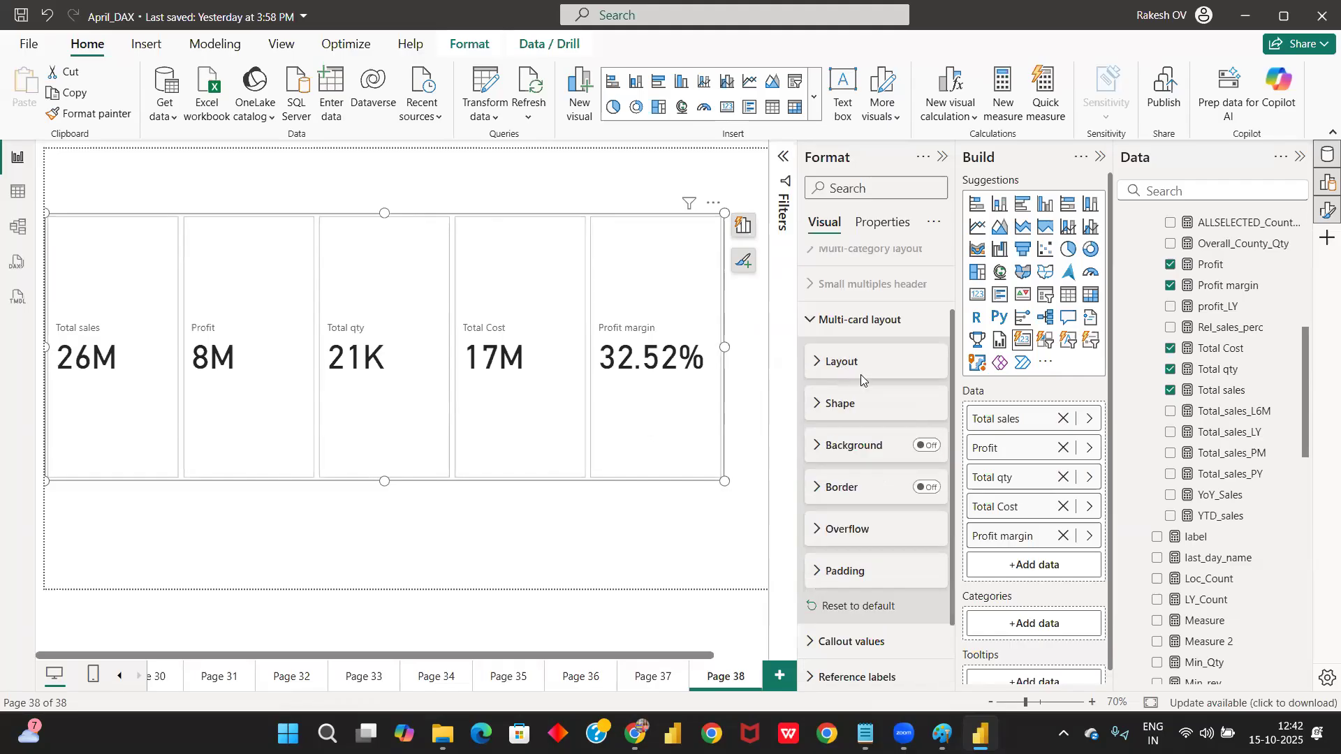
Step: Enable customized corners for the multi-card layout's shape and set the top left corner to 50 px
click(854, 409)
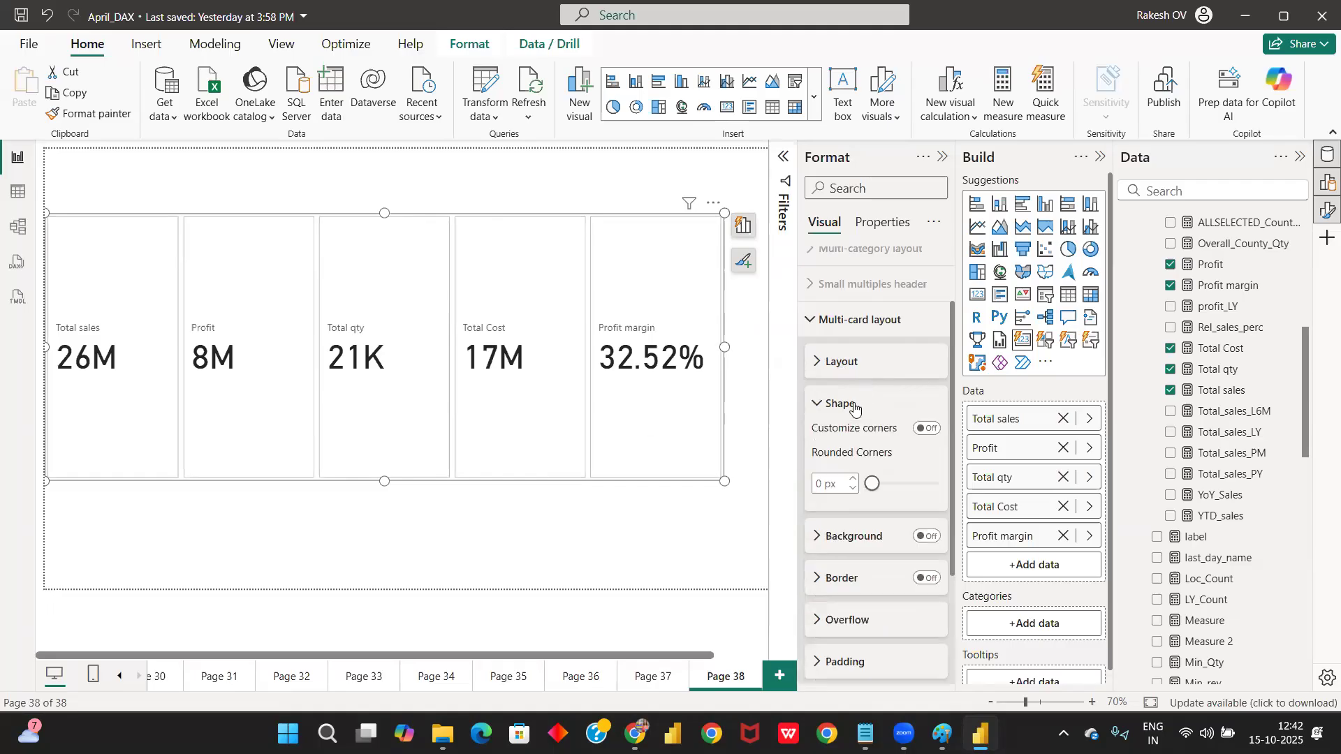
click(924, 429)
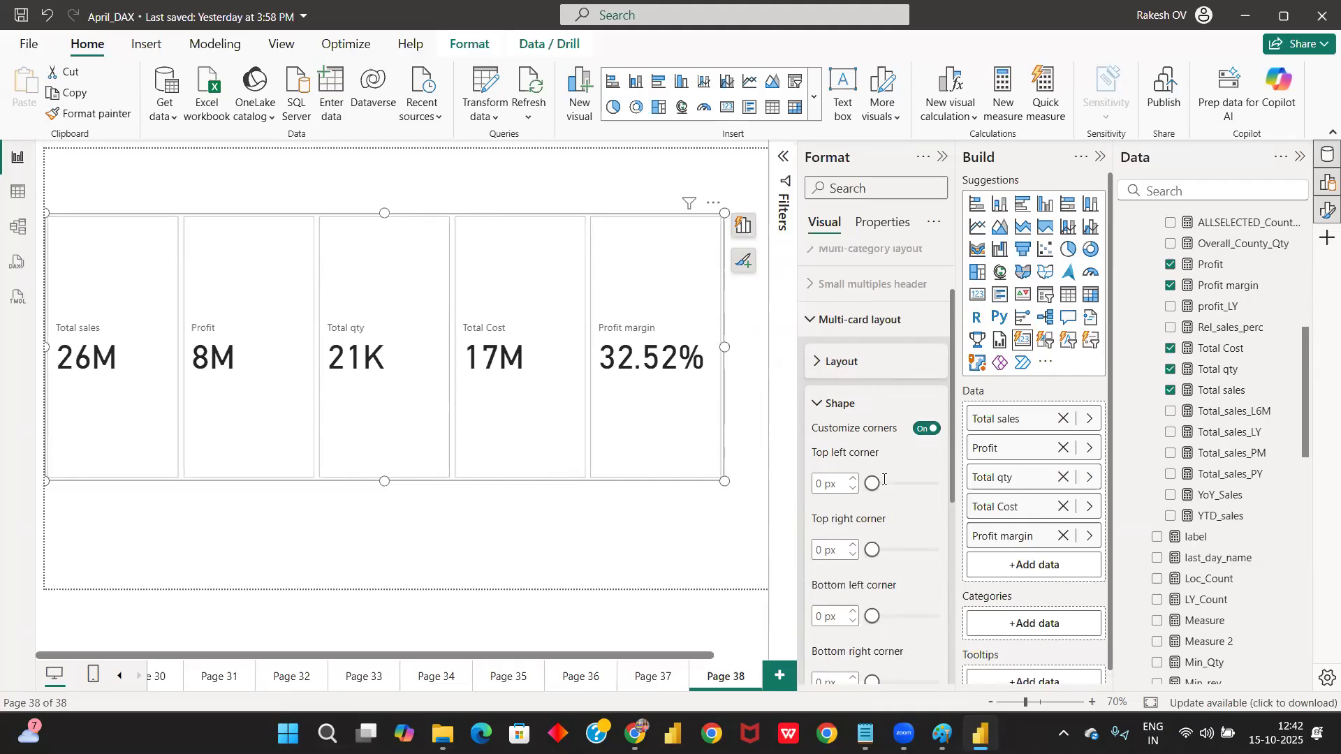
scroll(882, 454, down, 3)
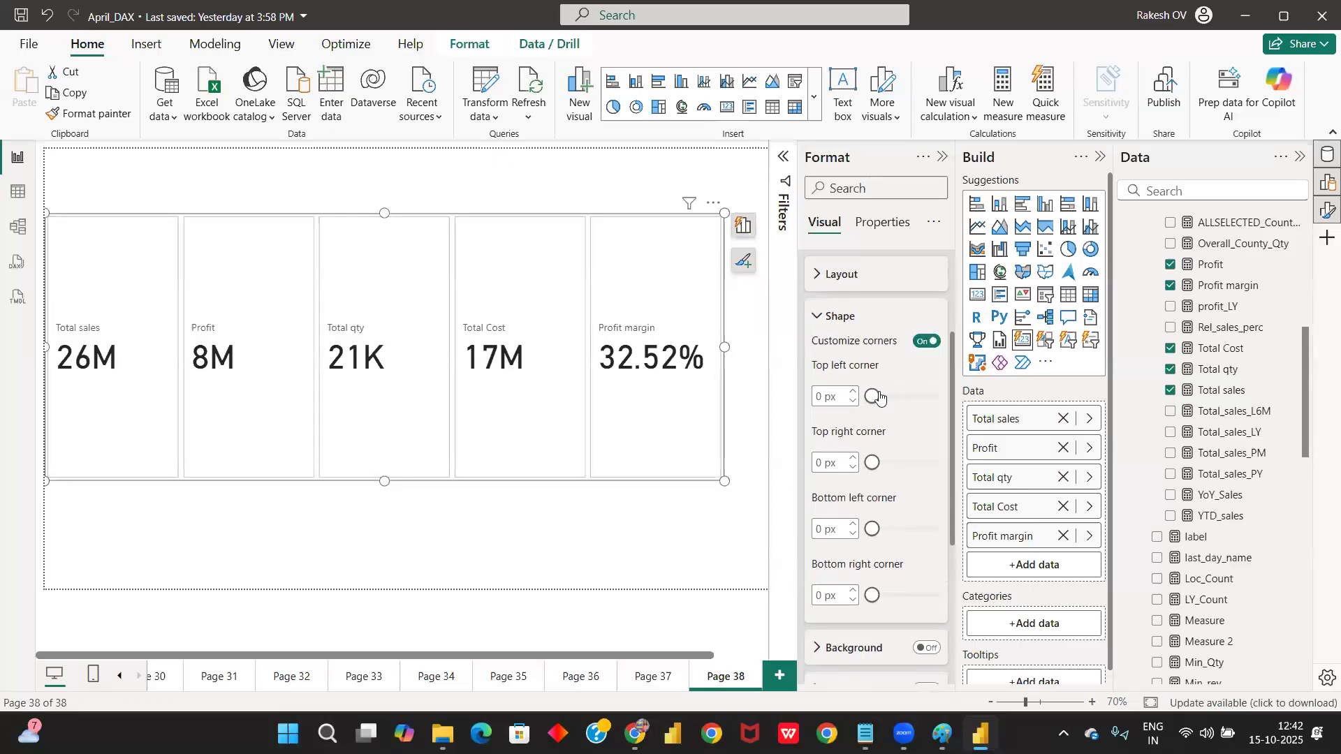
drag(880, 397, 947, 400)
Step: Enlarge the card visual in both width and height and deselect it
drag(725, 482, 751, 525)
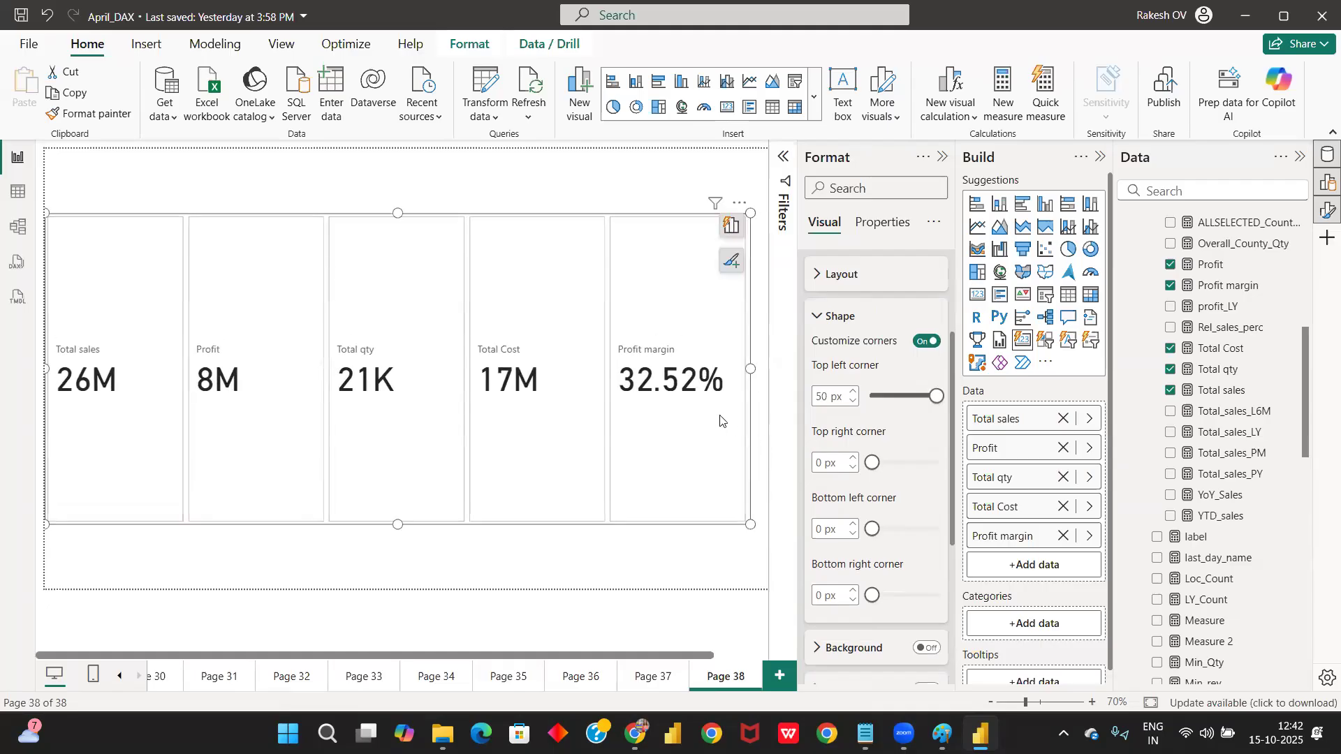
scroll(623, 321, down, 1)
click(592, 532)
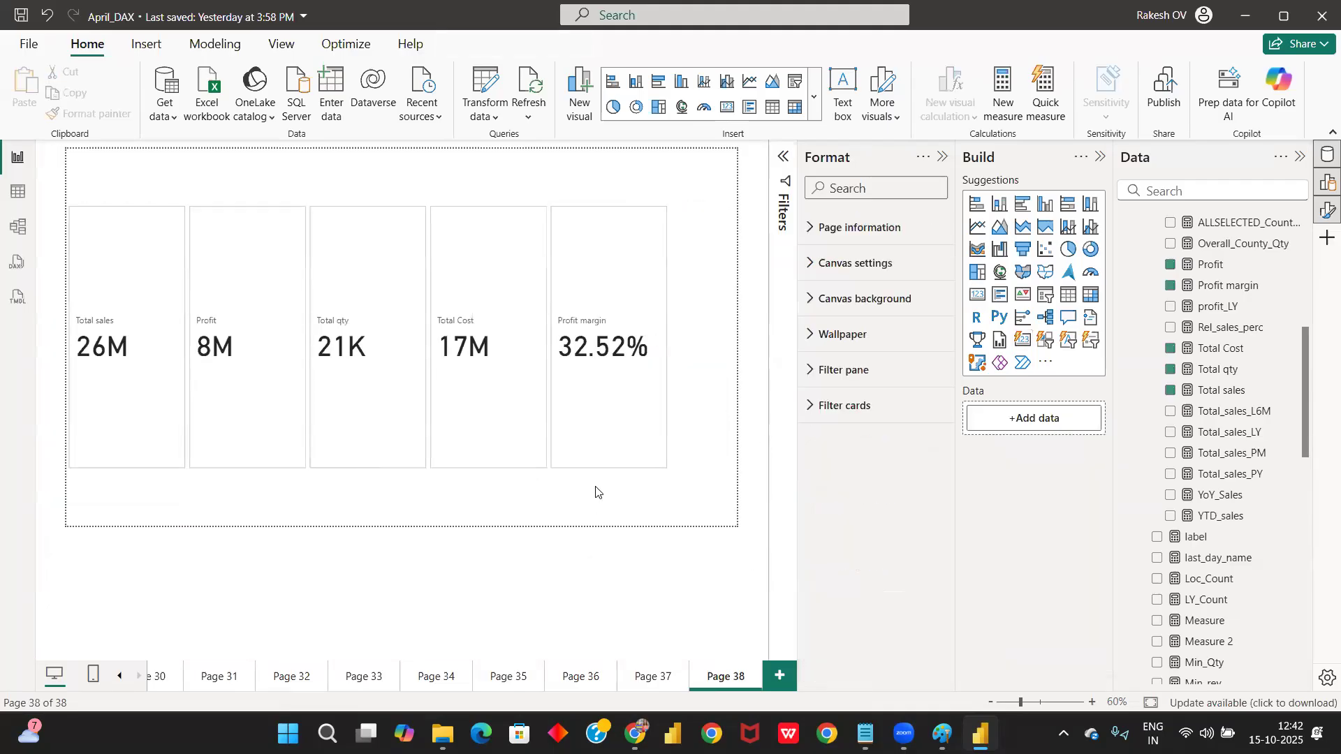
Step: Turn off the customized corners in the multi-card layout's shape settings
click(608, 419)
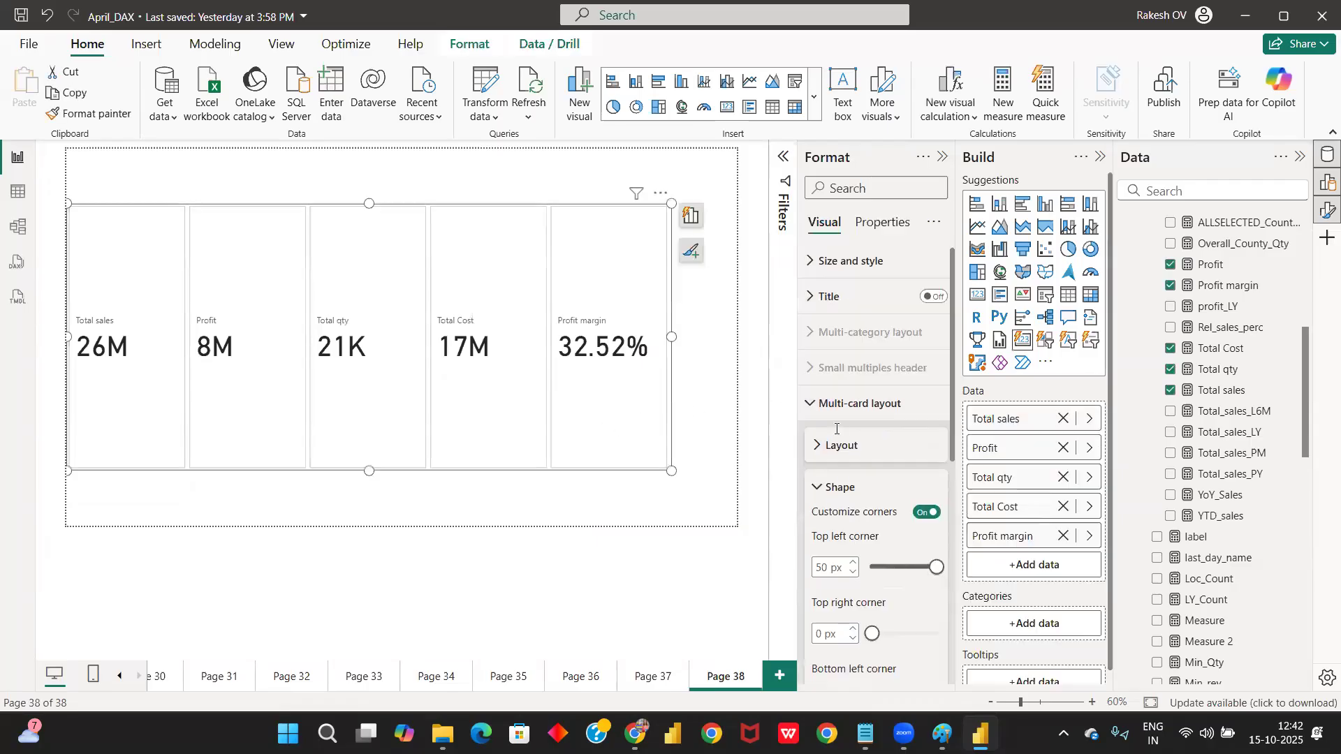
scroll(875, 489, down, 2)
scroll(876, 535, down, 3)
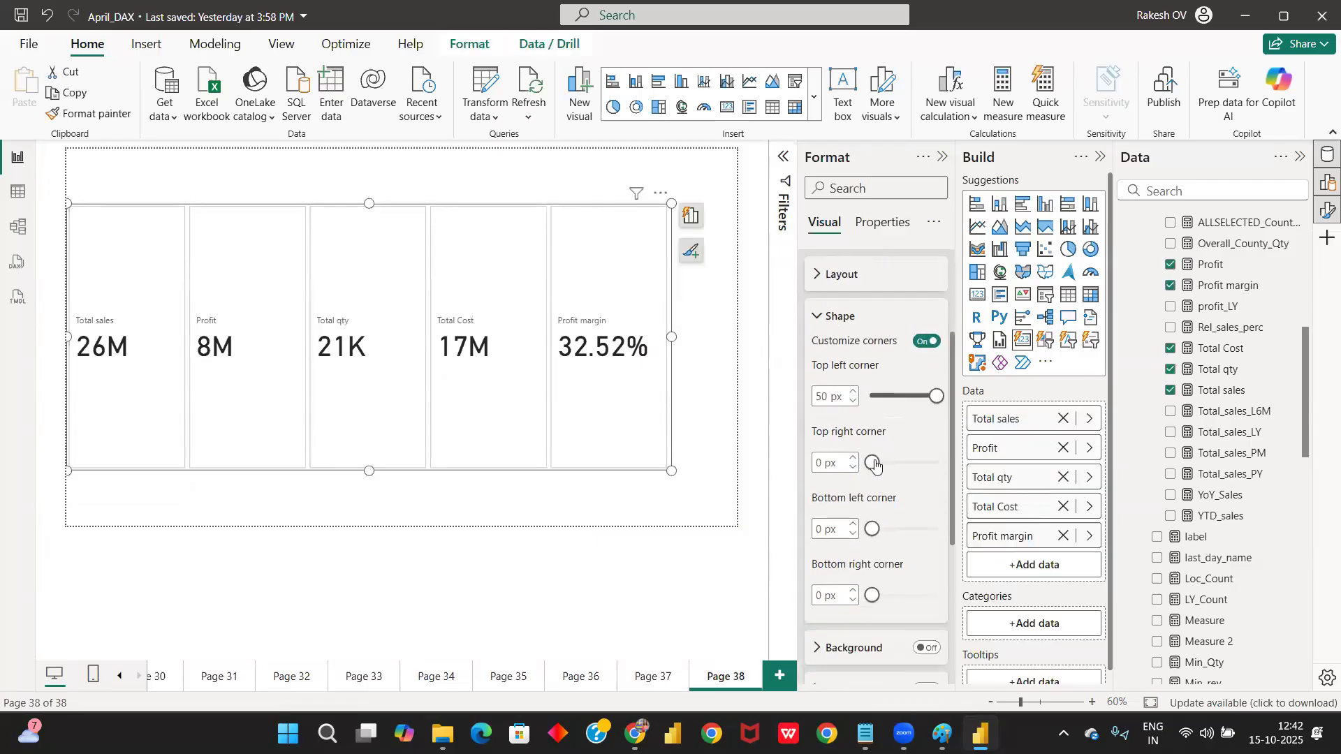
scroll(876, 465, down, 1)
scroll(902, 419, up, 3)
click(927, 342)
click(814, 318)
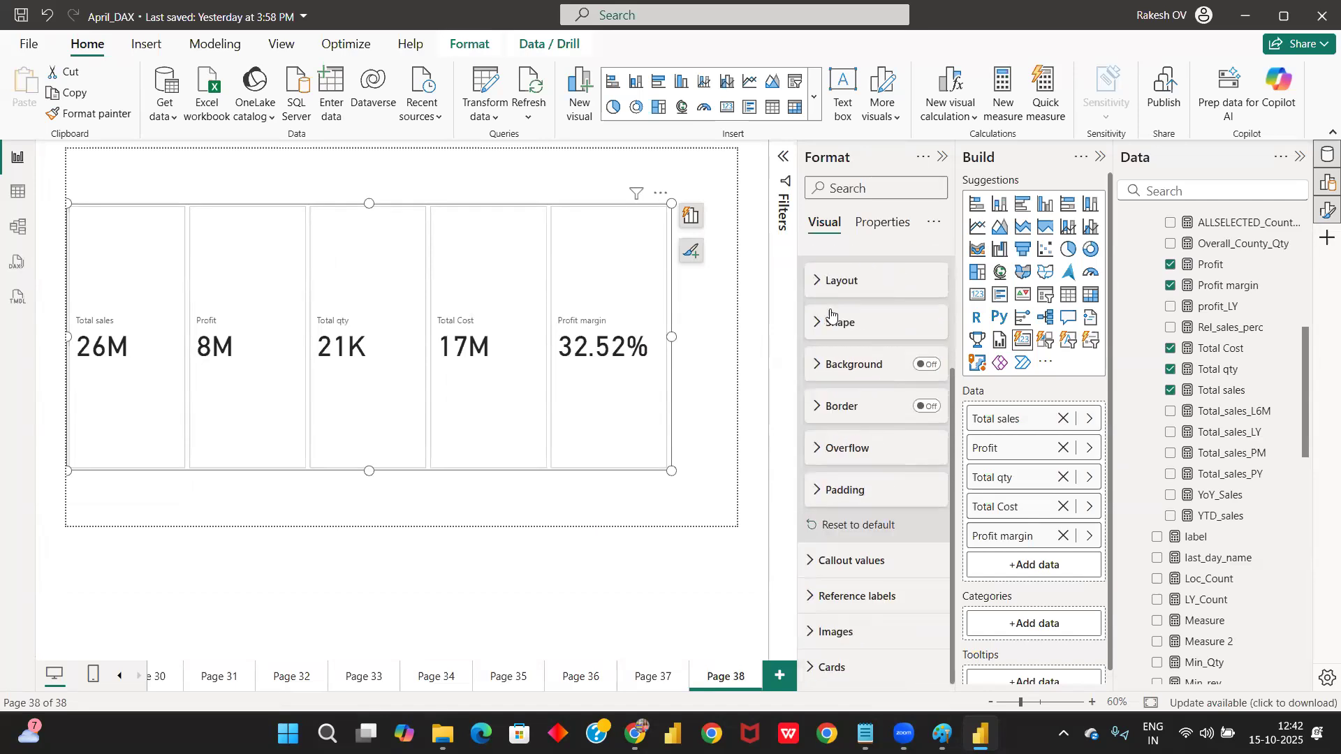
Step: Enable the multi-card layout's border with 94% transparency and a black color
click(930, 407)
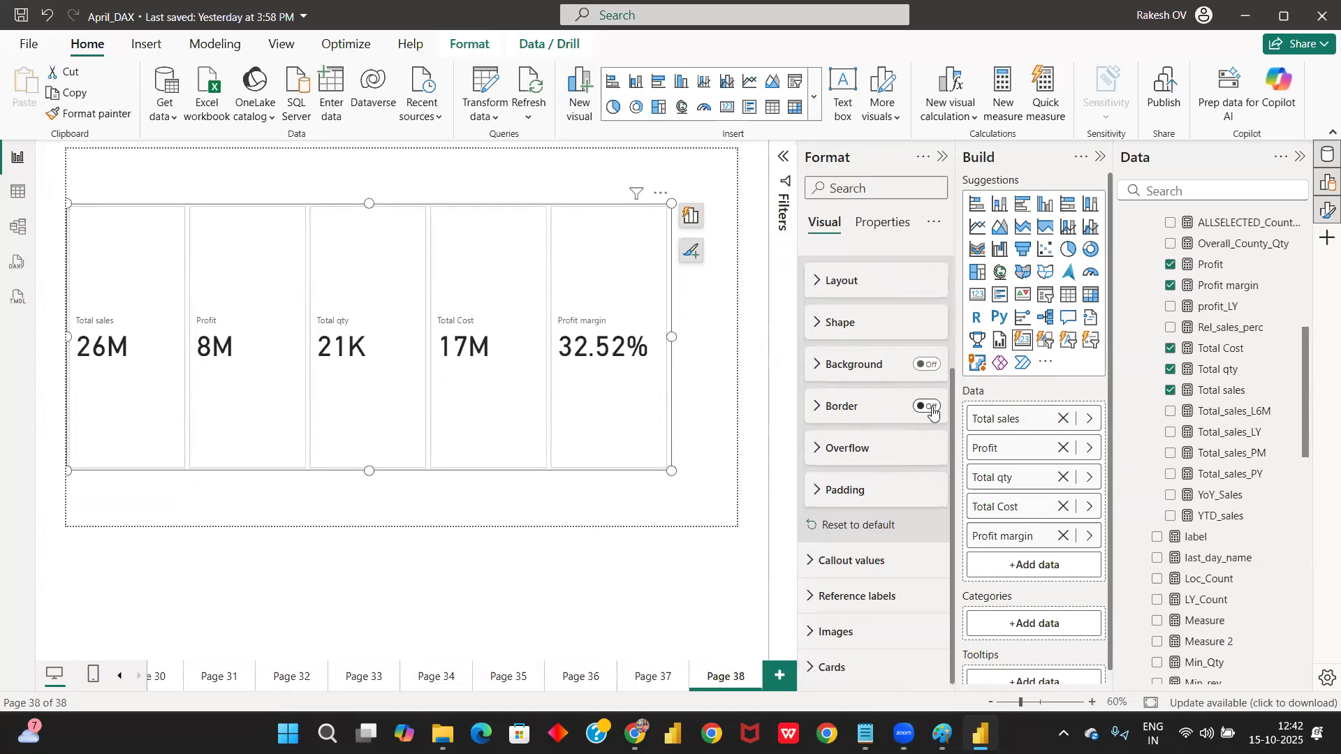
click(841, 407)
drag(874, 507, 933, 508)
click(841, 452)
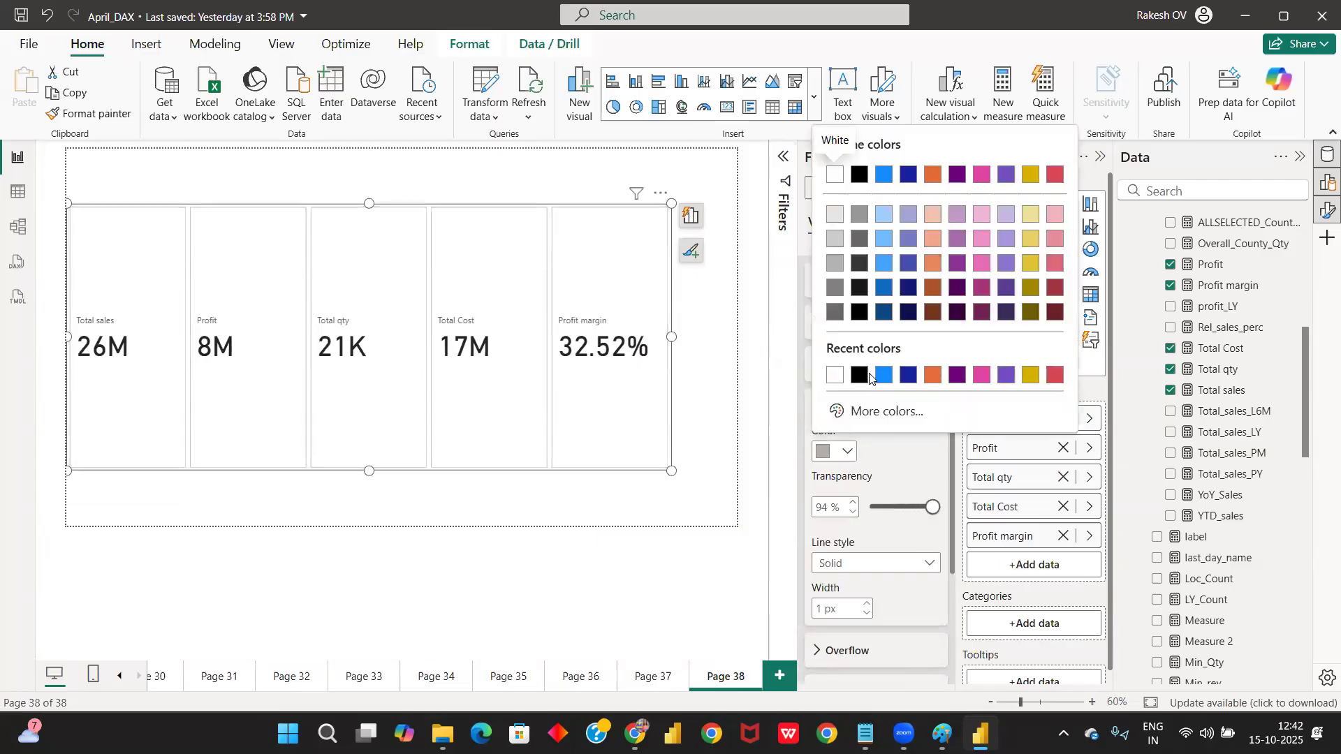
click(842, 375)
click(705, 377)
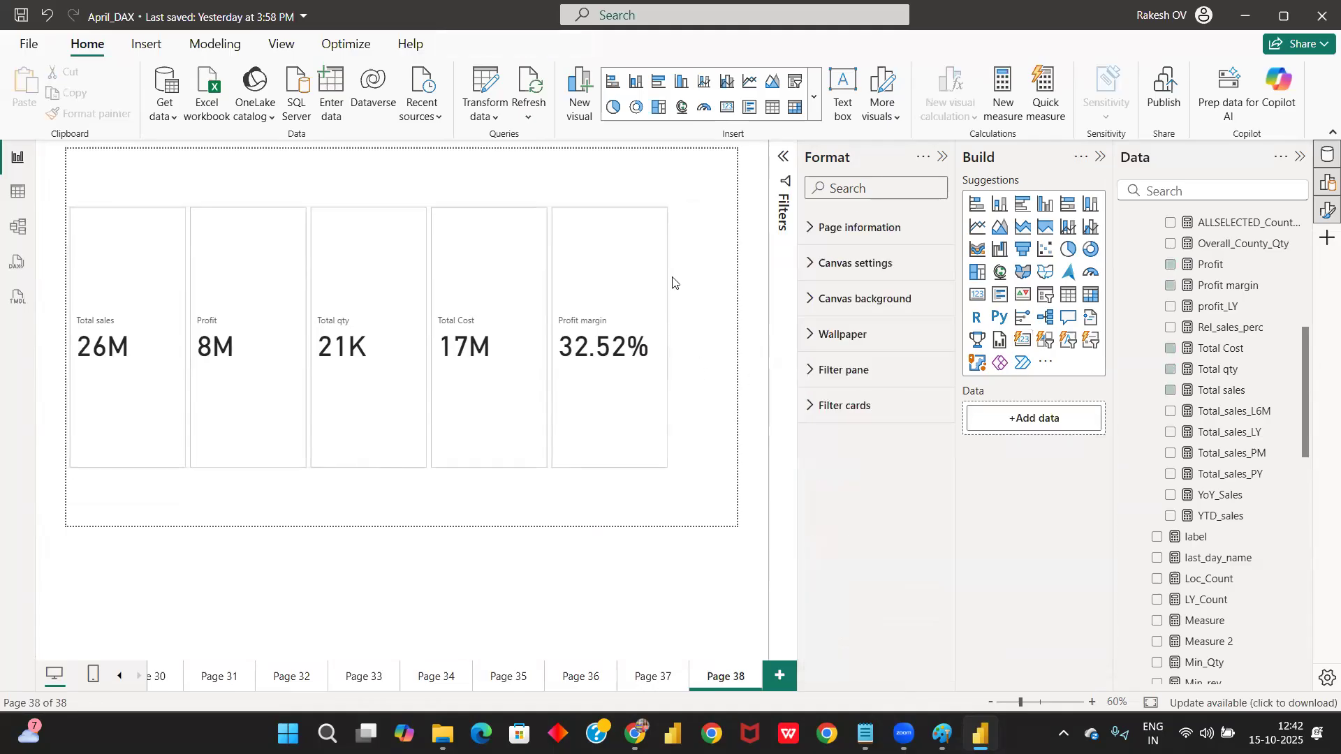
Step: Turn off the multi-card layout's border and collapse the multi-card layout settings
click(672, 221)
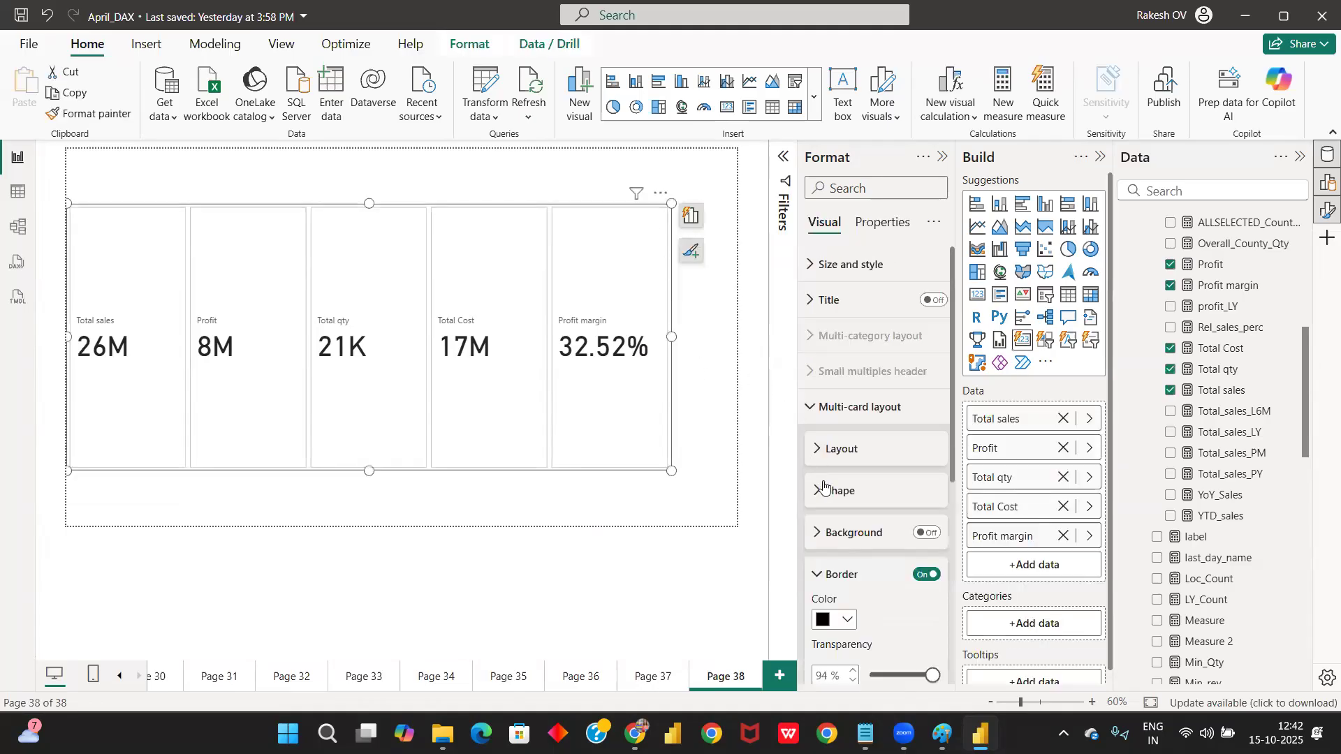
click(930, 575)
click(818, 574)
scroll(835, 529, down, 2)
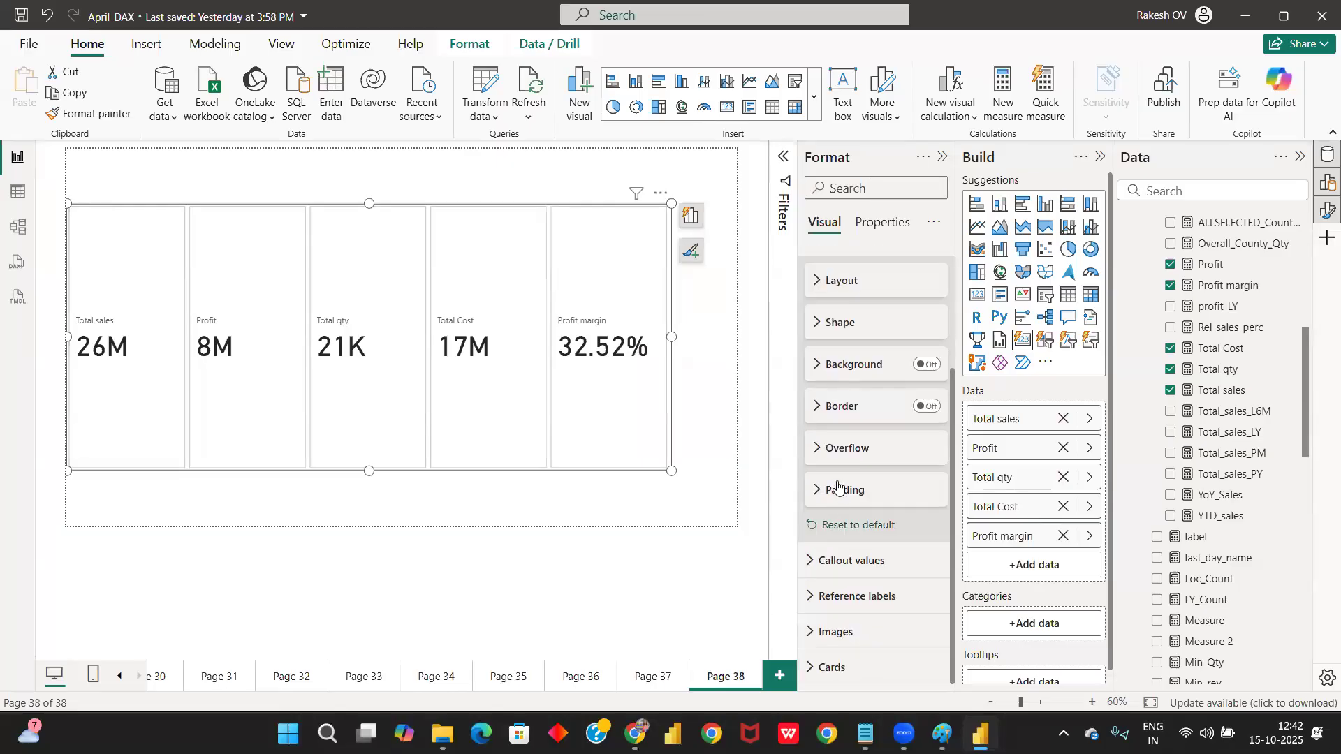
scroll(836, 526, up, 1)
click(839, 329)
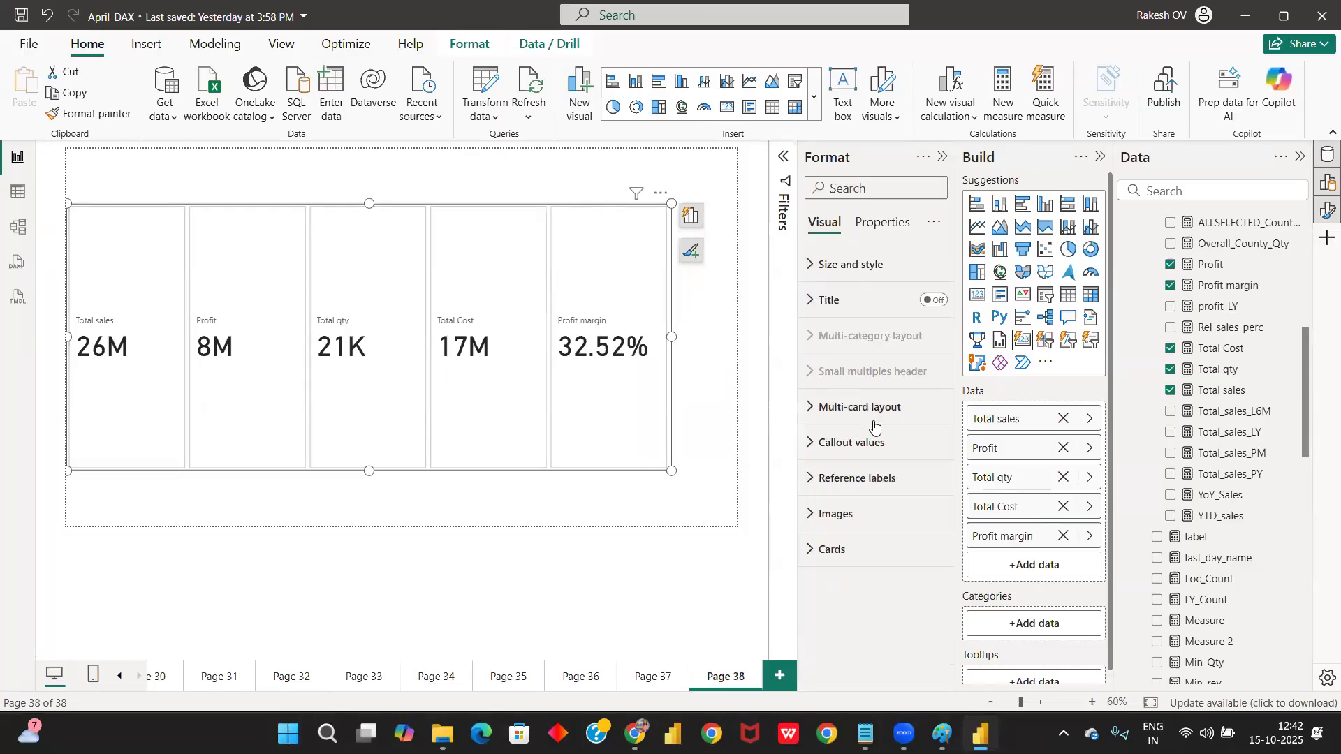
Step: Change the shape of all cards to Rounded Rectangle and increase the corner rounding
click(823, 550)
scroll(834, 531, down, 5)
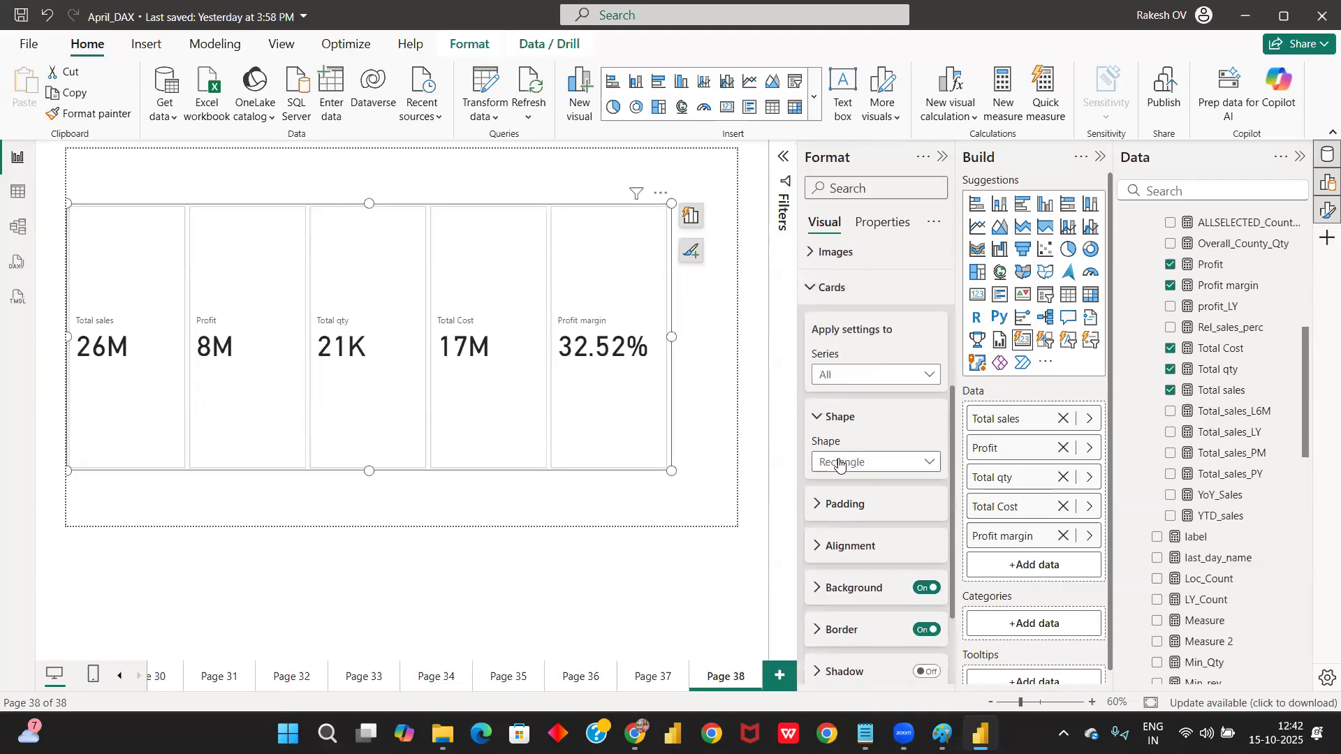
click(839, 463)
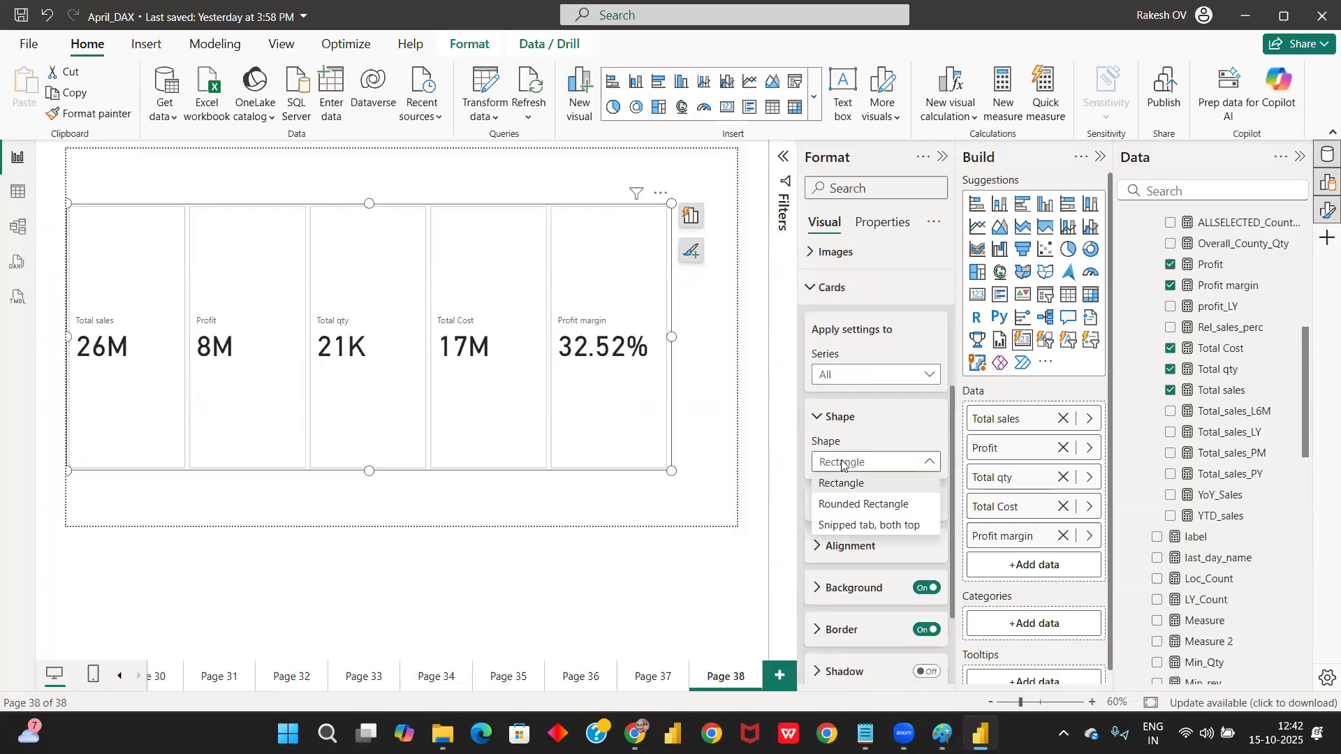
click(861, 505)
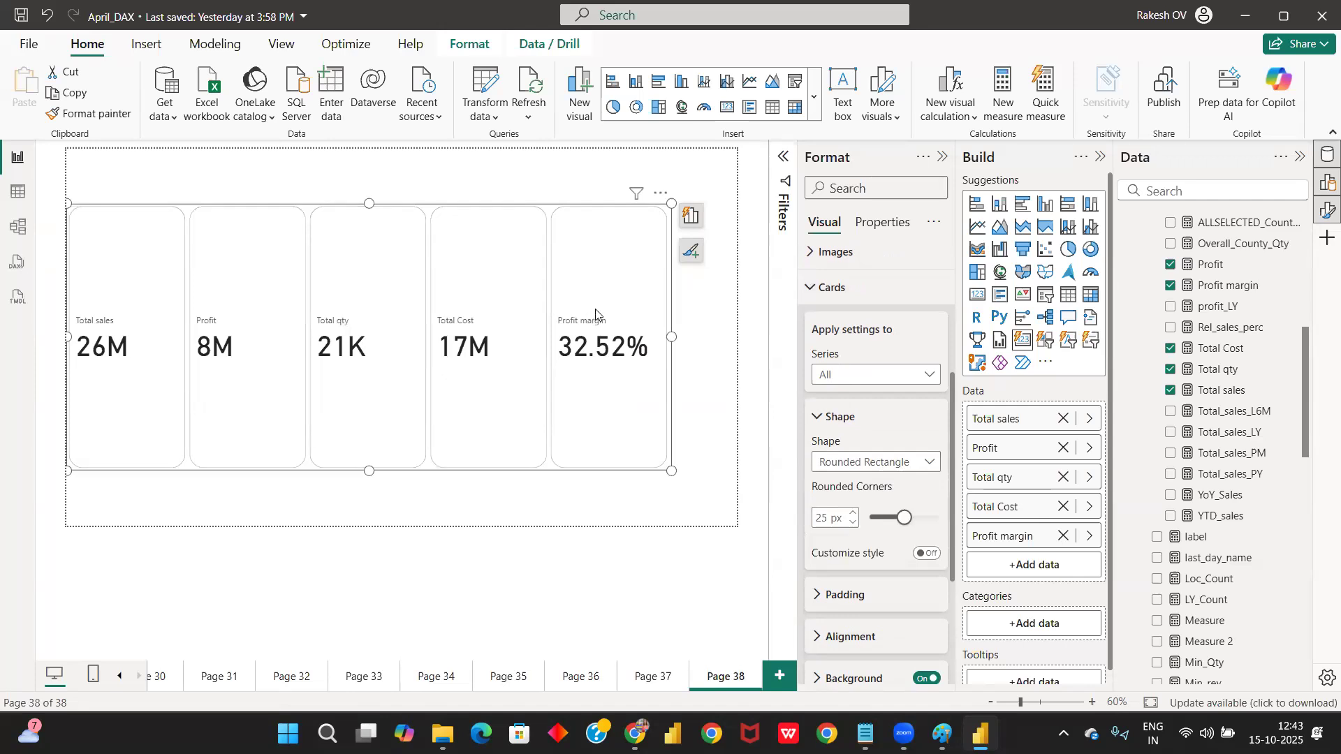
drag(906, 518, 937, 528)
Step: Enable the customized style for the card shape so each corner can be rounded separately
scroll(905, 484, down, 2)
click(935, 469)
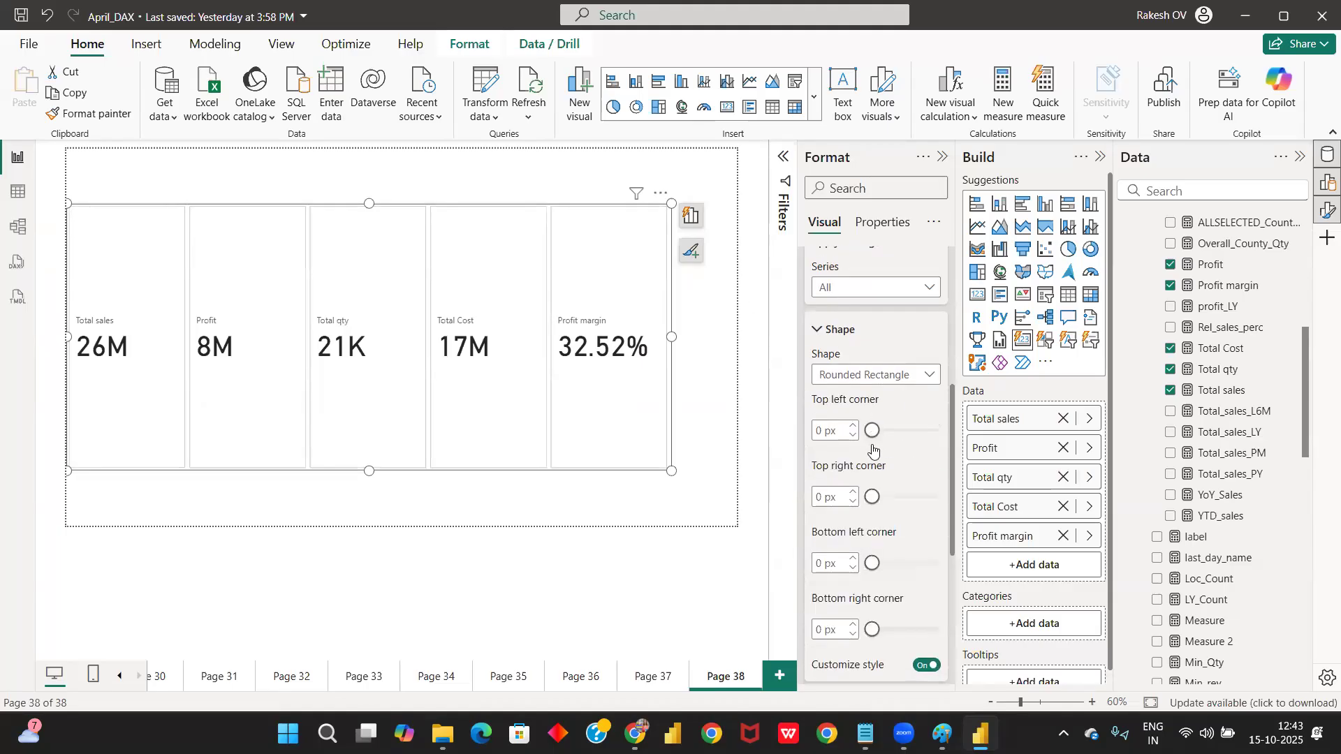
scroll(873, 475, down, 4)
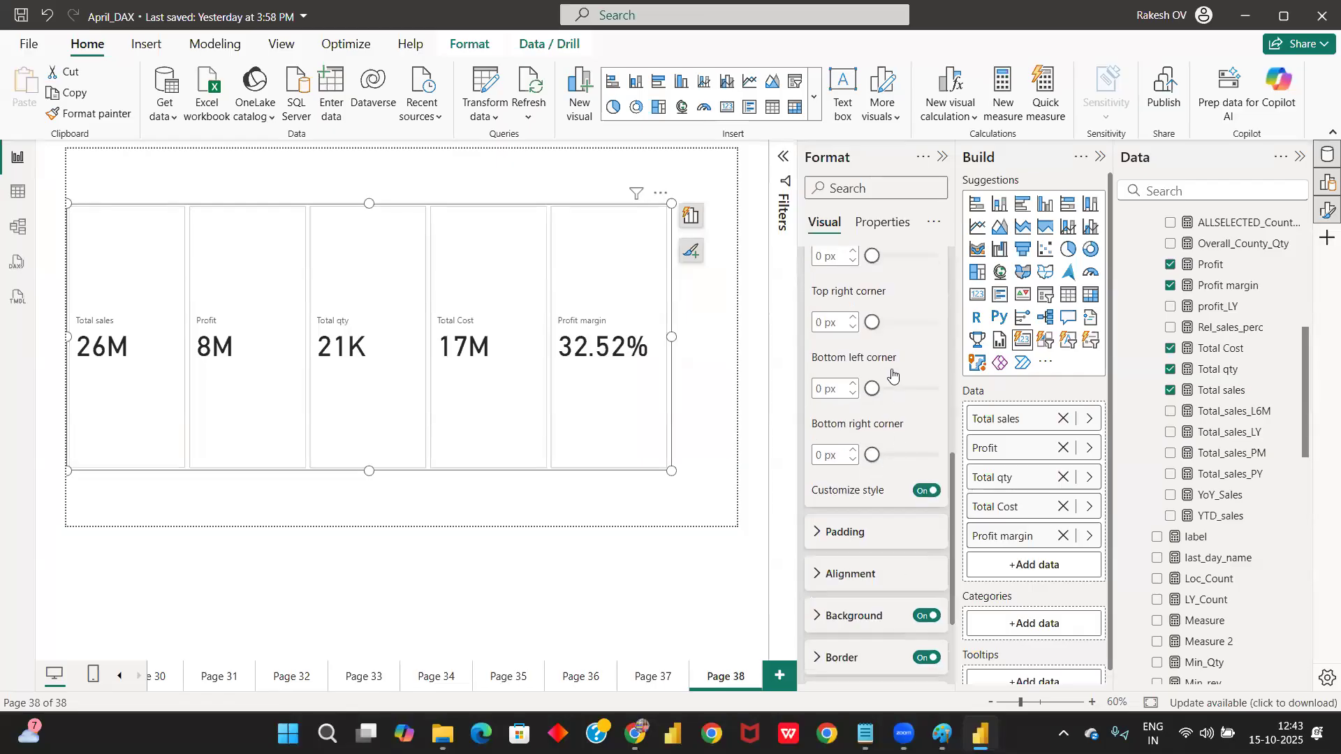
Step: Turn off the customized style of the card shape and collapse the shape settings
click(926, 492)
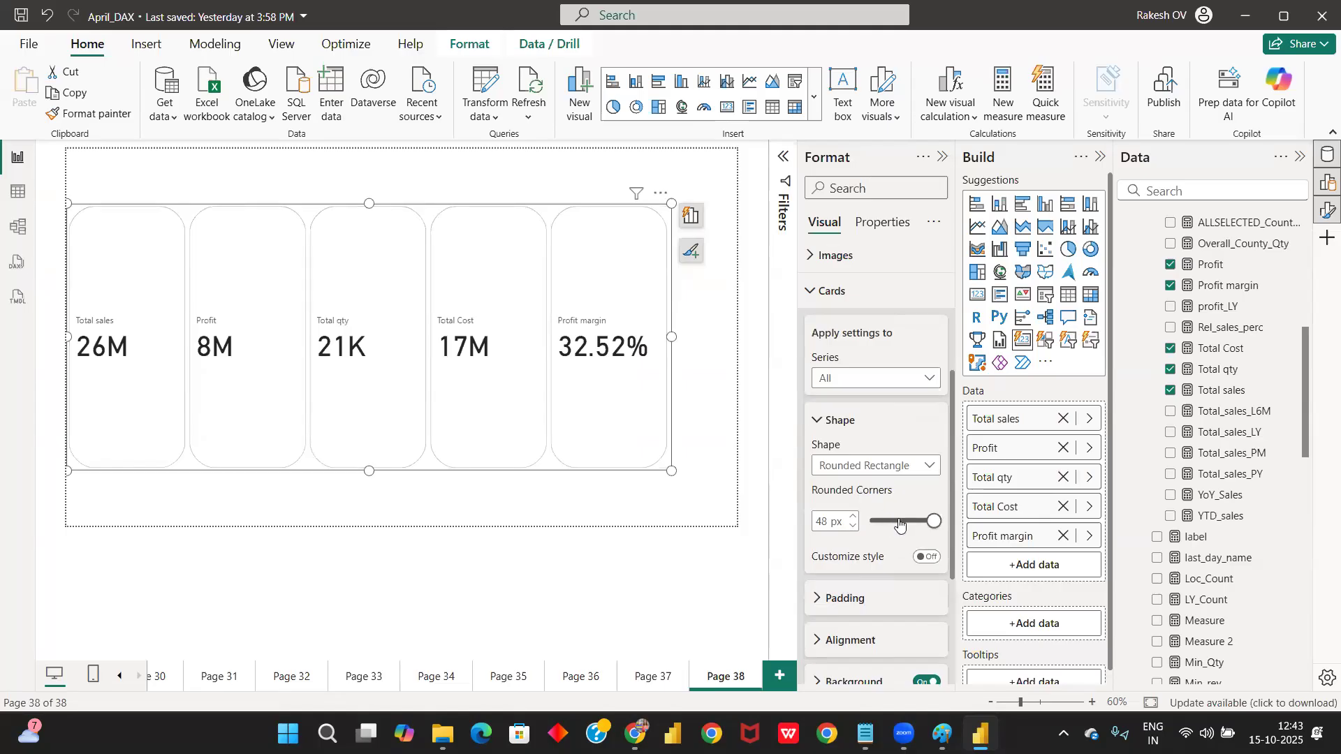
scroll(824, 419, up, 2)
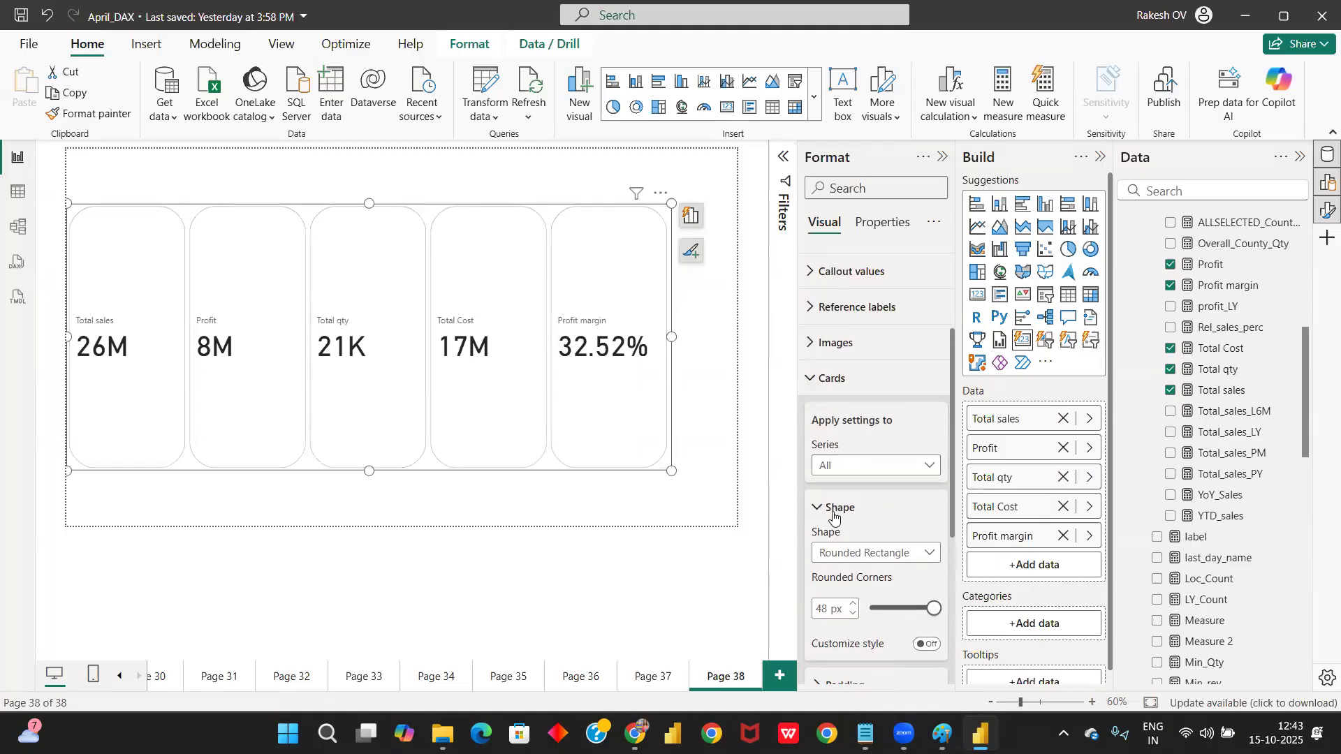
click(832, 509)
Step: Set the background color of all cards to a light gray theme color and collapse the background settings
scroll(834, 510, down, 2)
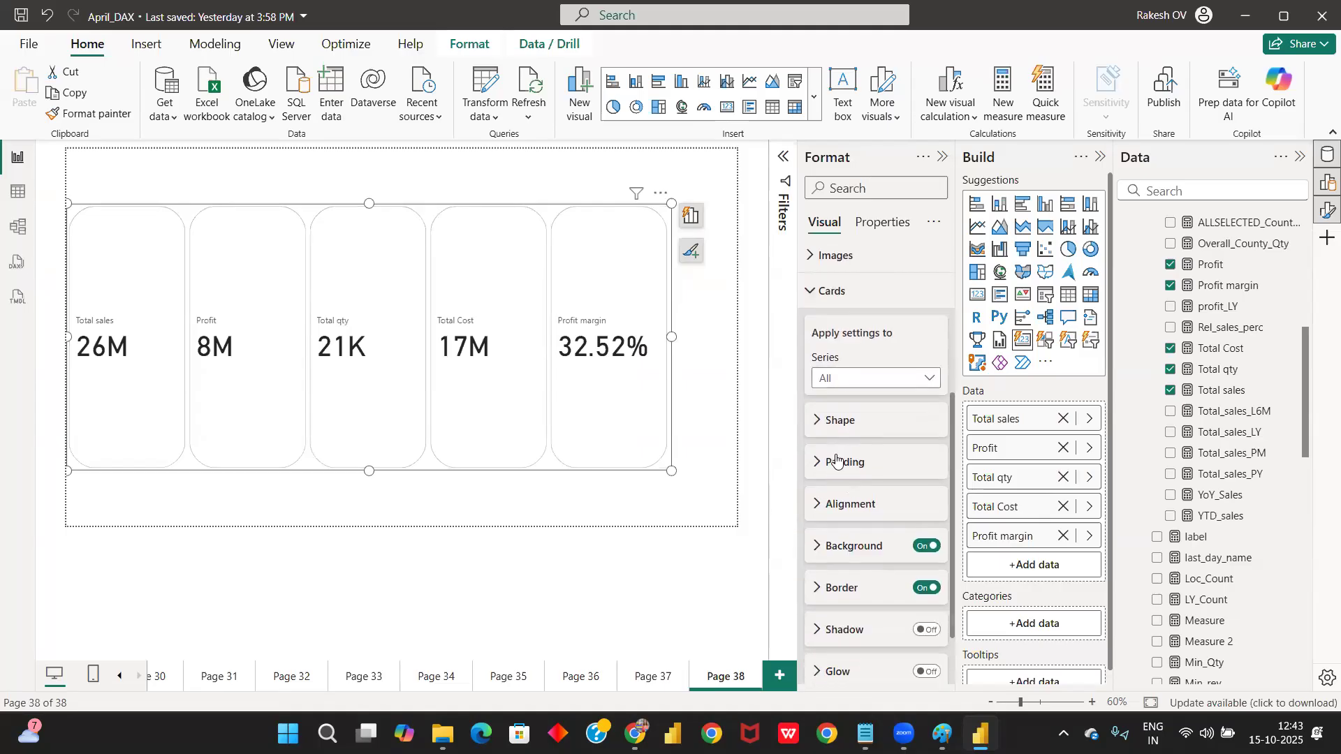
scroll(849, 505, down, 2)
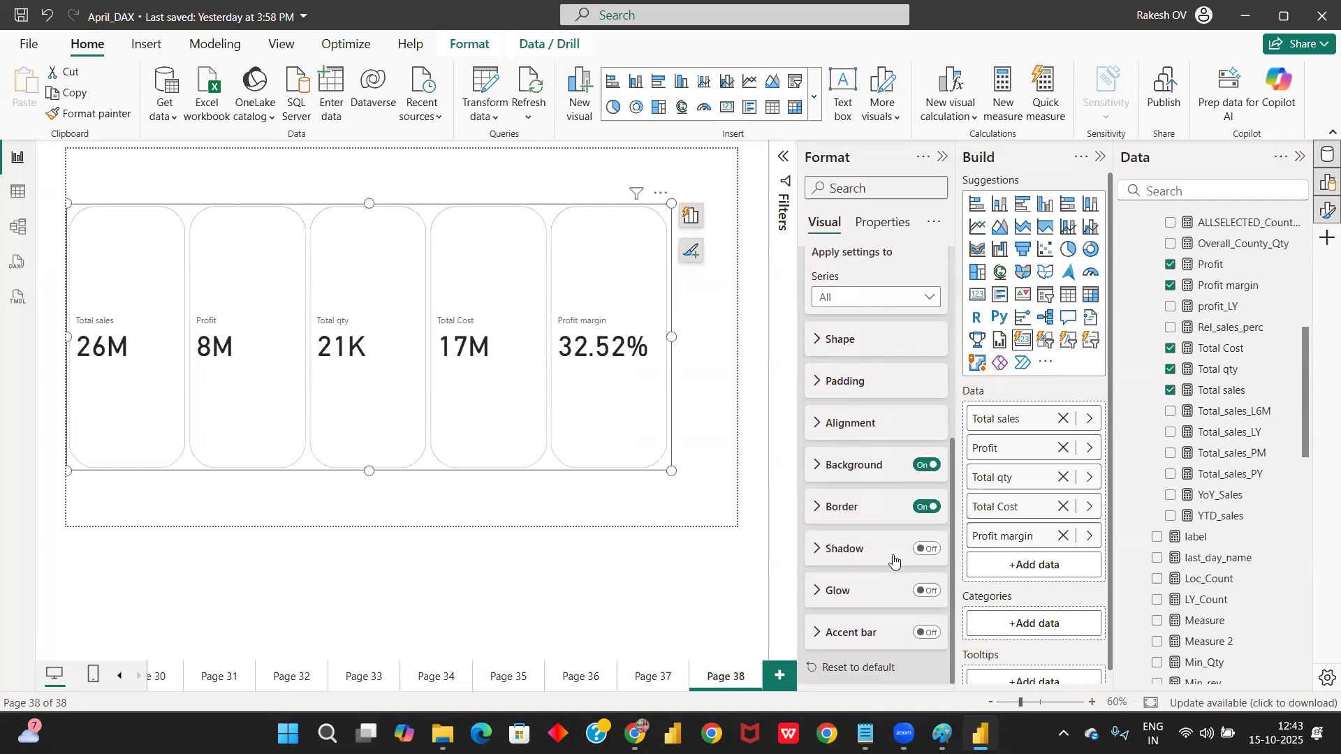
click(863, 466)
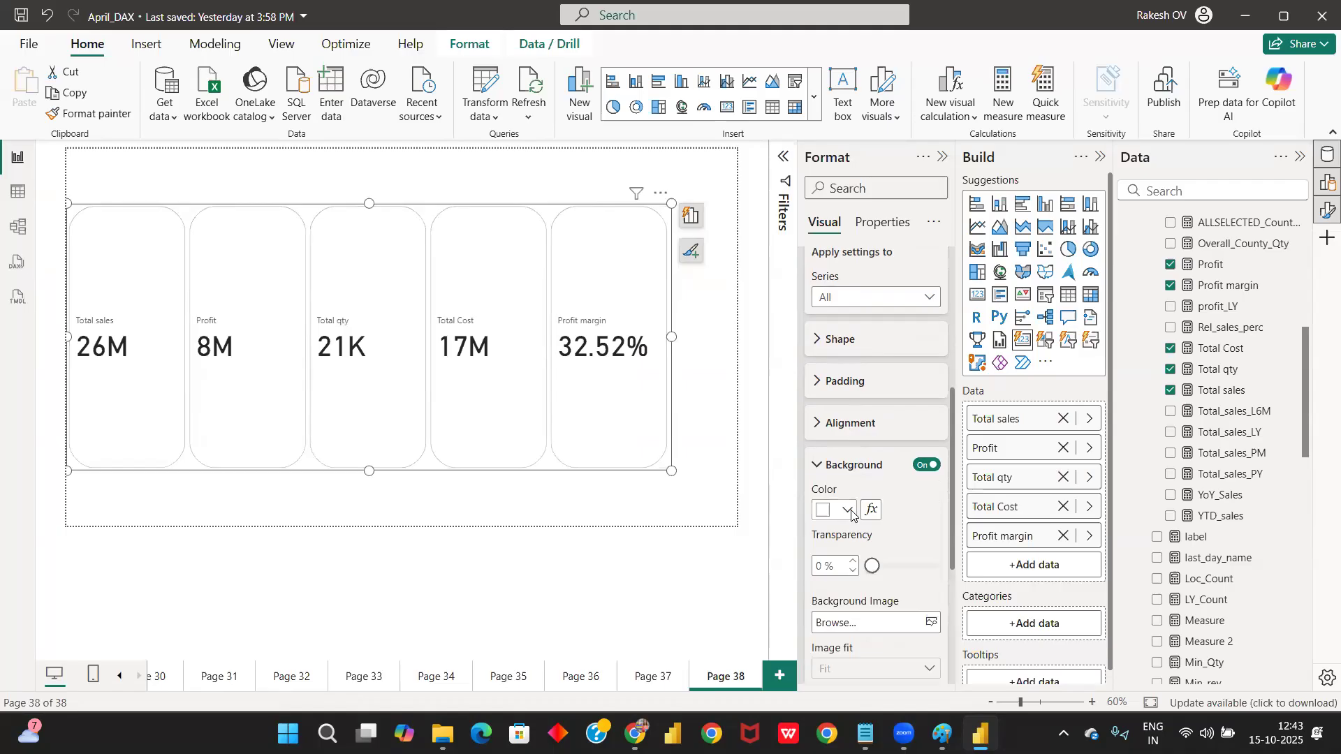
click(842, 512)
click(835, 321)
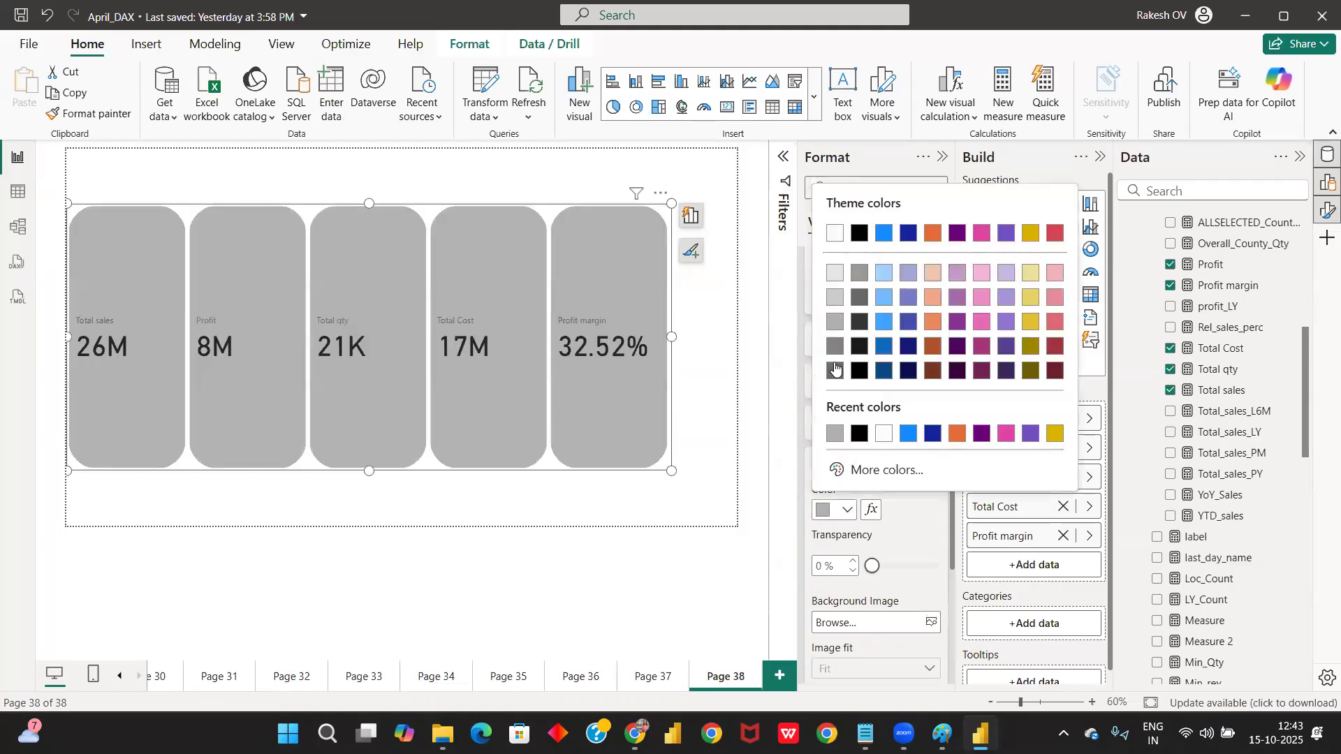
click(836, 297)
click(831, 464)
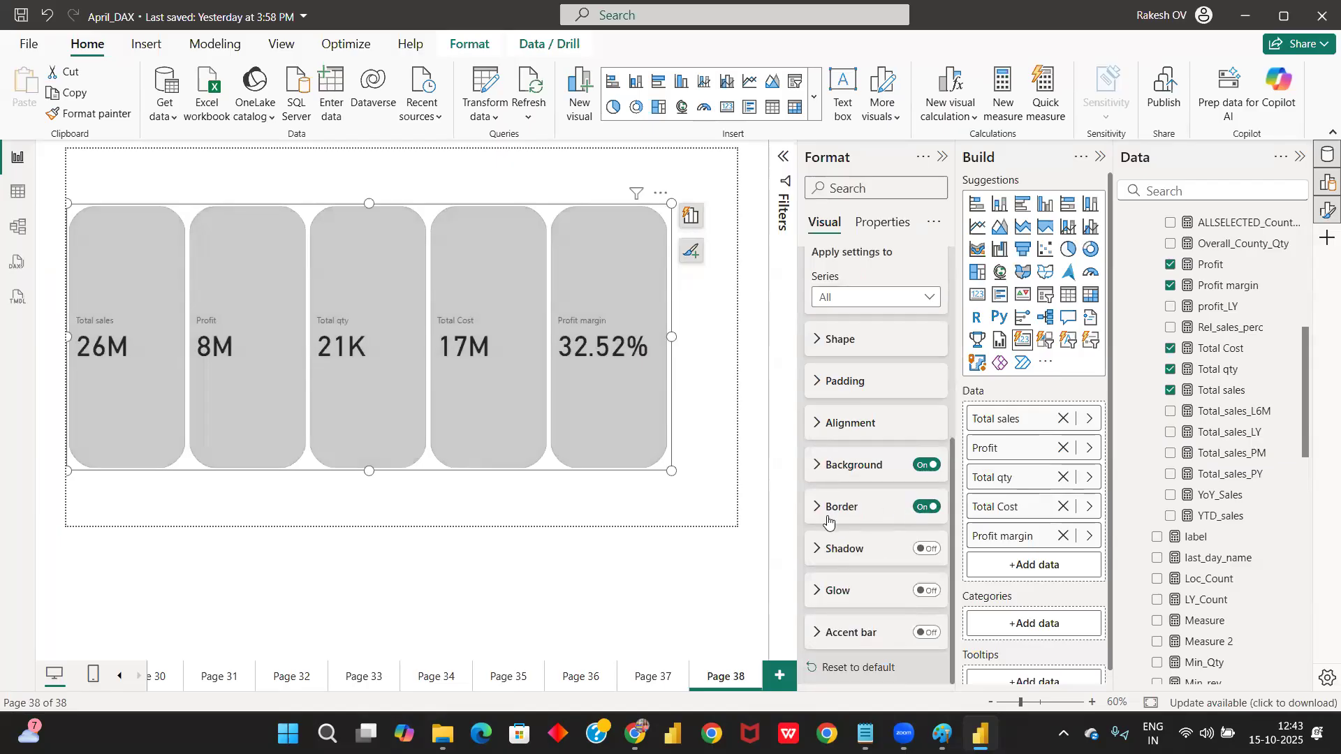
Step: Enable the shadow for all cards with its offset set to Inside, and collapse the shadow settings
click(929, 550)
click(836, 549)
scroll(868, 522, down, 2)
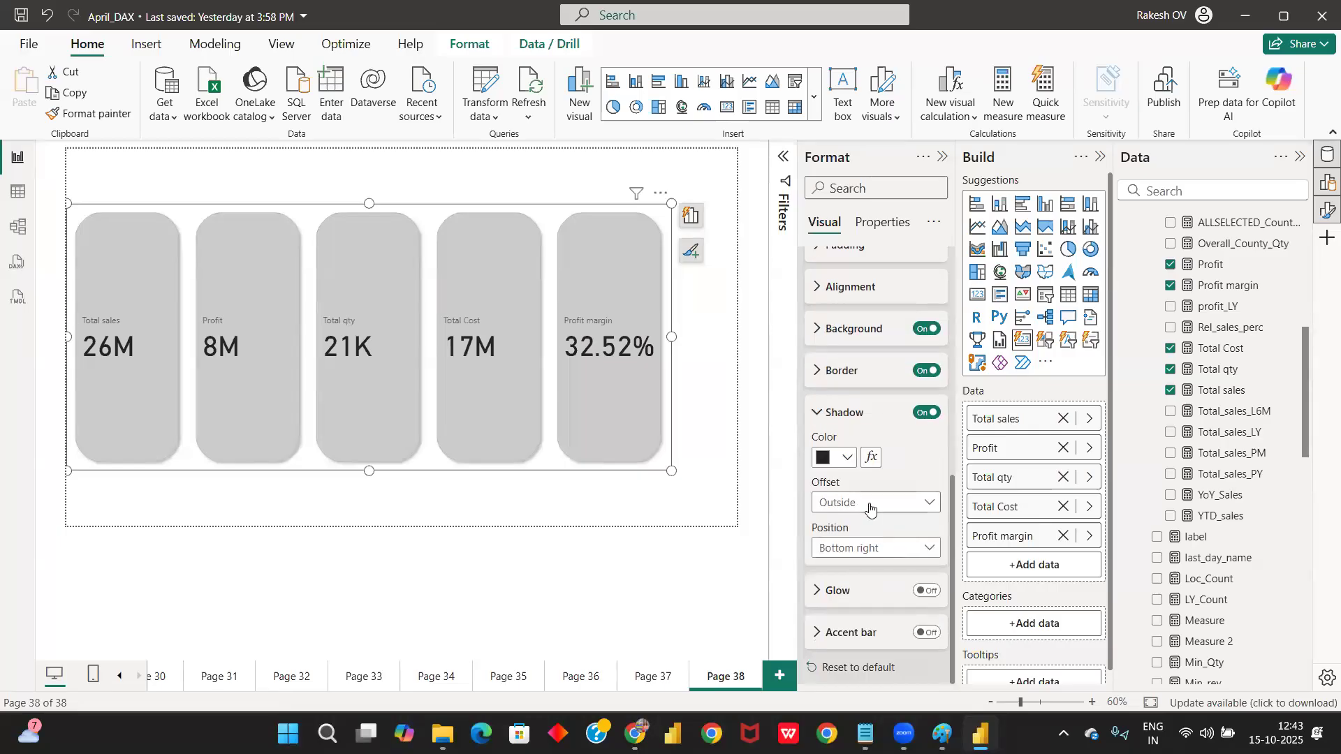
click(868, 503)
click(846, 549)
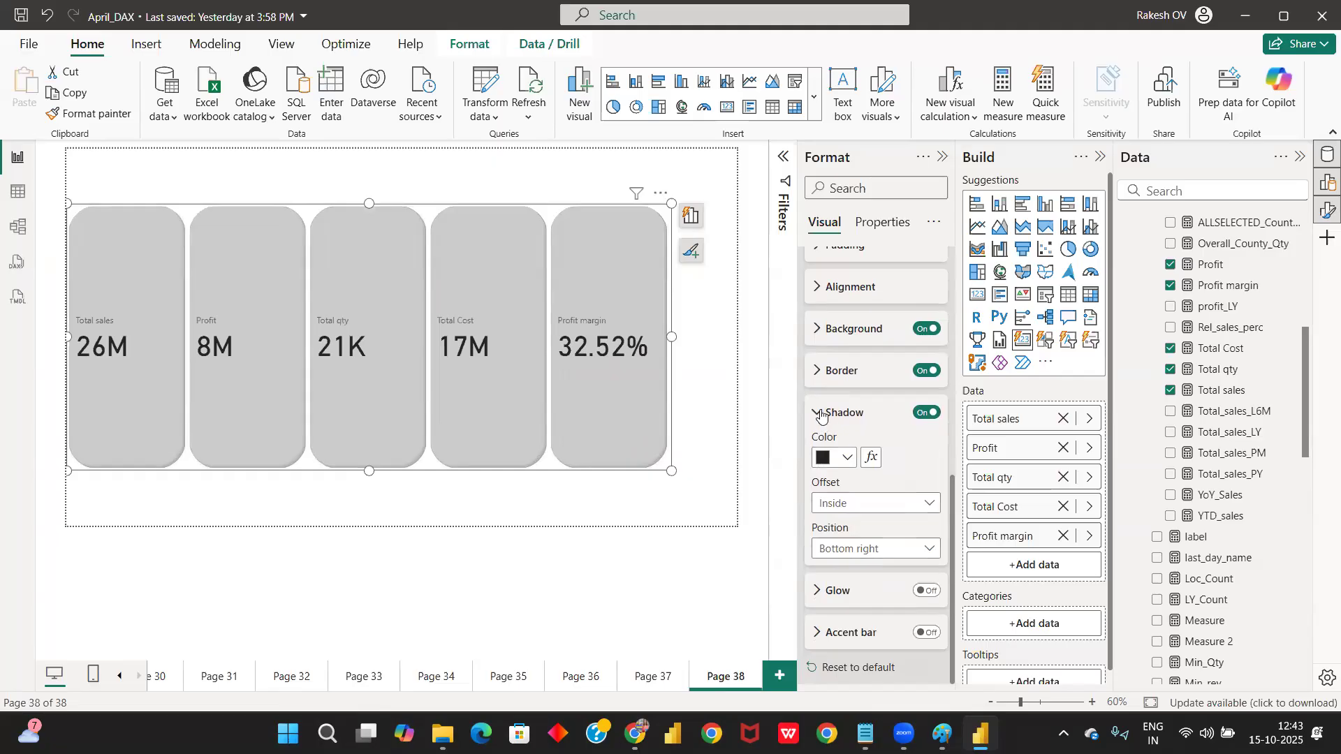
click(821, 413)
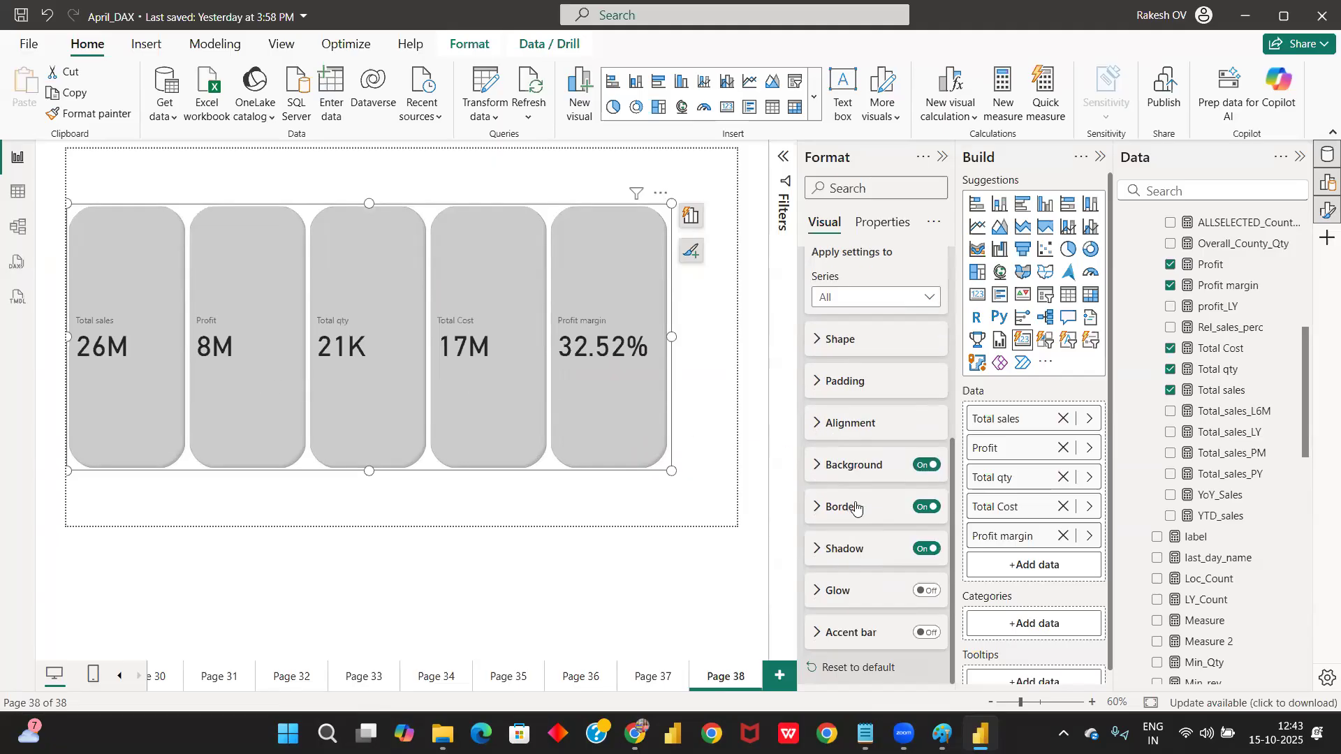
Step: Try the glow effect on all cards and turn it back off
click(927, 592)
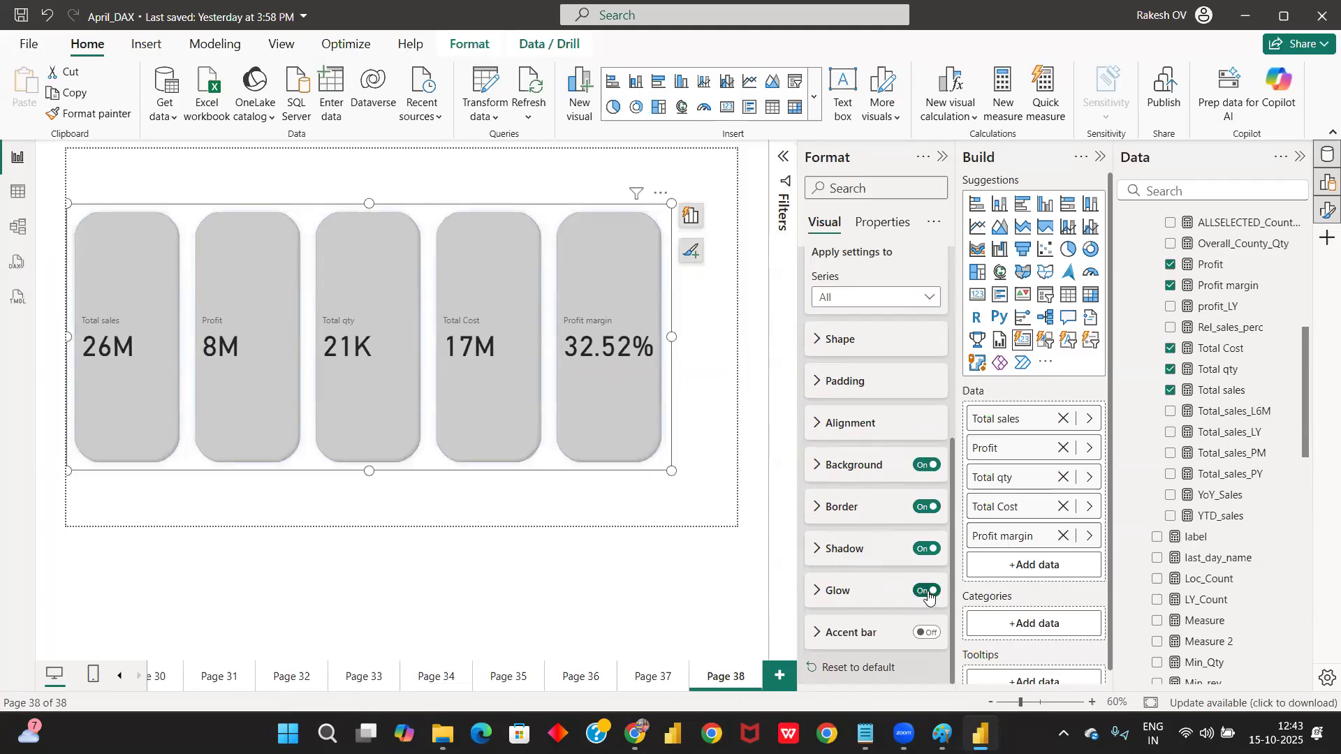
click(929, 594)
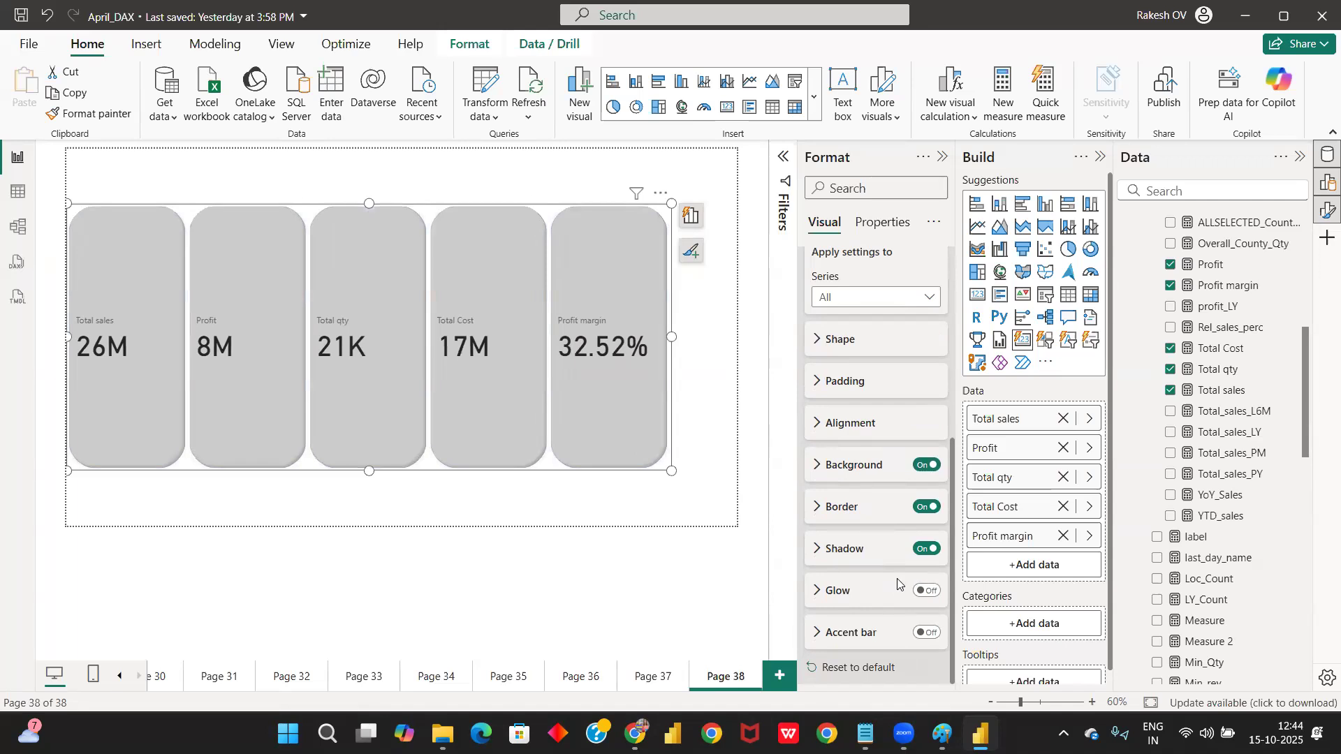
Step: Collapse the card settings and enlarge the card visual so it nearly spans the width of the page
scroll(897, 584, up, 5)
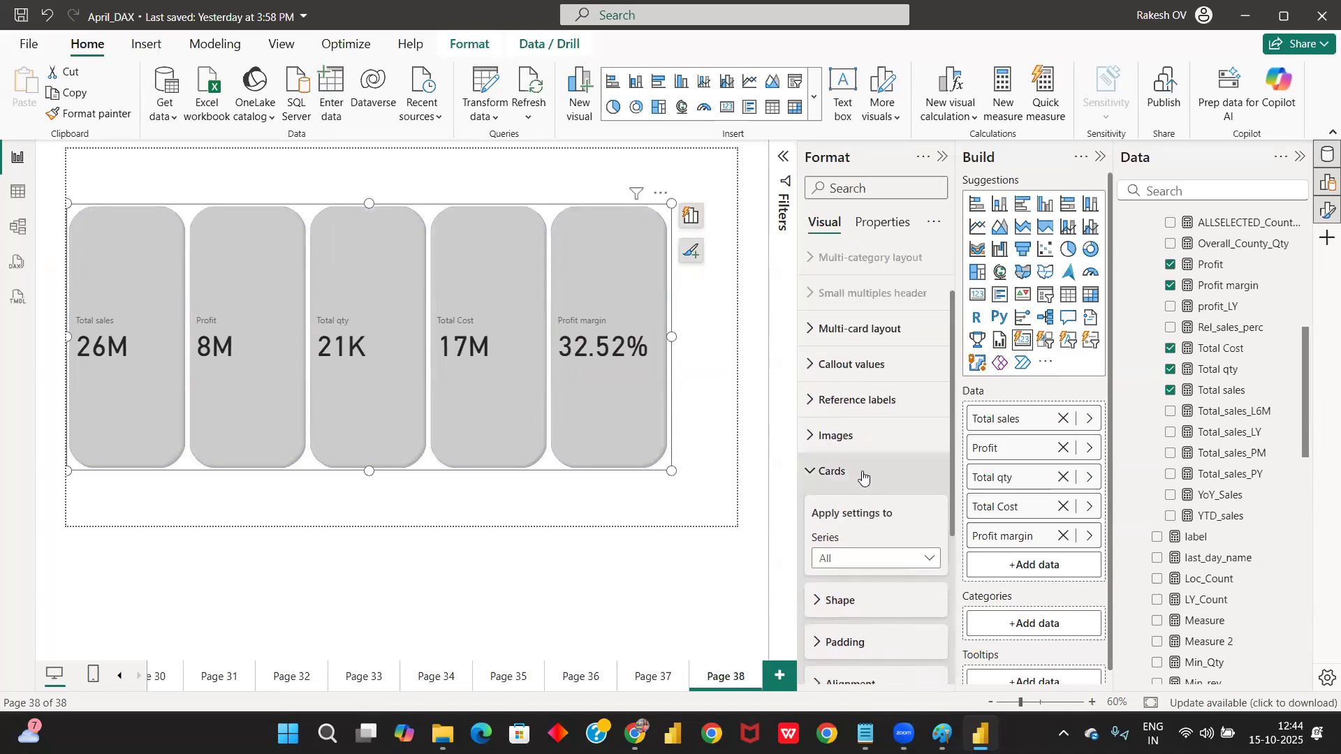
click(863, 473)
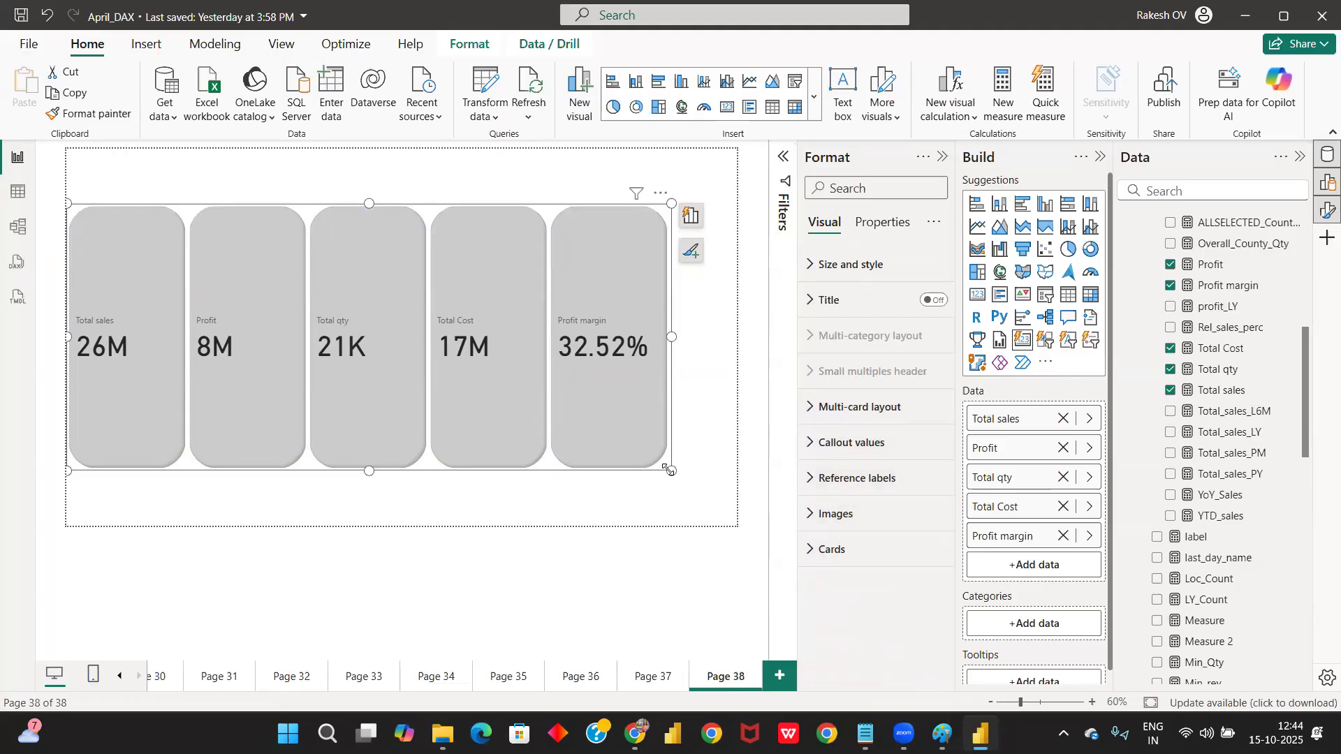
drag(672, 470, 716, 480)
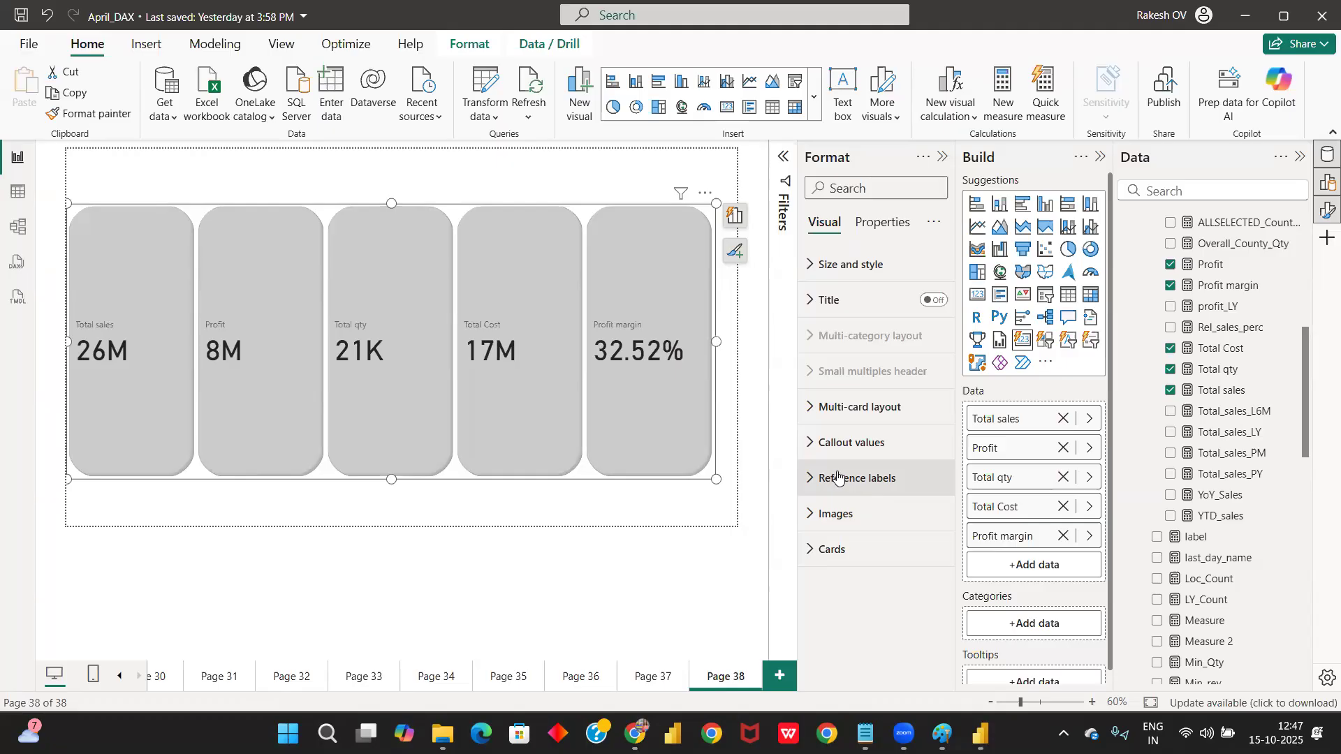
Step: Add the Total_sales_LY measure as a reference label for the Total sales series
click(823, 481)
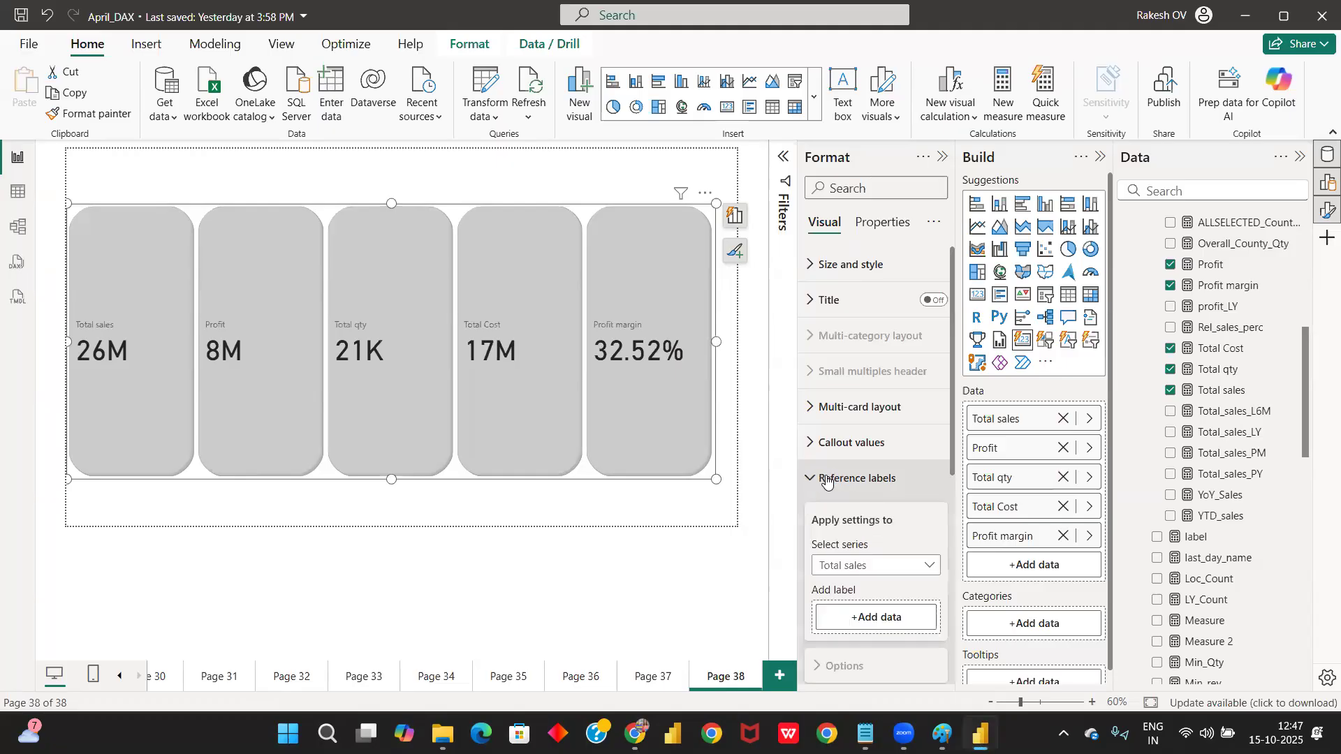
scroll(824, 481, down, 3)
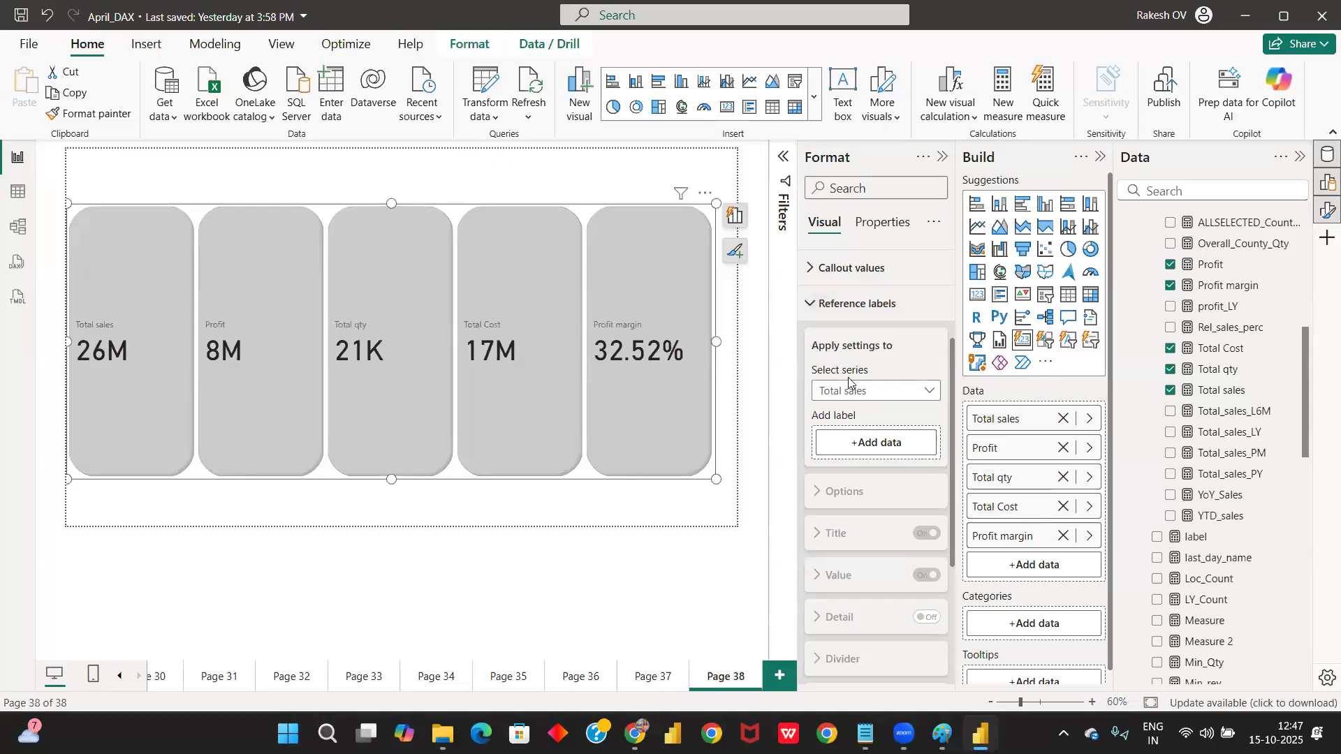
scroll(848, 433, down, 3)
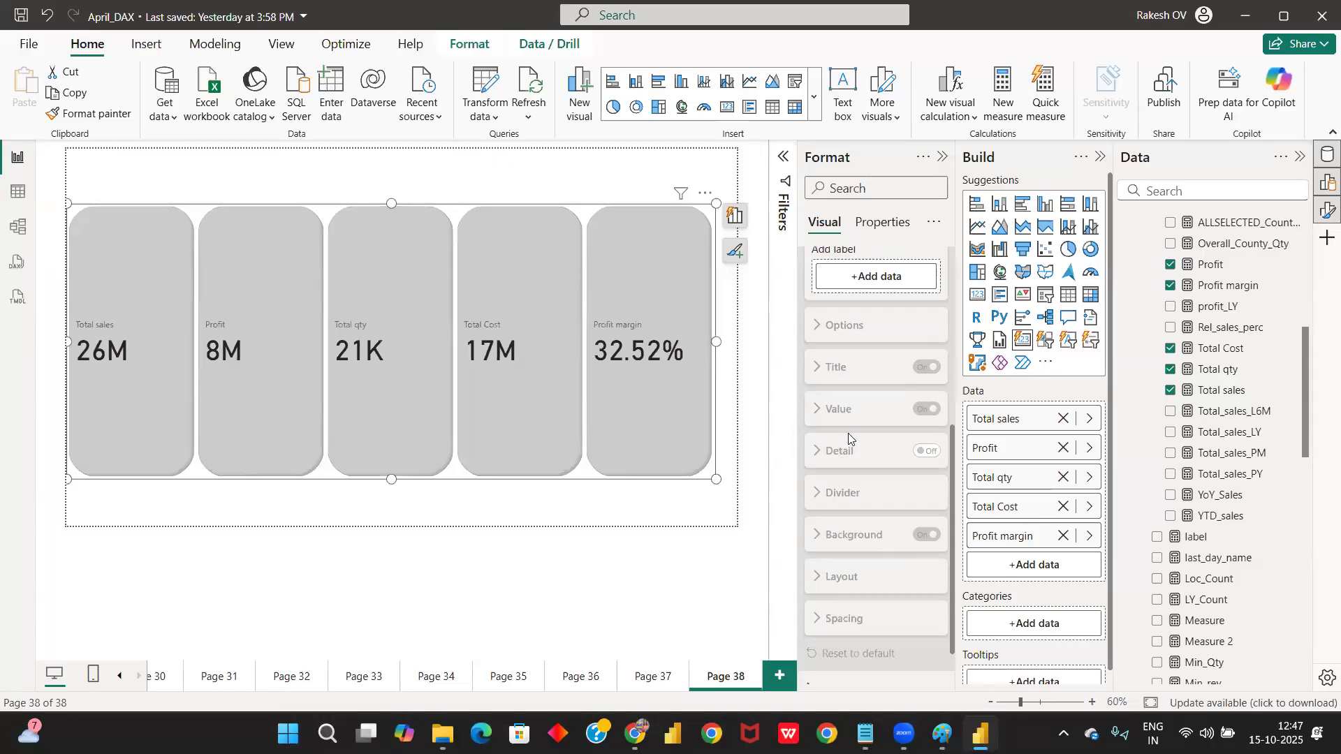
scroll(848, 433, up, 3)
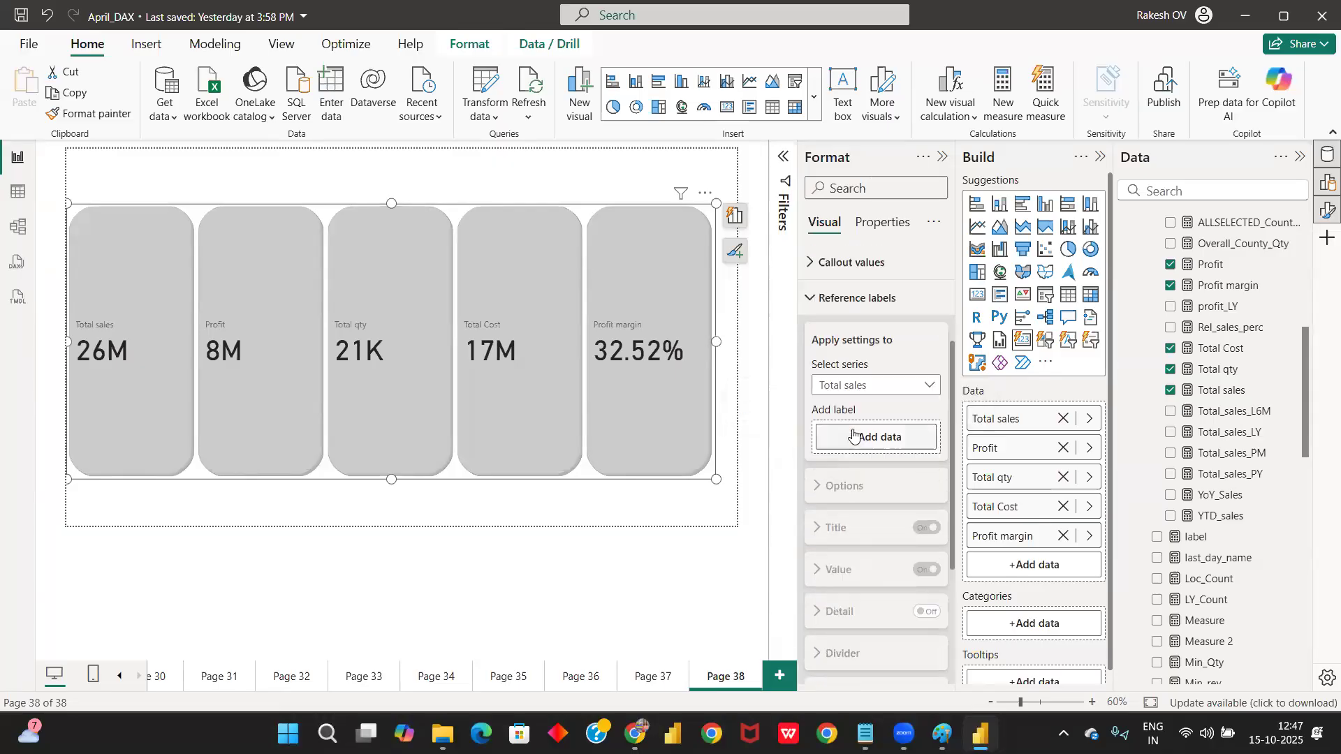
click(873, 400)
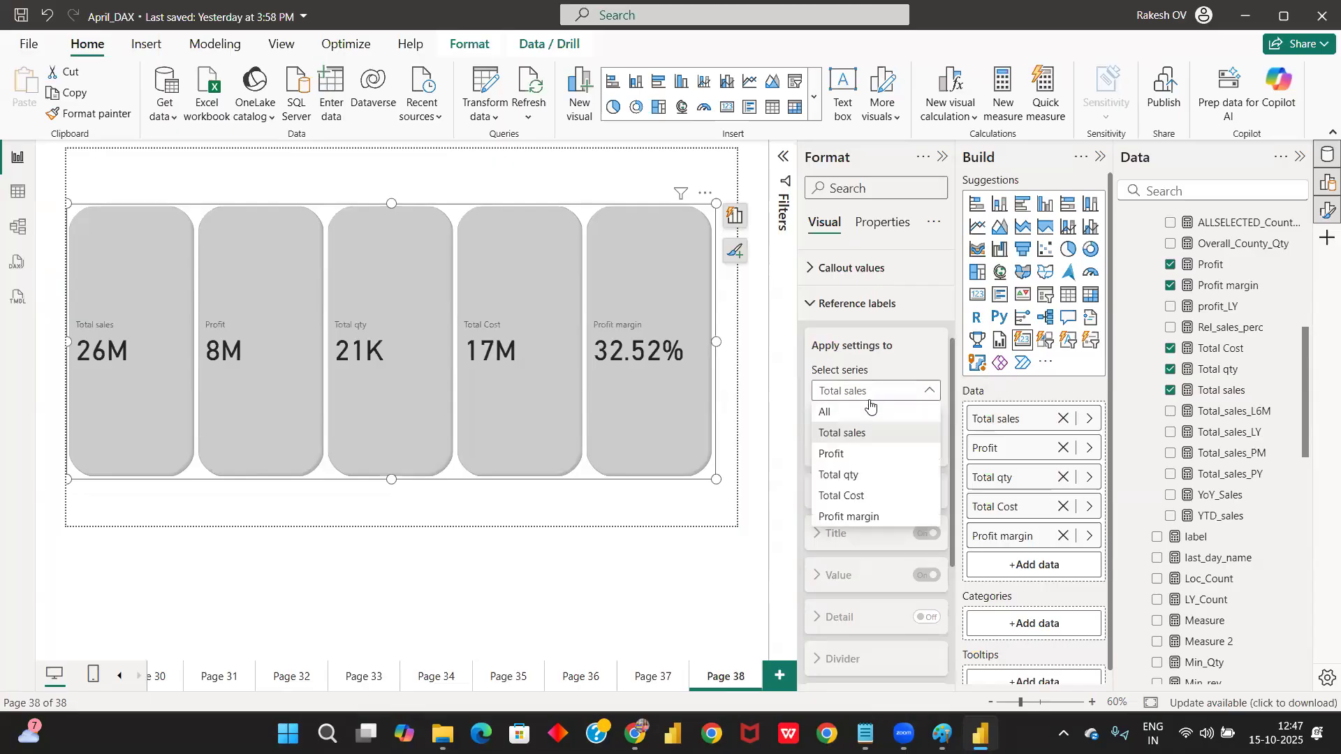
click(857, 434)
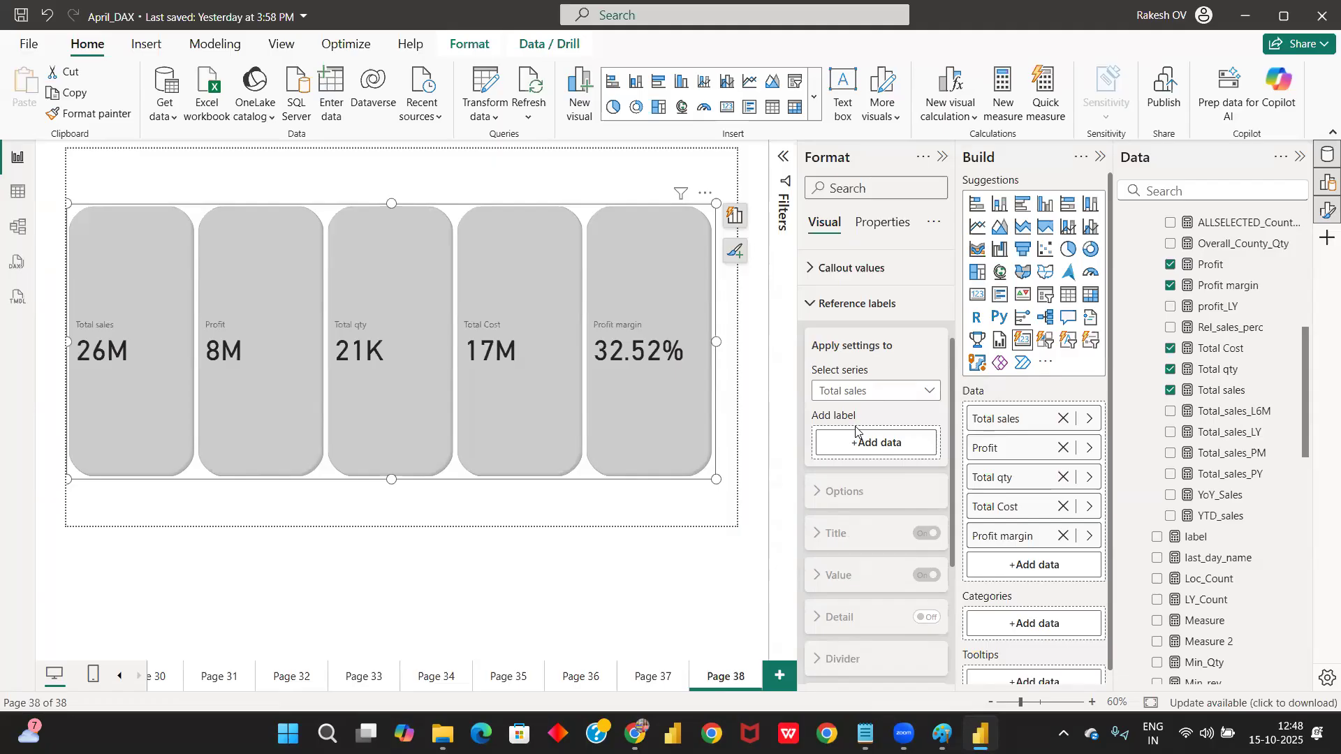
drag(1201, 436, 864, 440)
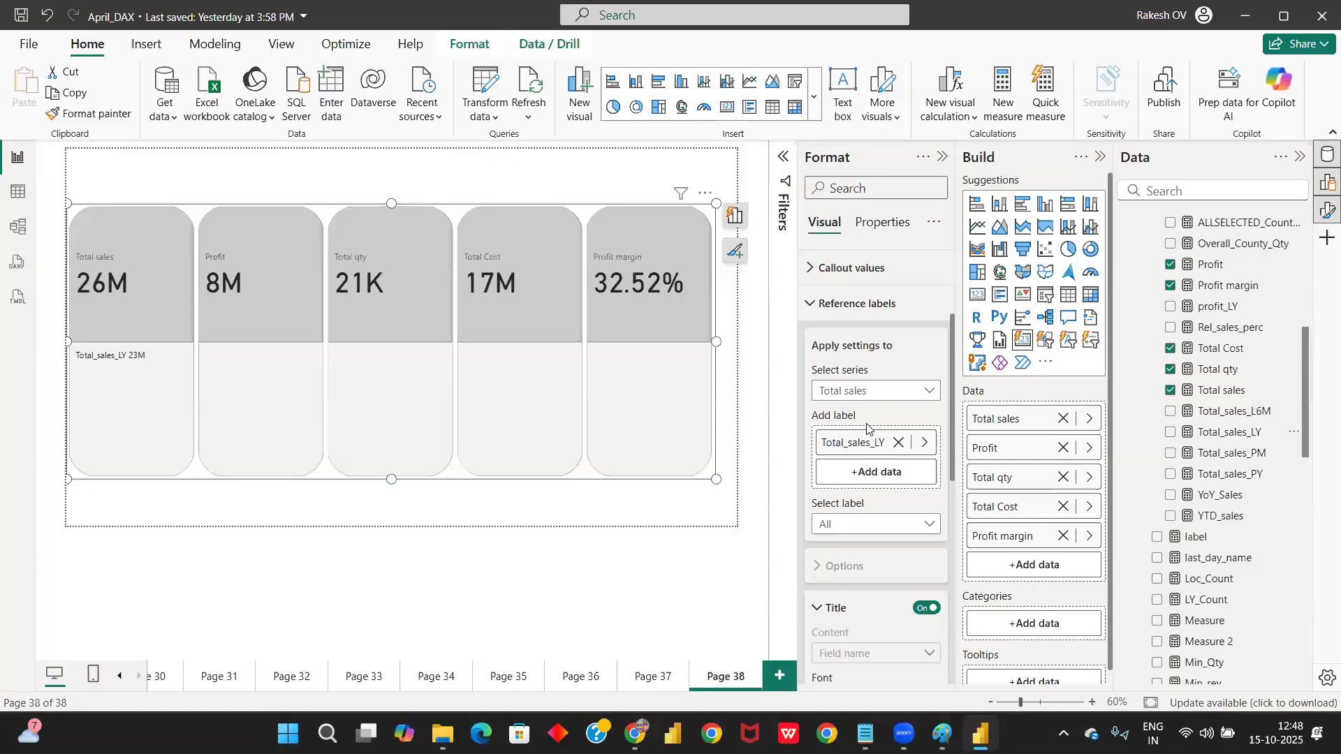
Step: Collapse the reference label's title settings and turn off the divider for the Total sales series
scroll(862, 440, down, 5)
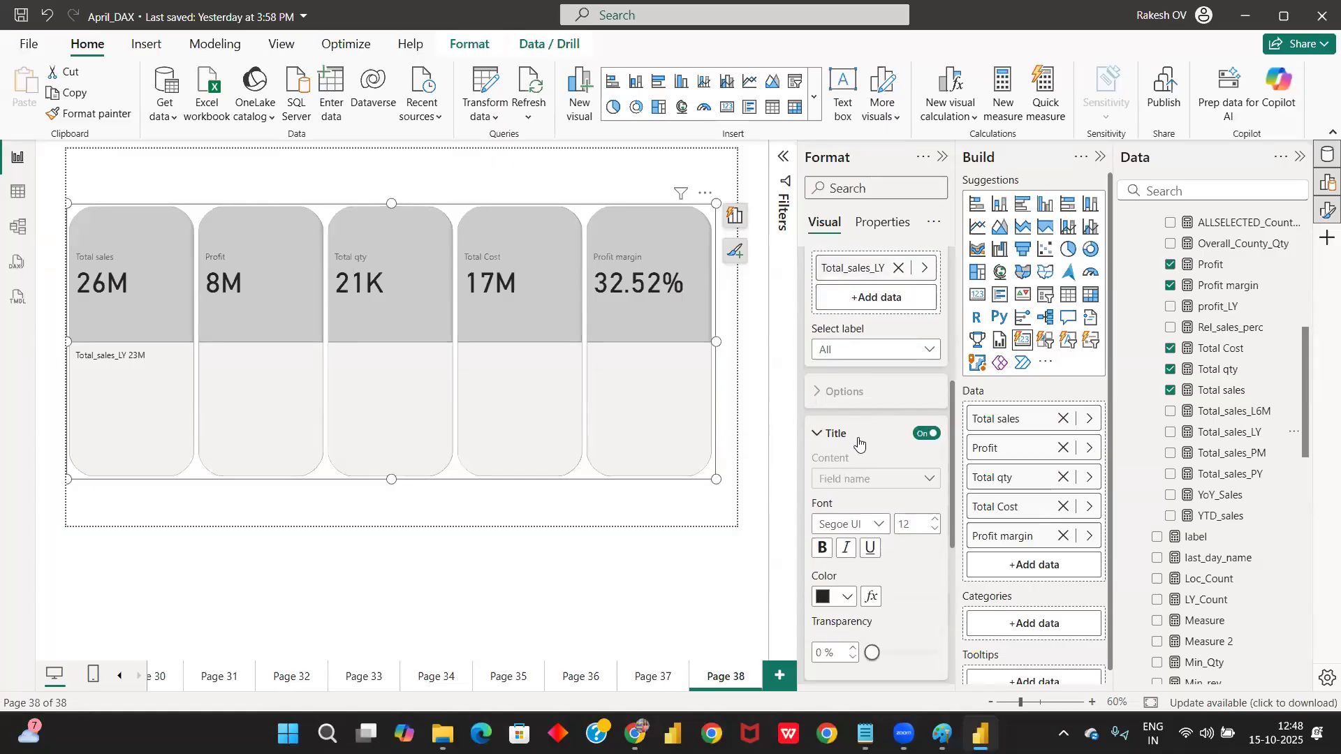
click(859, 442)
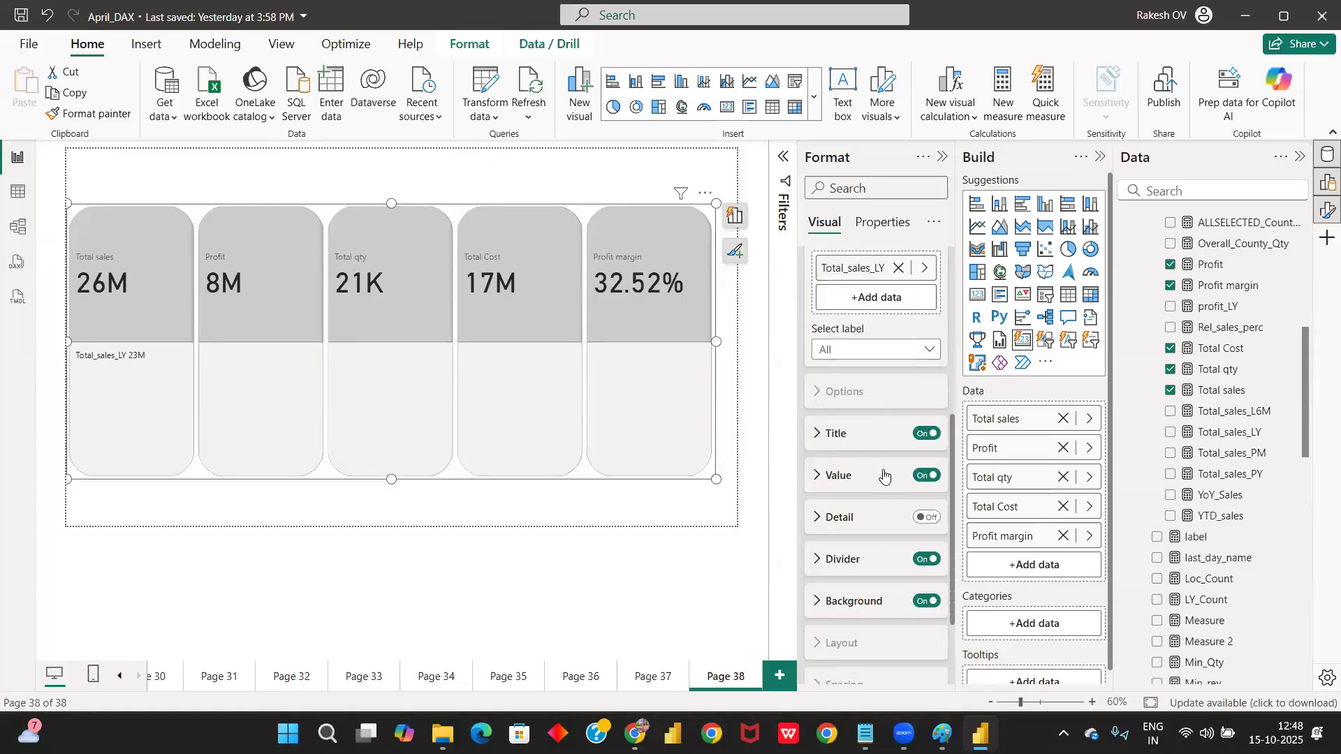
click(927, 562)
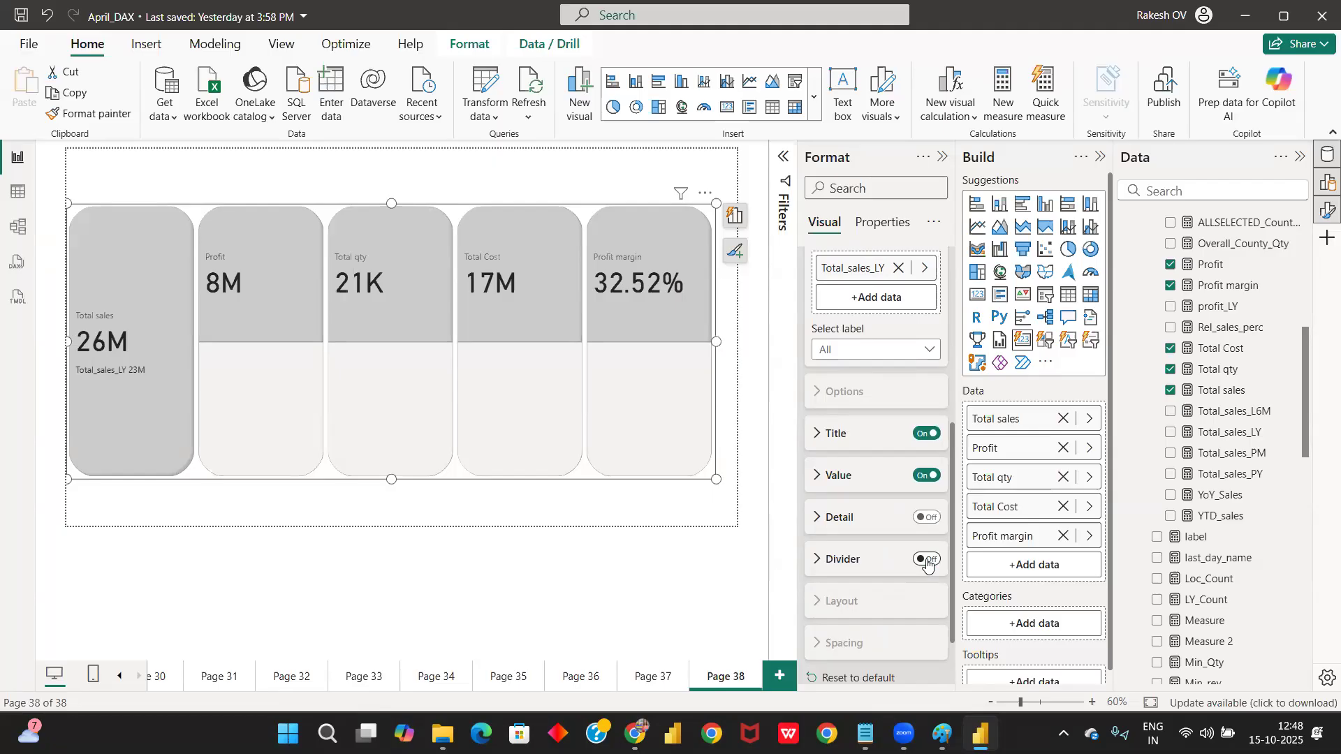
Step: Add the profit_LY measure as a reference label for the Profit series
scroll(900, 433, up, 3)
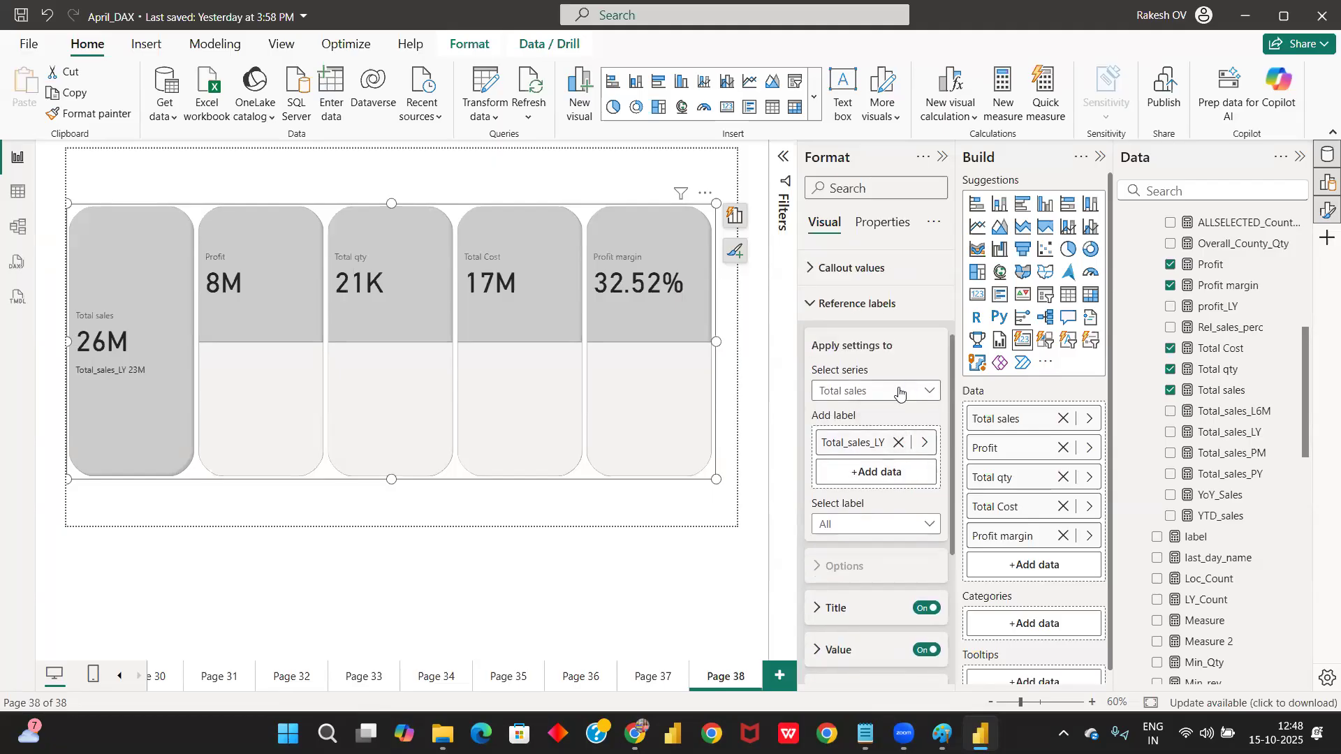
click(899, 393)
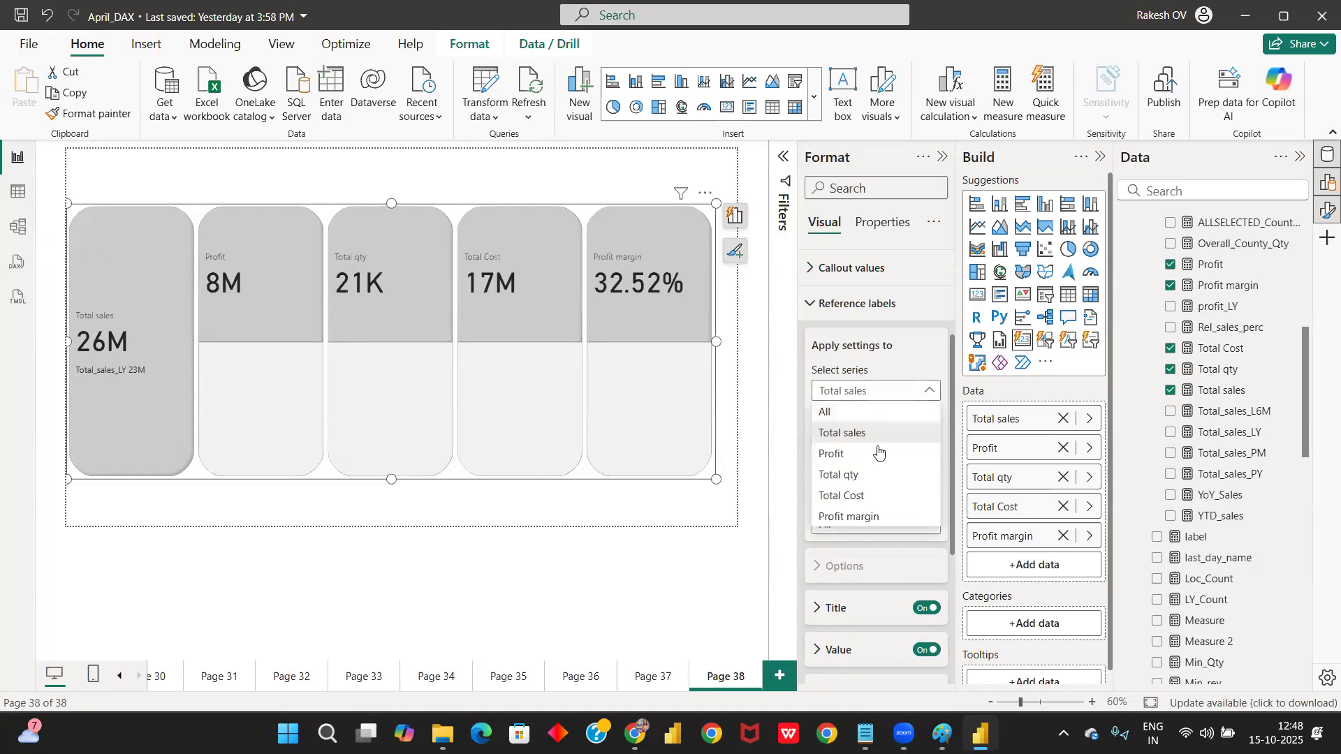
click(876, 455)
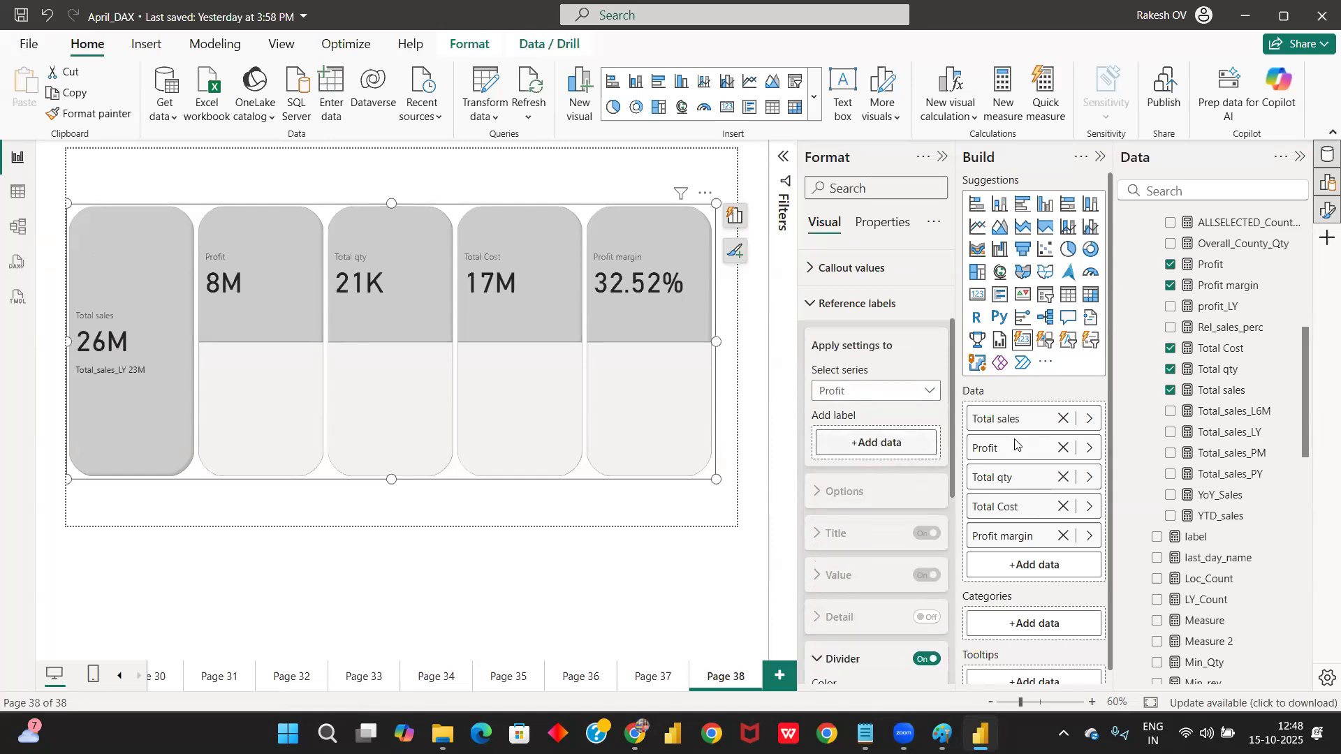
drag(1215, 308, 912, 445)
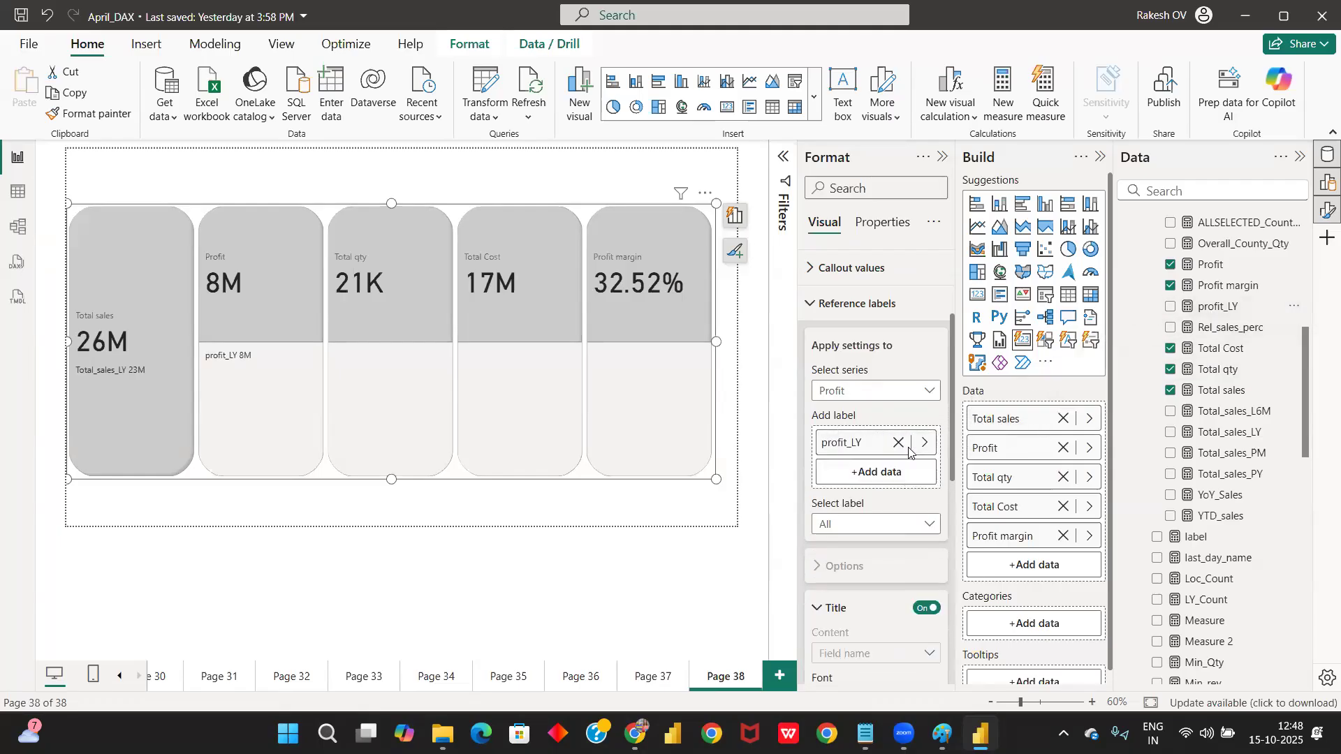
Step: Turn off the reference label divider for the Profit series and collapse the reference label settings
scroll(901, 447, down, 5)
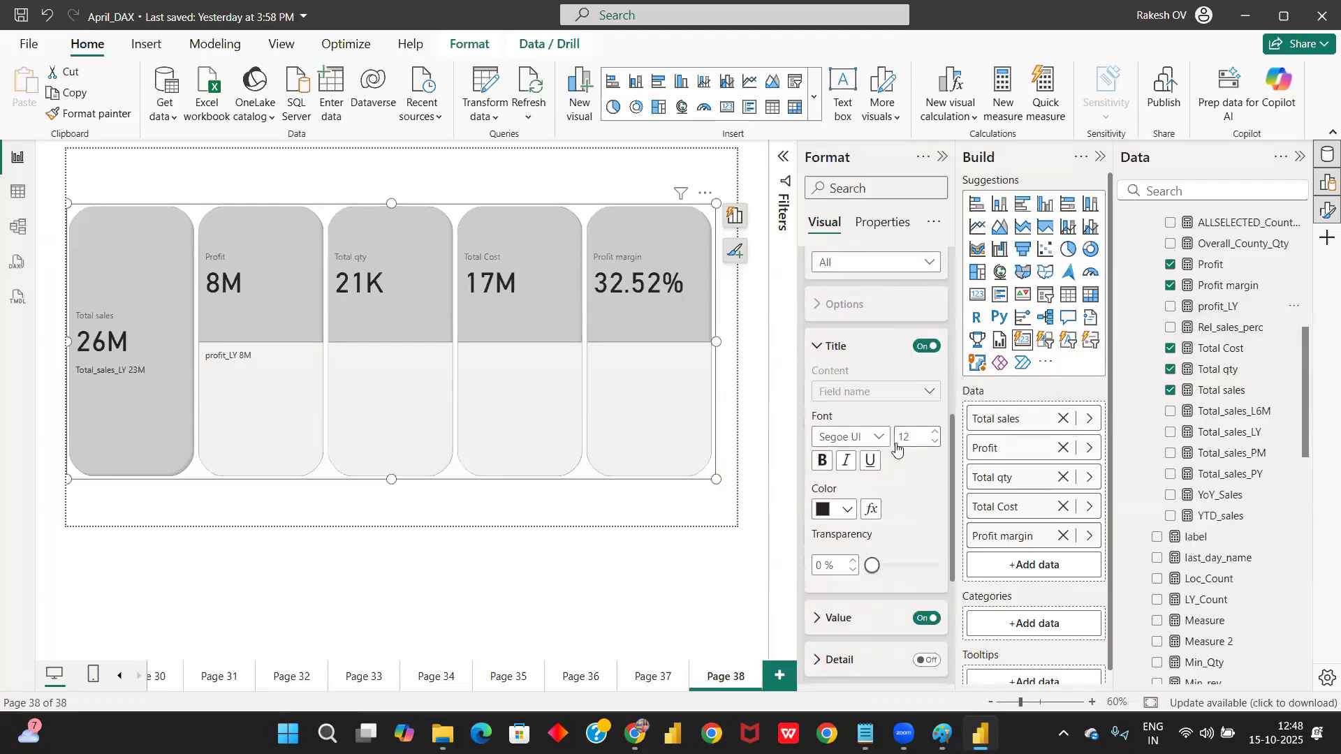
scroll(906, 519, down, 3)
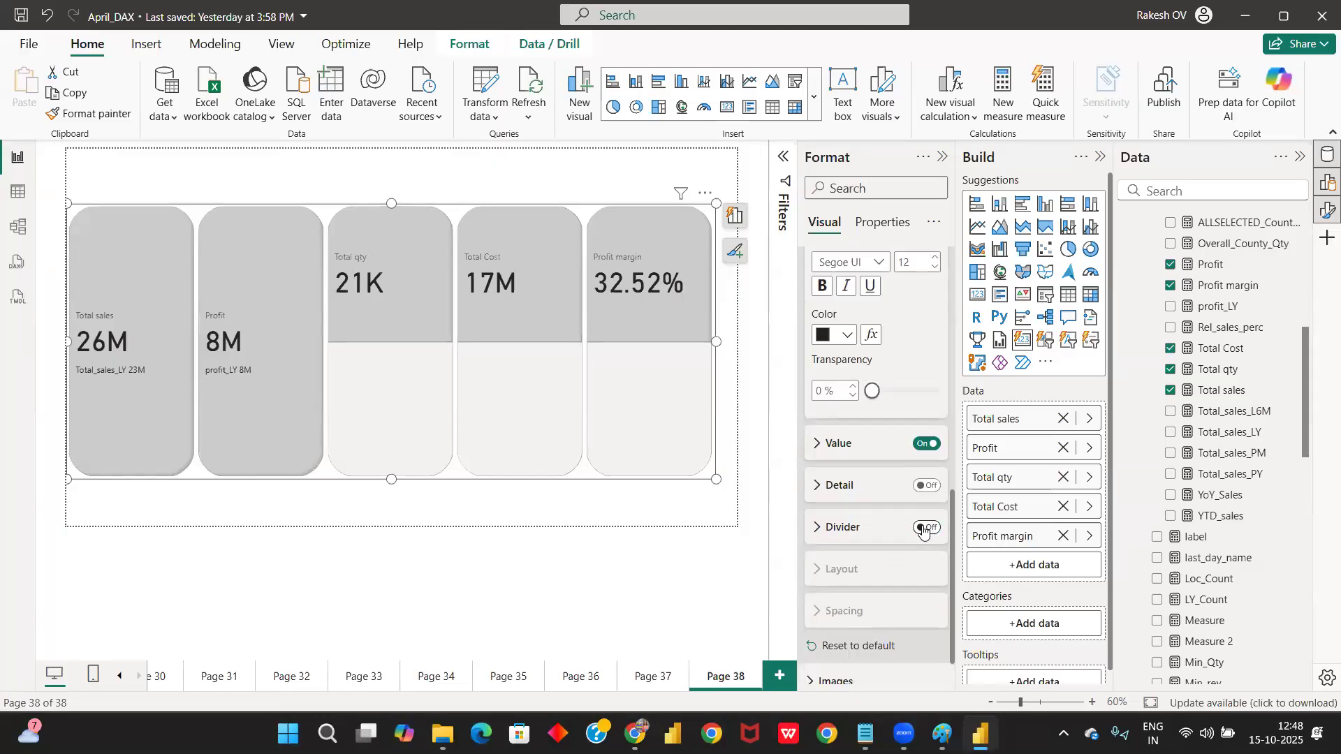
scroll(922, 529, up, 3)
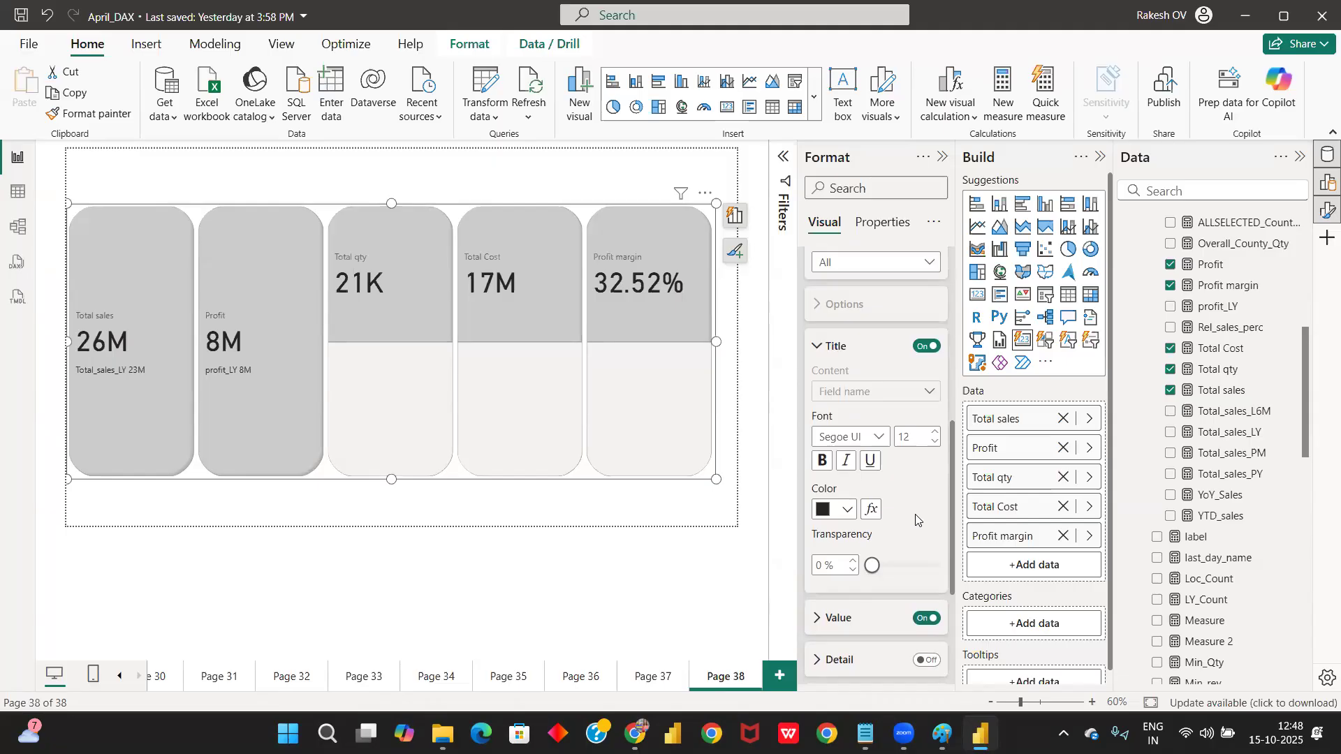
scroll(881, 466, up, 6)
scroll(882, 466, down, 3)
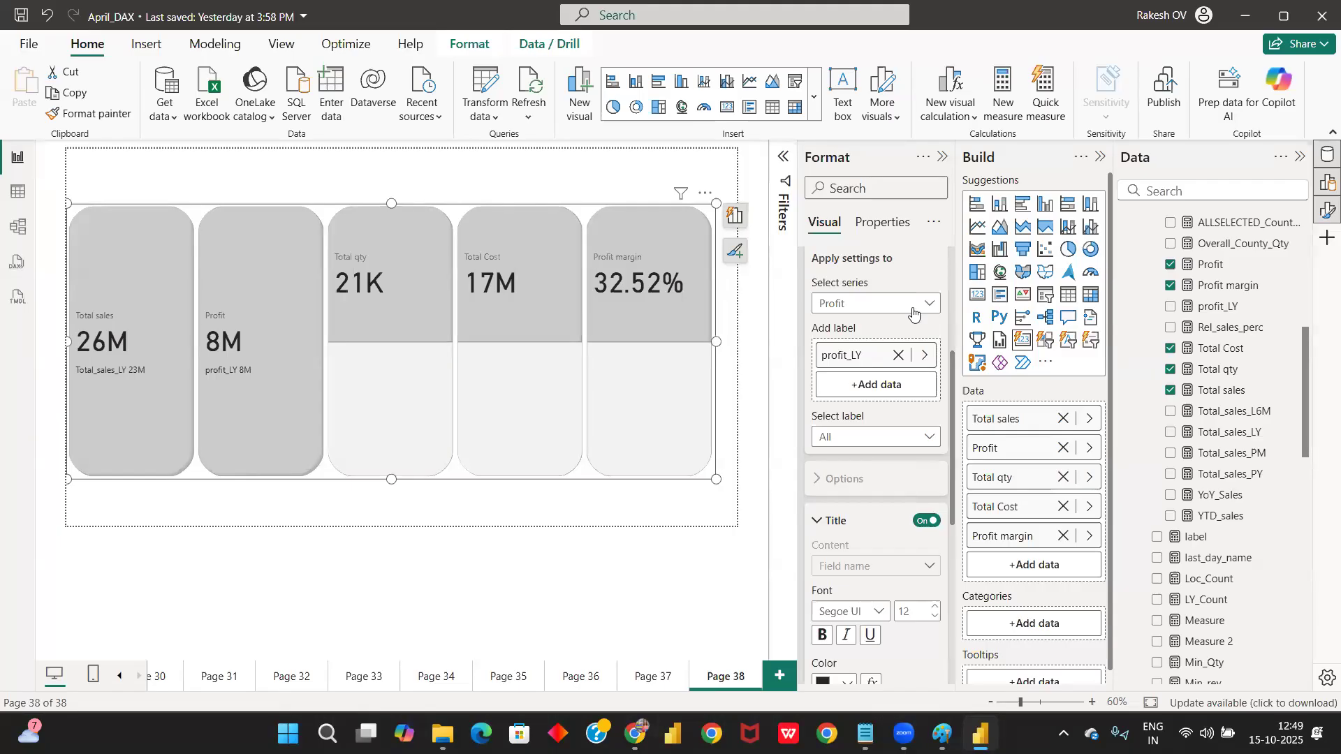
scroll(913, 313, up, 2)
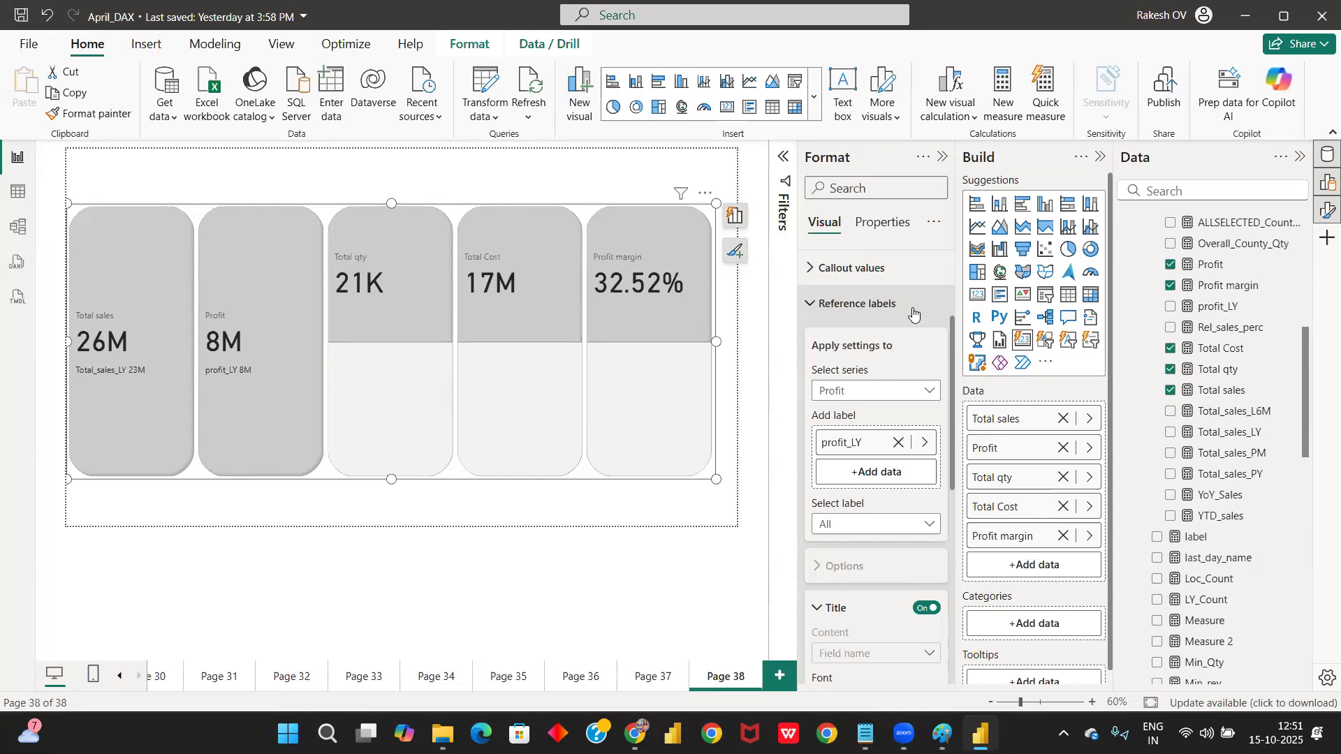
click(868, 305)
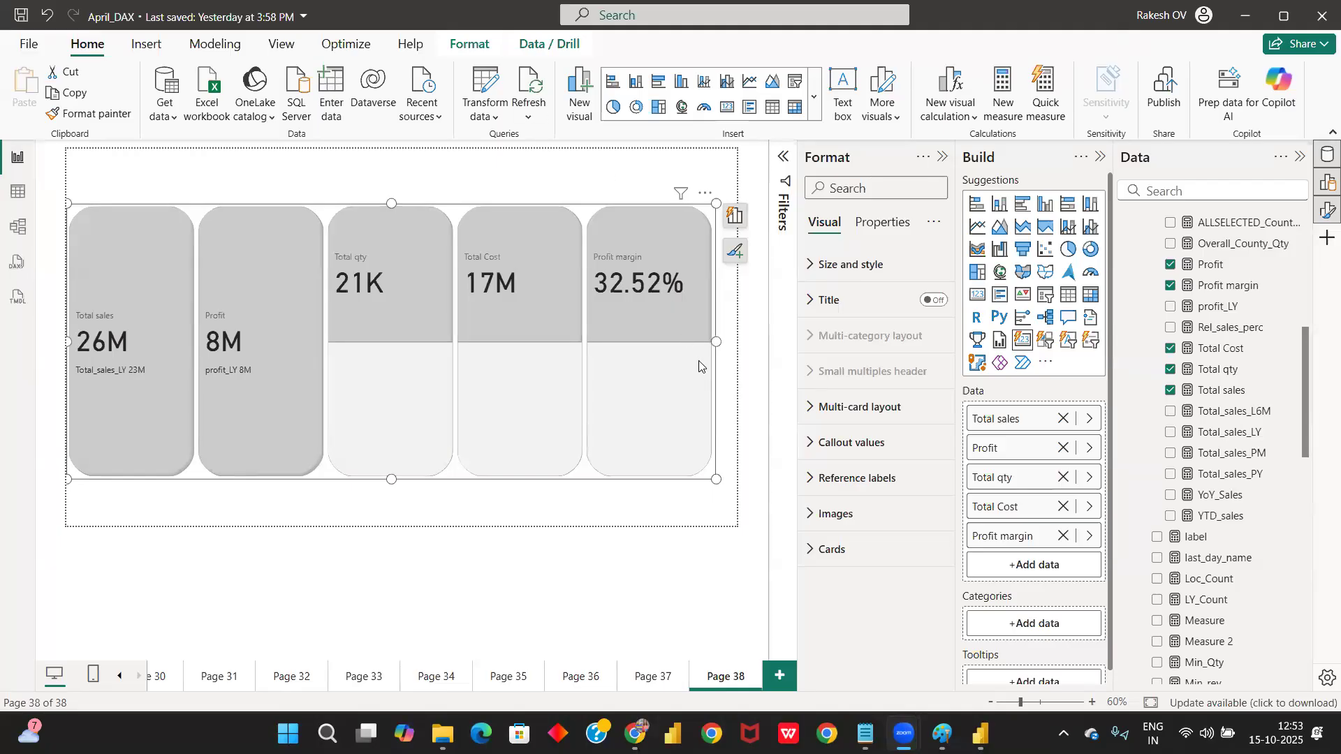
click(811, 518)
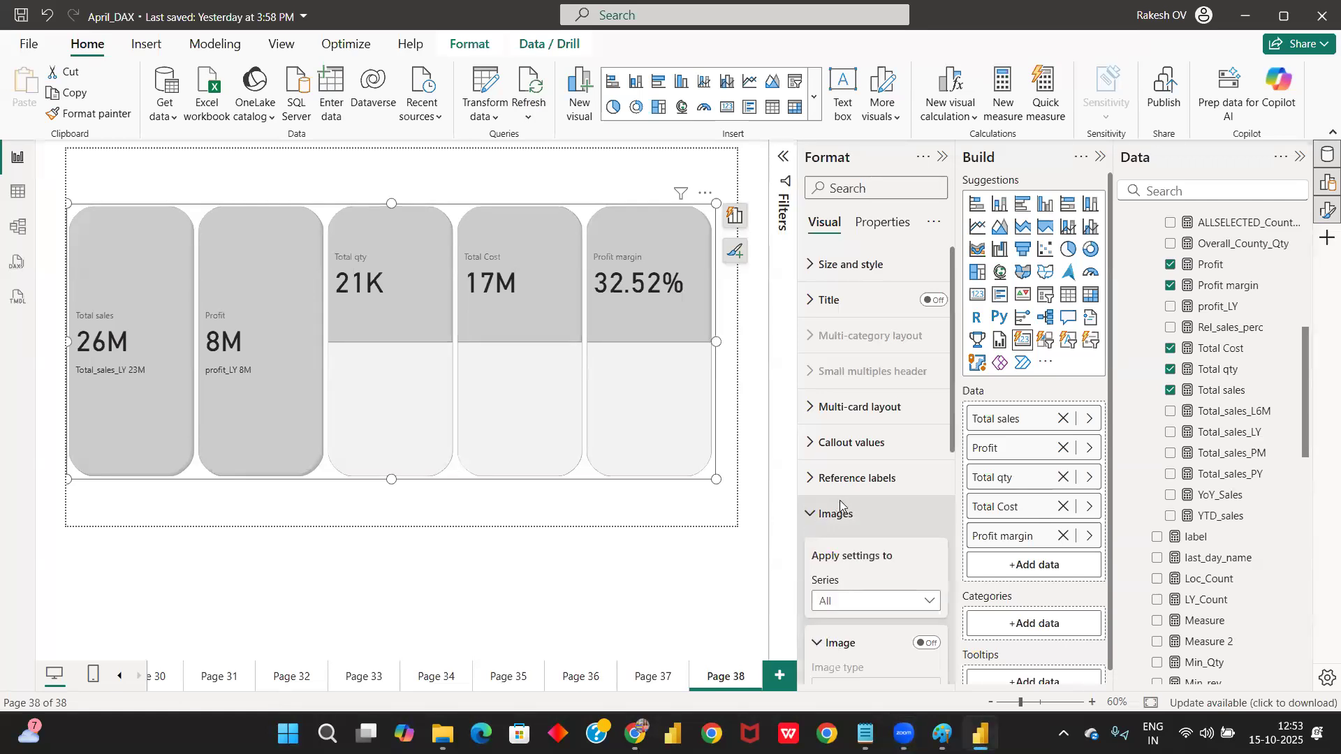
scroll(840, 500, down, 3)
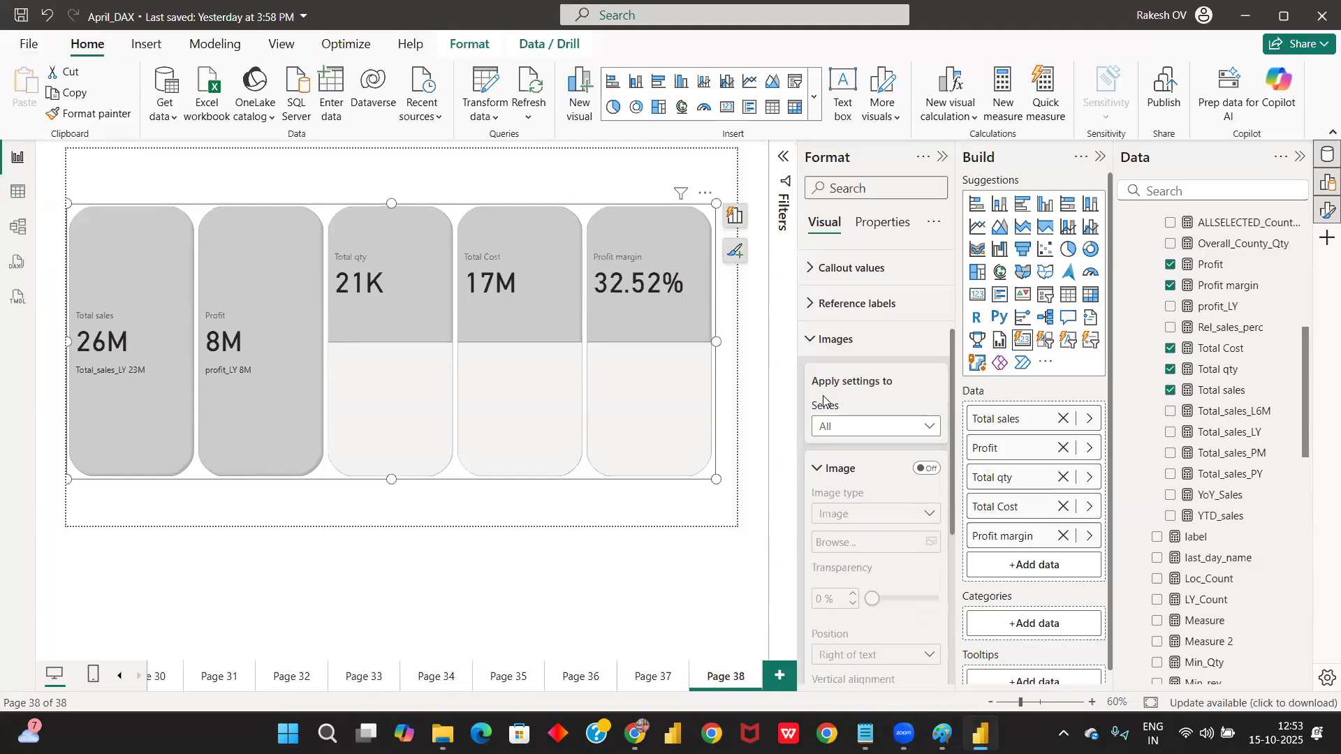
click(861, 424)
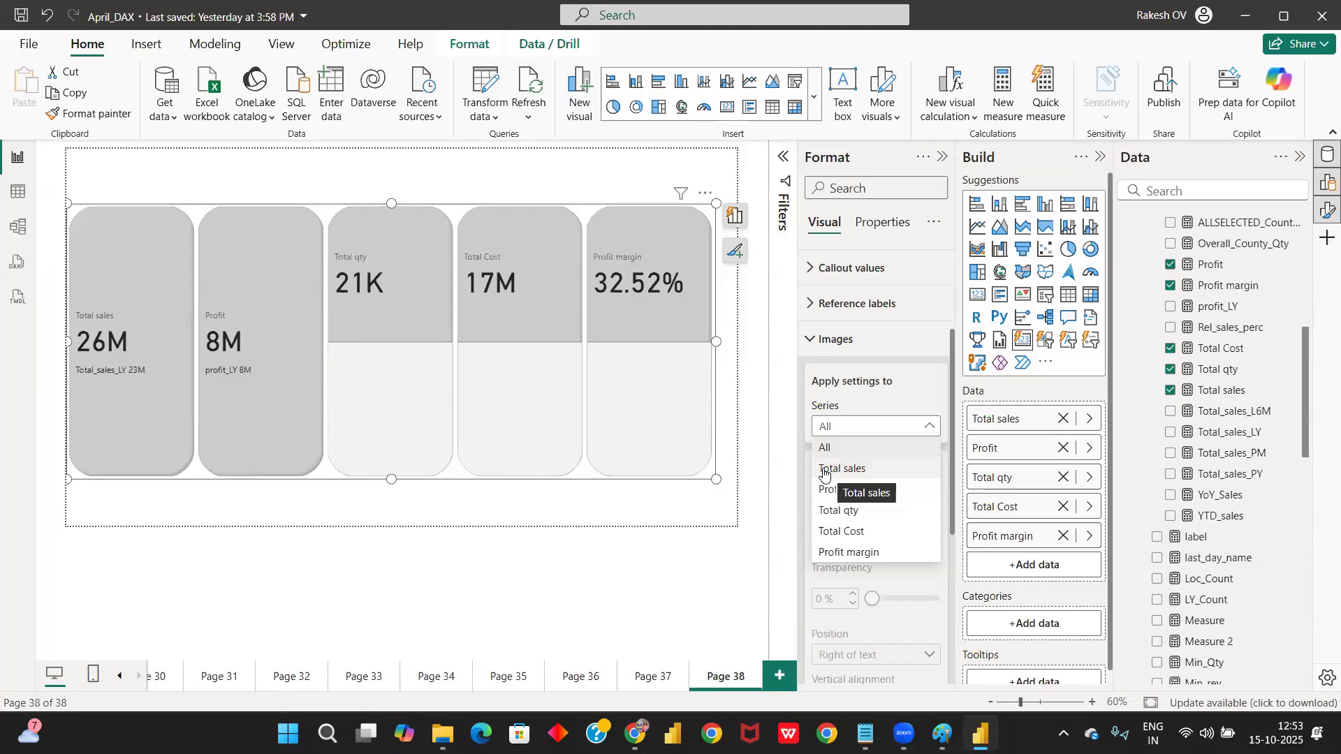
click(831, 306)
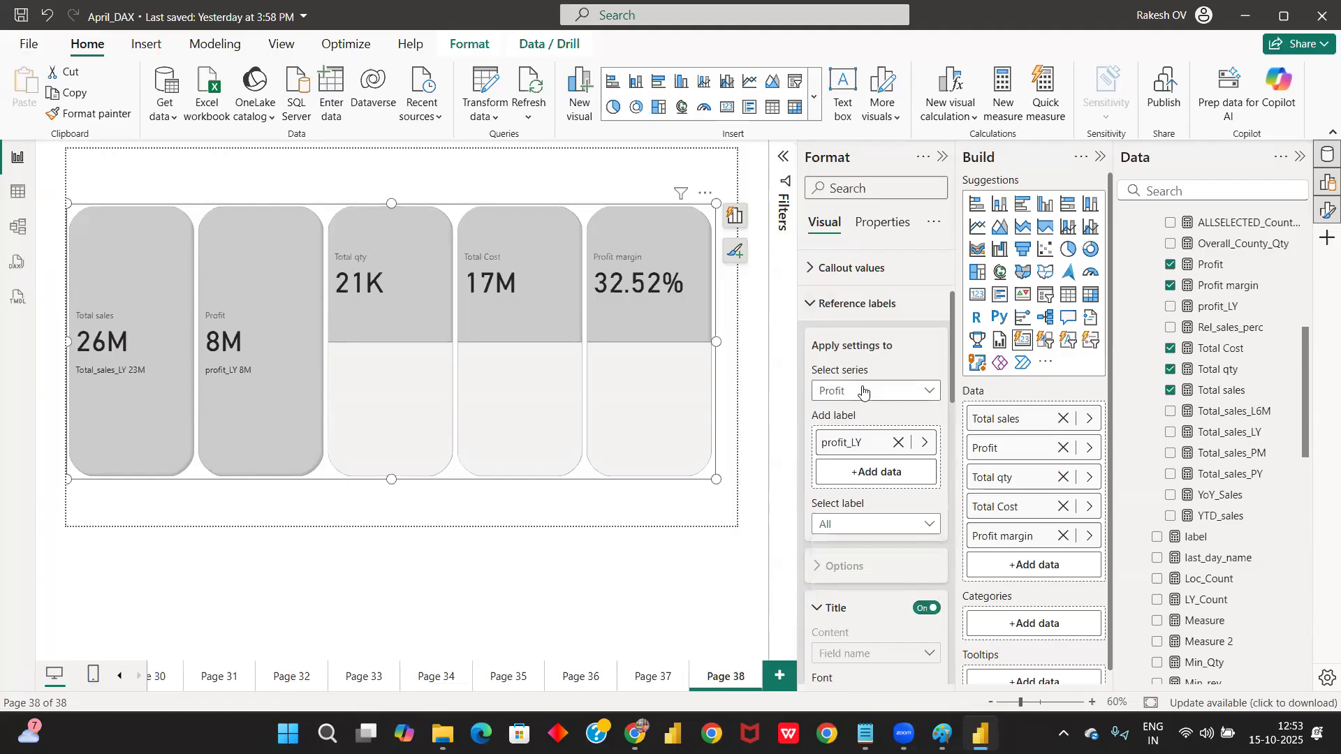
click(864, 391)
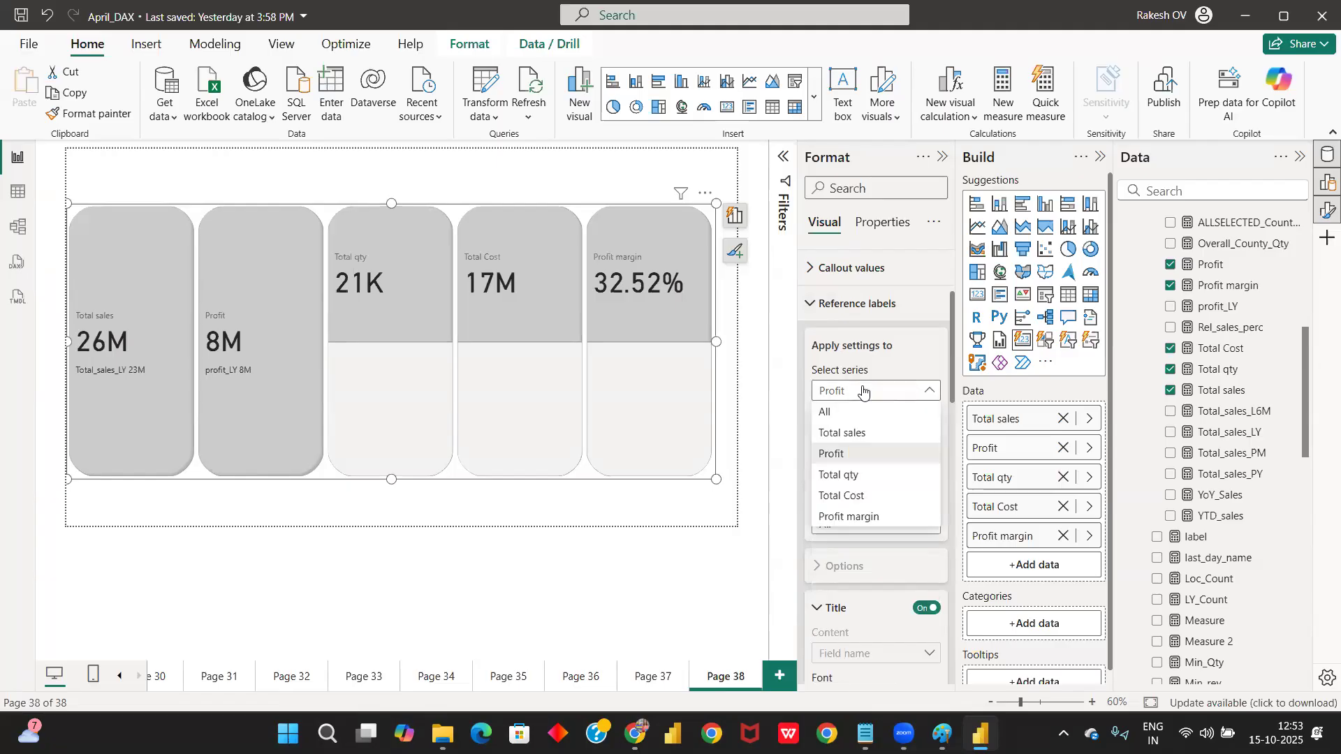
click(855, 365)
Step: Turn on the image for the Total sales series in the card's image settings
click(837, 315)
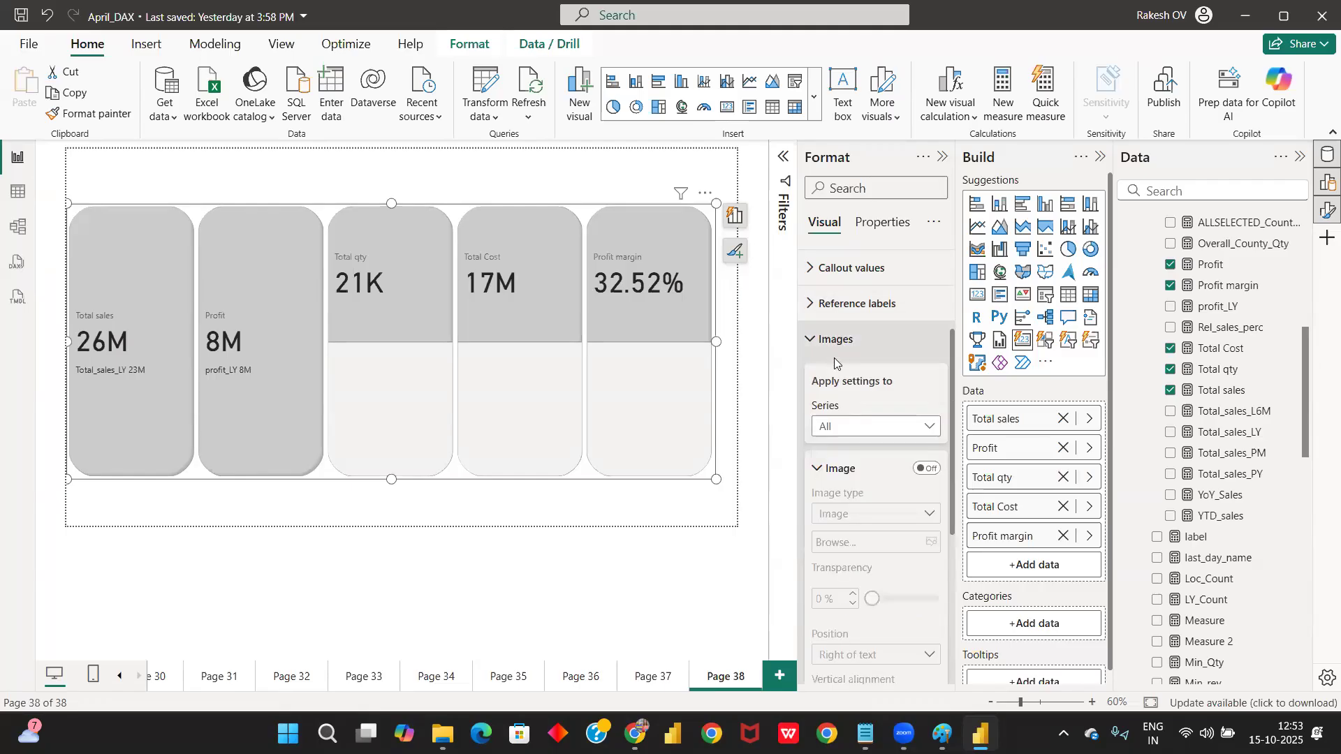
click(864, 427)
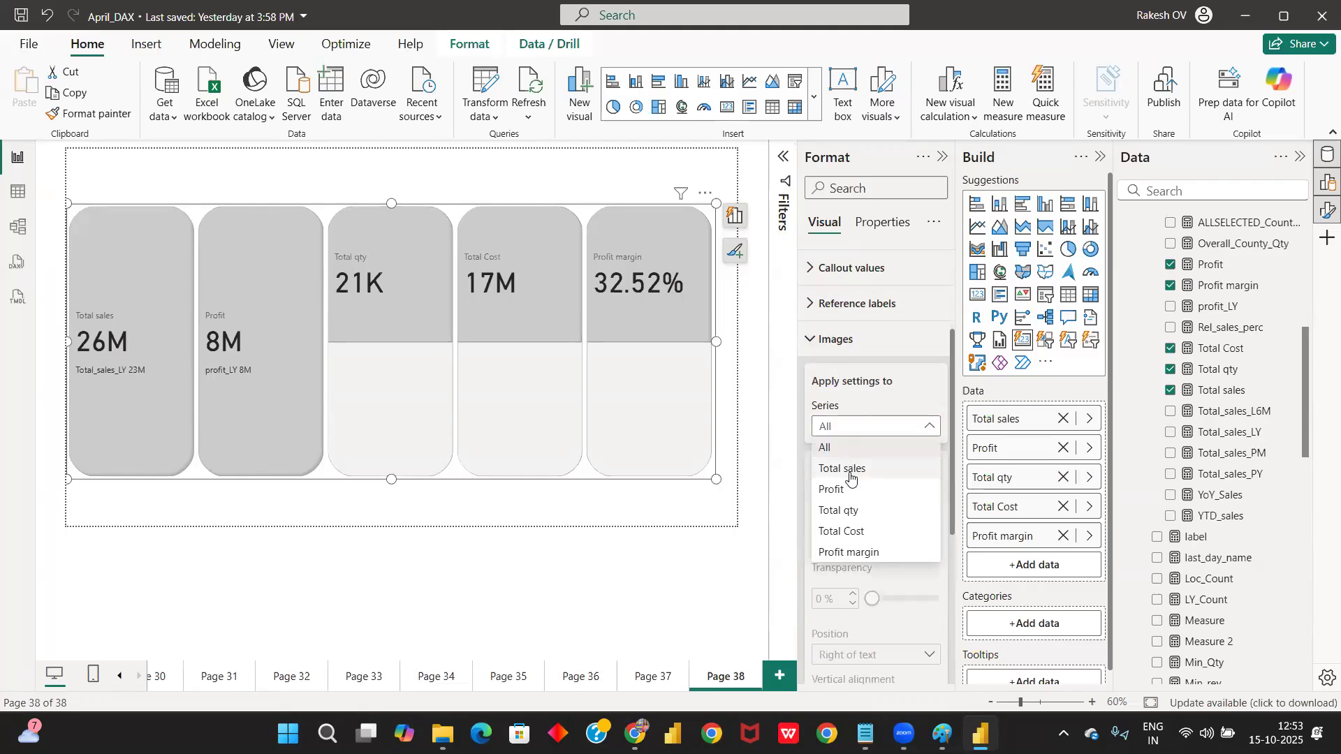
click(850, 477)
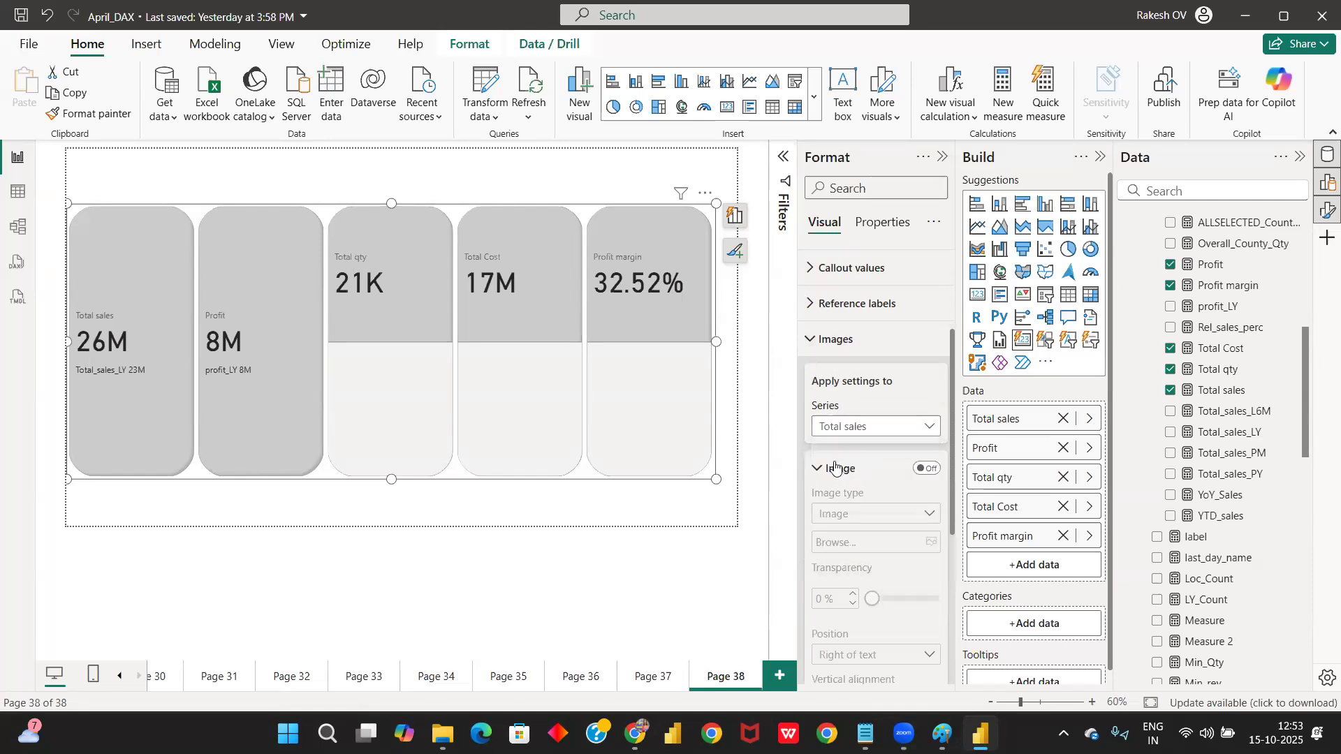
click(832, 466)
click(927, 598)
click(842, 596)
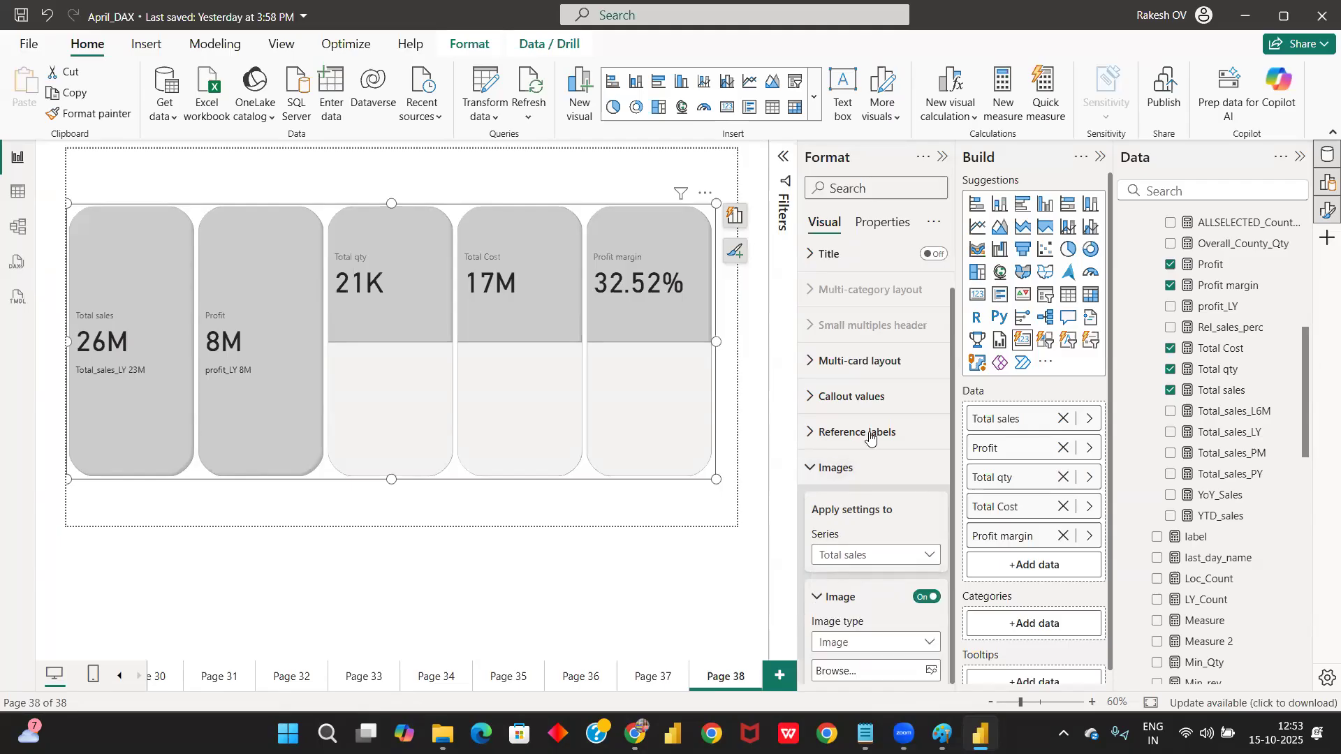
Step: Set the Total sales image type to Image and load share.png from the EXCEL folder on the Desktop
scroll(876, 433, down, 2)
scroll(874, 437, down, 4)
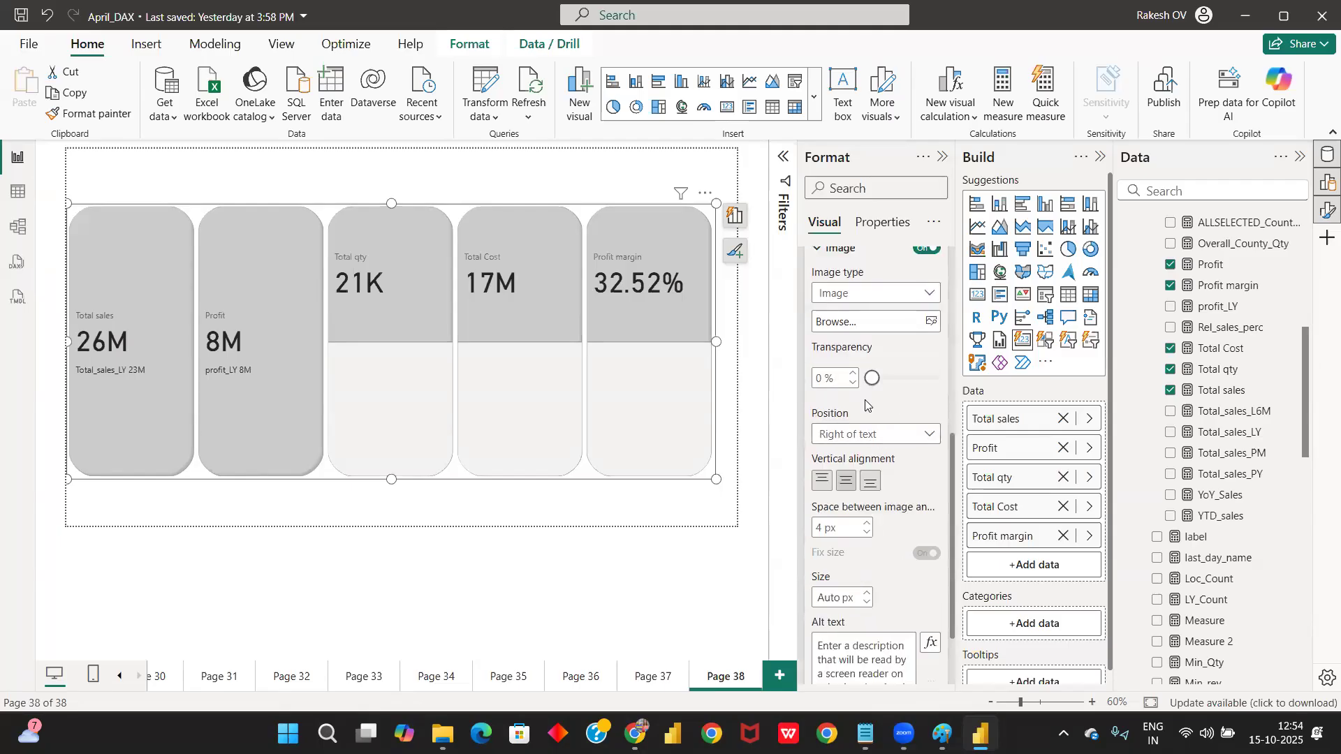
scroll(874, 395, up, 2)
scroll(874, 395, up, 1)
click(866, 381)
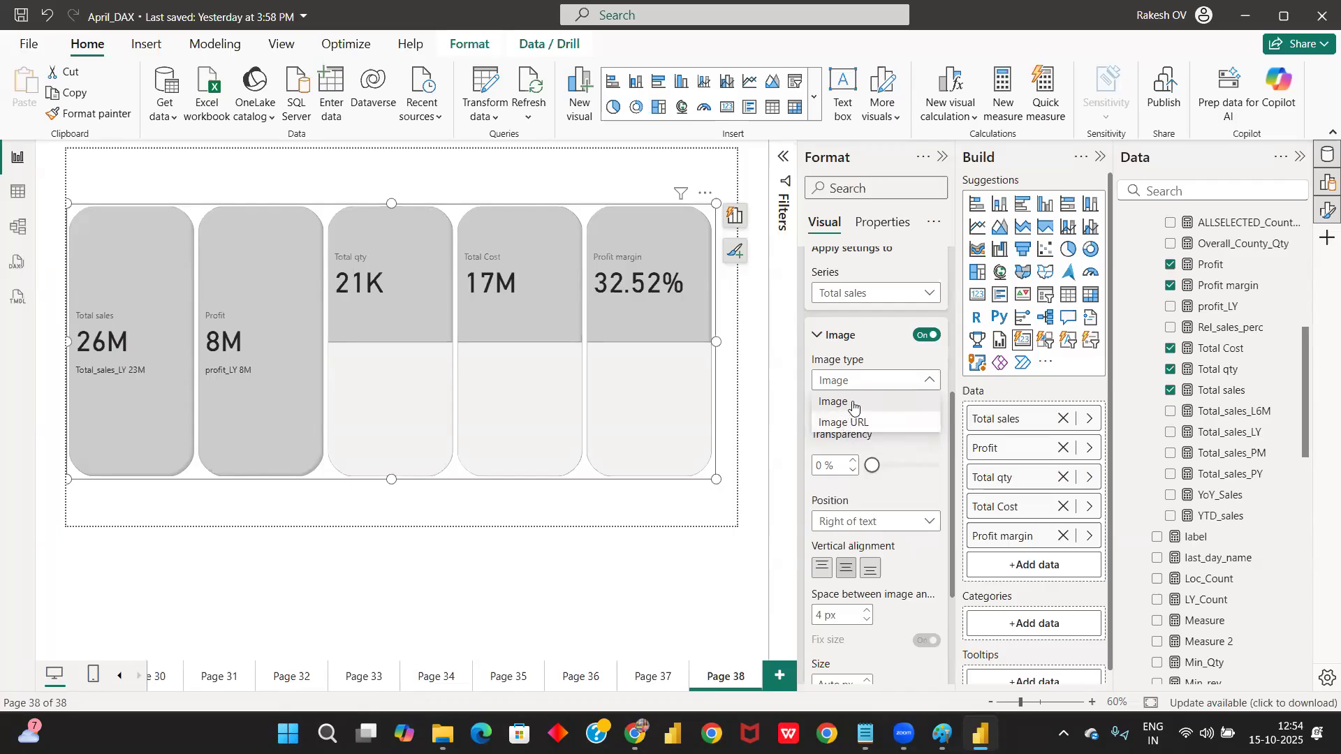
click(853, 408)
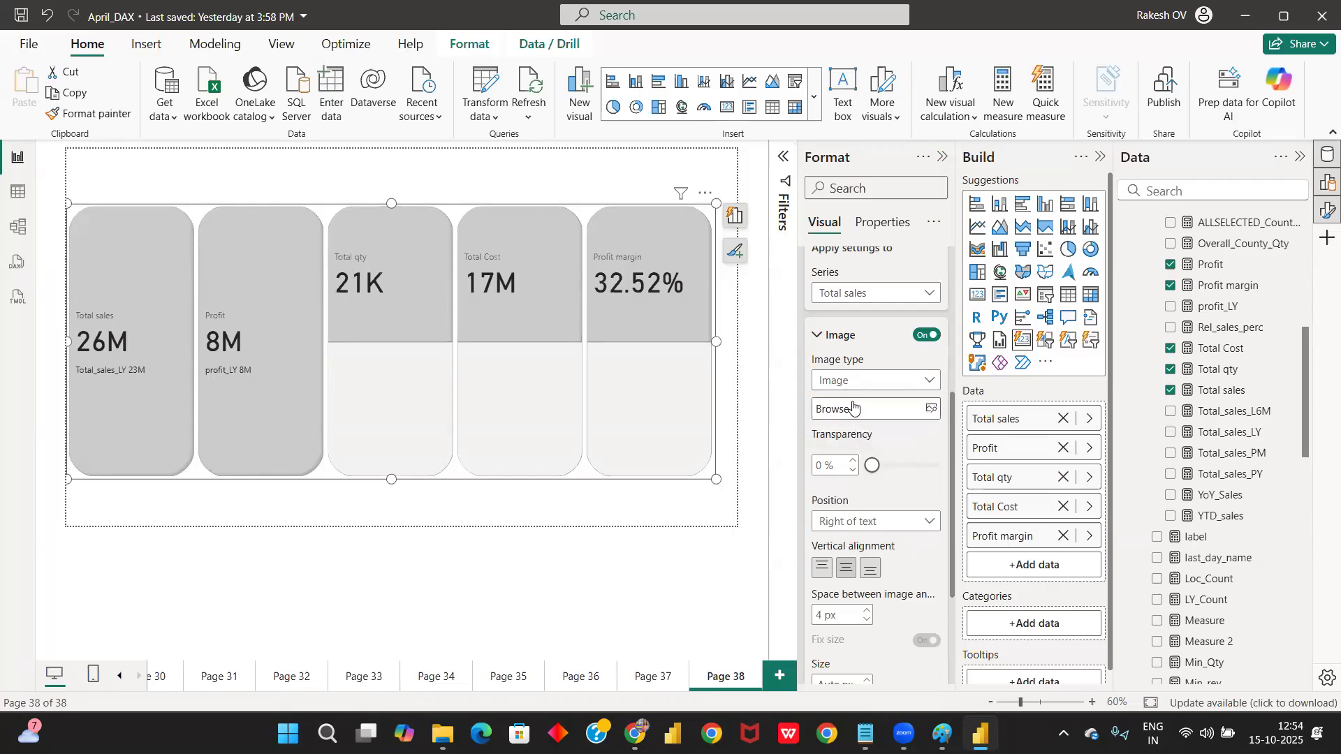
click(931, 412)
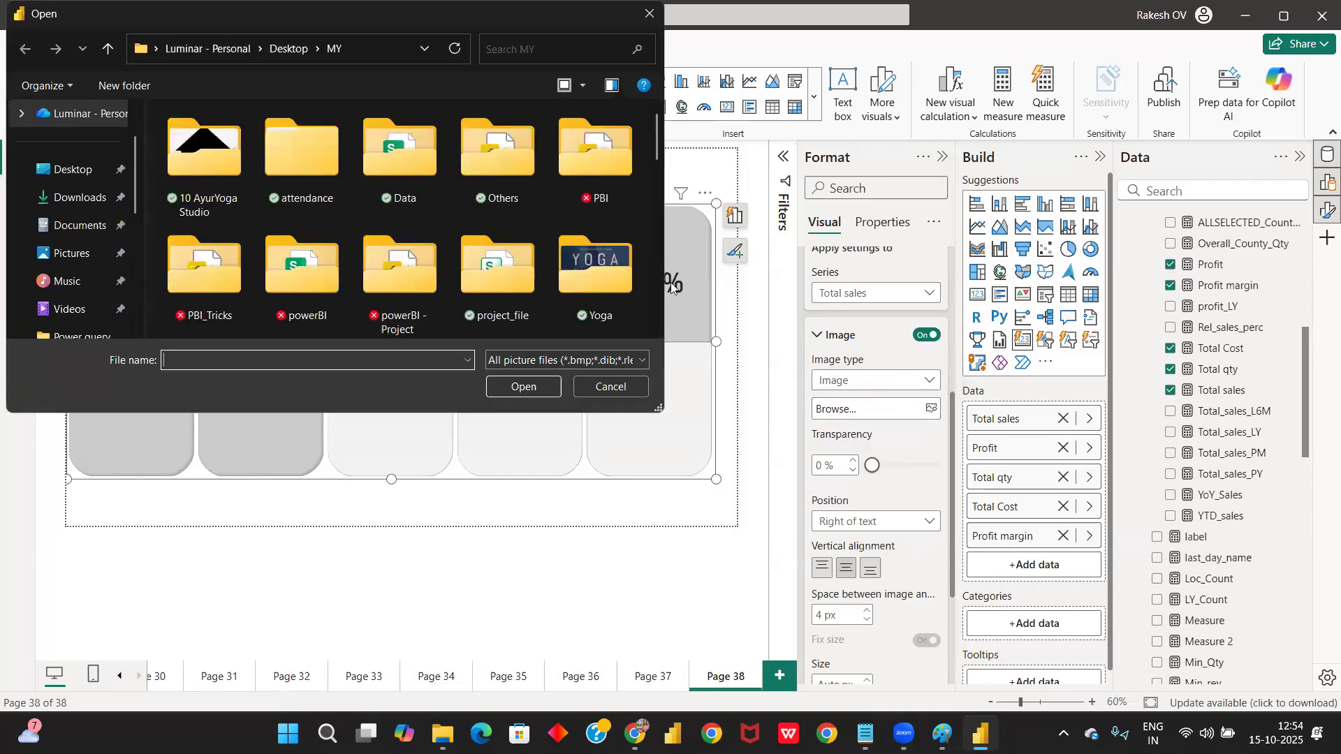
click(82, 179)
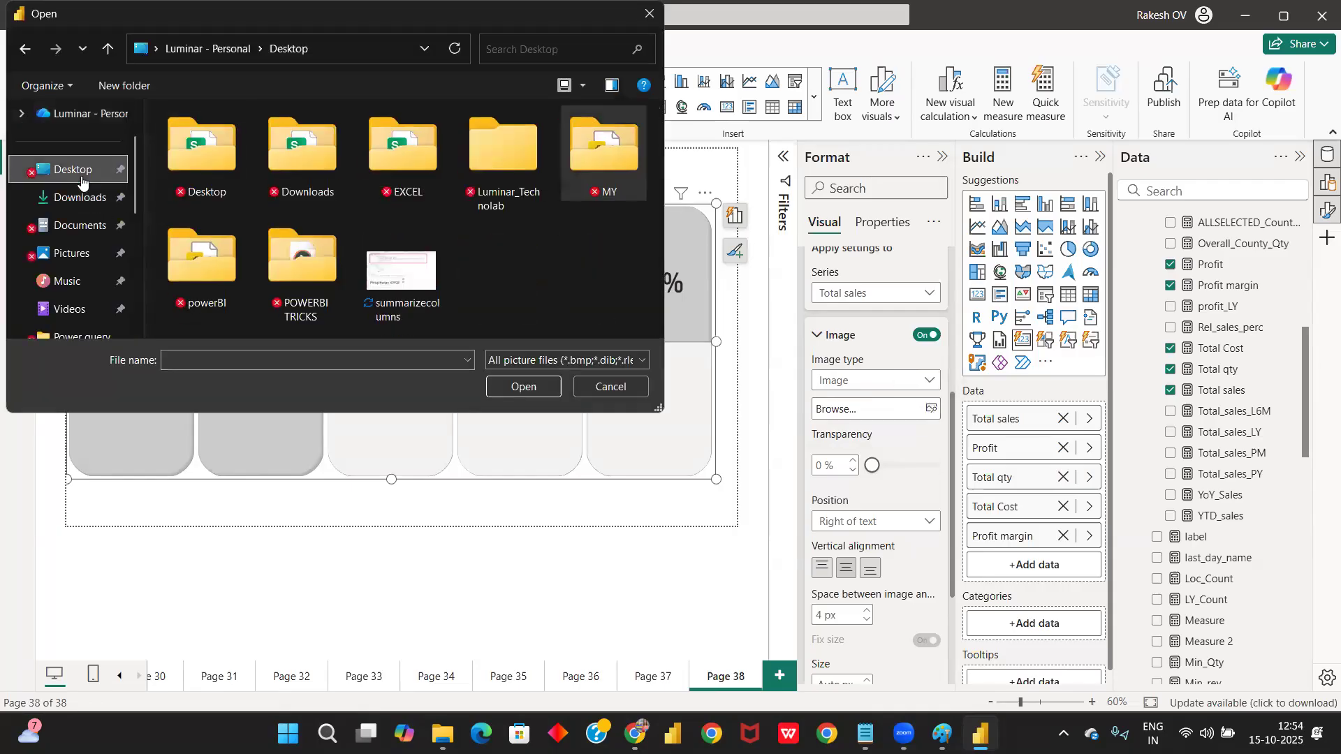
double_click(403, 148)
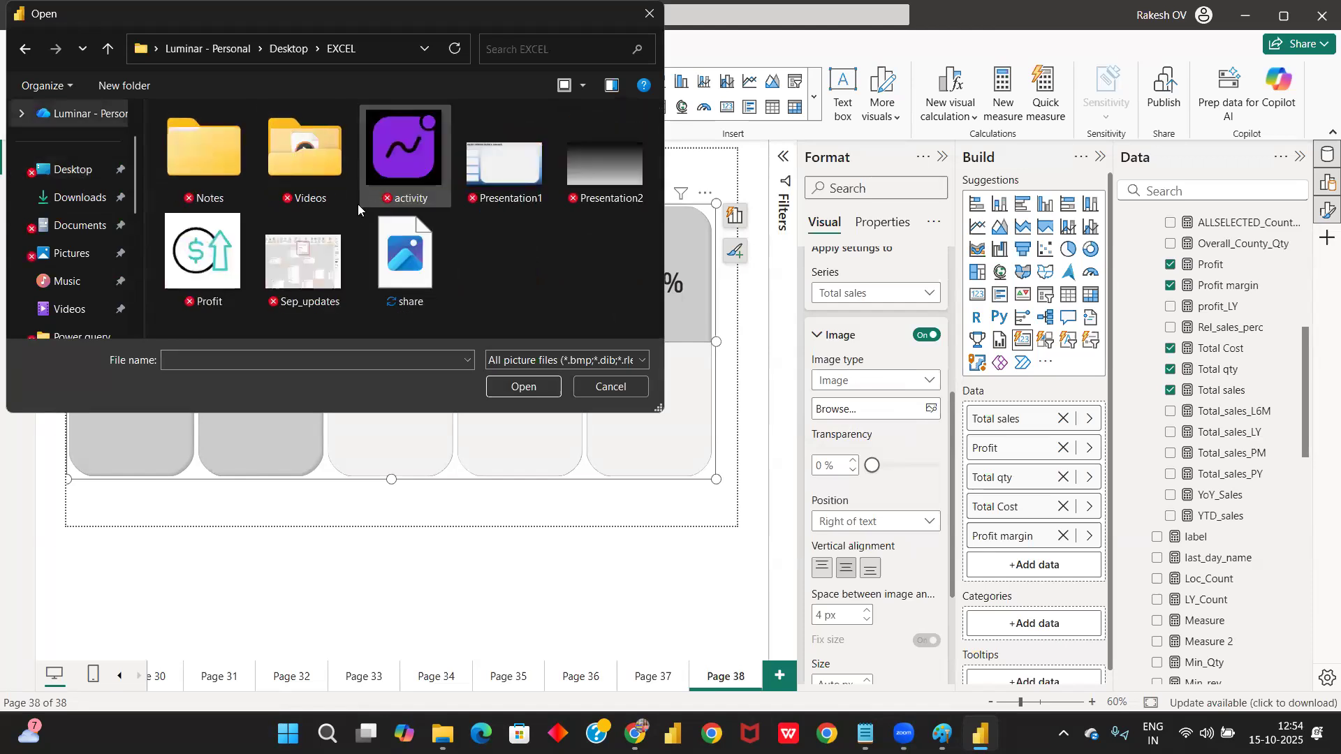
click(405, 252)
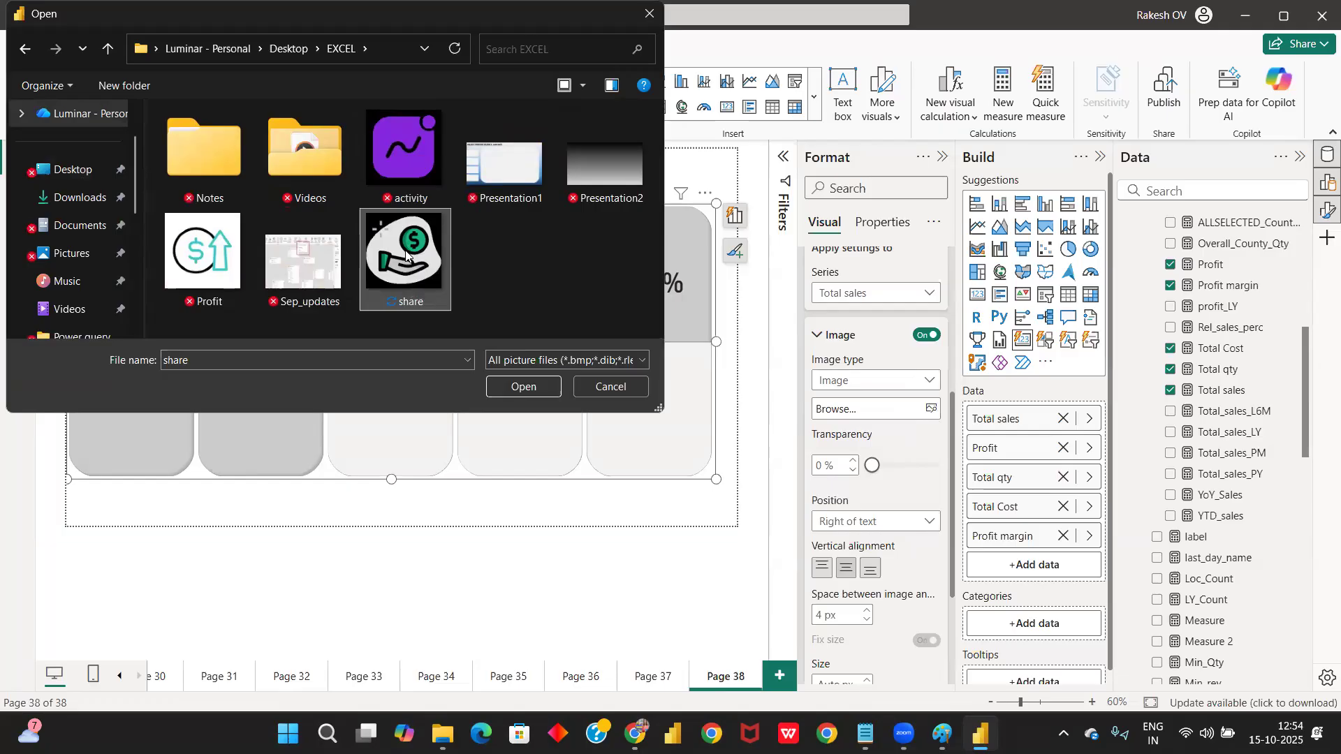
click(523, 386)
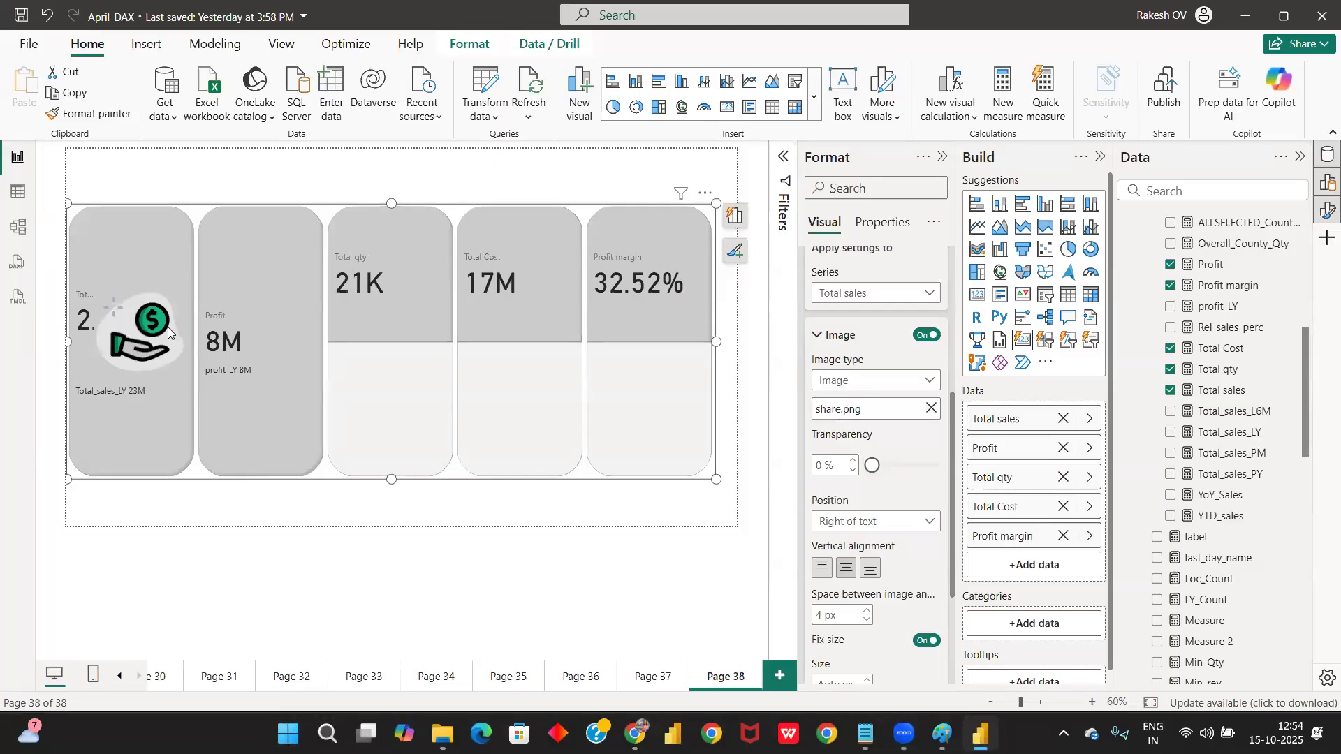
Step: Place the Total sales image above the text and set its size to 155 px
click(867, 525)
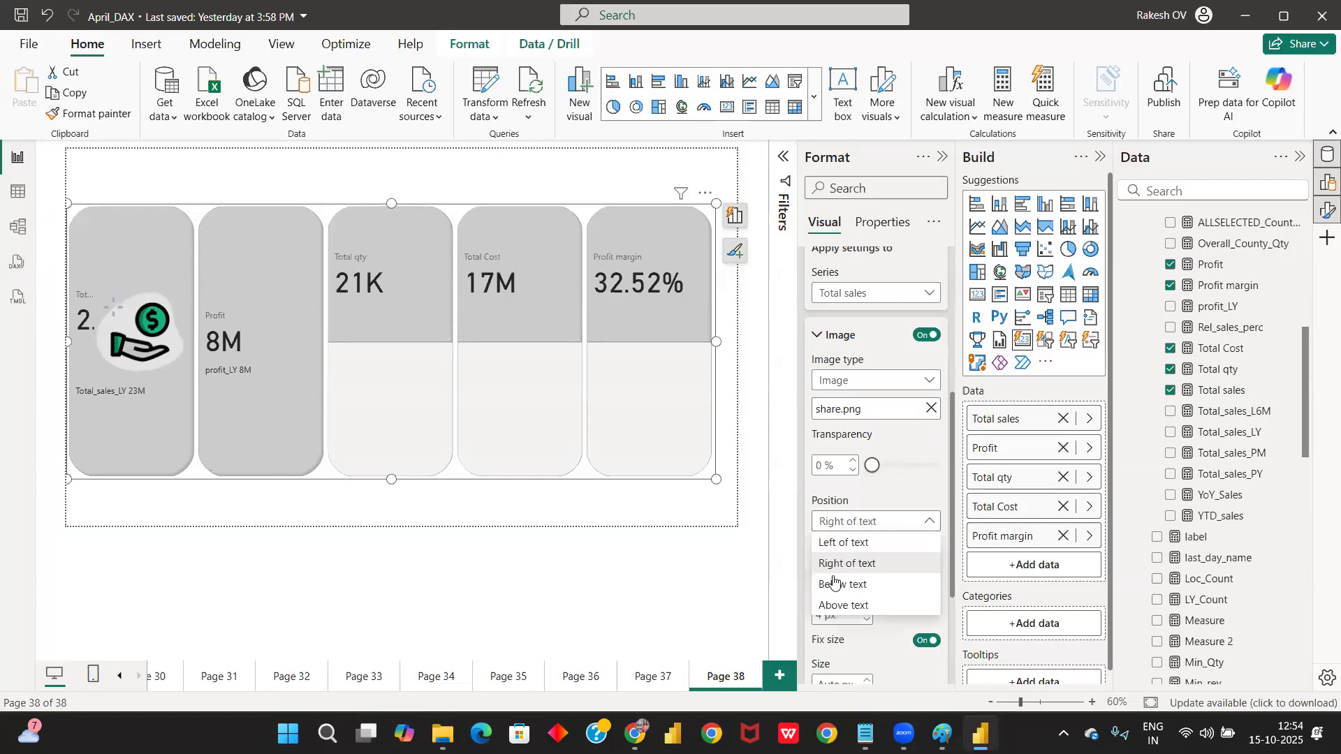
click(839, 605)
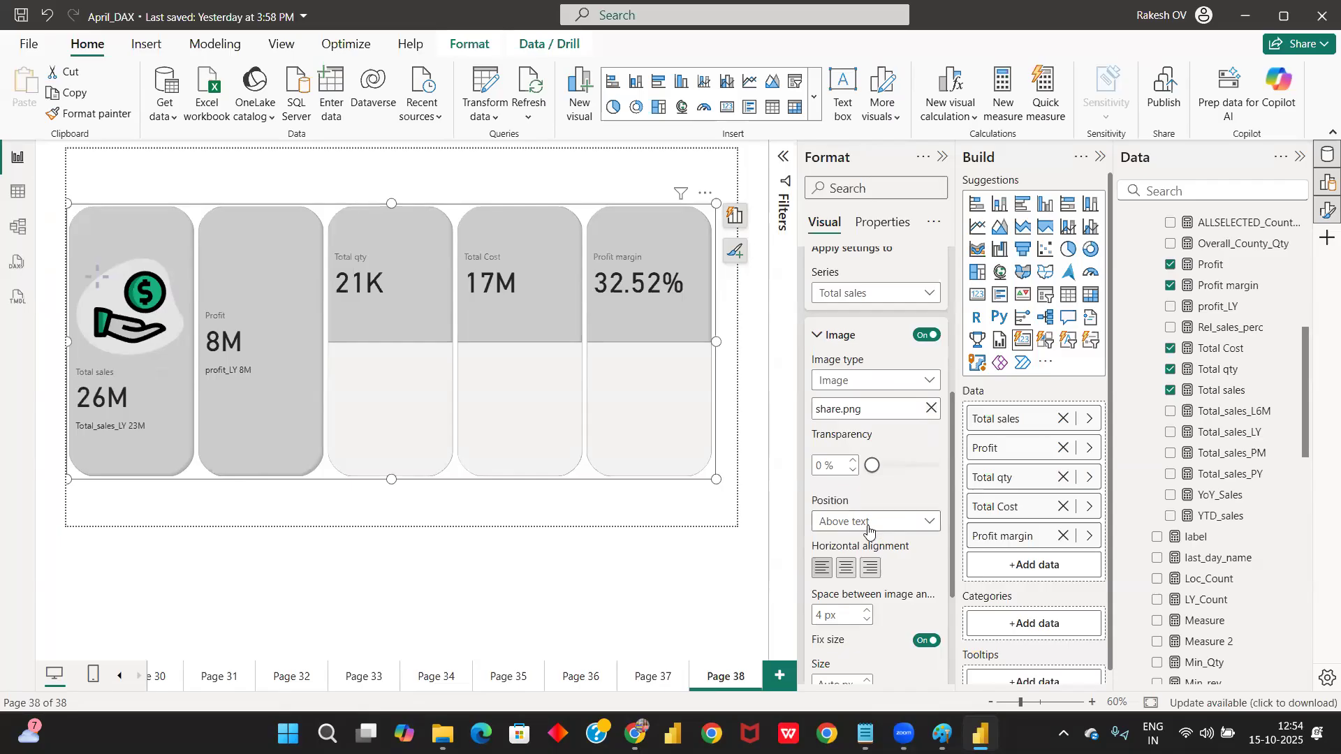
scroll(866, 530, down, 3)
scroll(861, 527, down, 3)
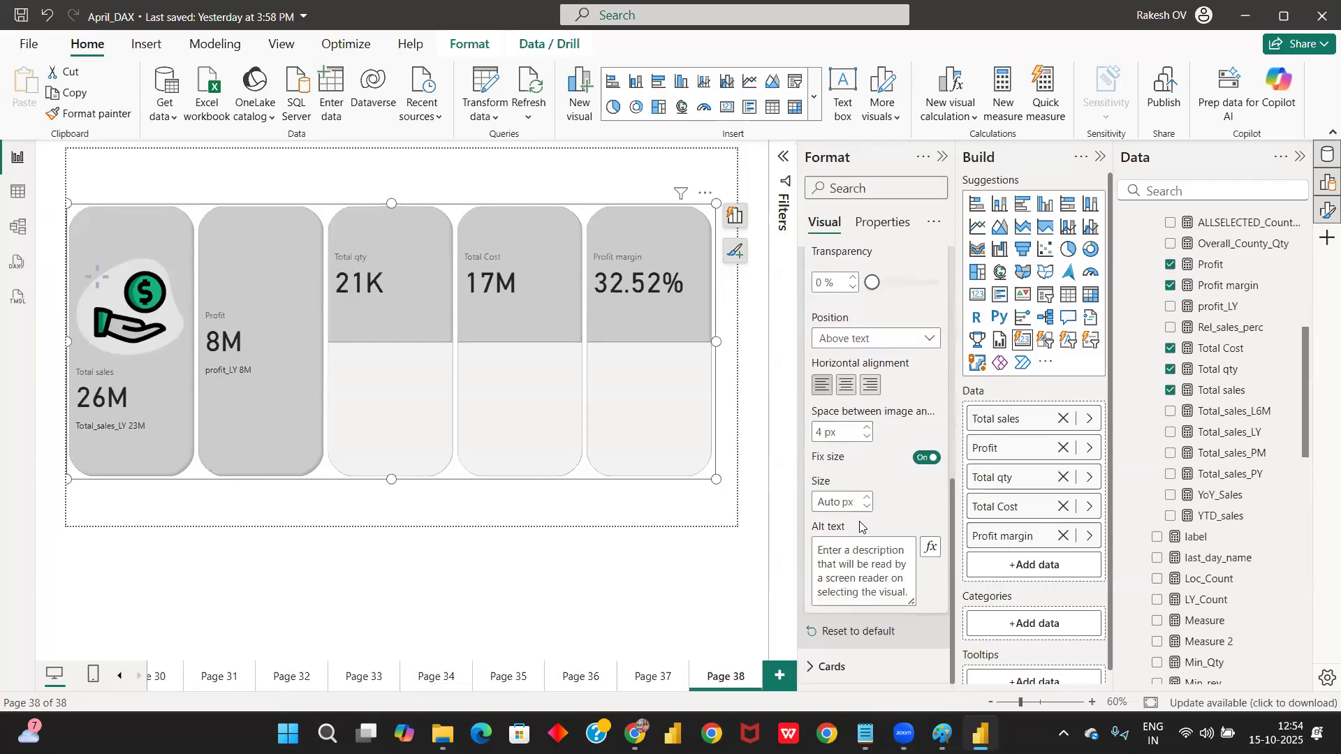
click(828, 505)
text(100)
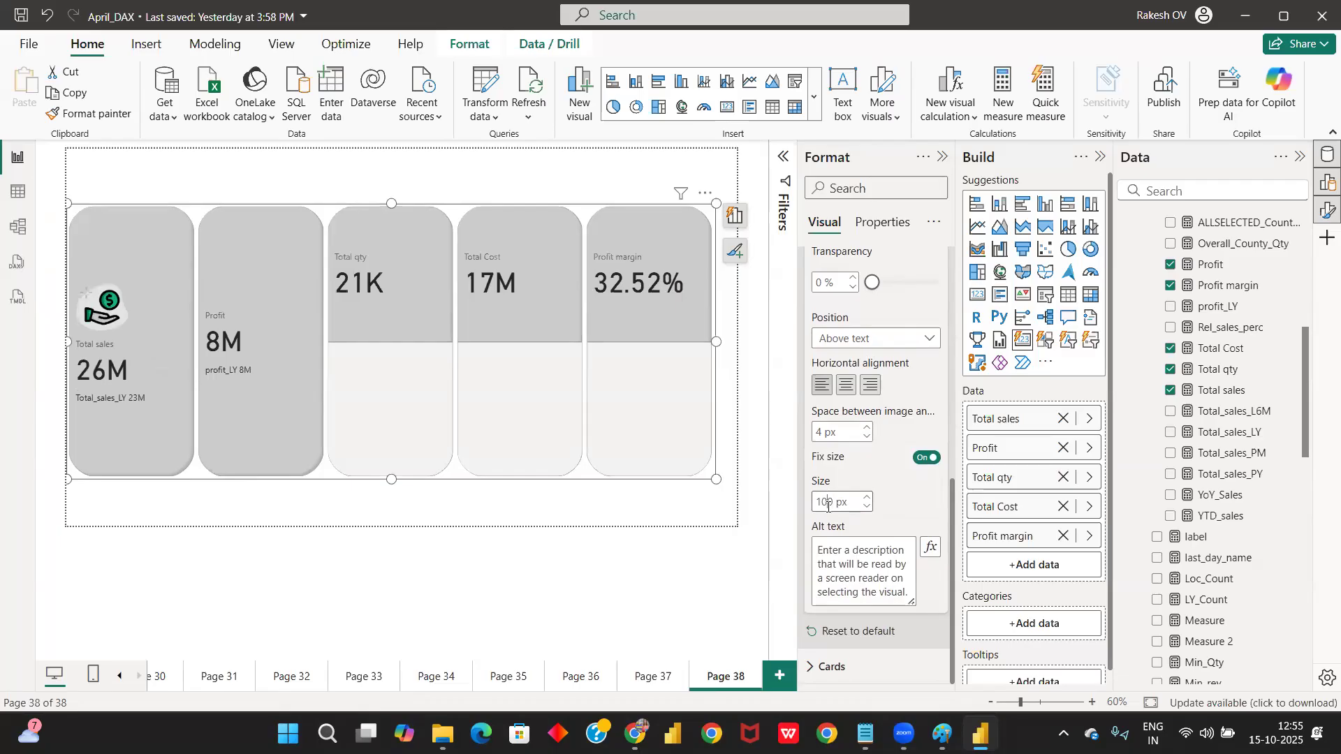
key(BackSpace)
key(BackSpace)
text(50)
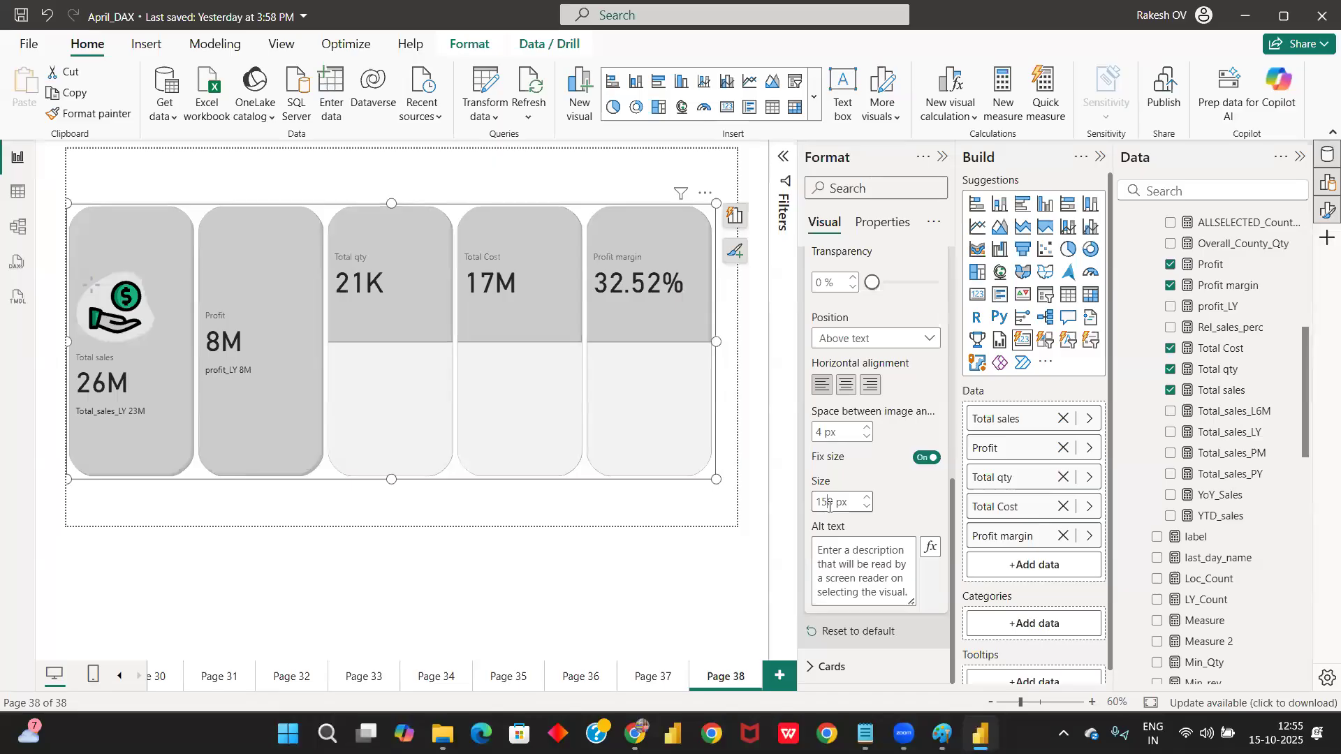
text(5)
Step: Turn on the image for the Profit series and load Profit.gif from the EXCEL folder
scroll(860, 426, up, 2)
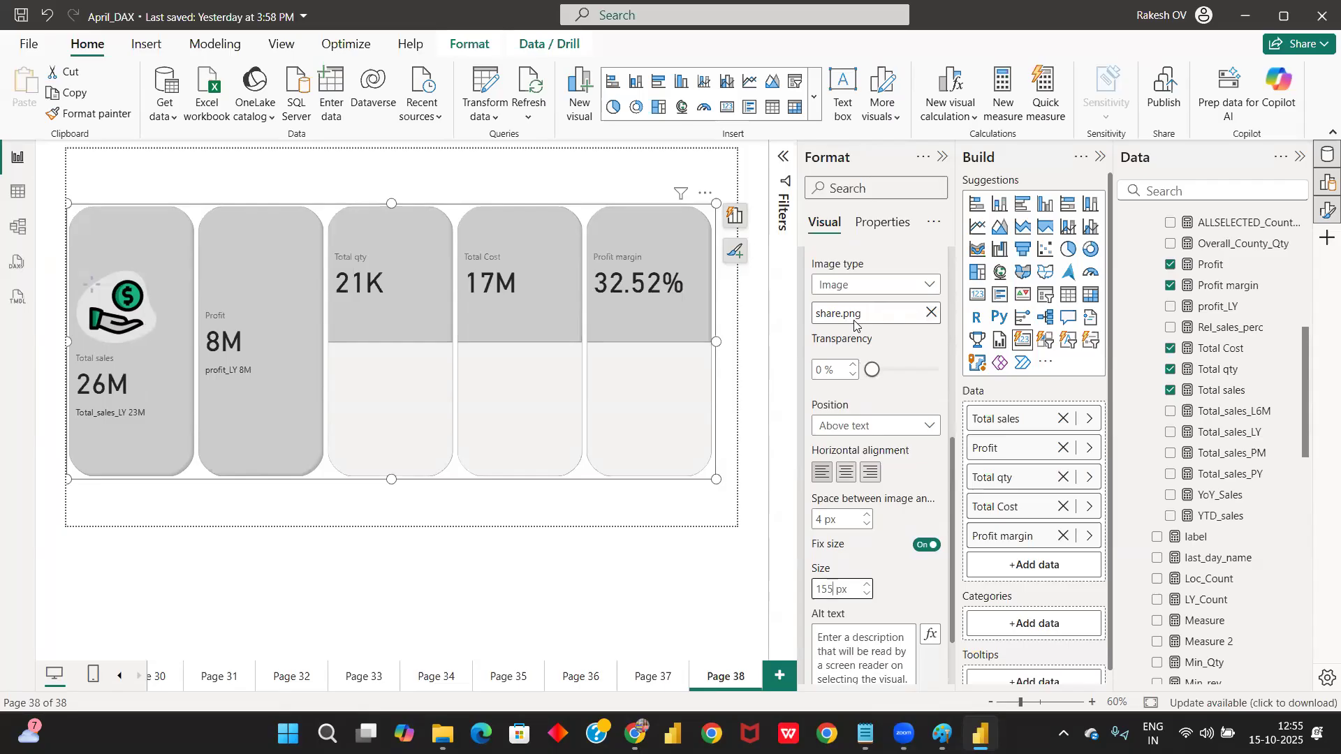
scroll(870, 340, up, 2)
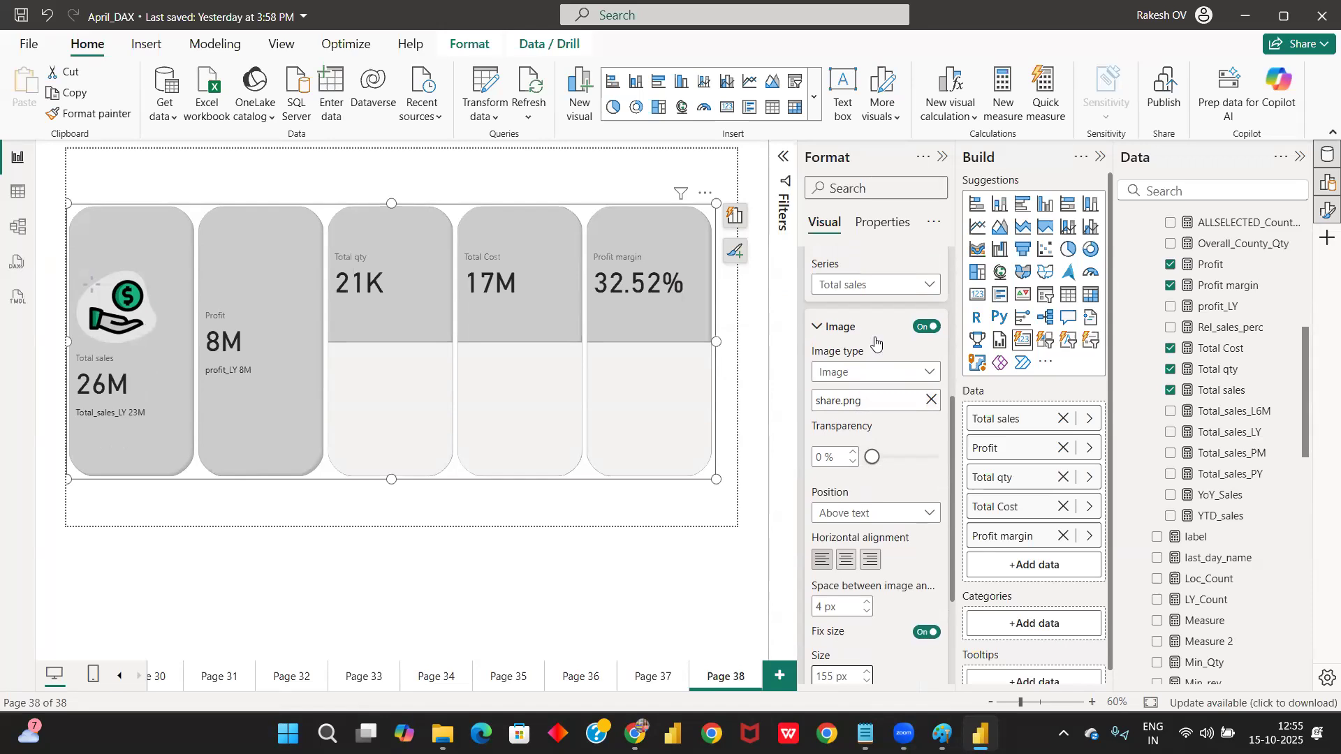
click(902, 287)
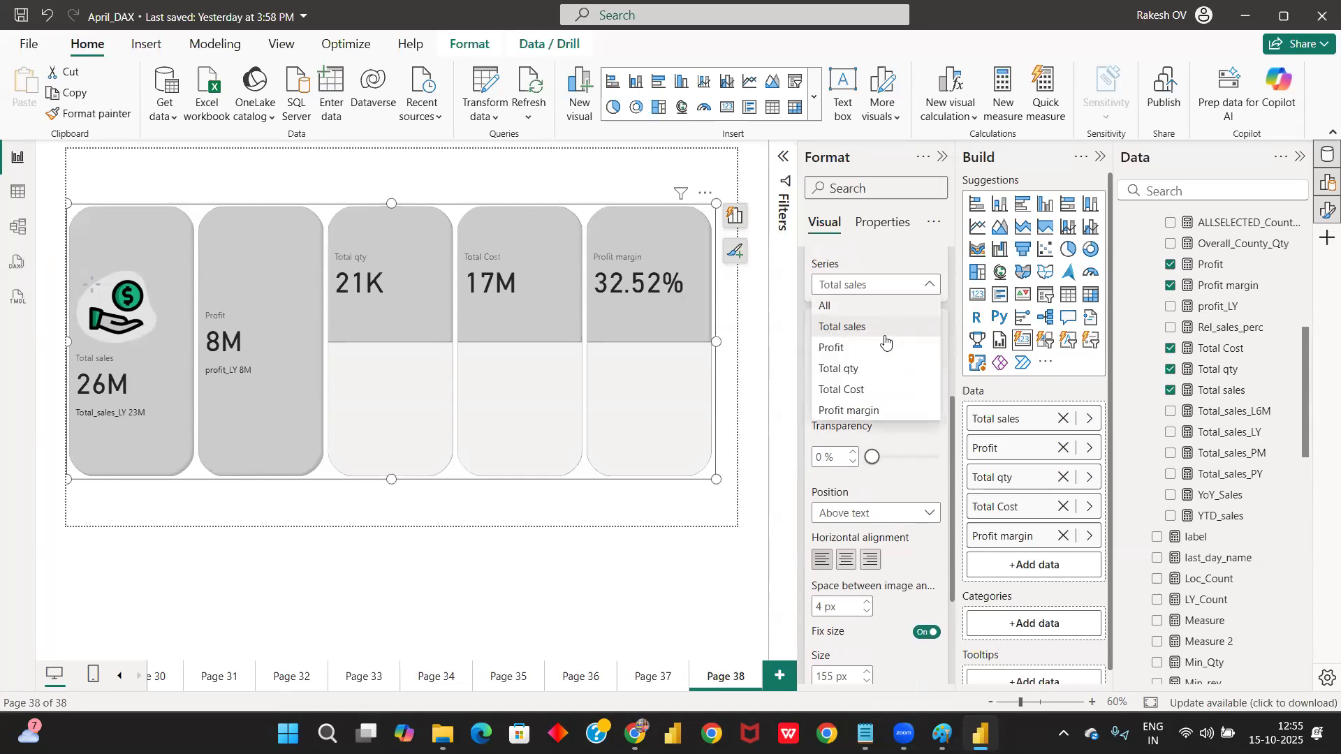
click(881, 346)
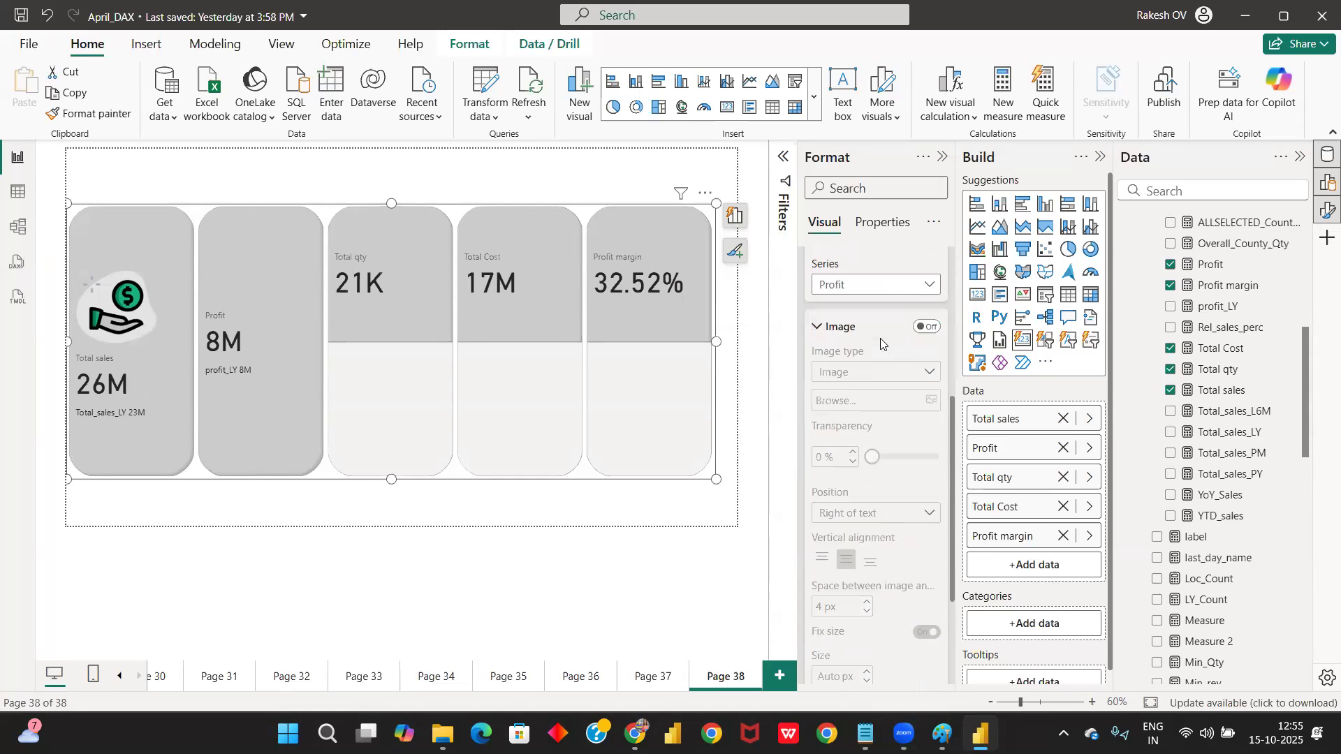
click(927, 327)
click(852, 372)
click(852, 398)
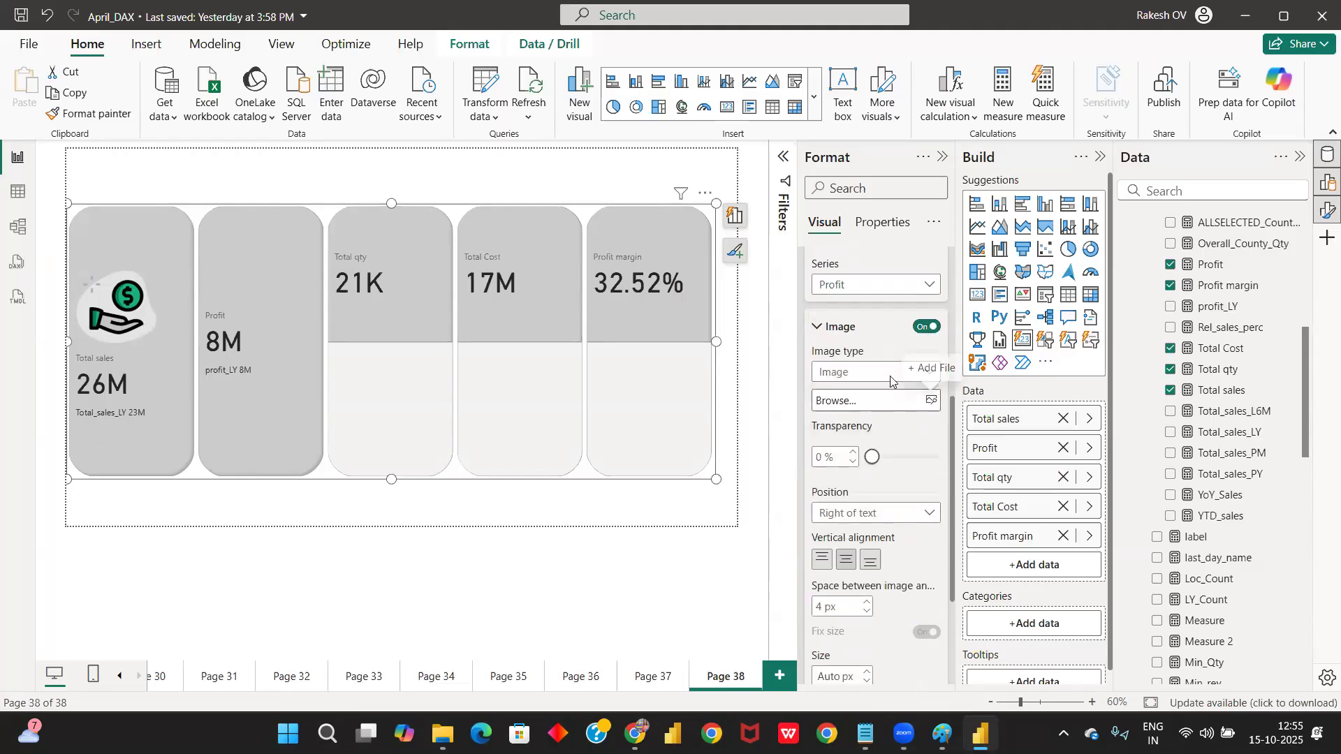
click(877, 400)
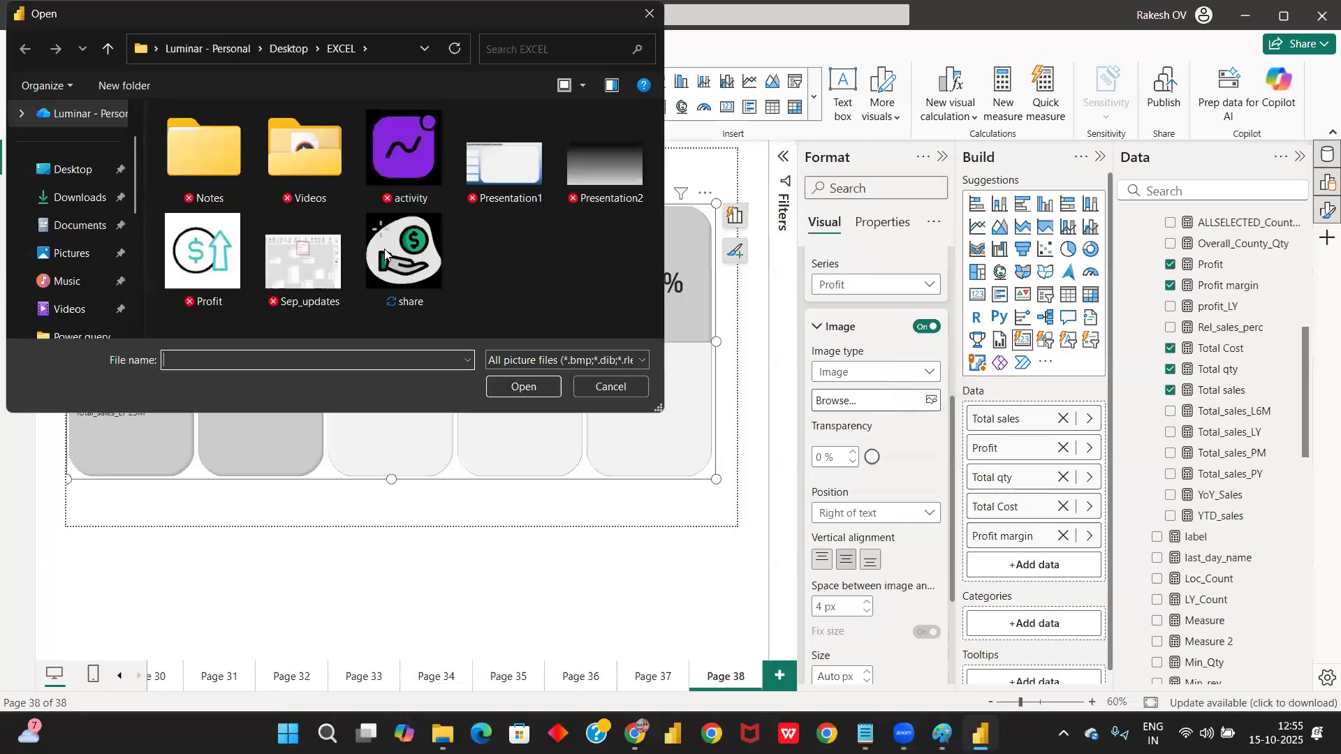
click(227, 264)
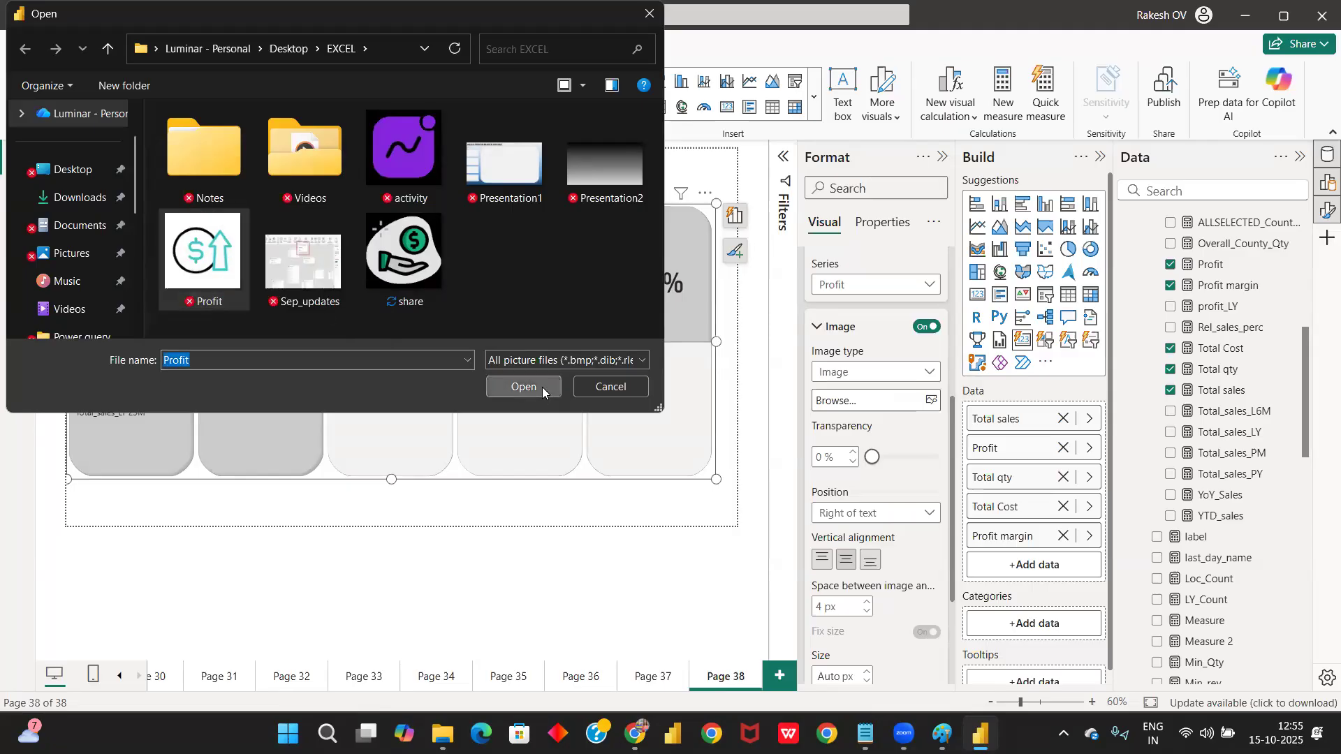
click(542, 387)
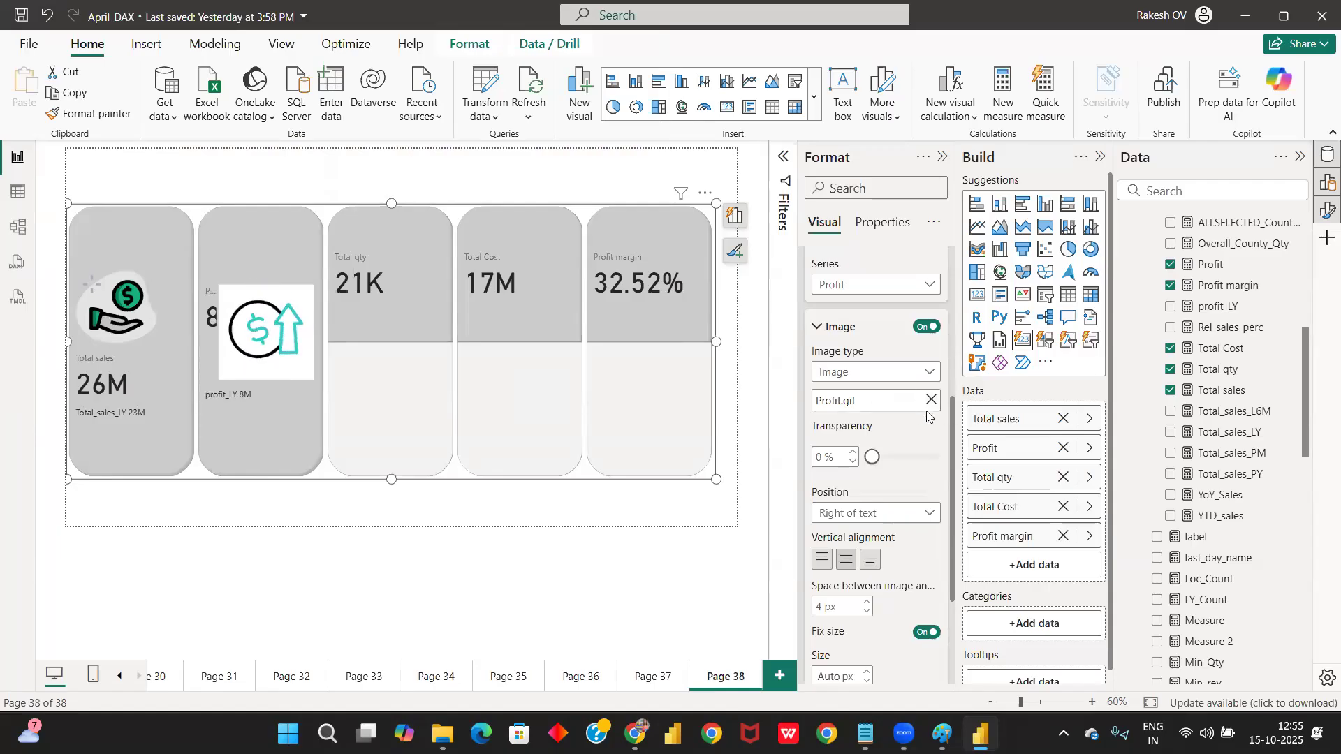
Step: Place the Profit image above the text and set its size to 150 px
click(865, 515)
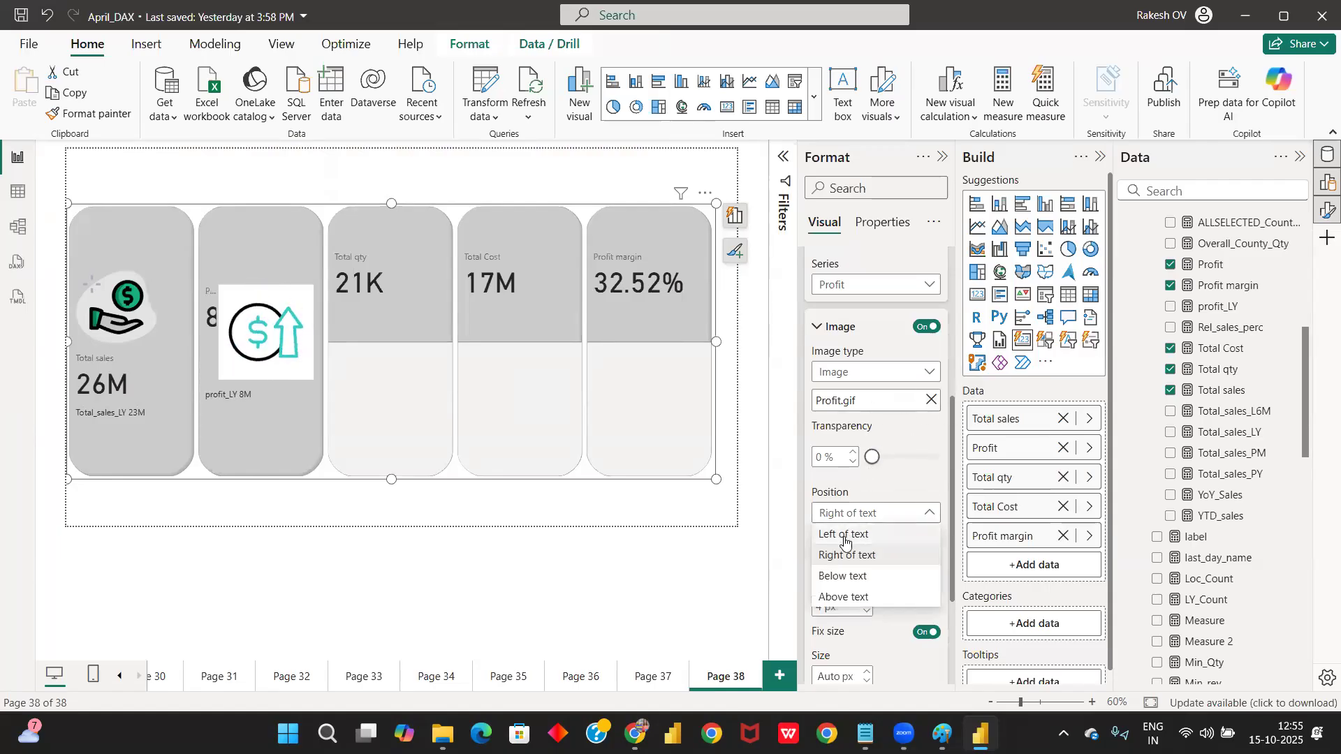
click(848, 596)
scroll(848, 566, down, 3)
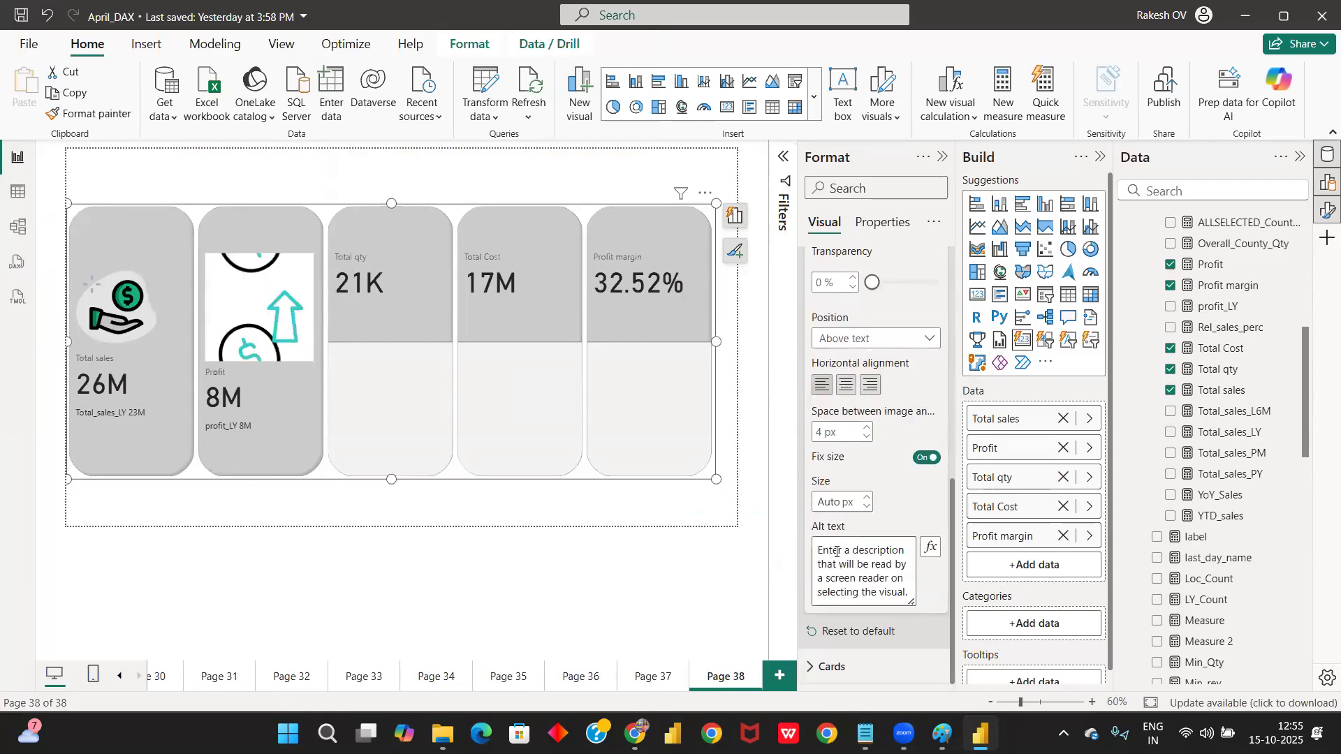
click(836, 502)
text(150)
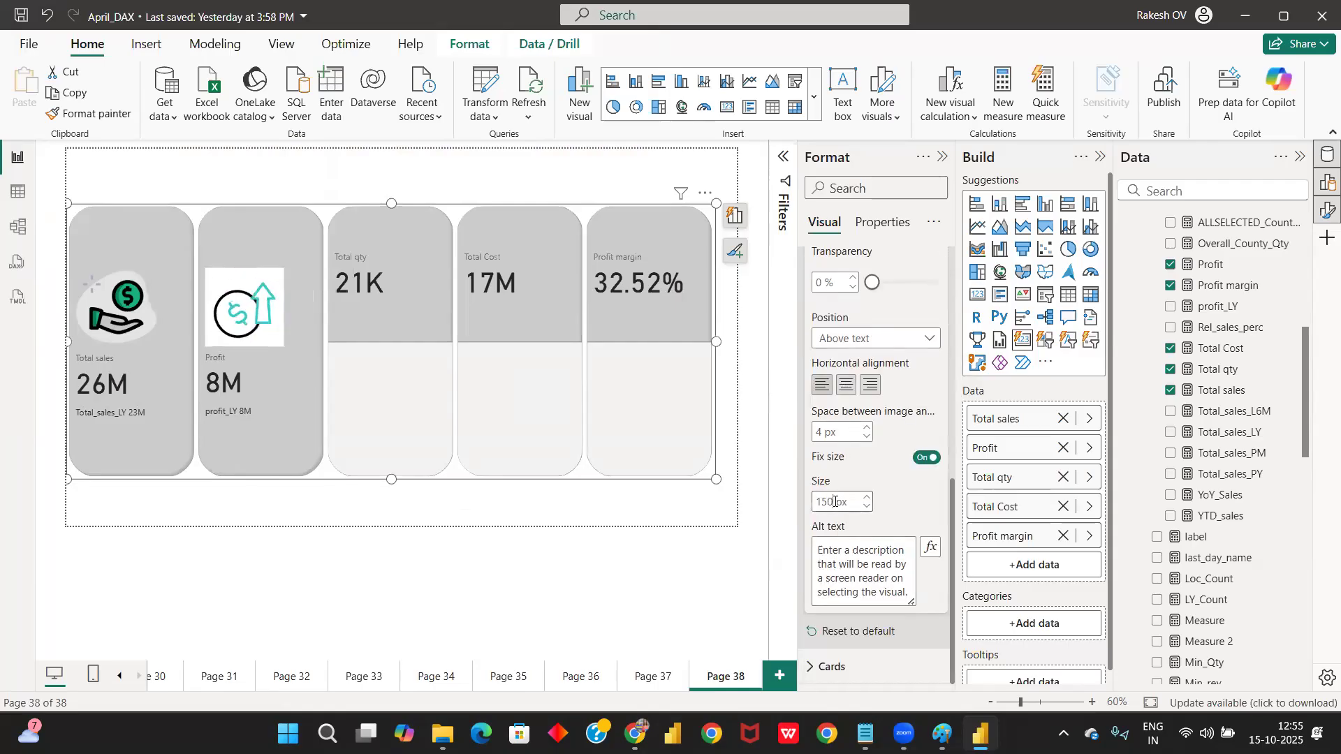
scroll(855, 471, up, 3)
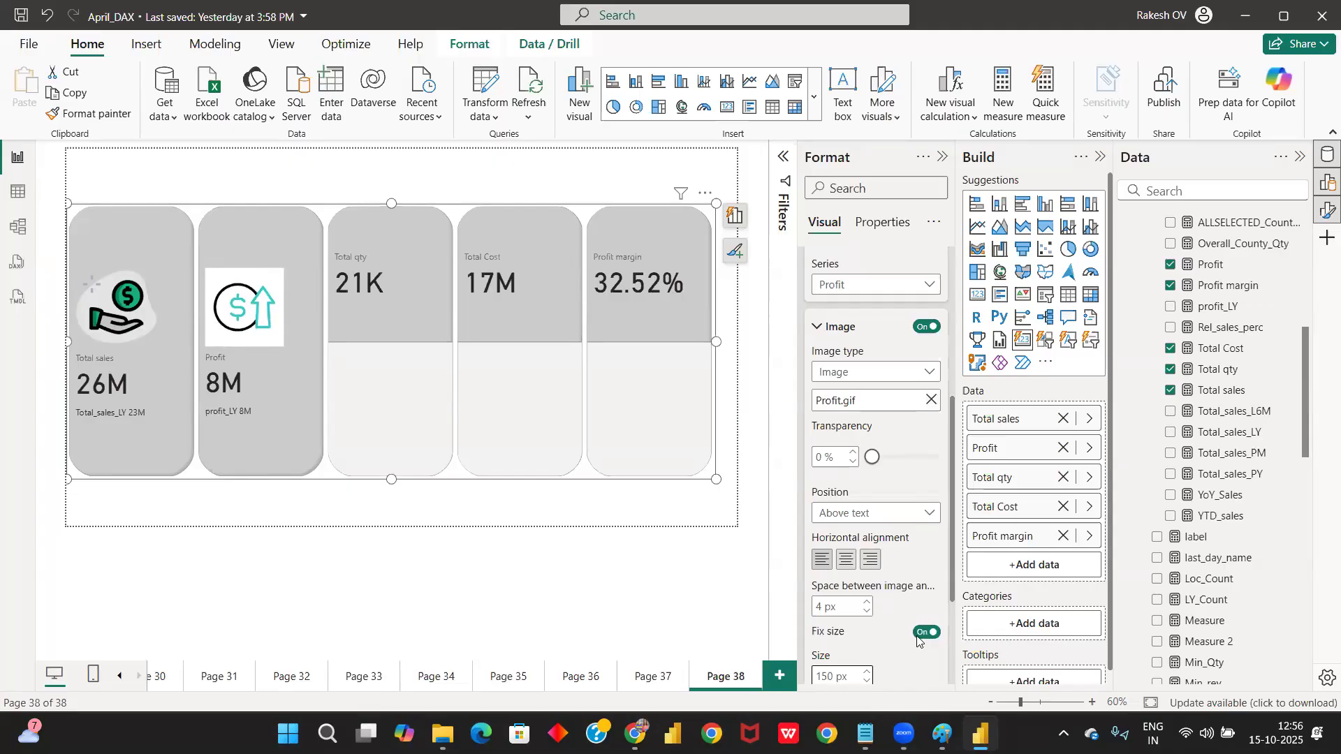
Step: Switch to WhatsApp Web, search the chats for "apri" and open the PY DS APRIL 2025 group chat
key(alt+Tab)
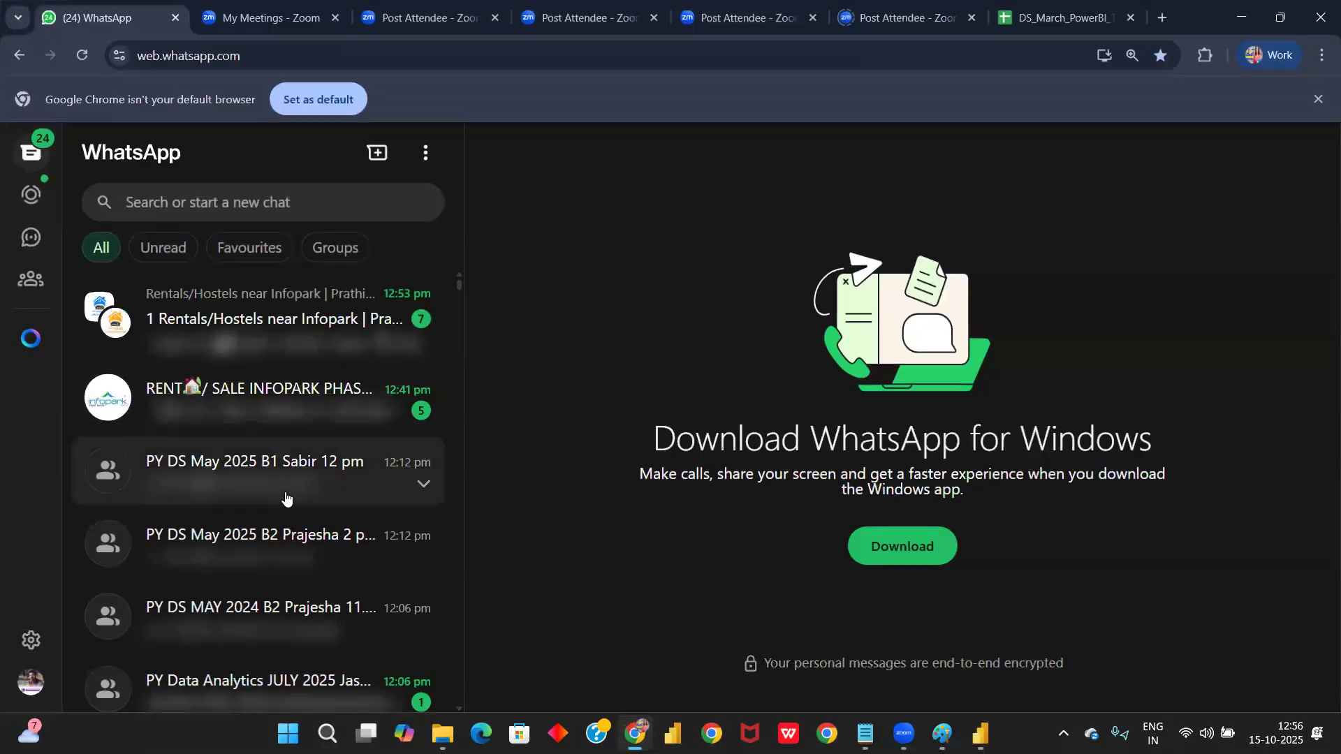
click(267, 203)
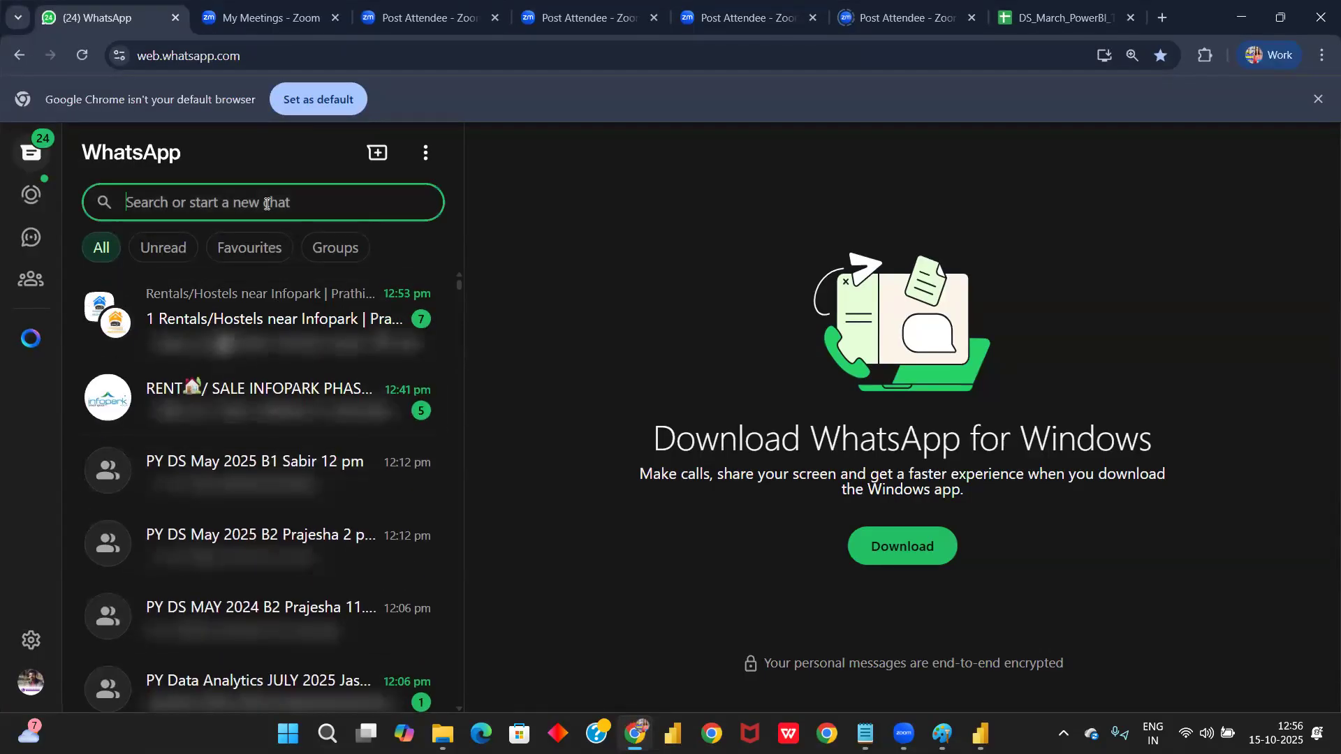
text(apri)
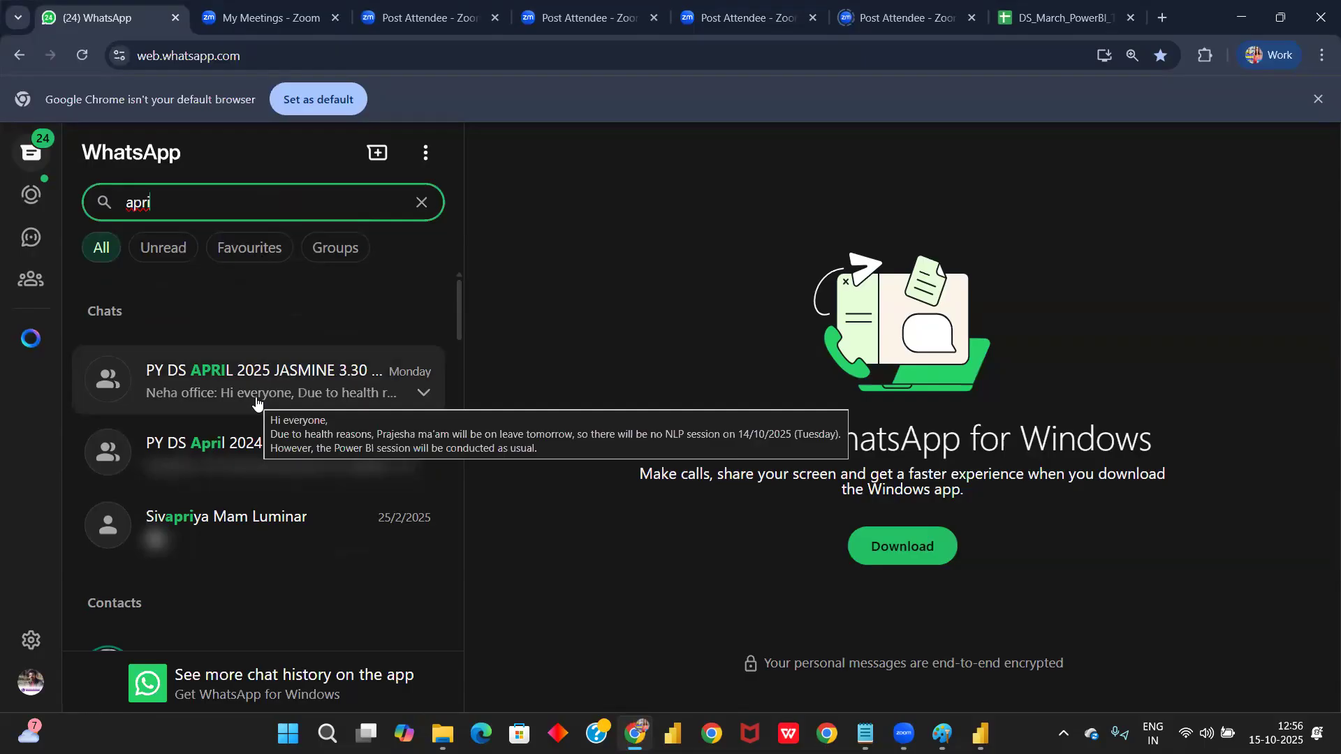
click(257, 402)
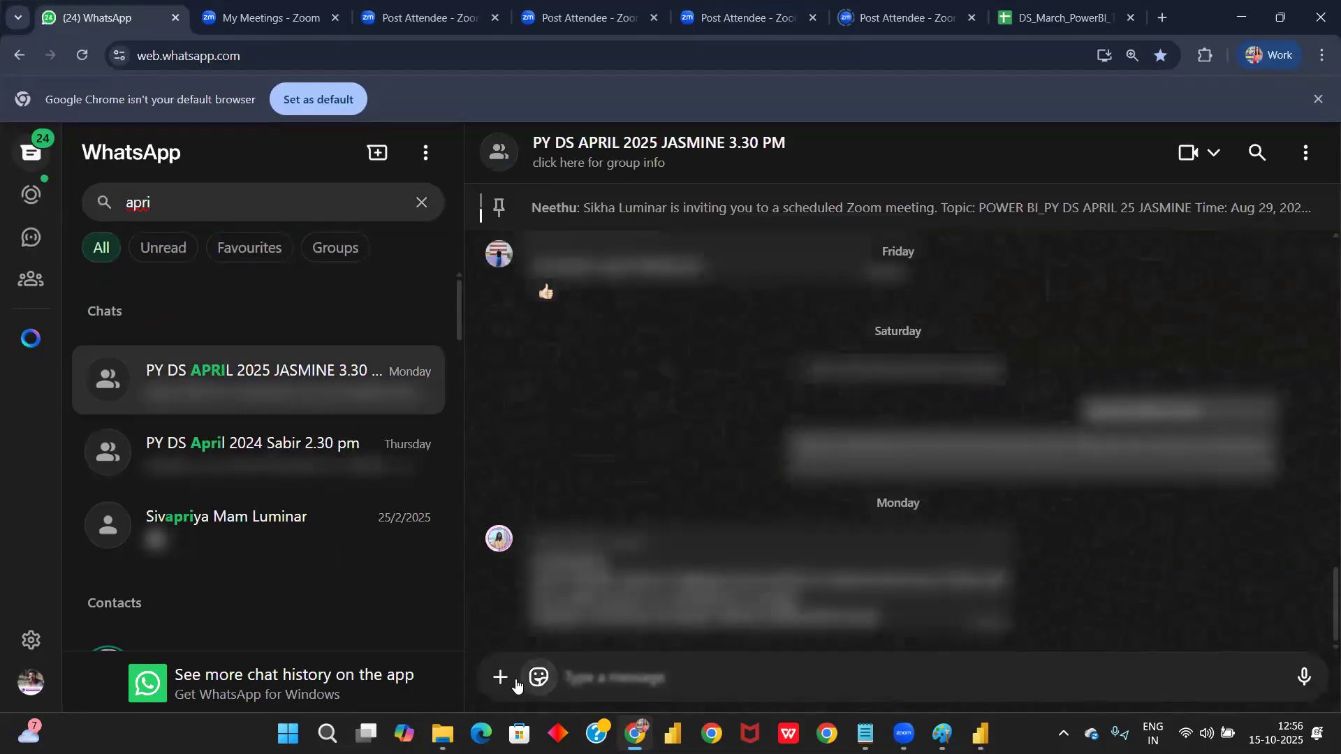
Step: Send Profit.gif from the EXCEL folder on the Desktop to the group as a document, and close the chat
click(507, 679)
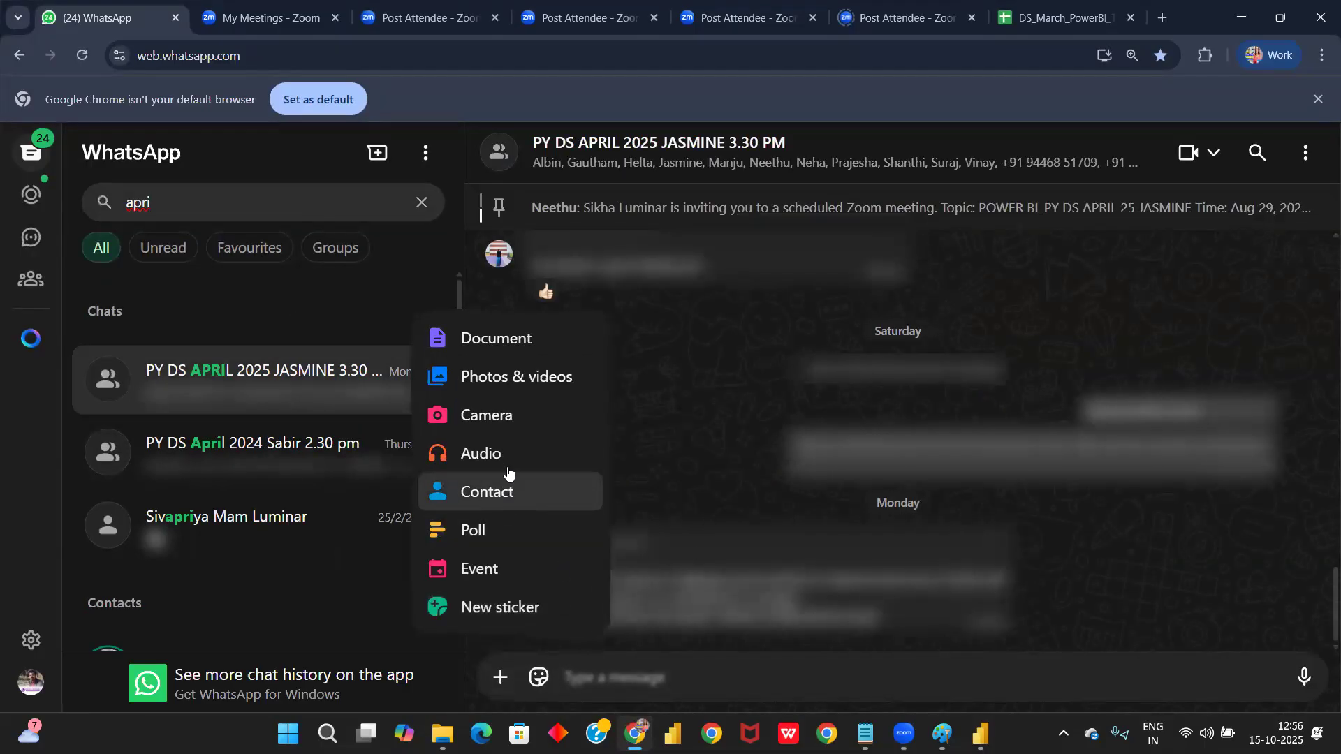
click(517, 348)
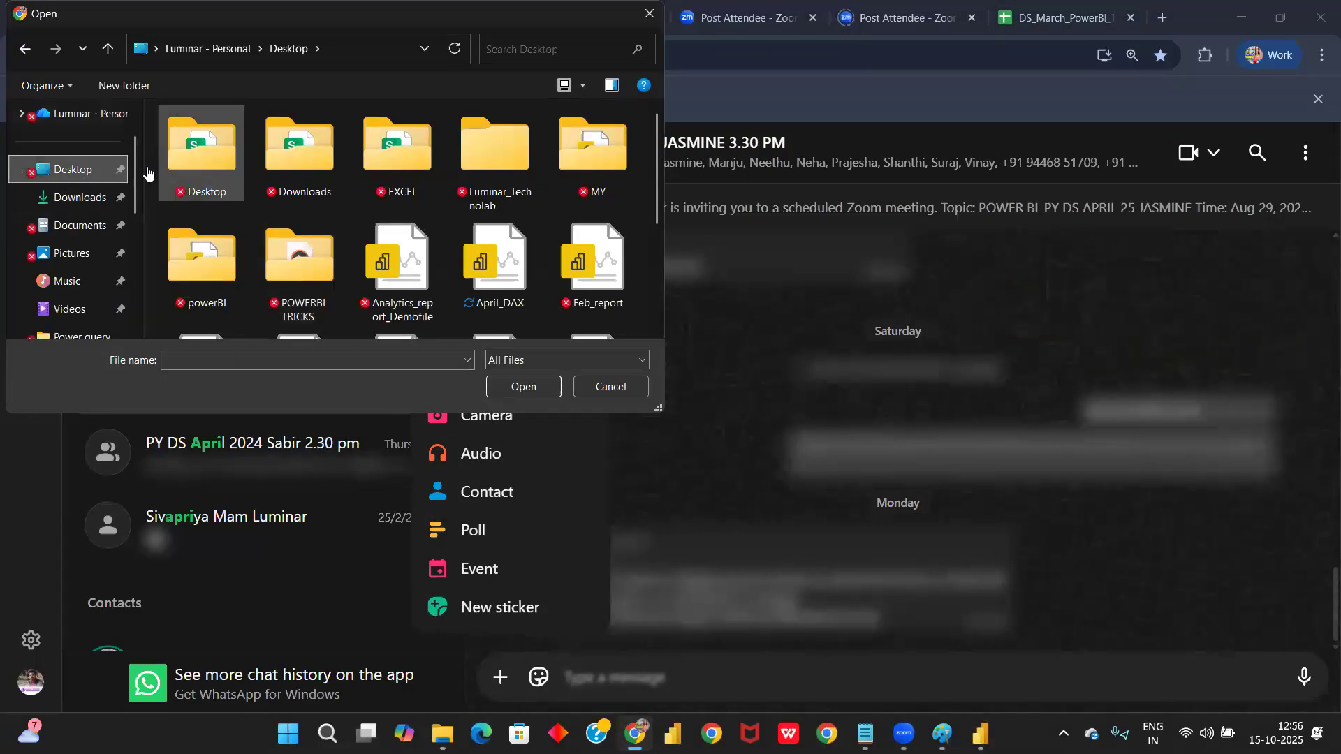
double_click(396, 148)
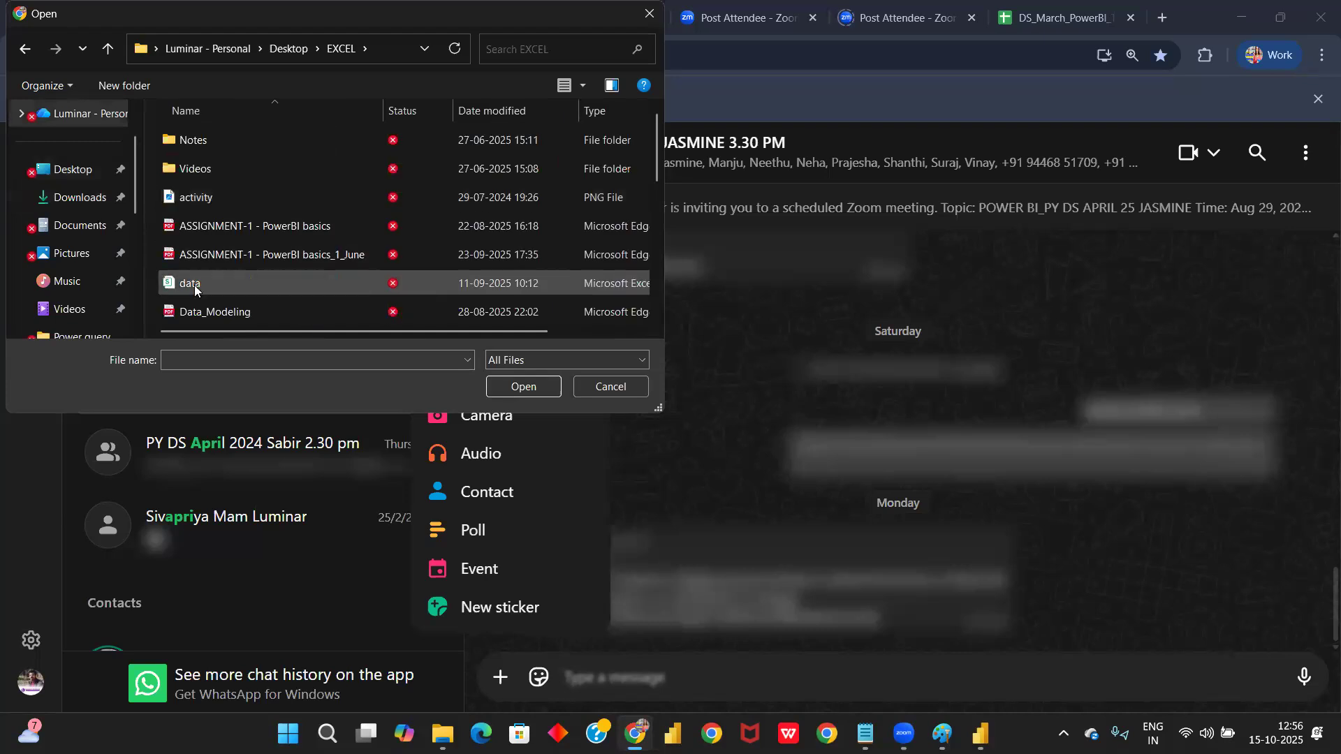
scroll(205, 273, down, 3)
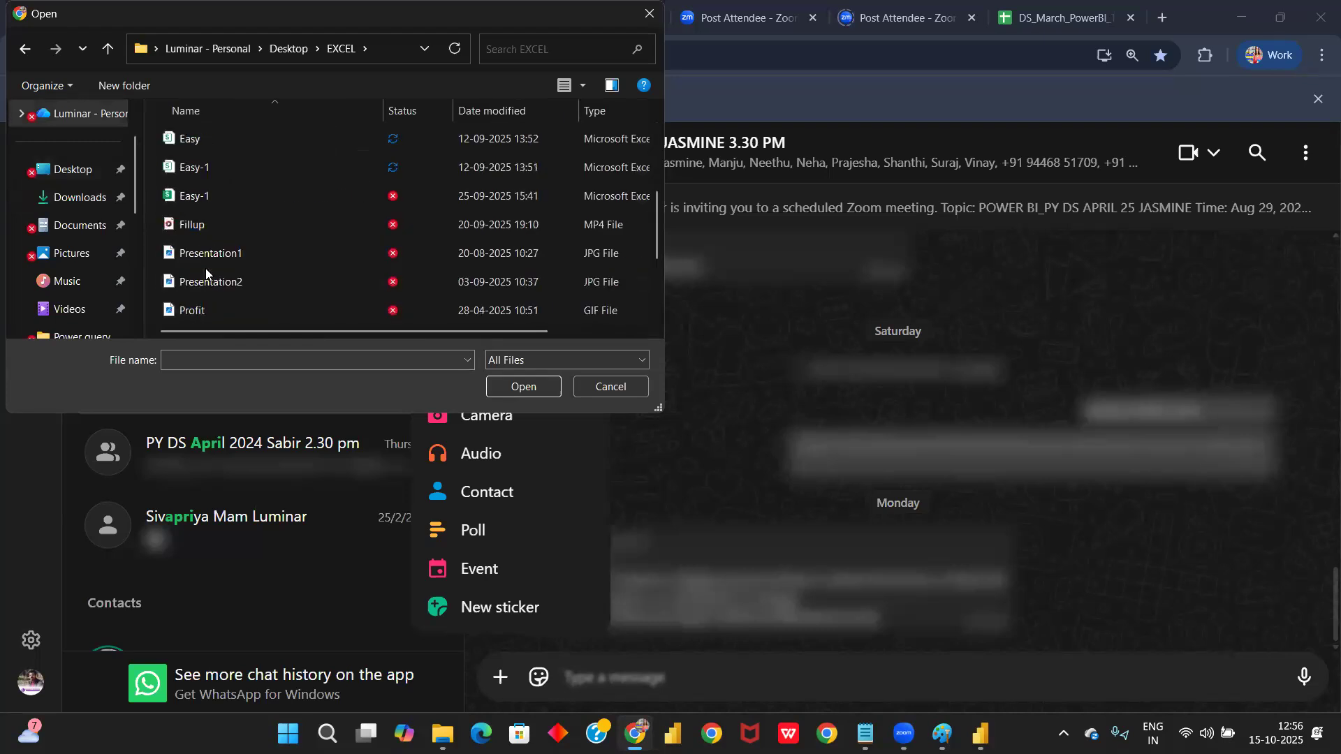
click(200, 312)
click(523, 385)
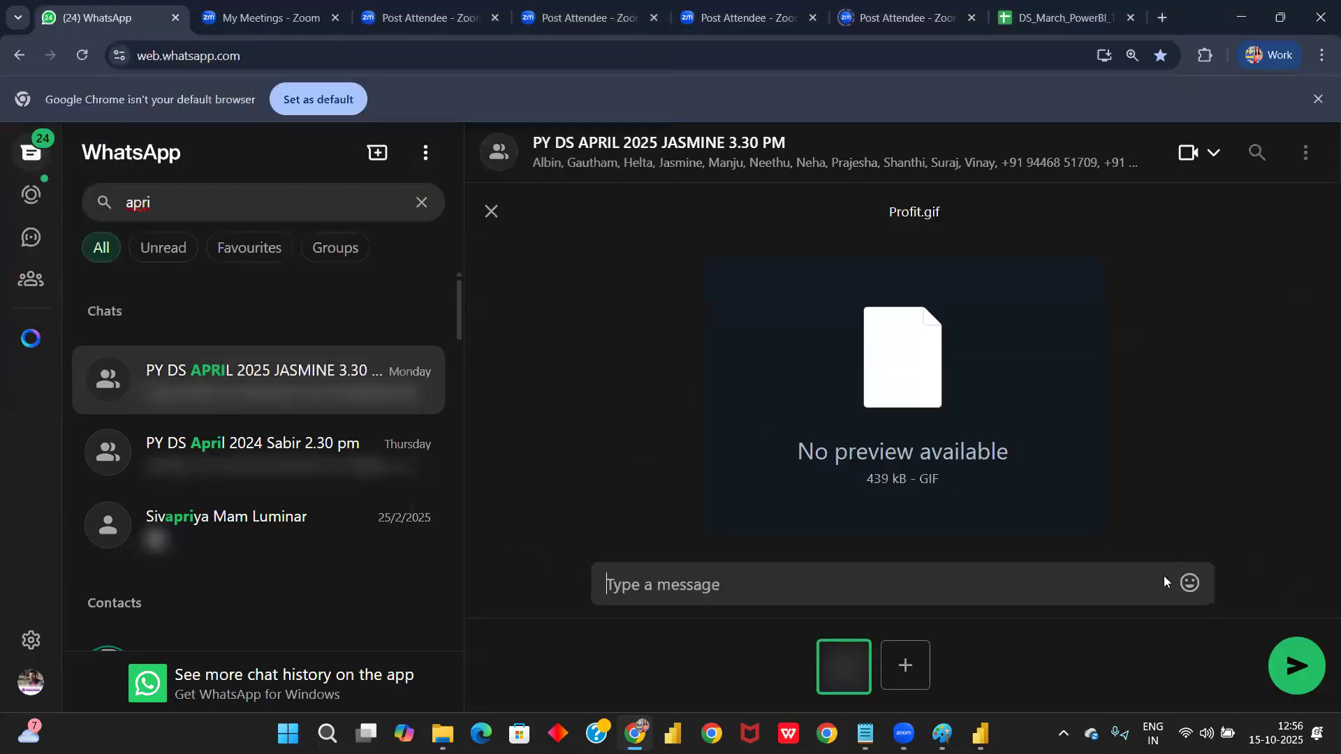
click(1311, 672)
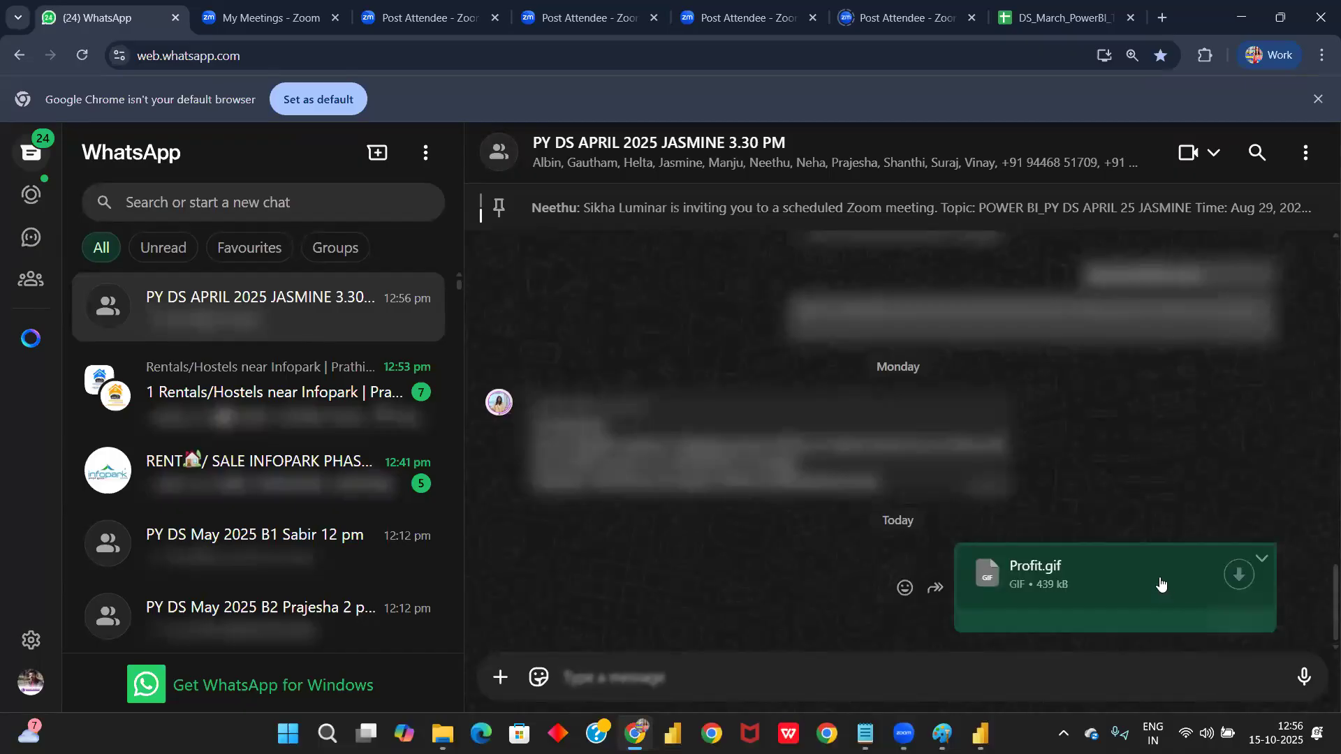
click(1127, 617)
key(Escape)
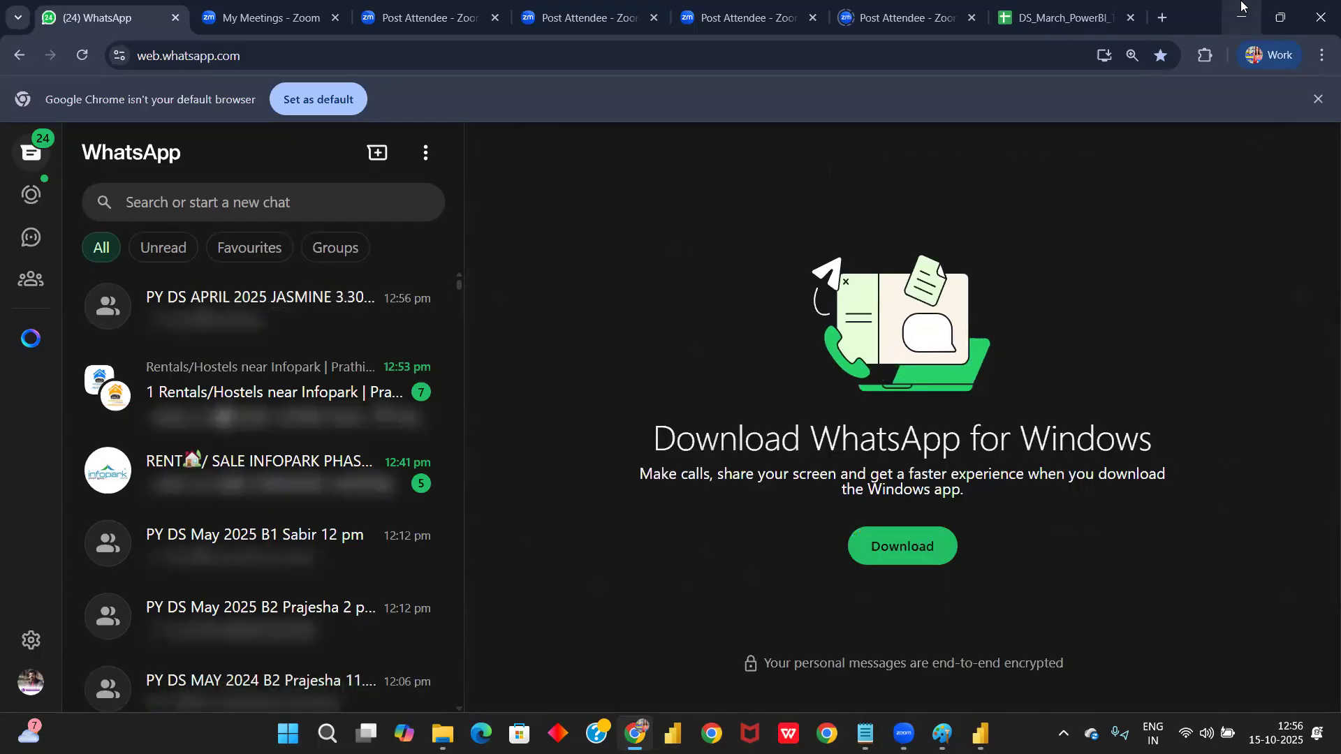
Step: Switch back to Power BI Desktop and look through the card visual's callout value settings
key(alt+Tab)
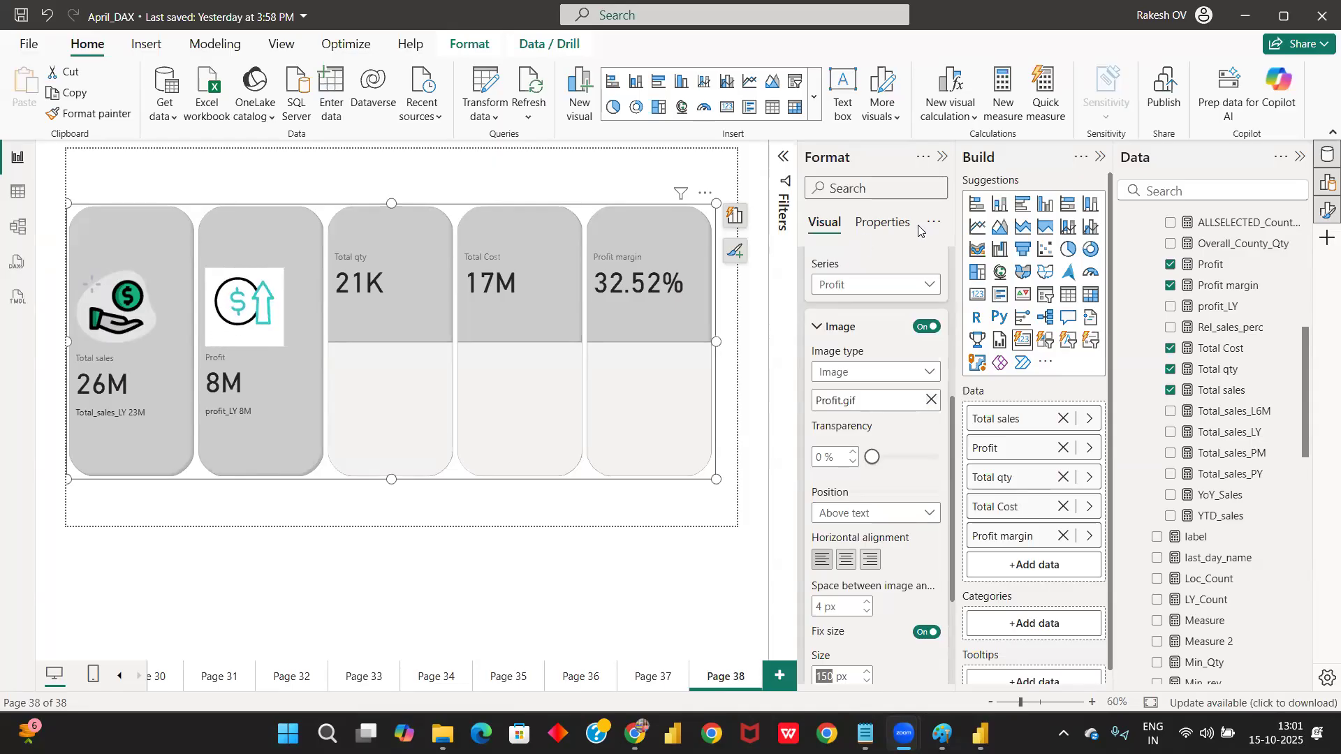
scroll(823, 466, up, 5)
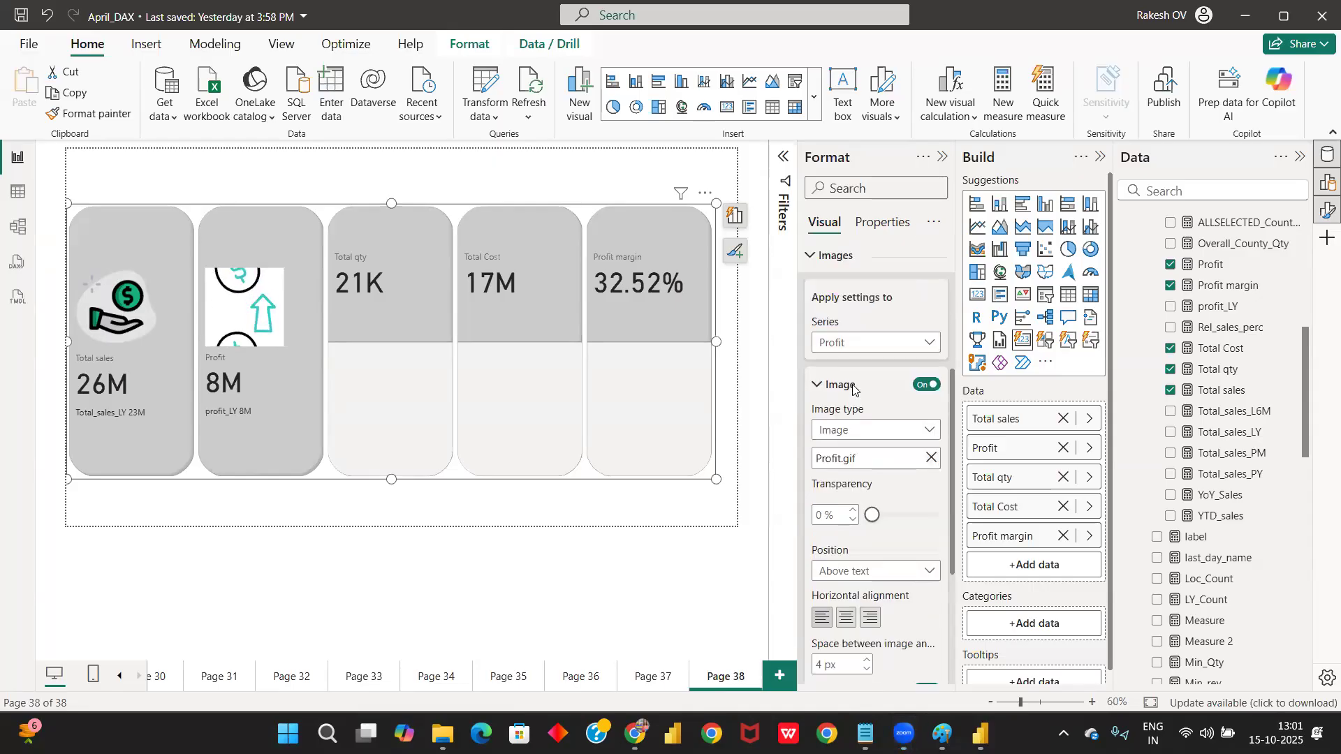
click(823, 464)
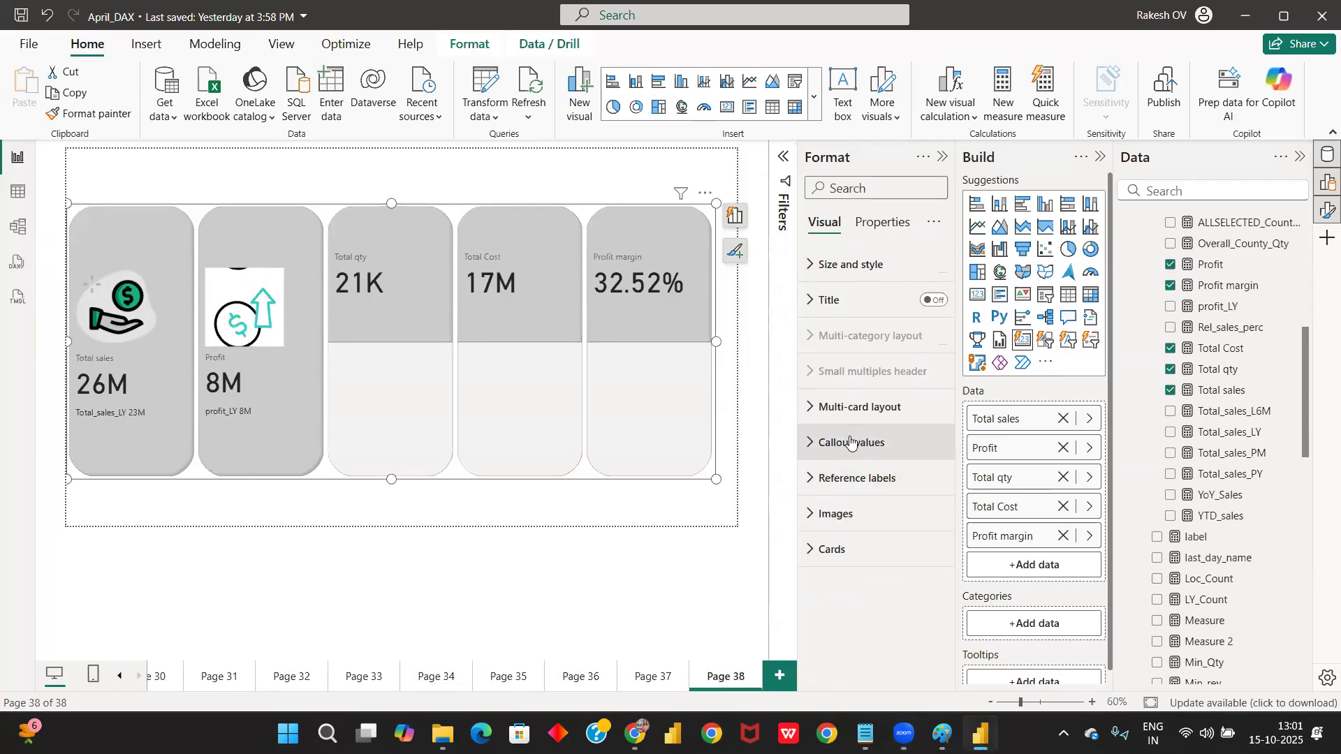
click(843, 444)
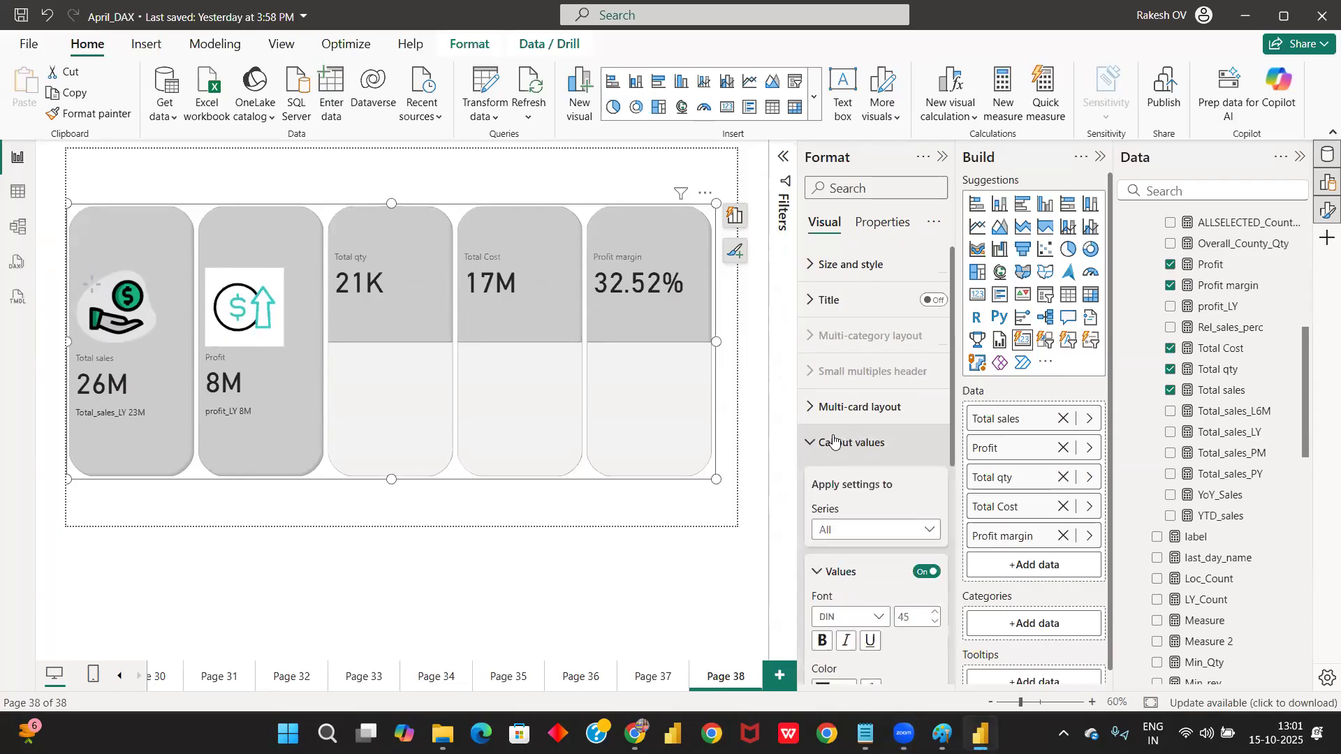
scroll(831, 454, down, 1)
click(823, 486)
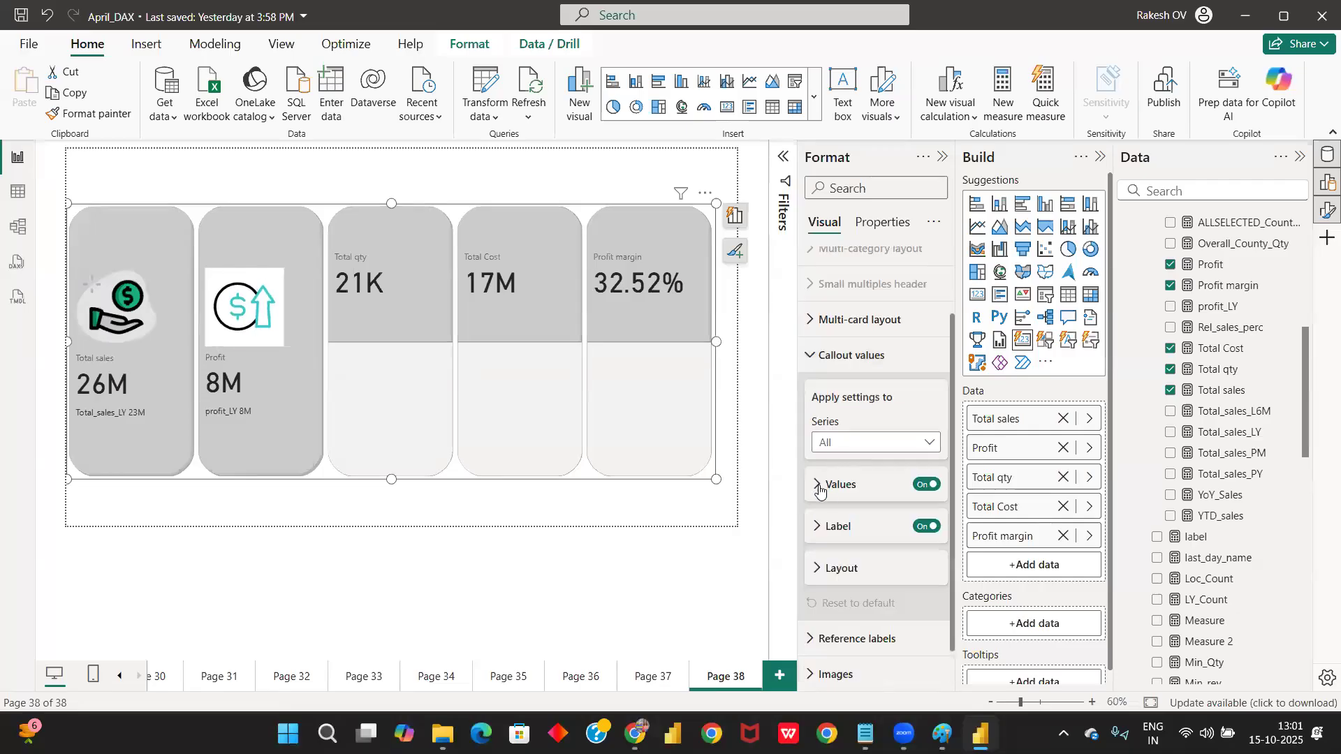
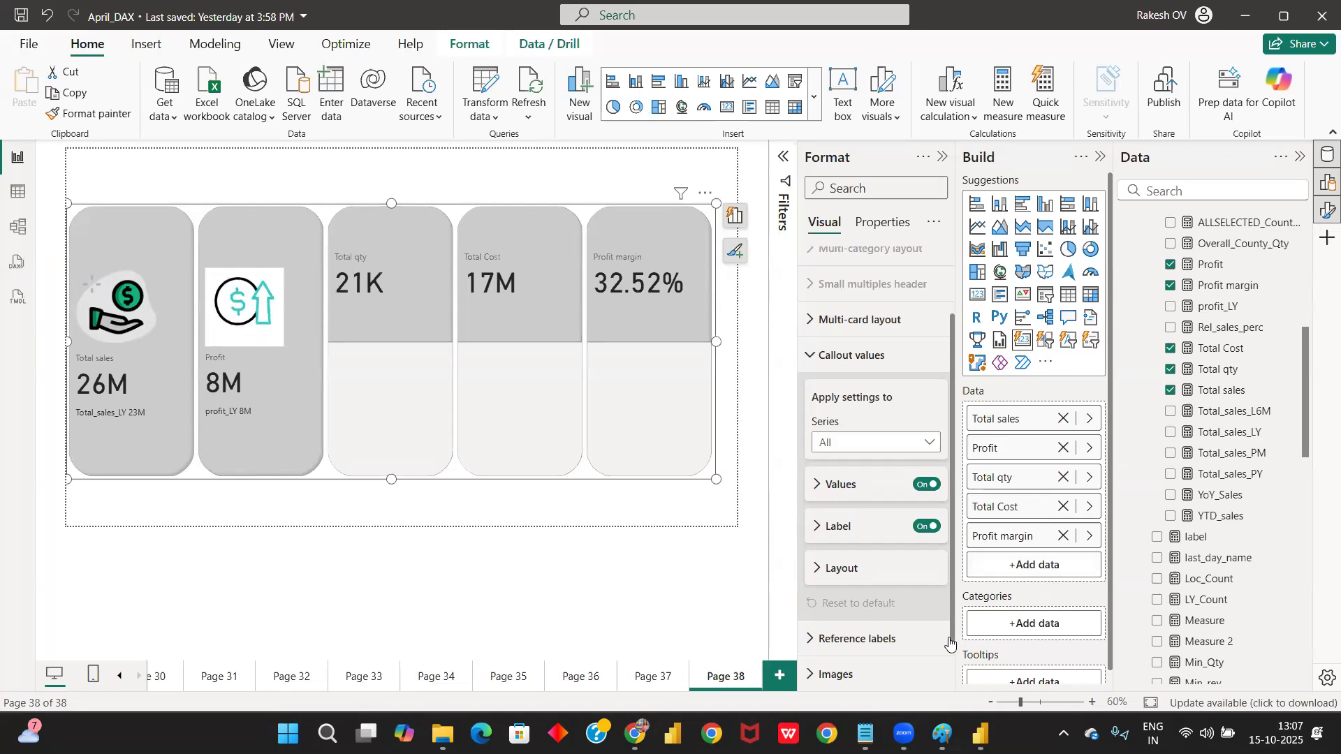
Step: Add a new report page and insert the Profit picture from the EXCEL folder as a standalone image
click(781, 676)
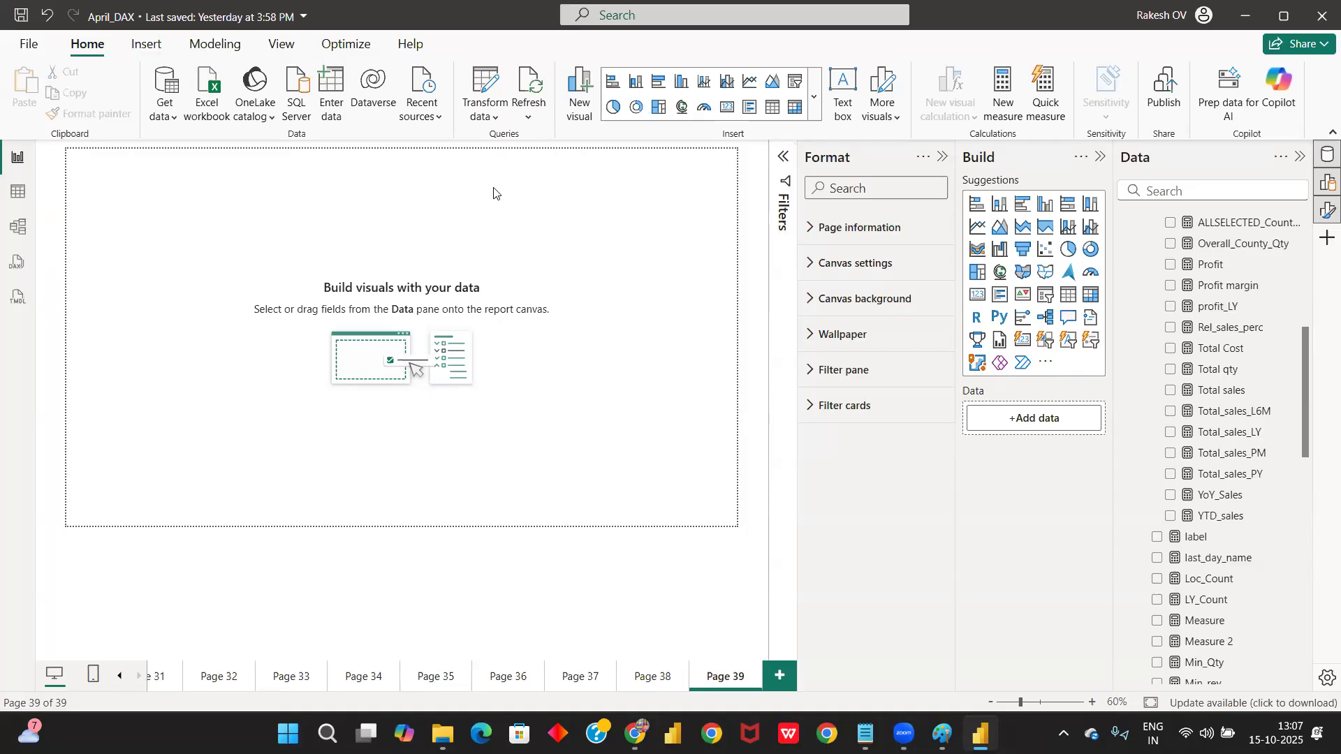
click(138, 46)
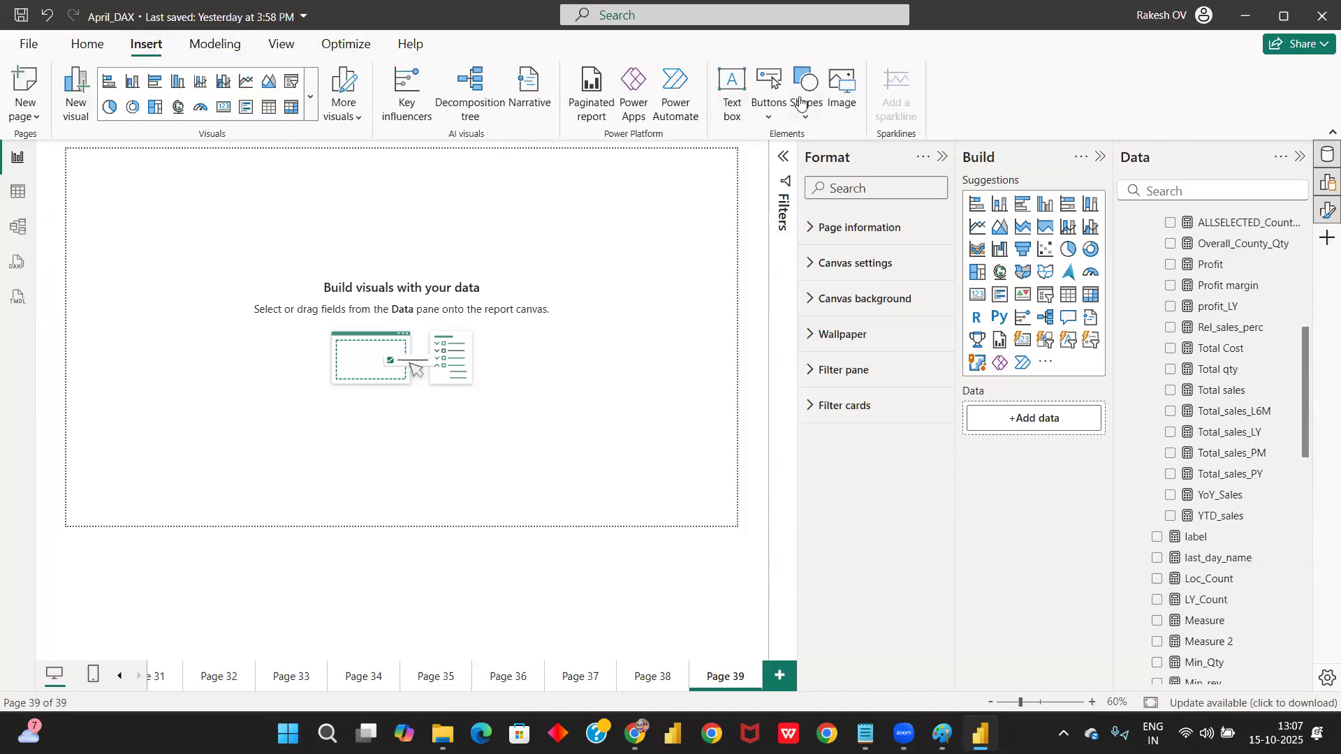
click(843, 87)
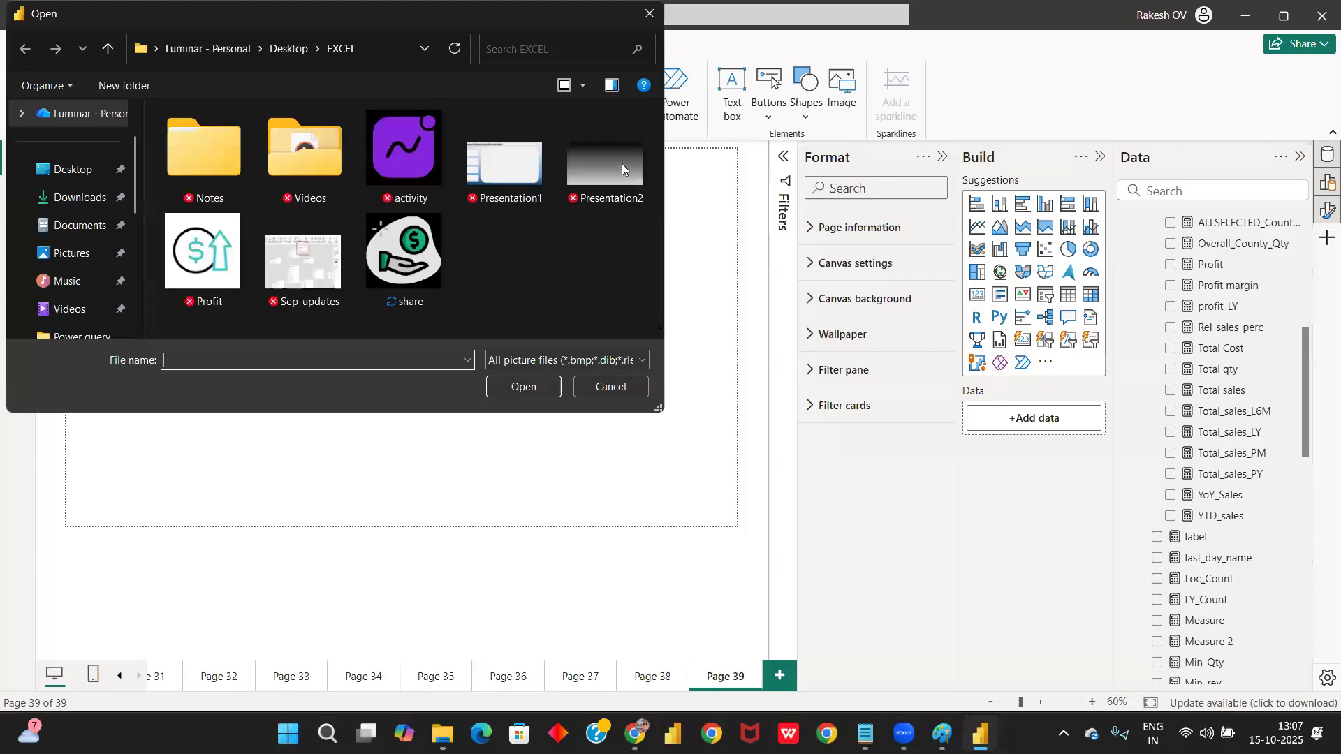
click(219, 250)
click(518, 386)
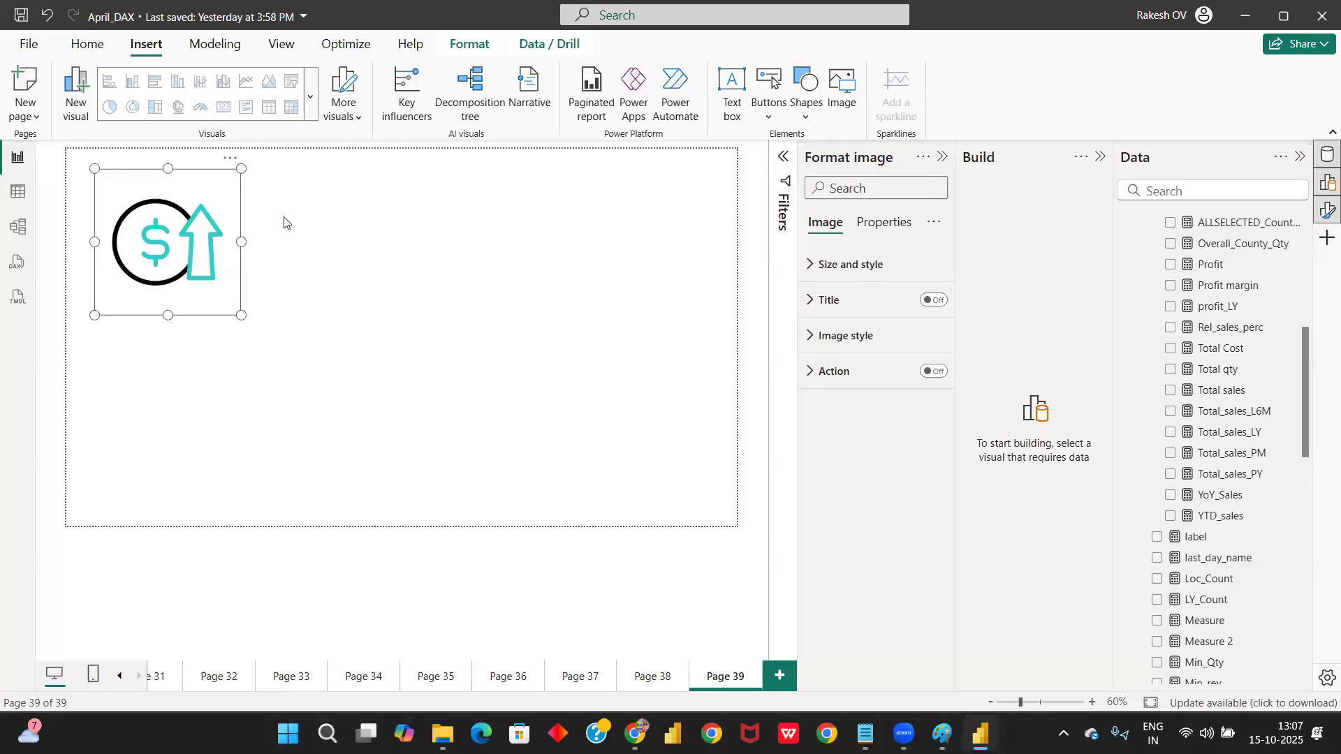
click(312, 224)
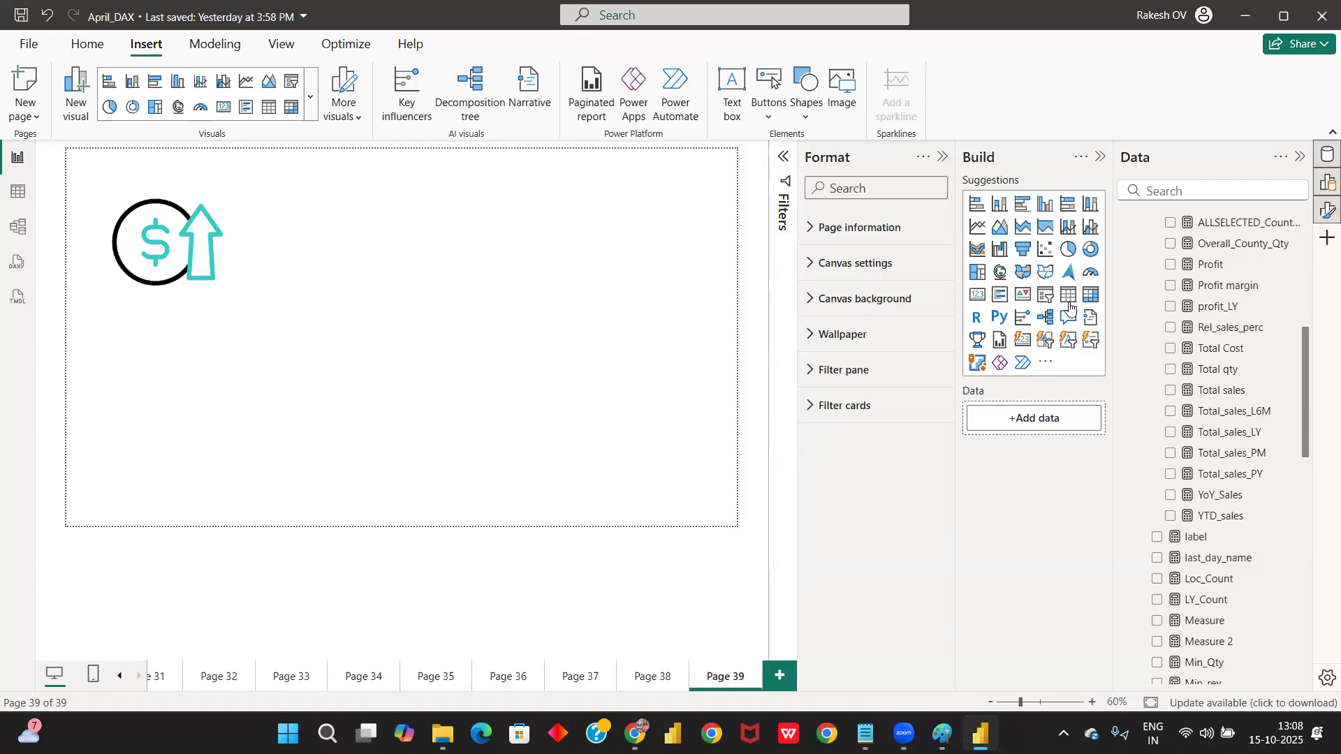
Step: Add a Card (new) visual beside the Profit image and assign the Total qty measure as its data
click(1025, 346)
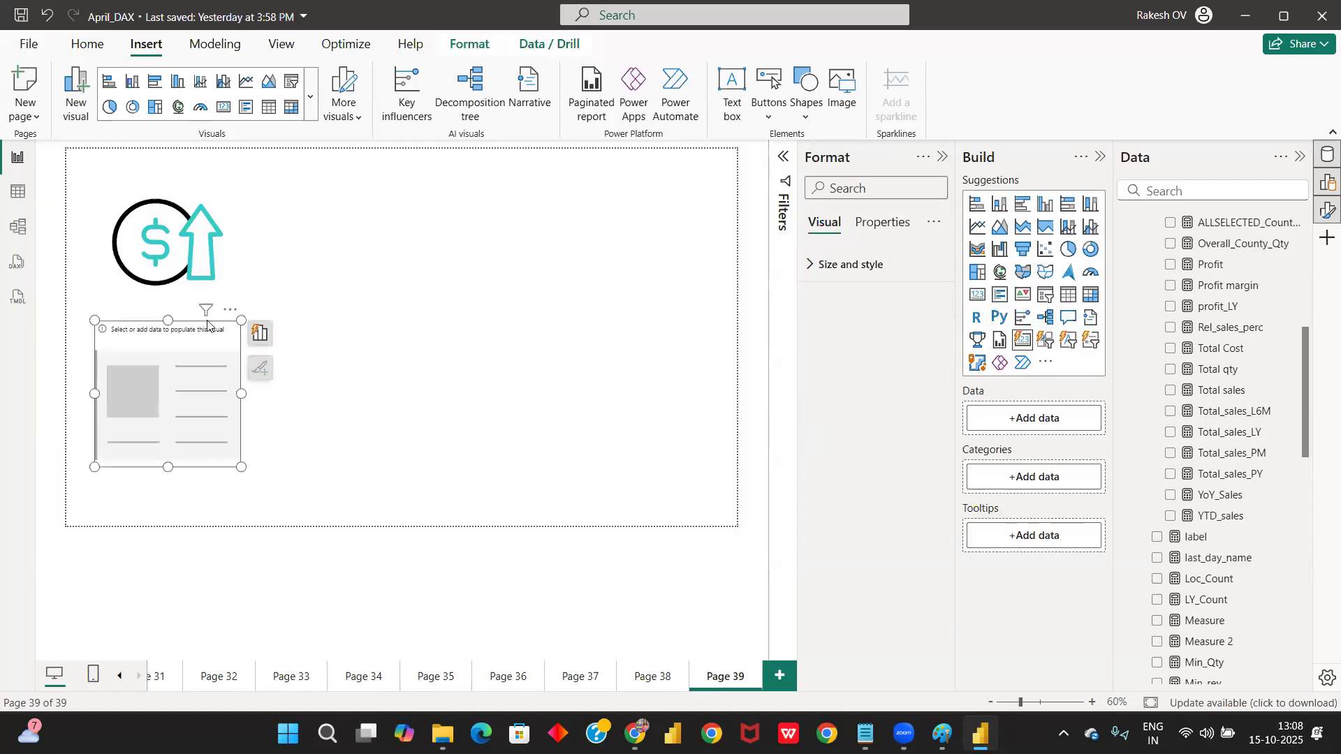
drag(174, 365, 445, 350)
drag(447, 275, 391, 251)
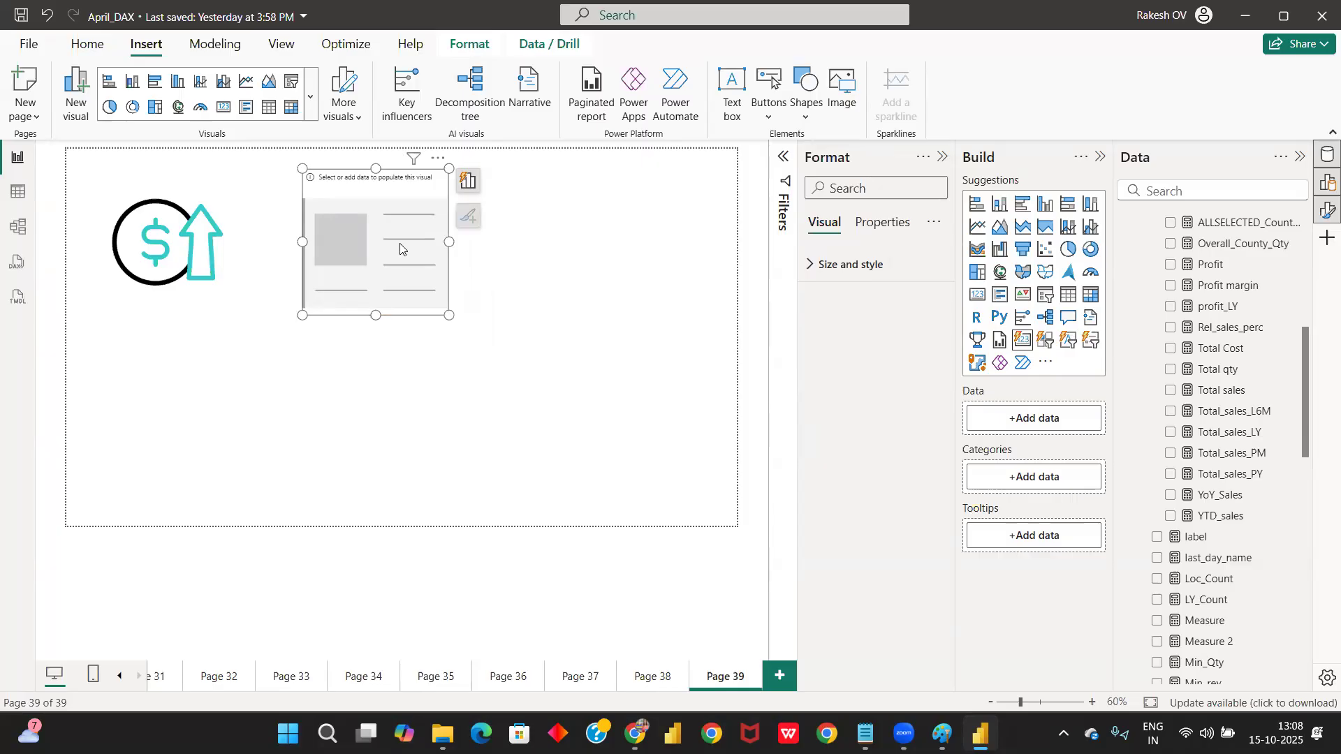
drag(1231, 370, 1037, 420)
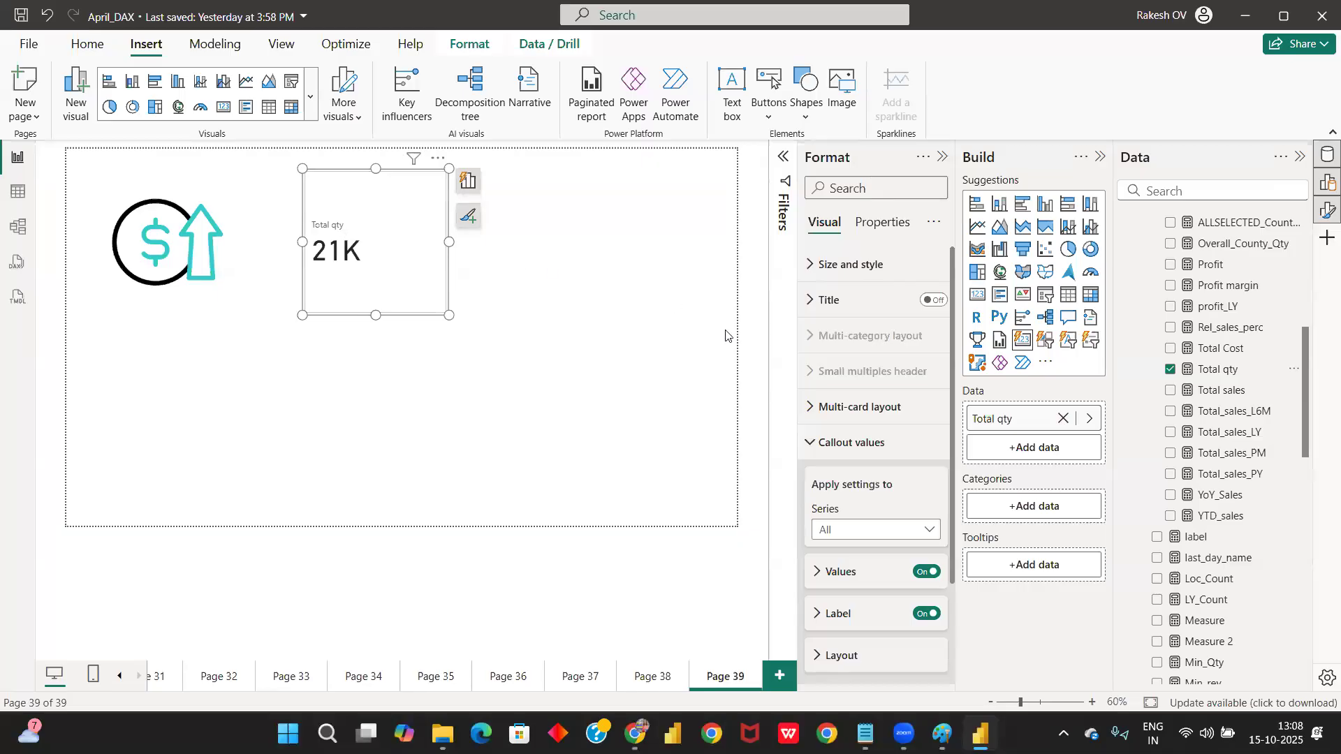
Step: Turn off both the callout value and the label of the Total qty card
click(815, 446)
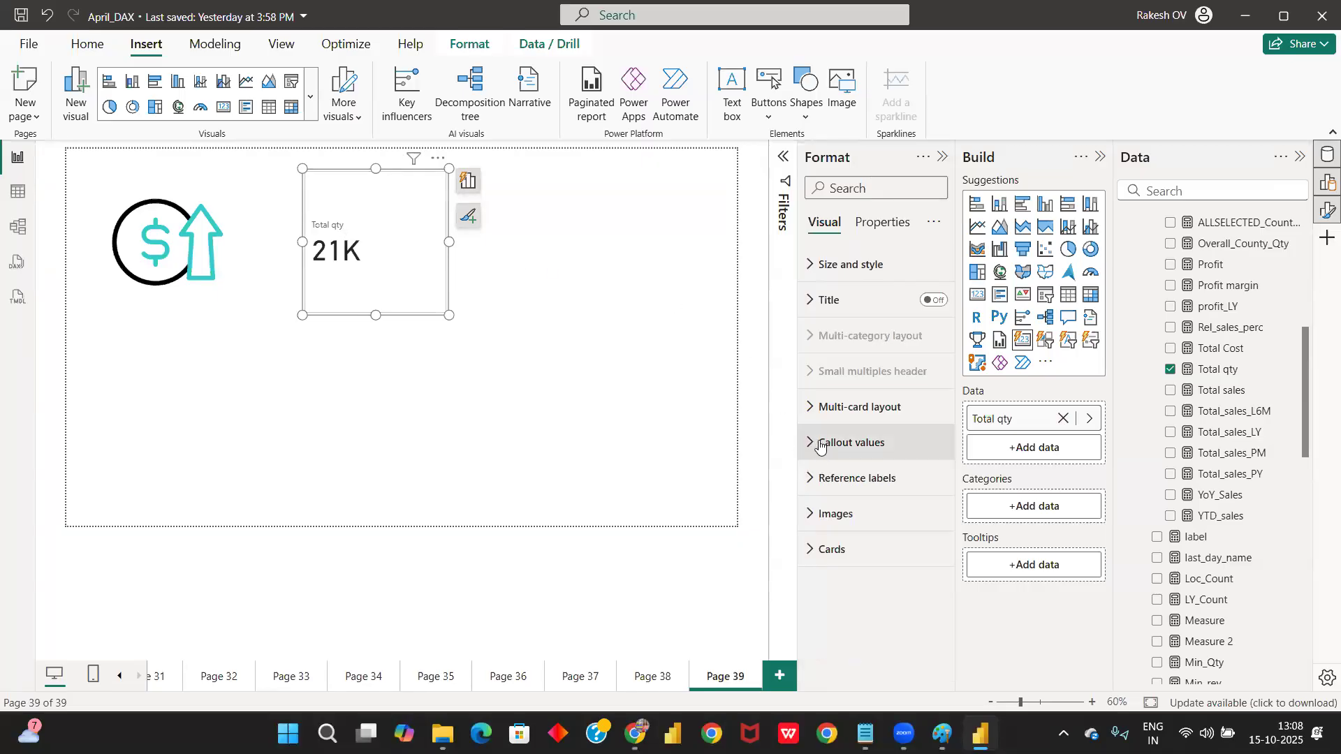
click(818, 446)
scroll(852, 447, down, 2)
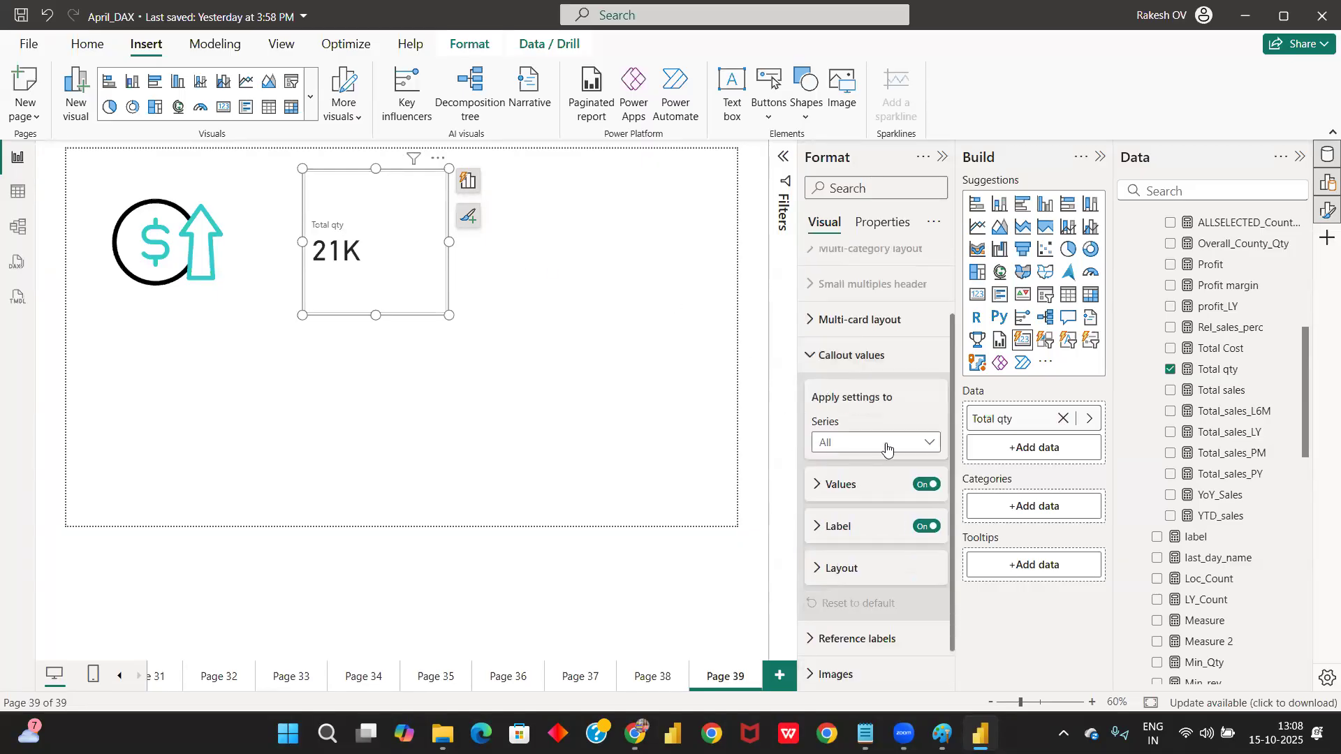
click(919, 488)
click(921, 529)
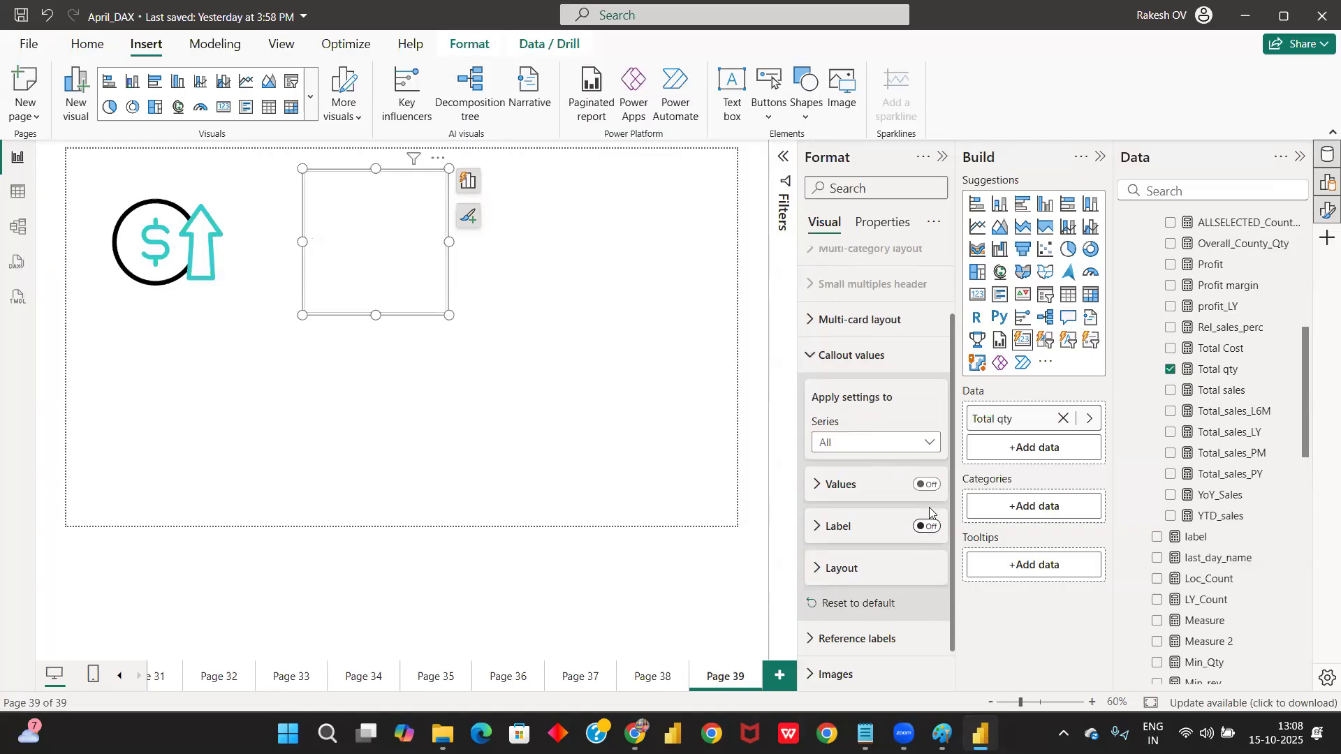
click(848, 361)
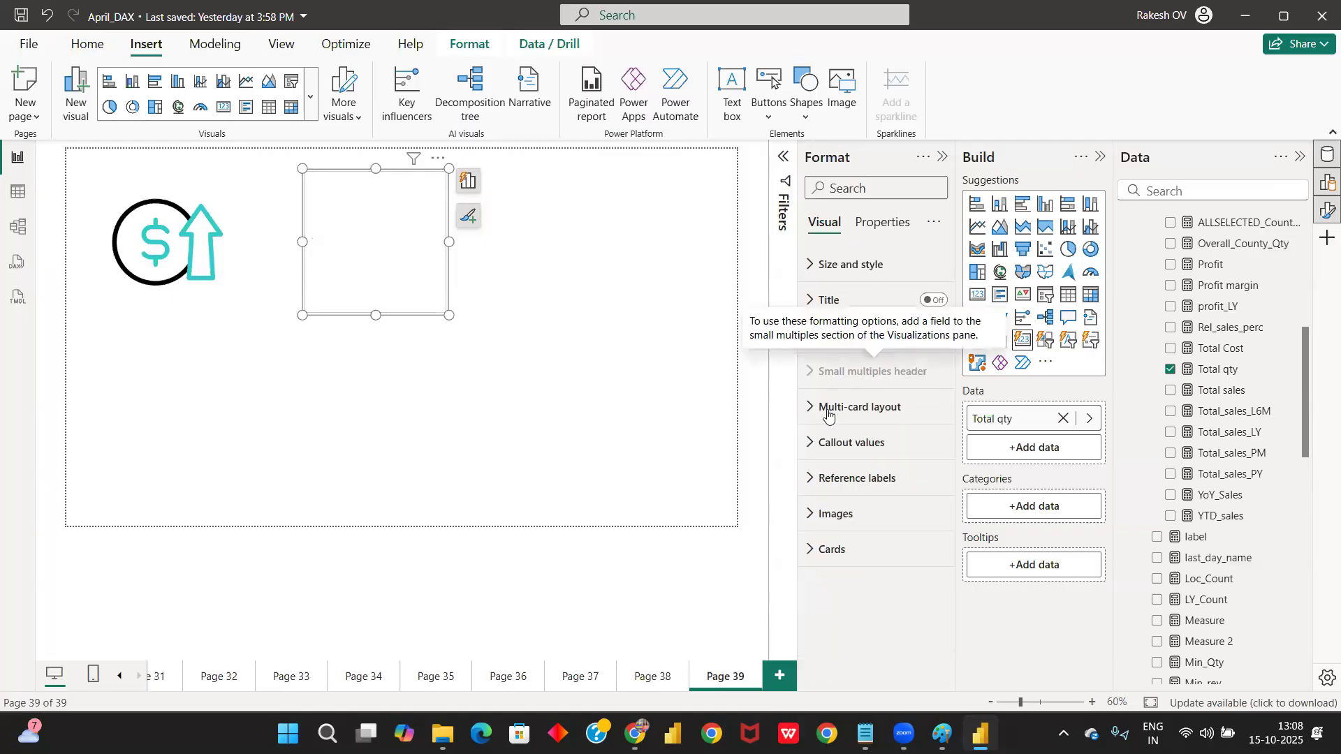
Step: Turn on the image for the Total qty series and load Profit.gif from the EXCEL folder
click(819, 513)
scroll(842, 515, down, 1)
click(848, 514)
click(854, 557)
scroll(929, 389, down, 2)
click(932, 382)
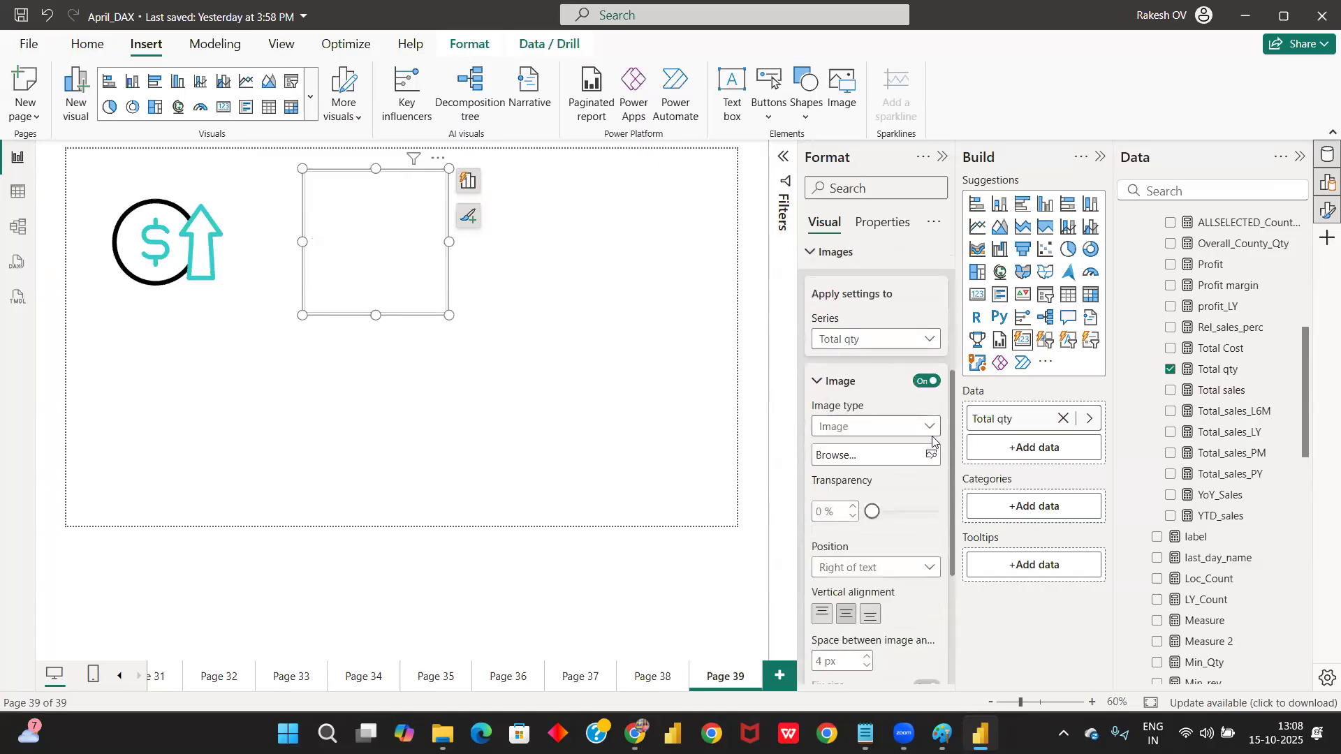
click(931, 455)
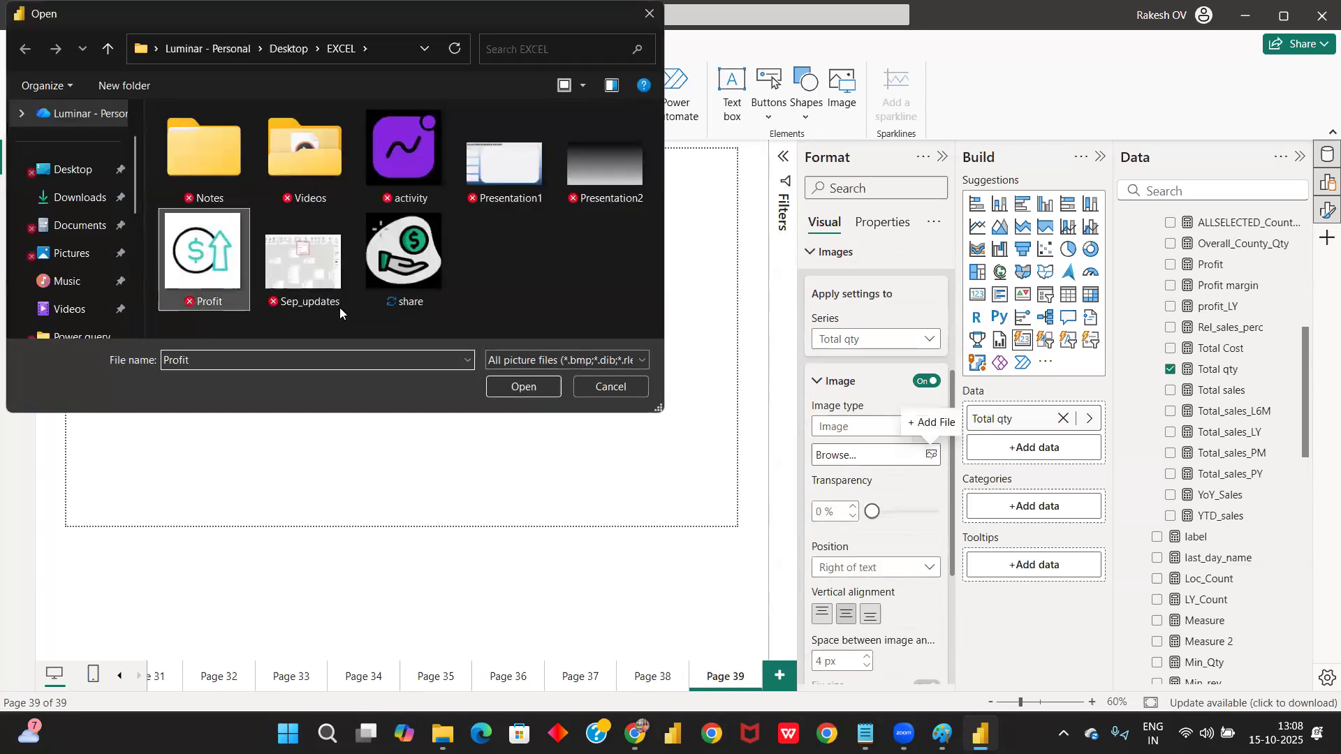
click(514, 390)
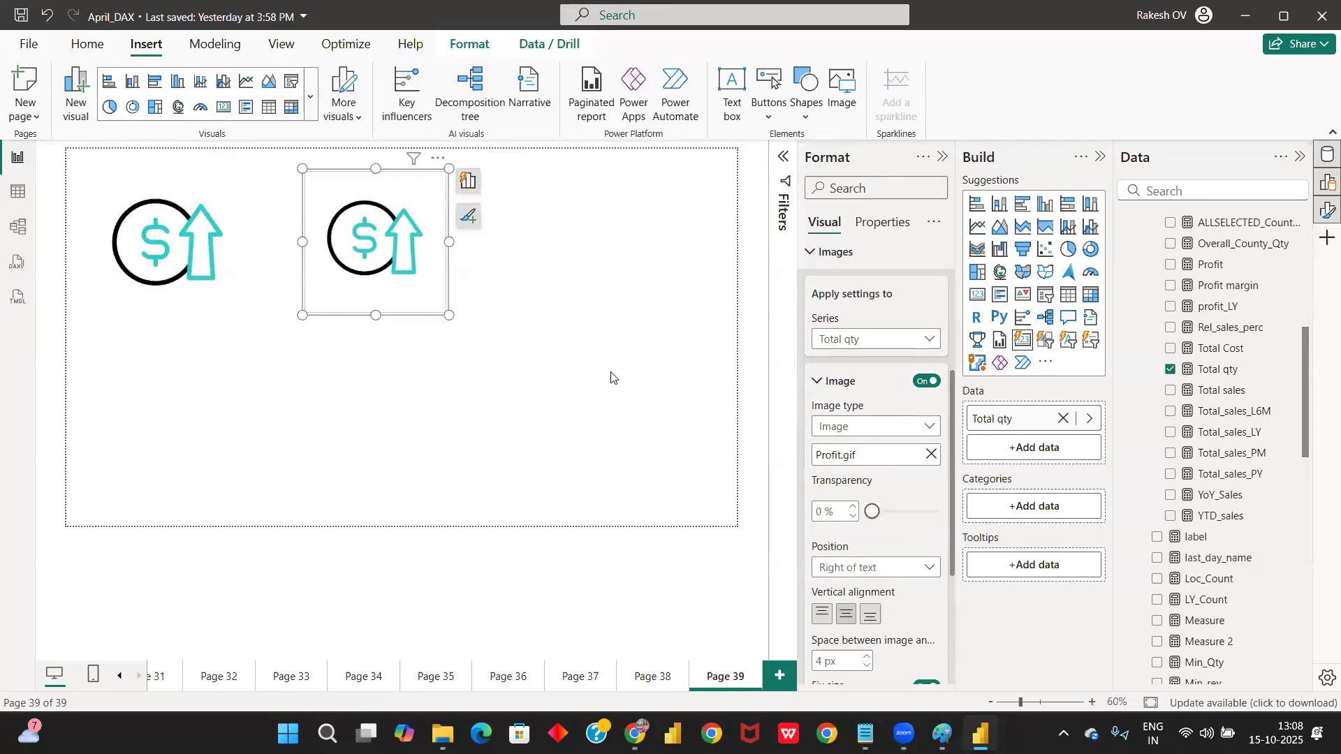
click(611, 378)
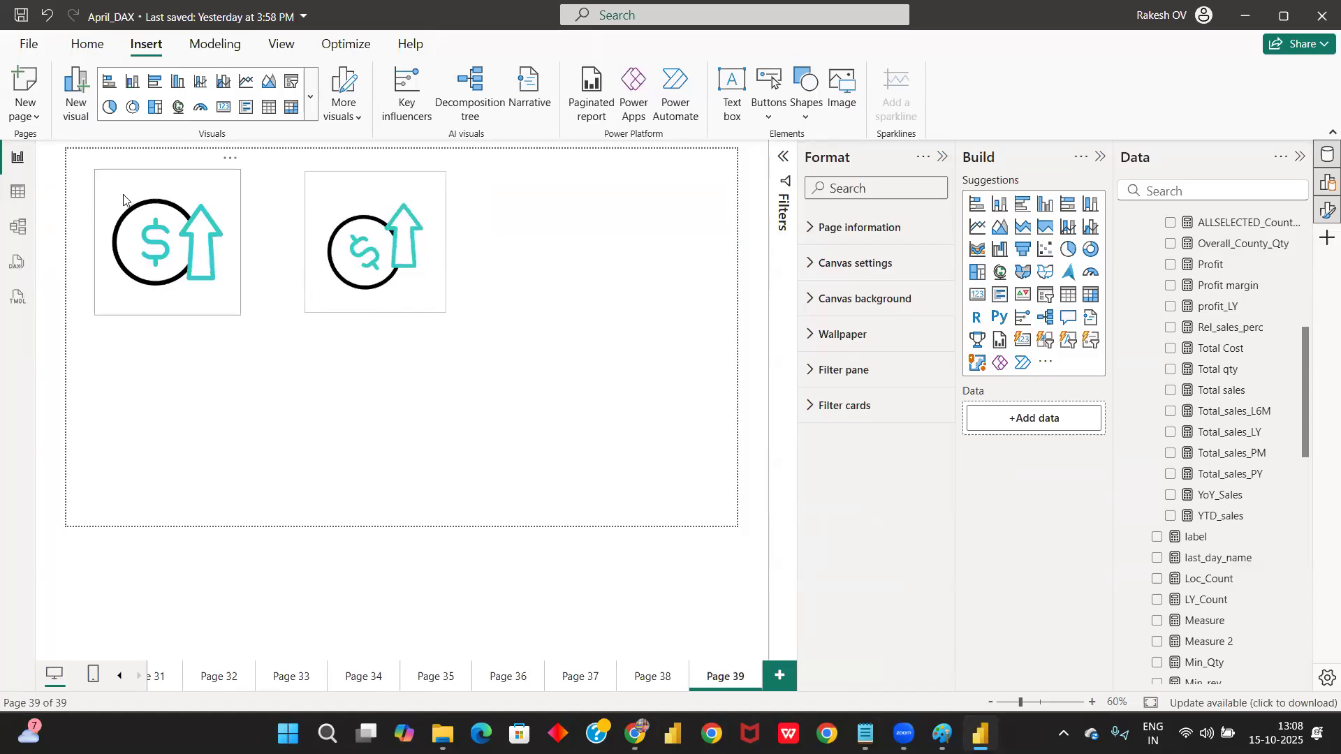
Step: Turn off the card border for all series of the Total qty card
click(411, 228)
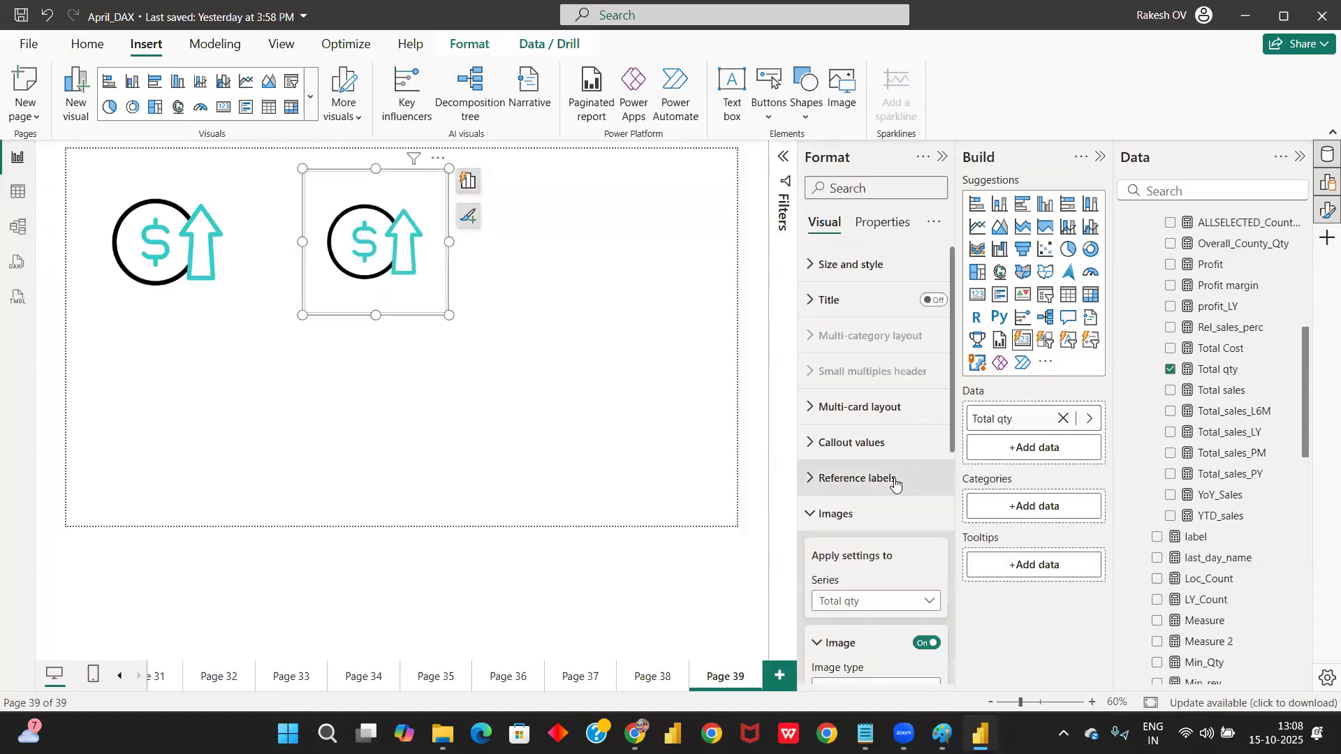
click(833, 514)
click(835, 543)
scroll(837, 539, down, 5)
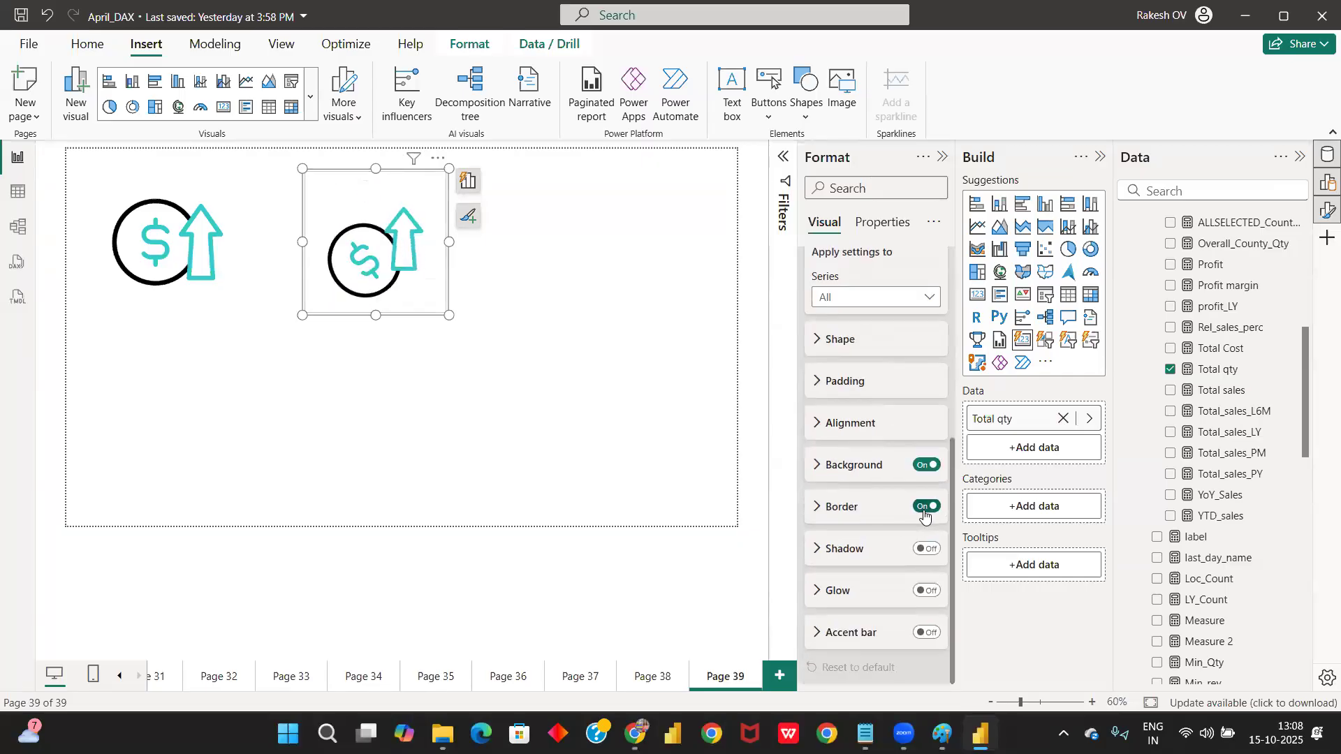
click(925, 510)
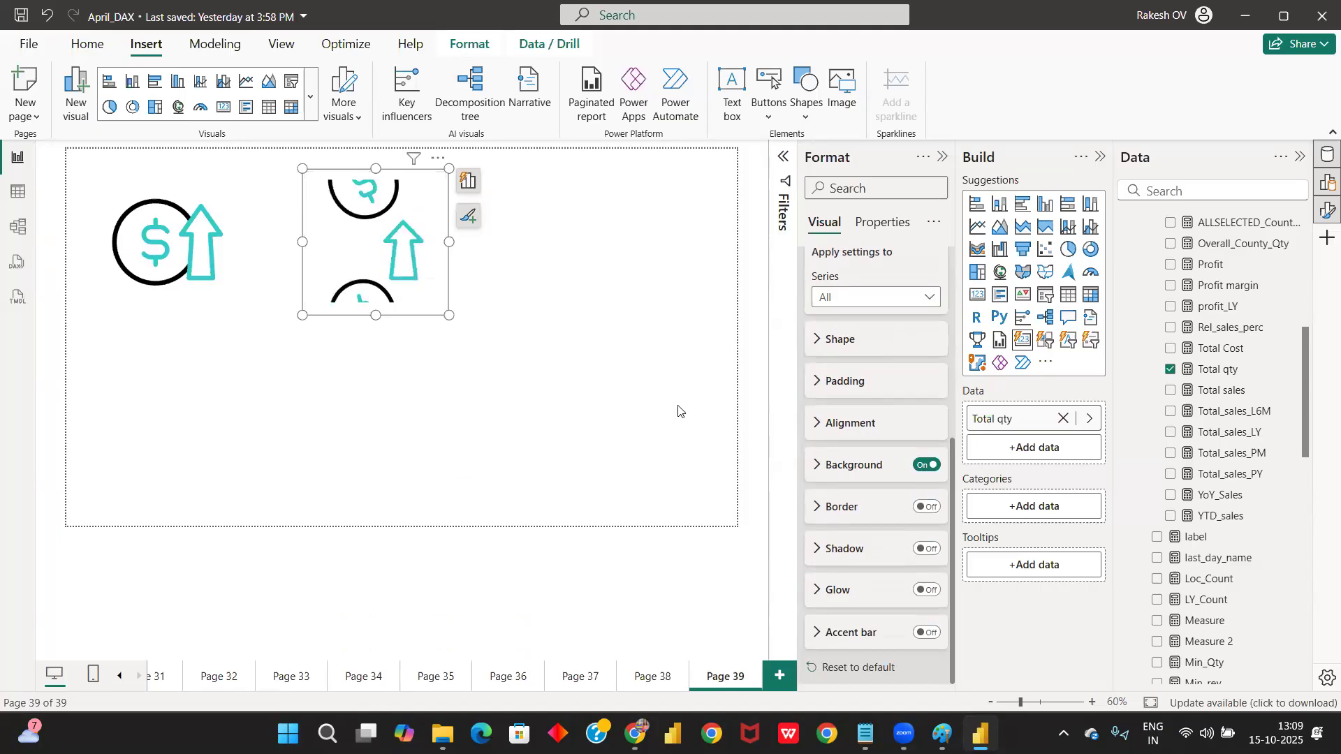
click(412, 458)
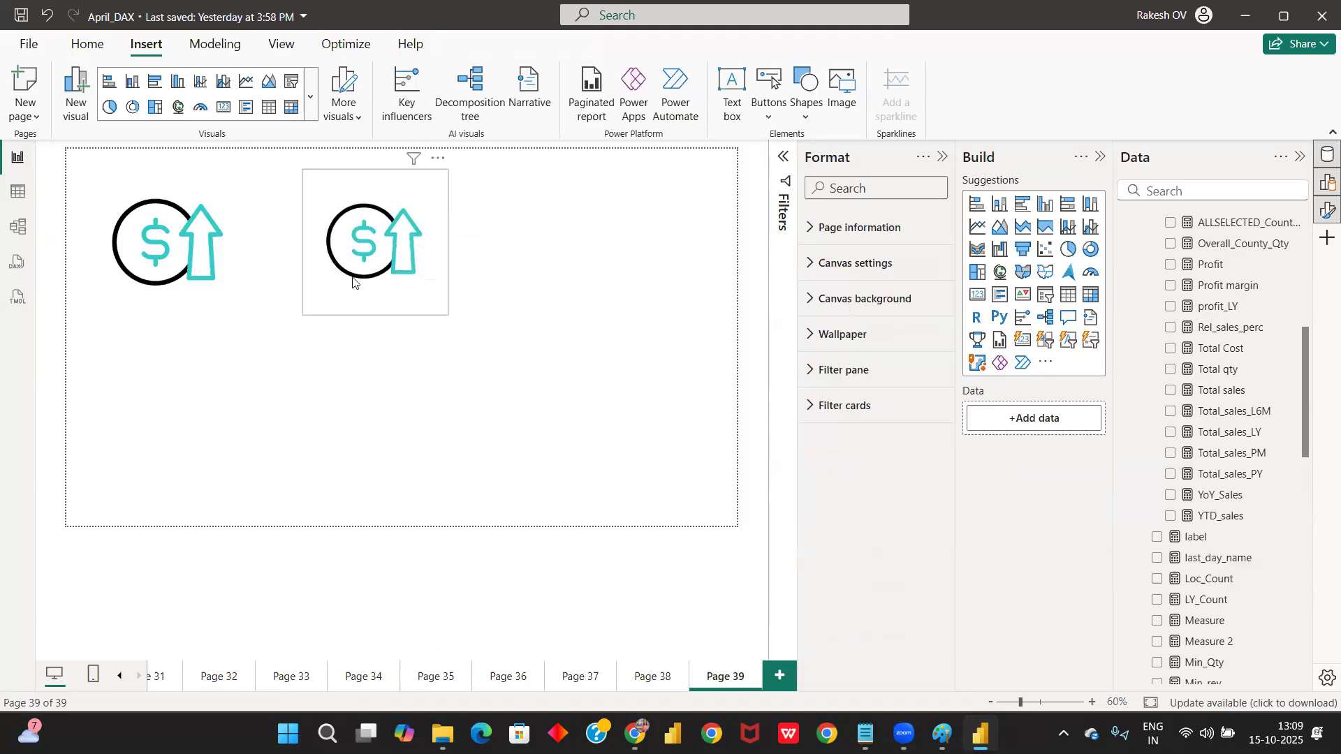
Step: Move the Total qty card closer to the standalone Profit image and check its callout value settings
drag(353, 283, 300, 283)
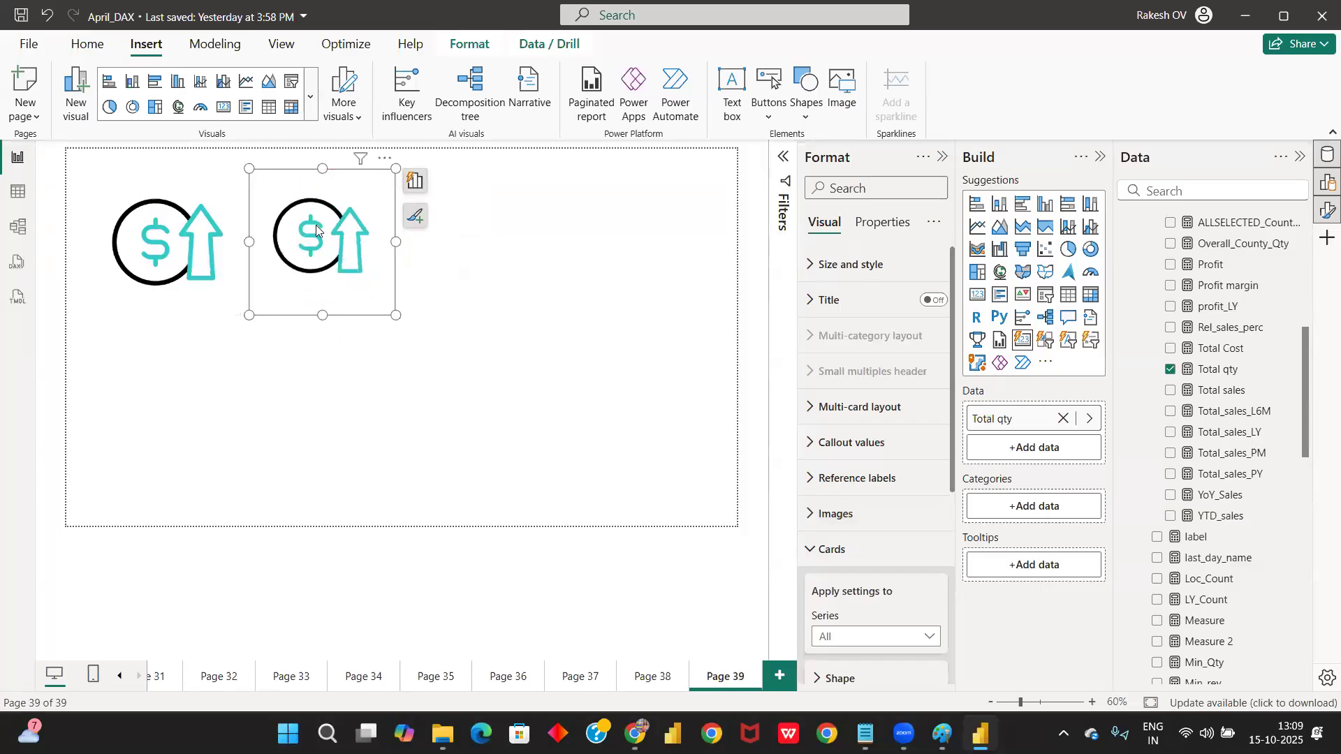
click(517, 250)
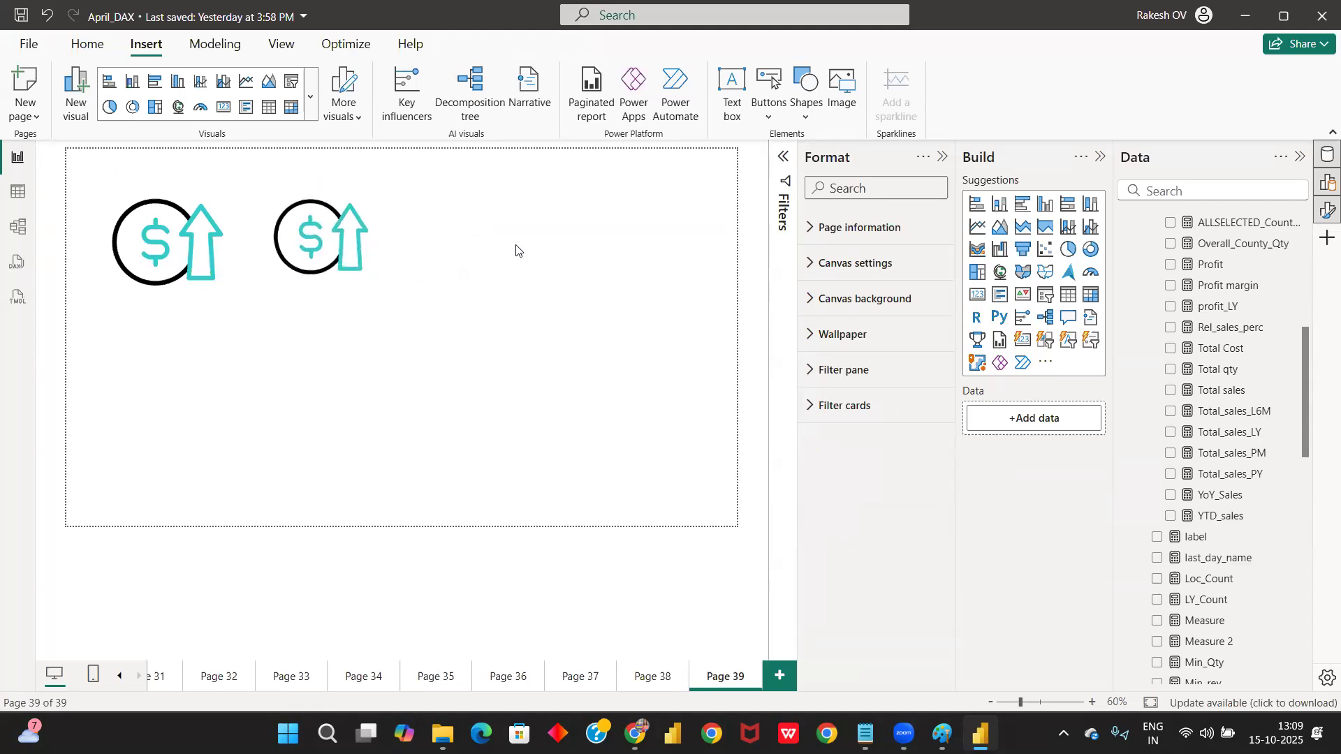
click(375, 253)
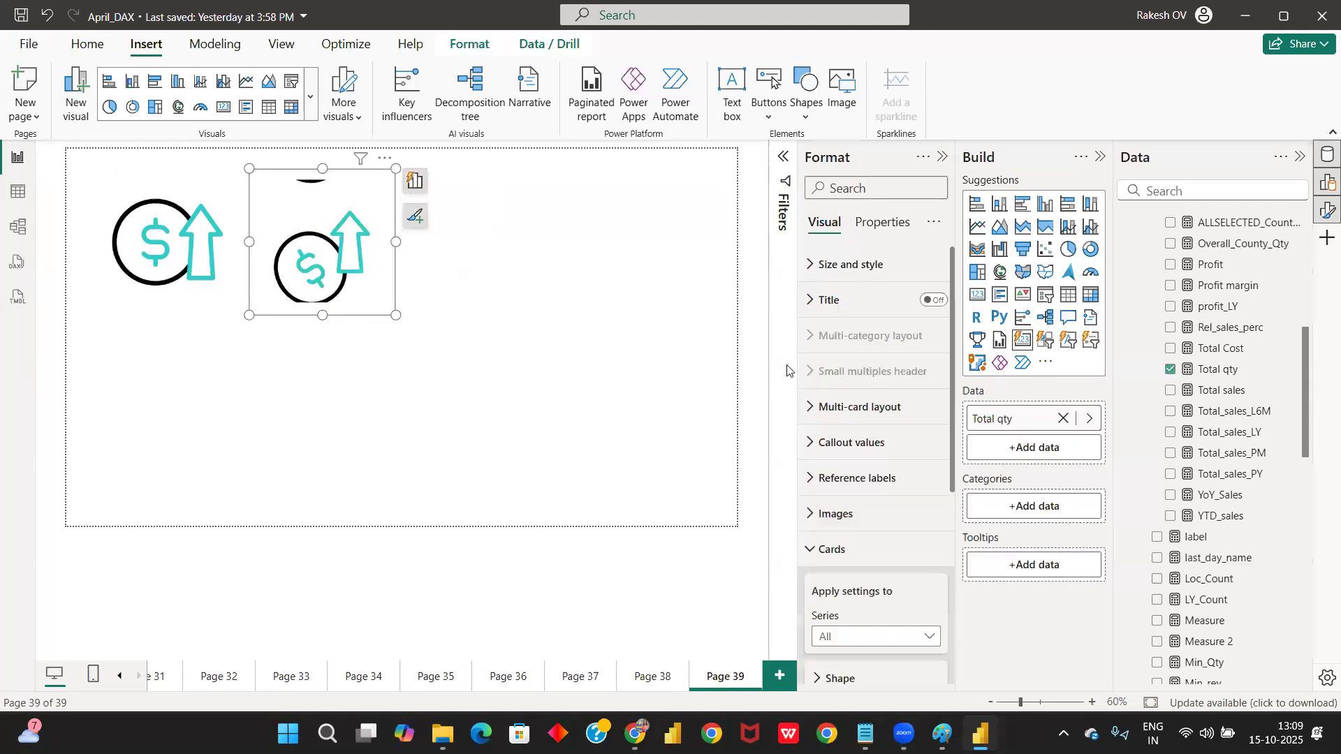
click(815, 443)
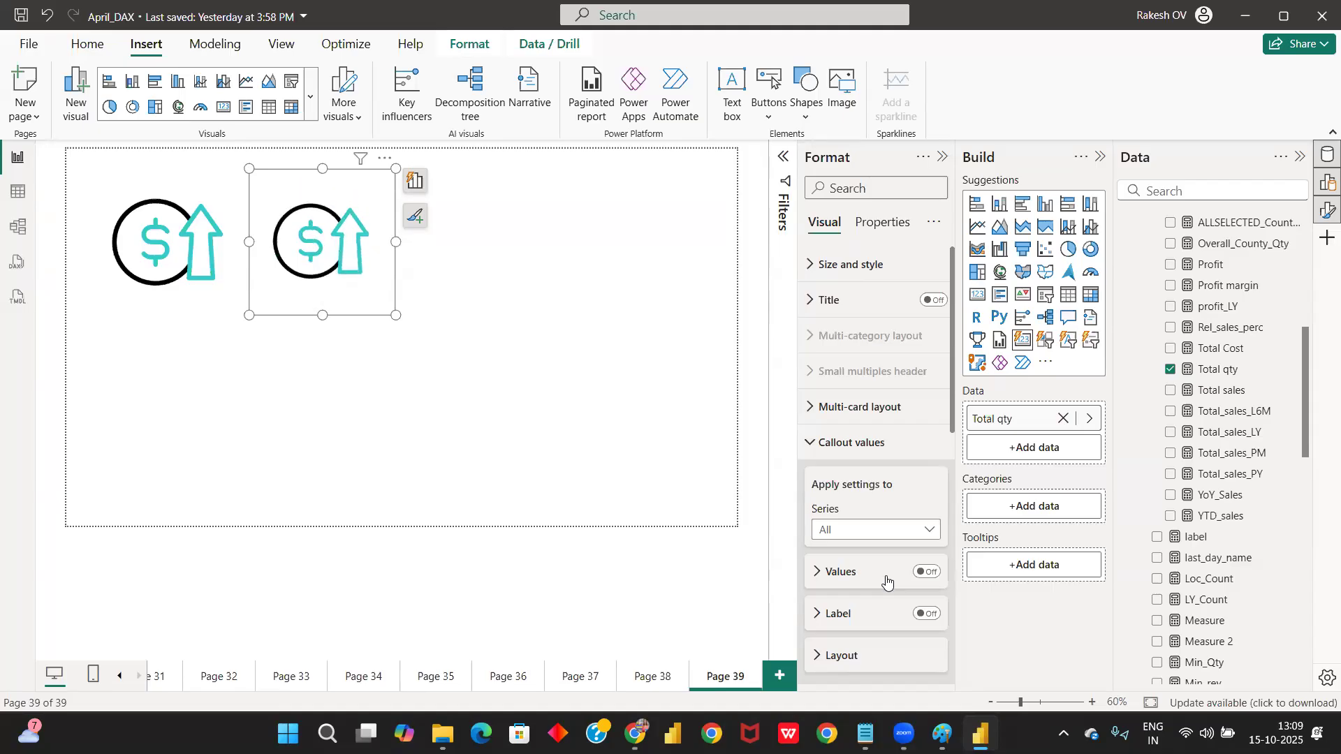
click(837, 440)
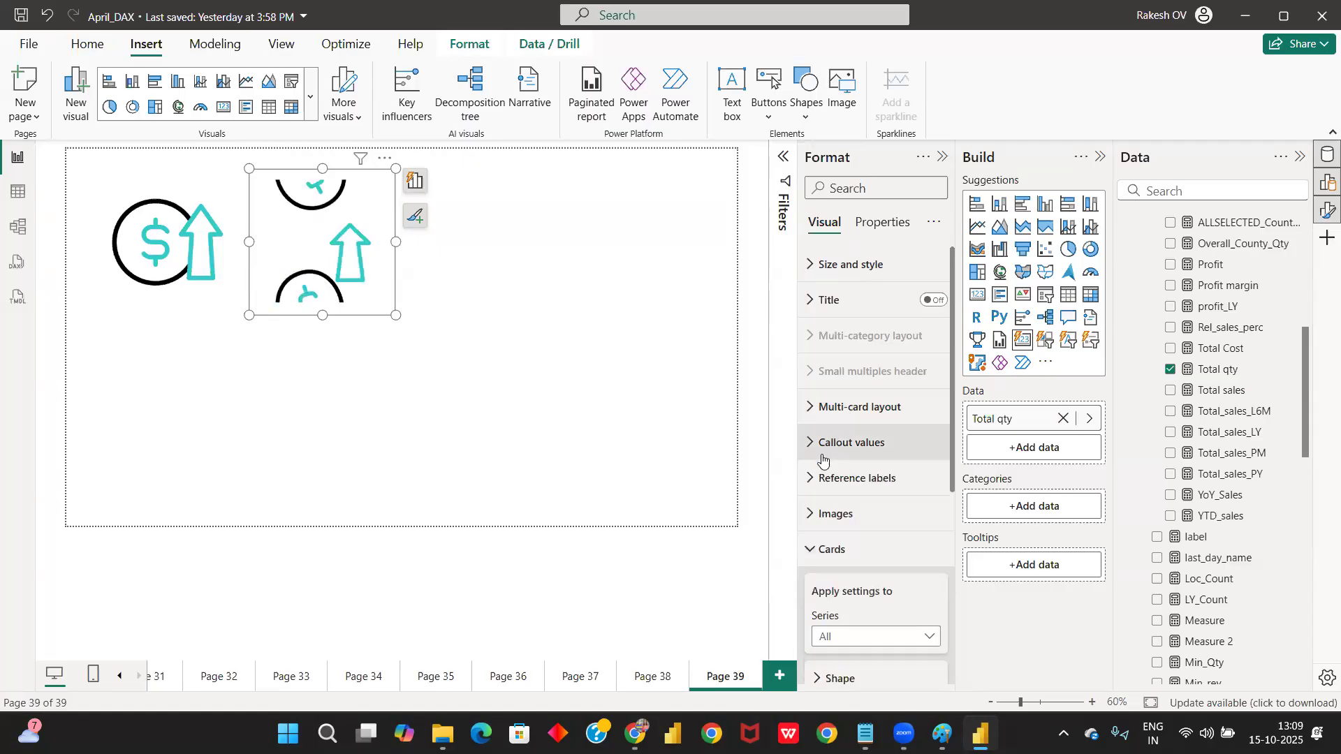
click(809, 550)
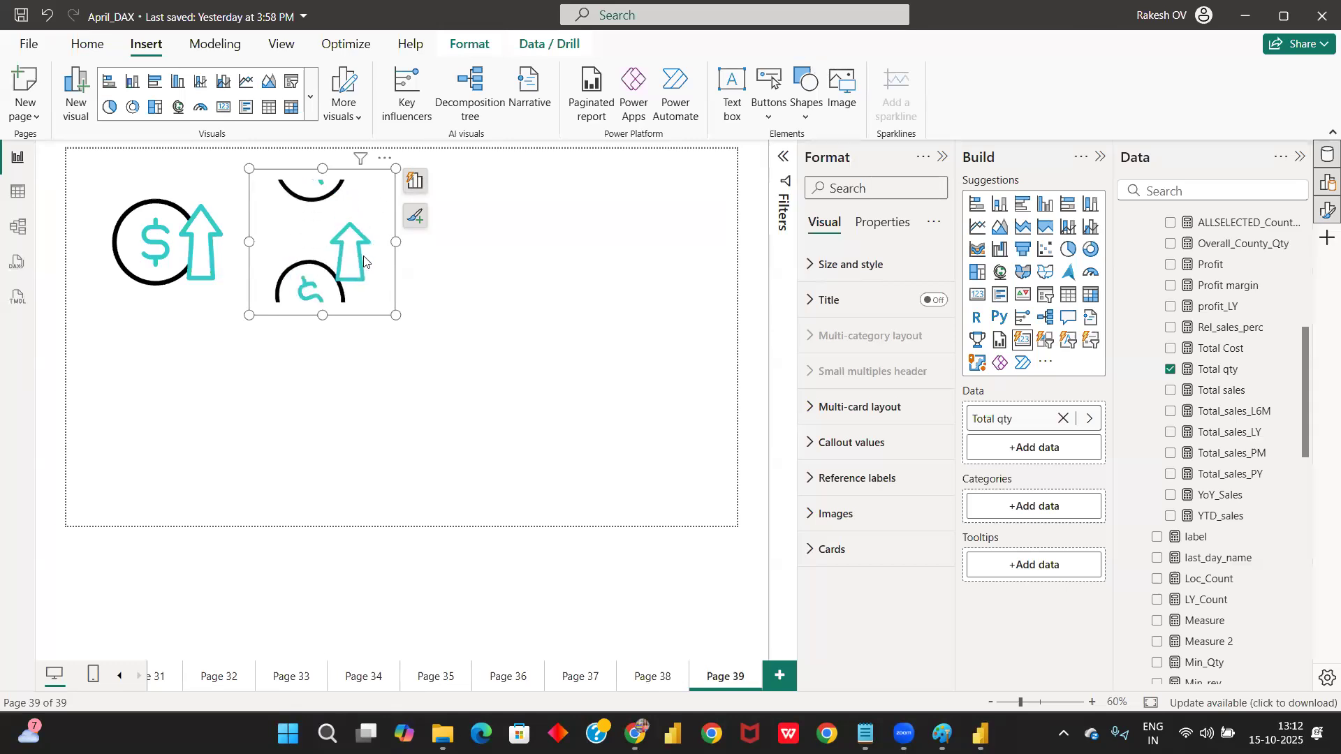
Step: Shift the Total qty card slightly away from the Profit image and compare the two animations
drag(364, 203, 391, 204)
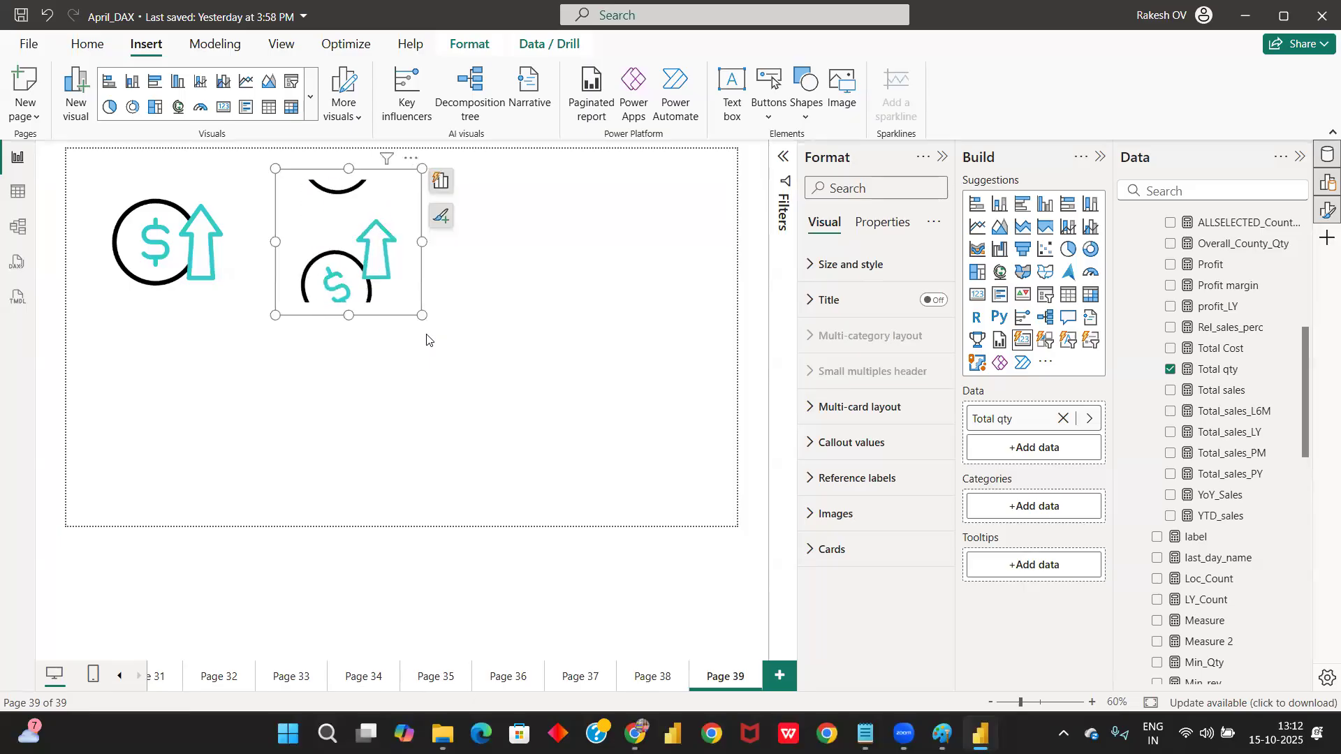
click(427, 339)
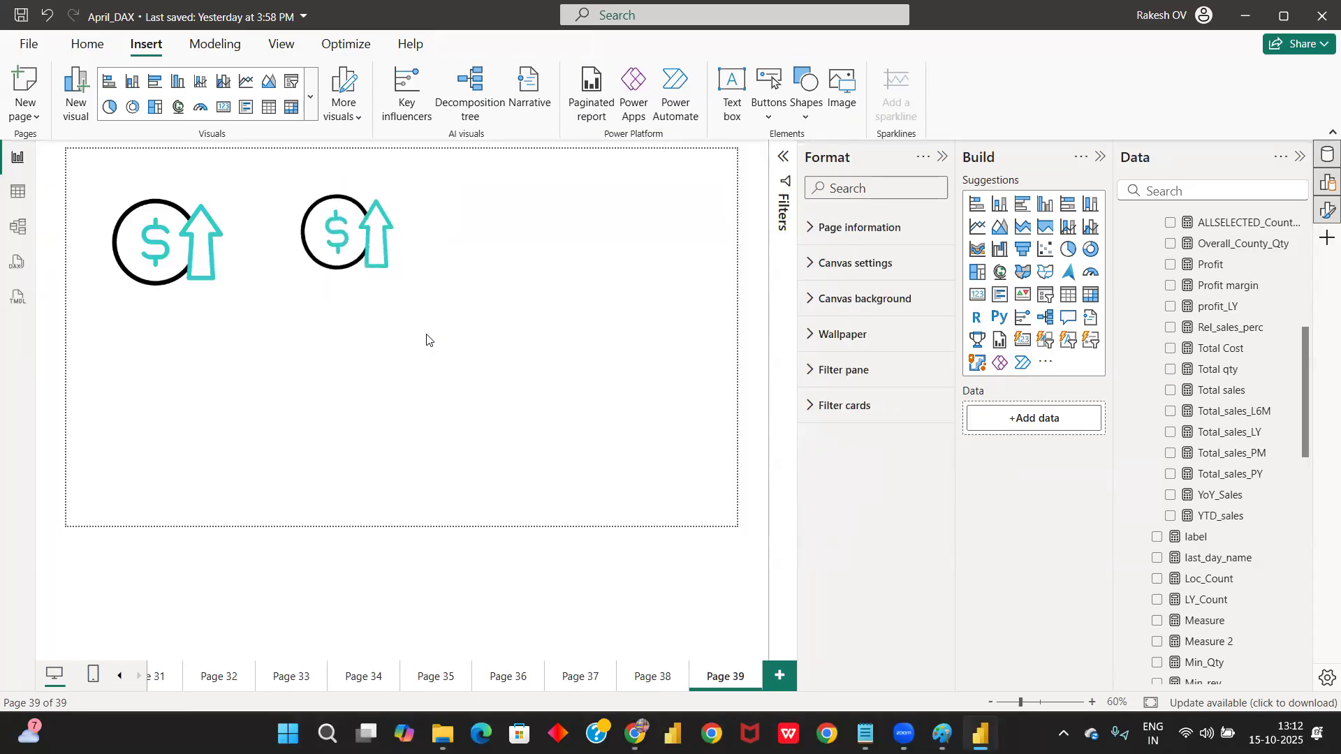
click(355, 214)
click(617, 437)
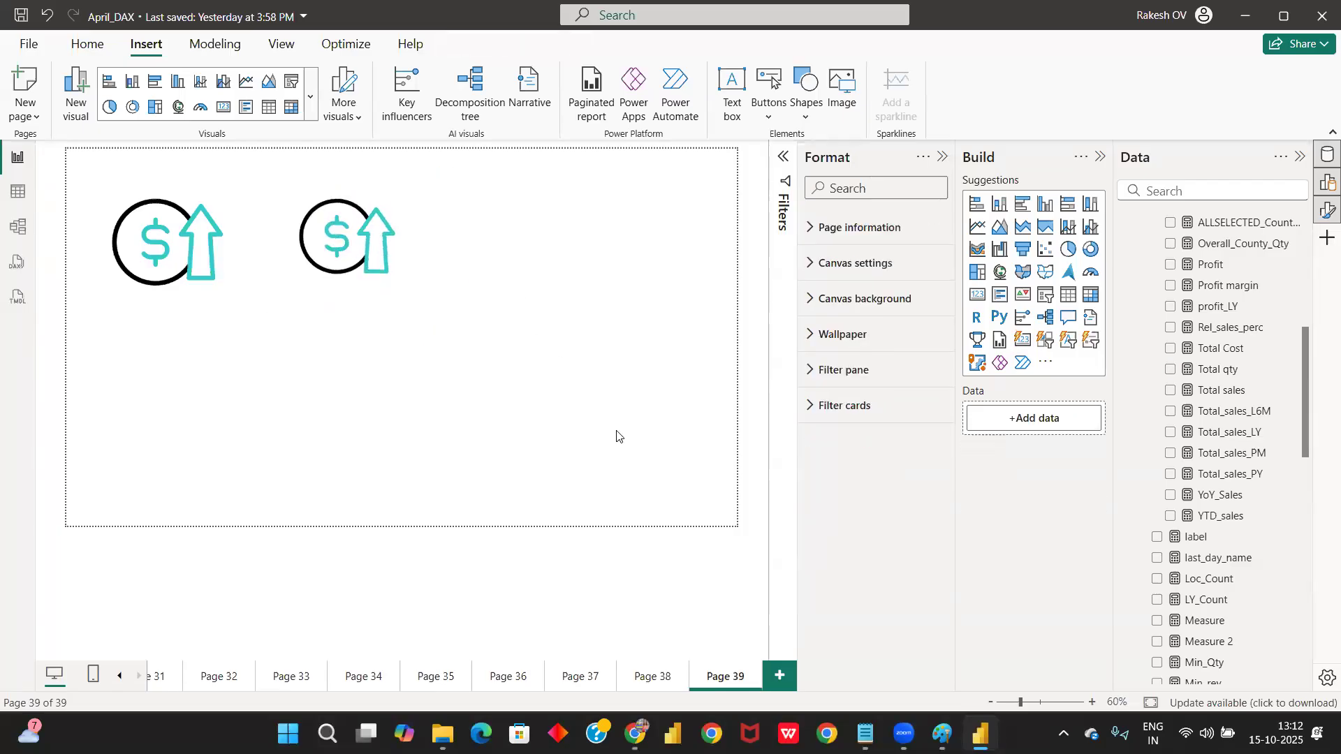
Step: Add a new blank report page and return to the Total qty card on Page 39
click(780, 676)
click(653, 677)
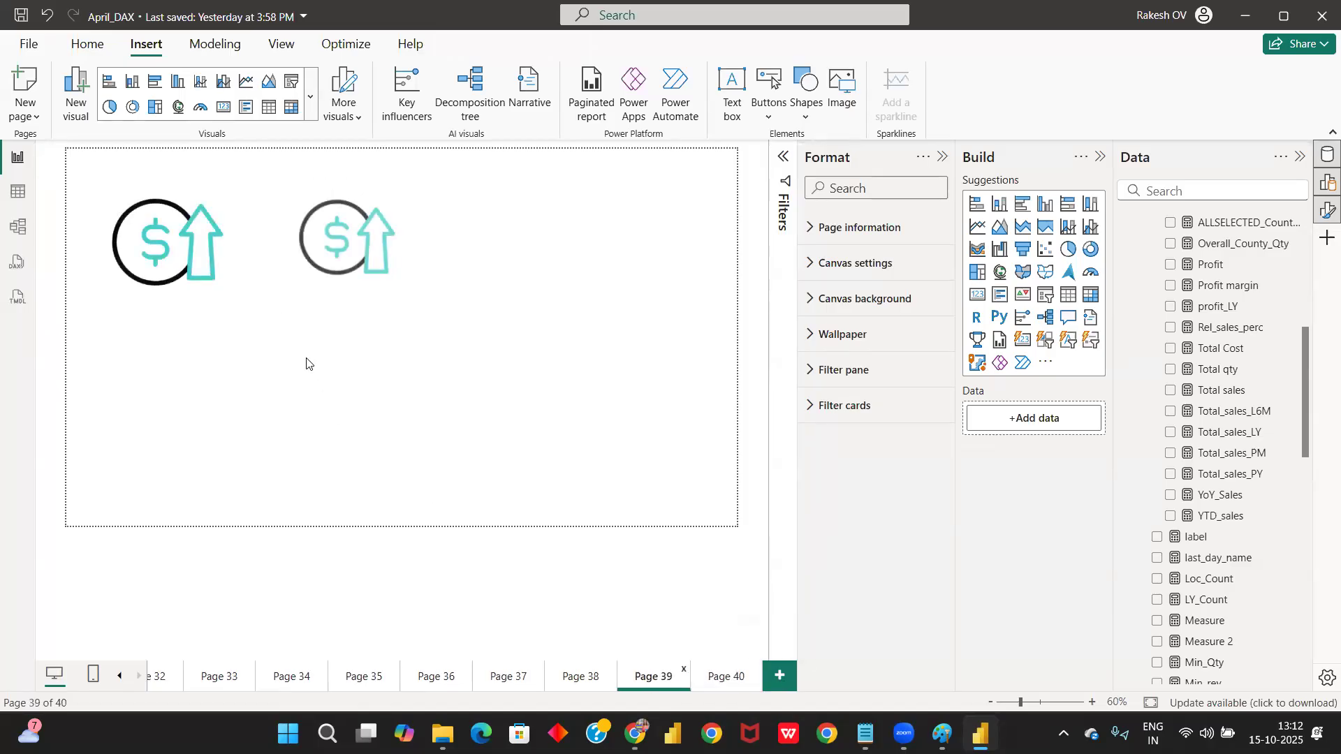
click(285, 220)
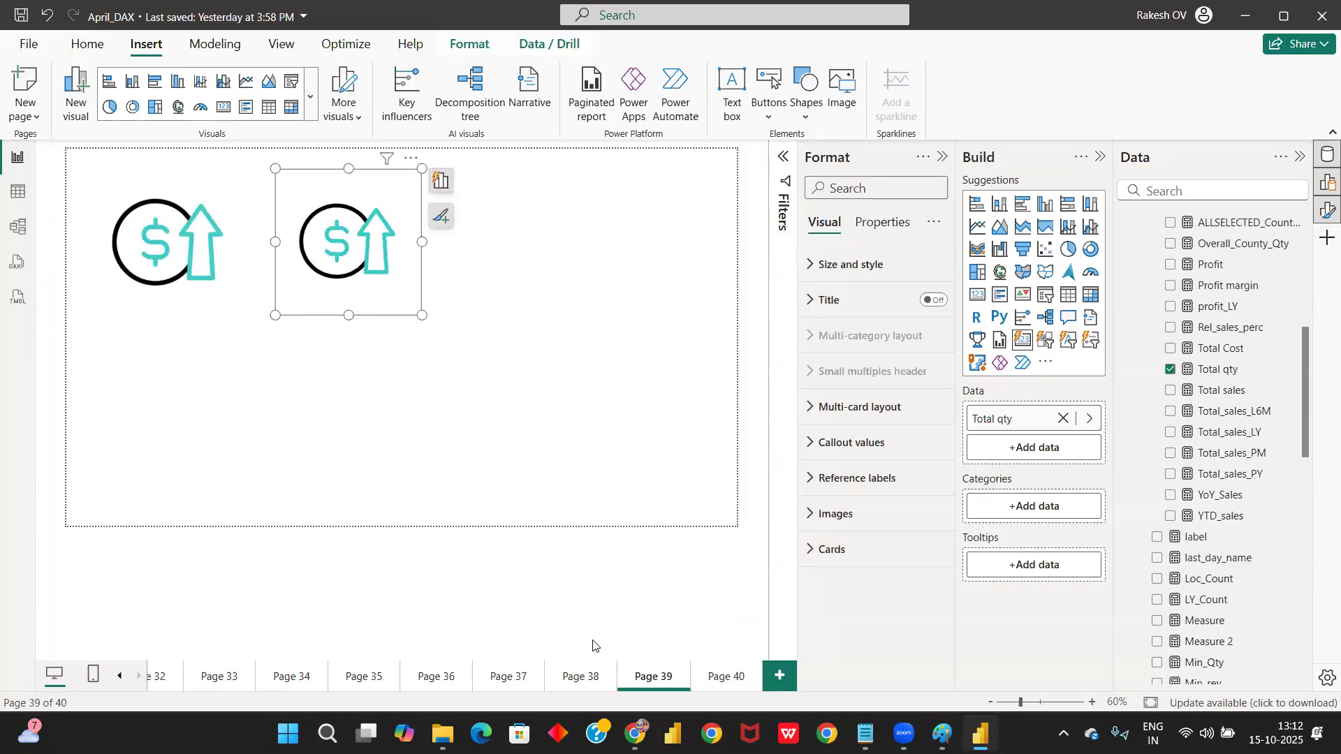
Step: On Page 38, try hiding the callout values and labels for all series of the multi-card visual, and restore both
click(584, 676)
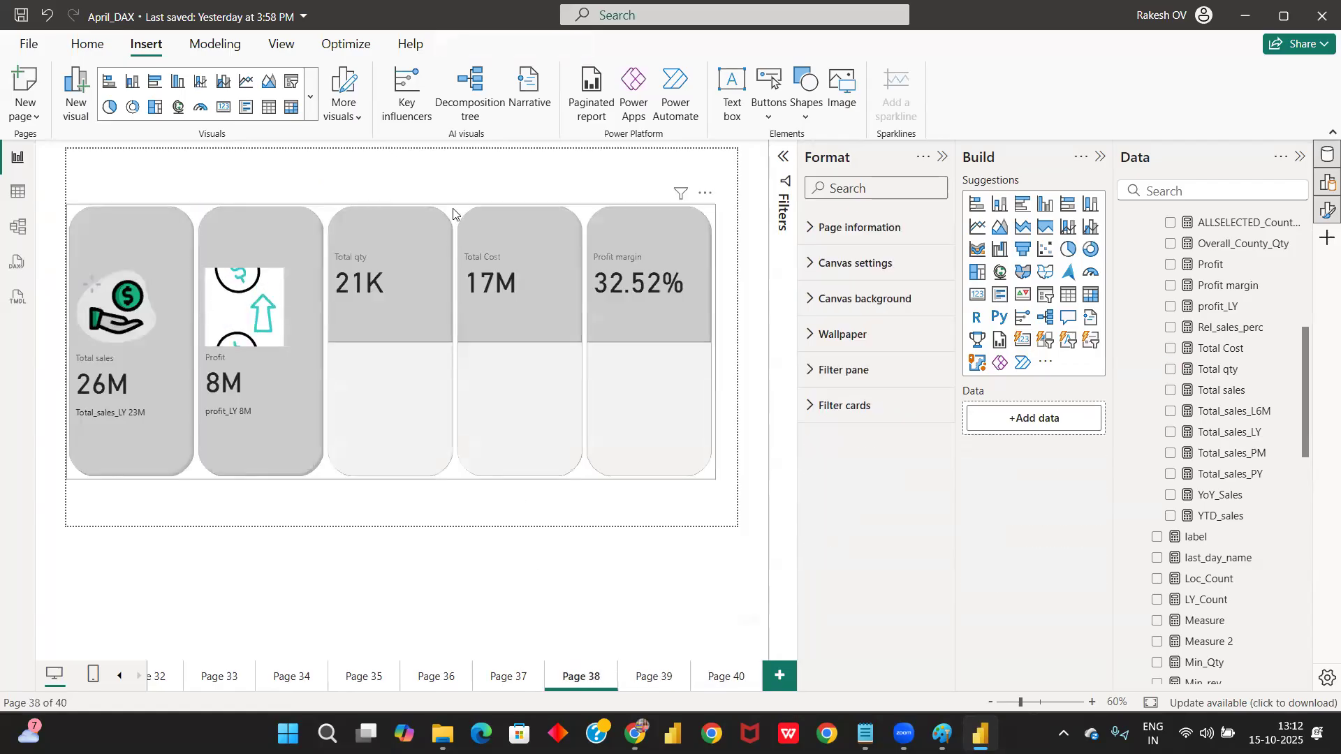
click(453, 213)
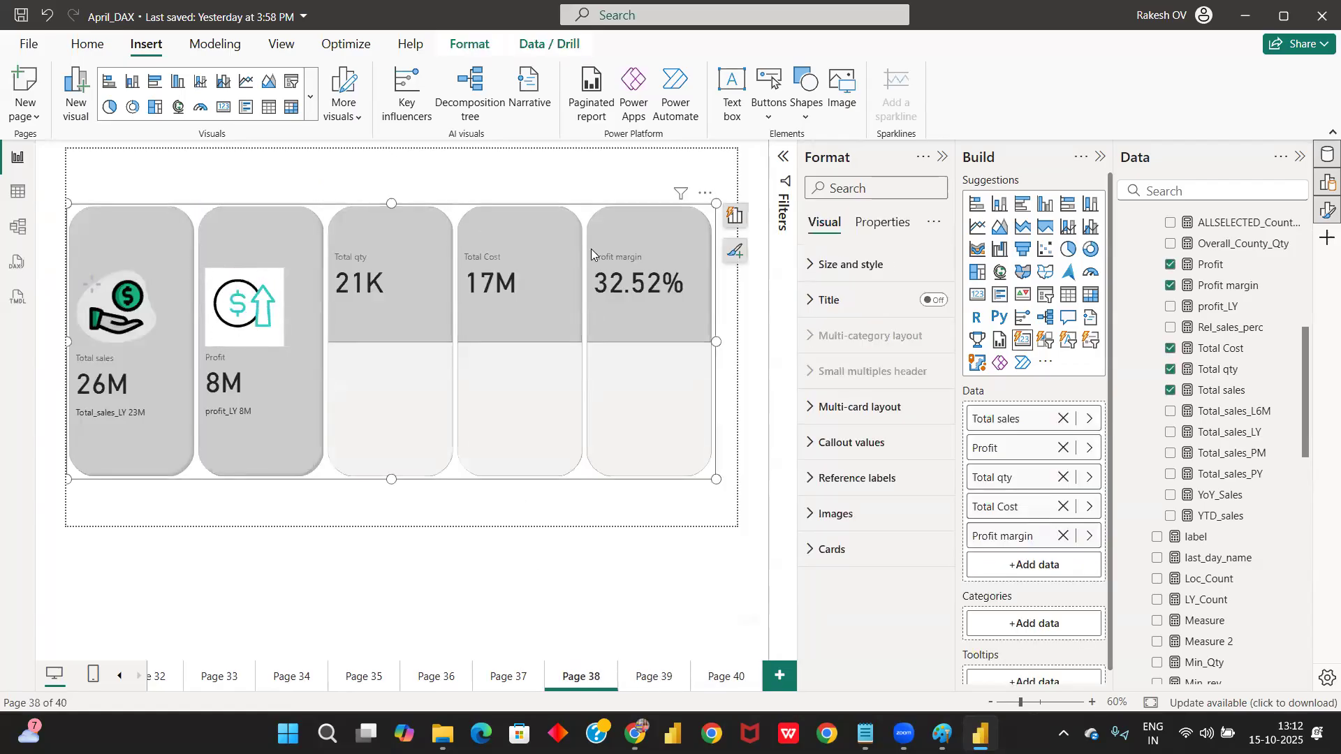
click(853, 448)
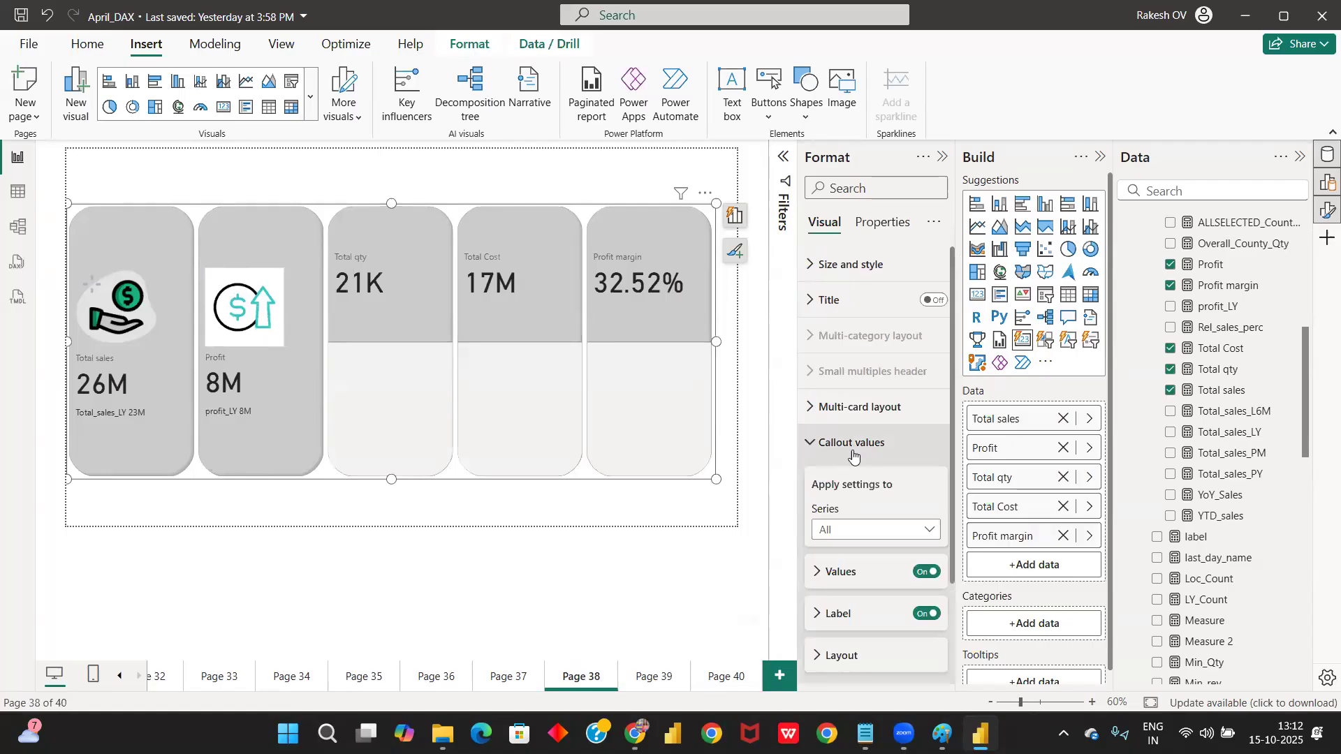
click(927, 571)
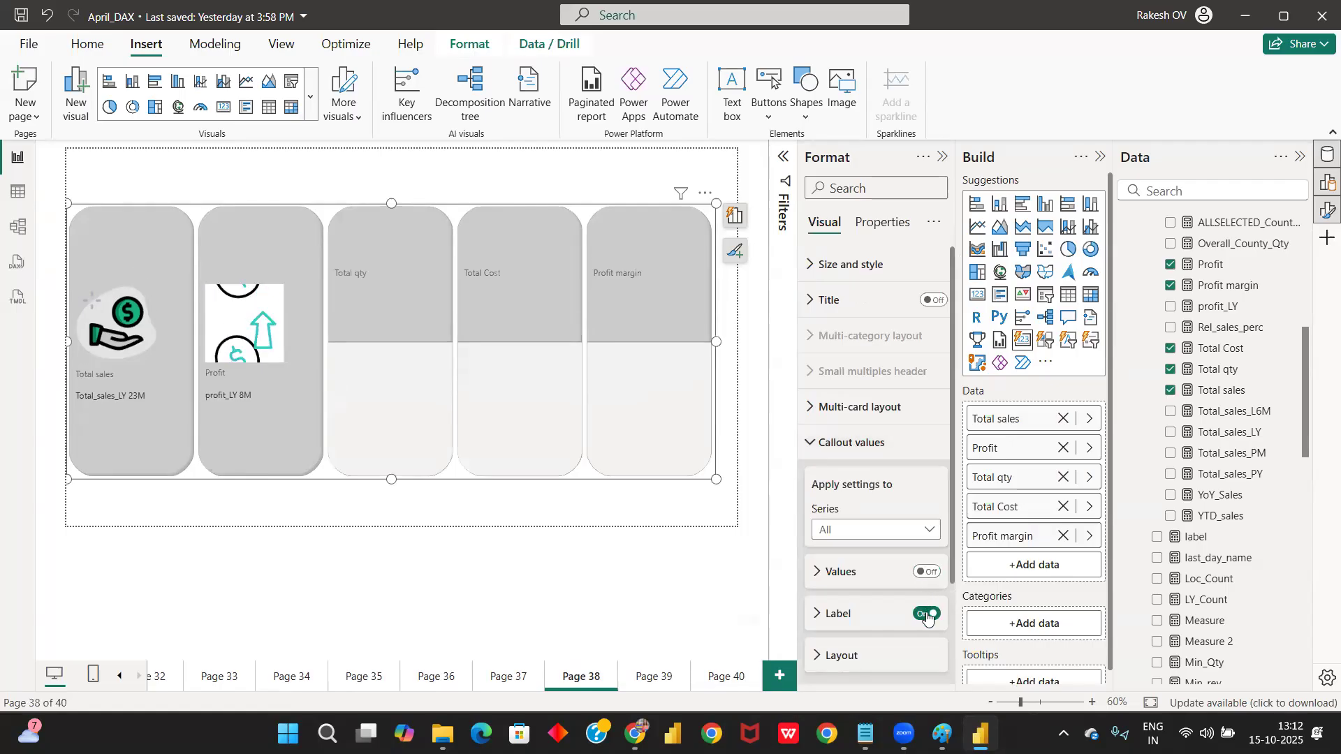
click(927, 615)
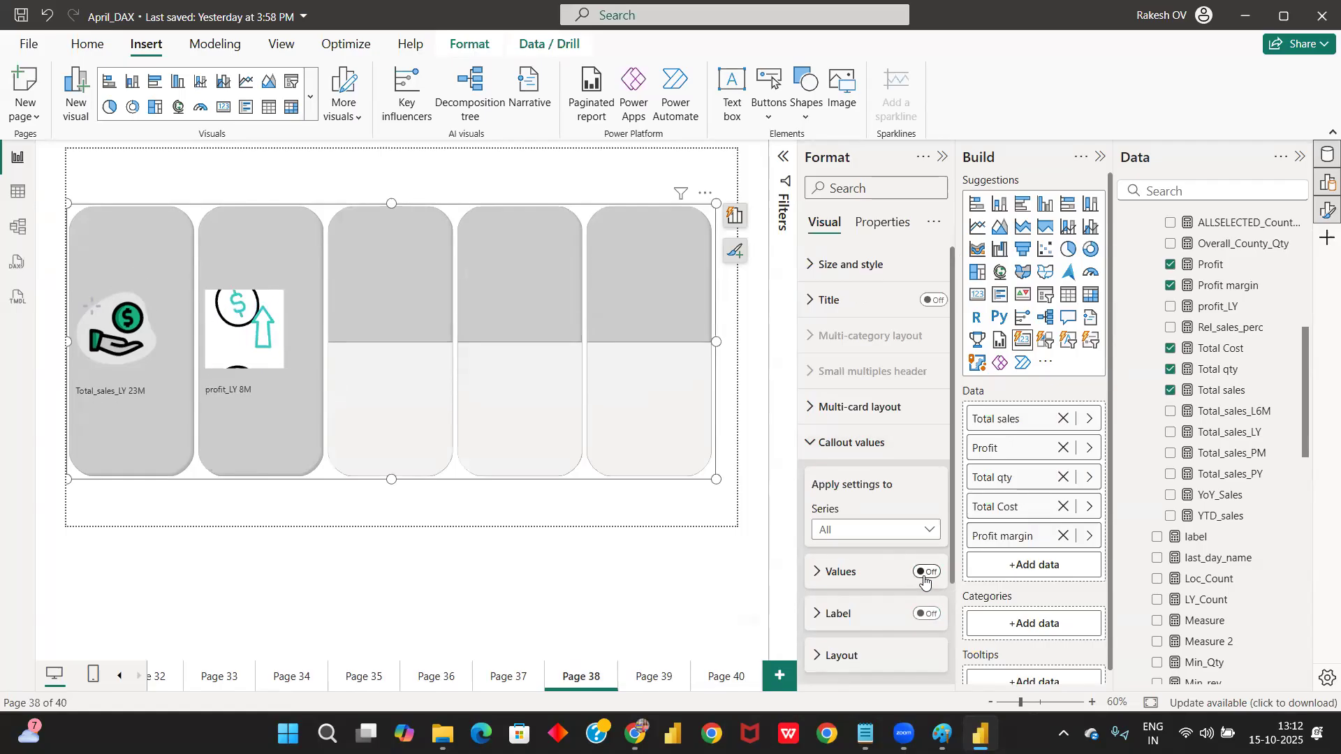
click(928, 614)
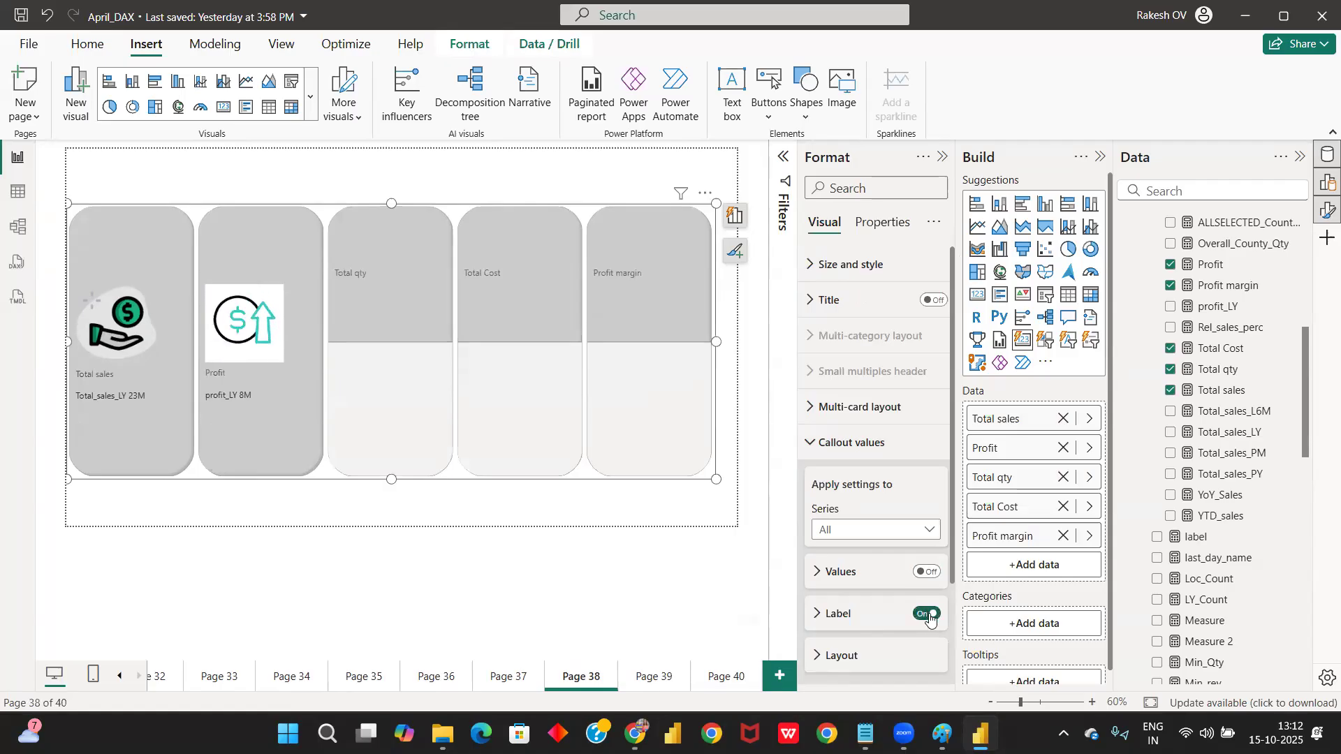
click(929, 573)
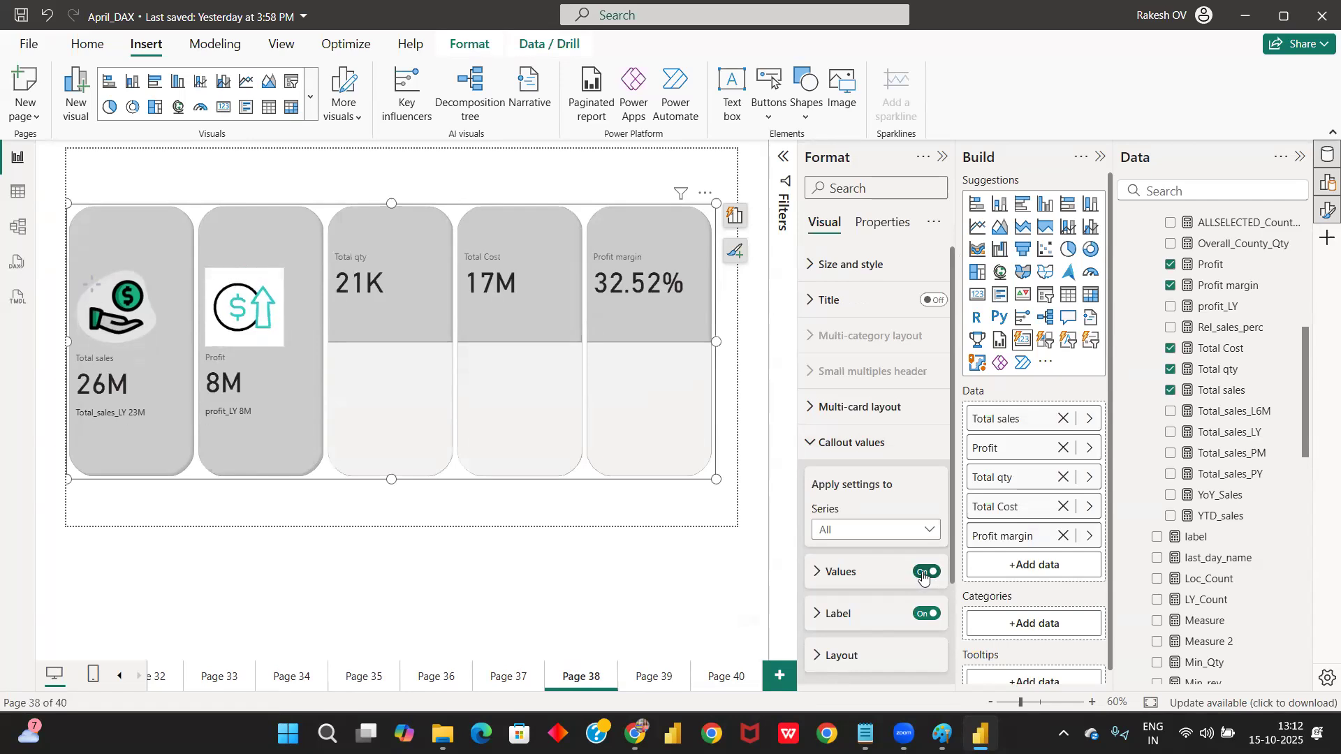
Step: Try switching the callout value and label off and on for the Total sales series, and reset the series selection to All
scroll(887, 455, down, 3)
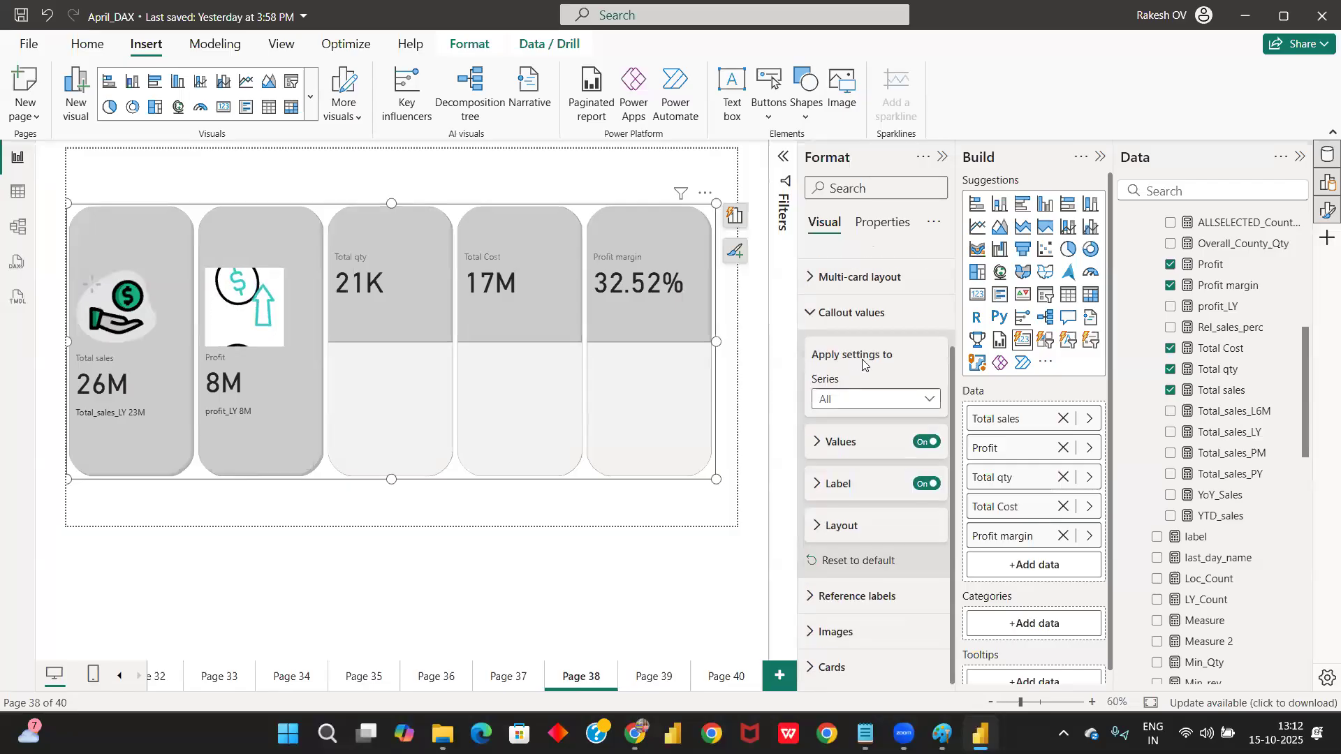
click(881, 400)
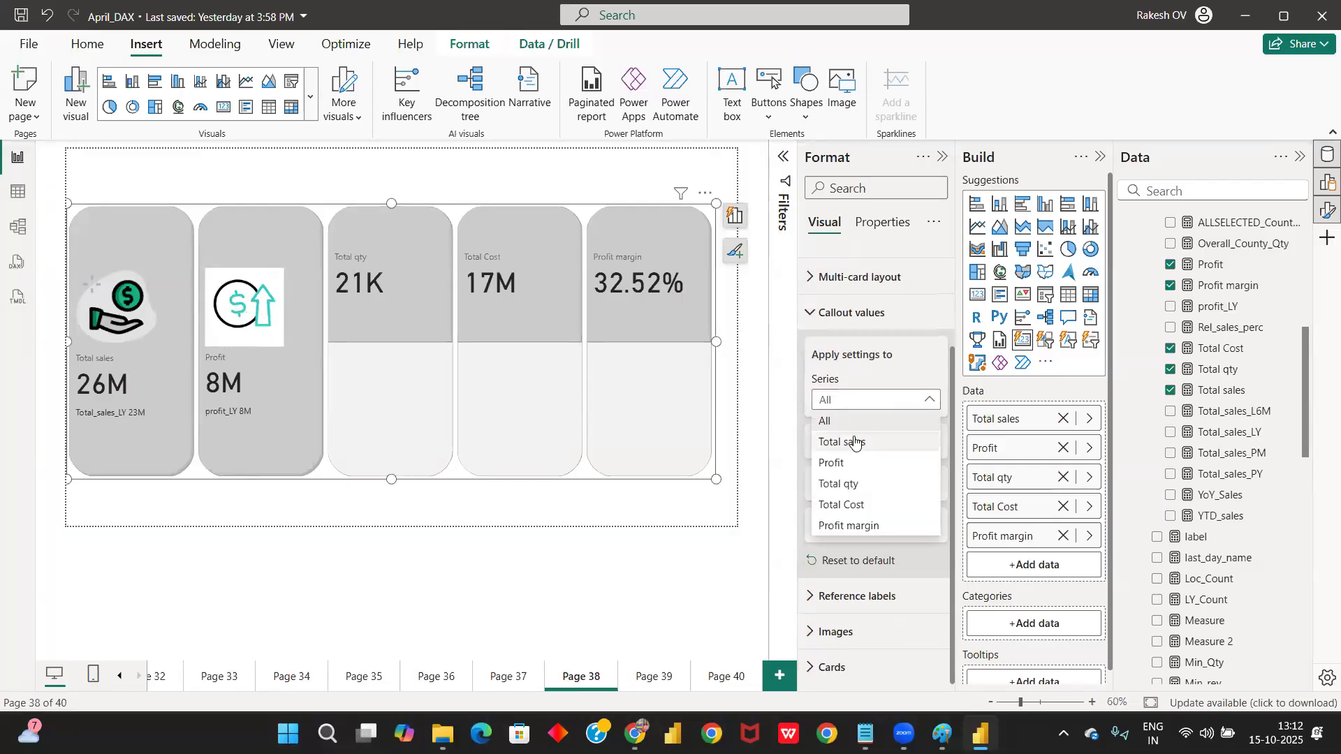
click(884, 440)
click(925, 441)
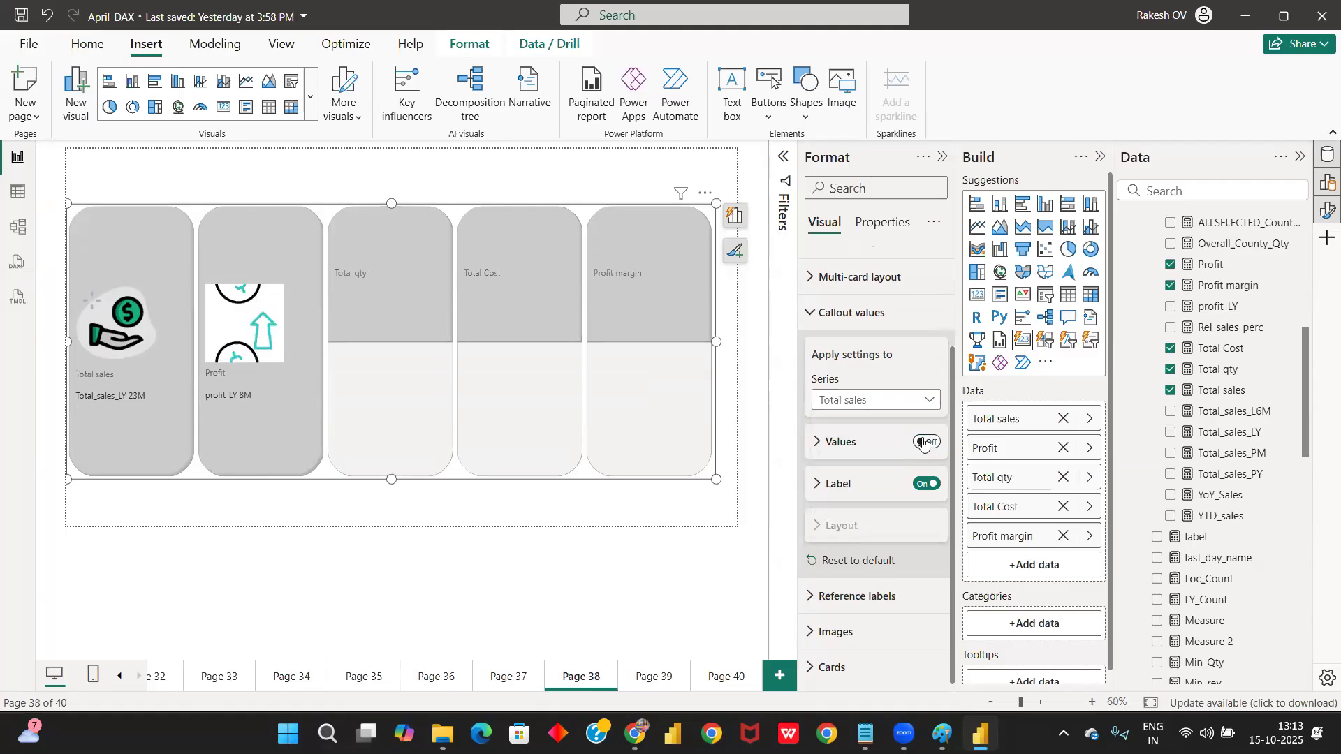
click(926, 442)
click(925, 484)
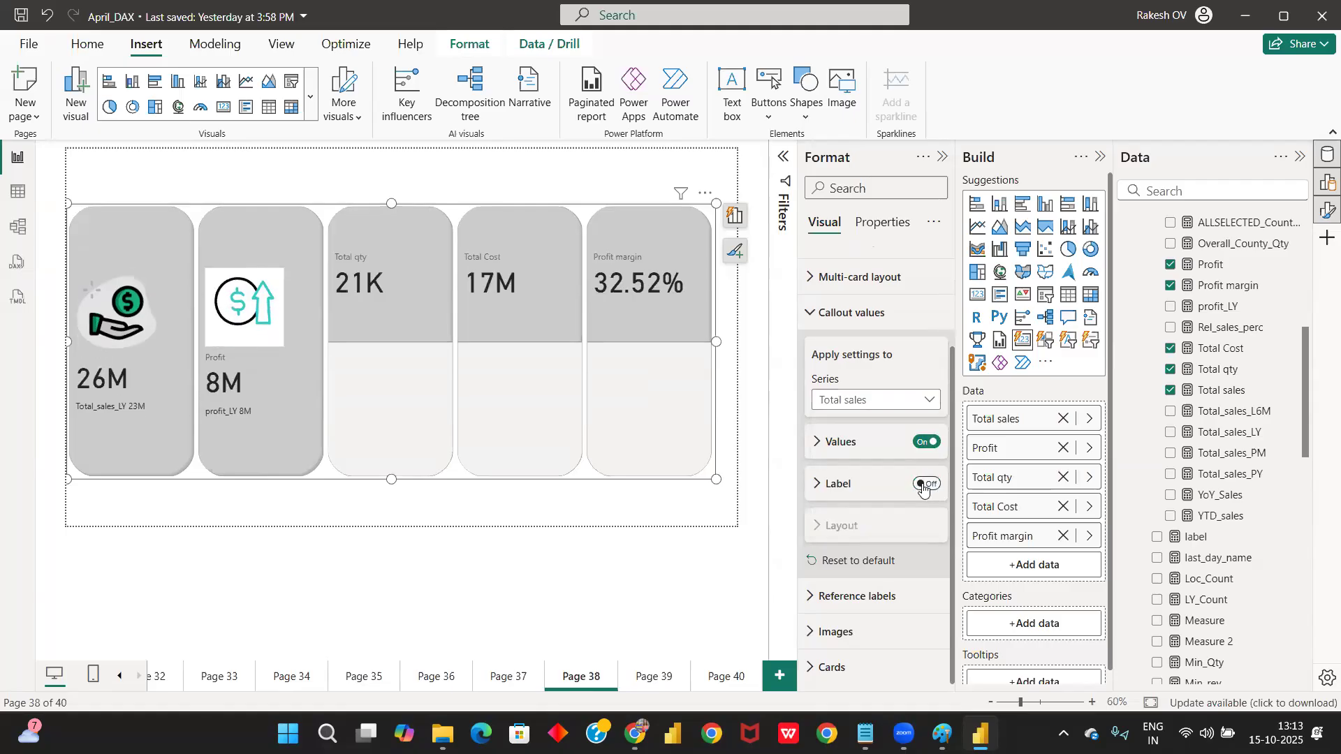
click(922, 486)
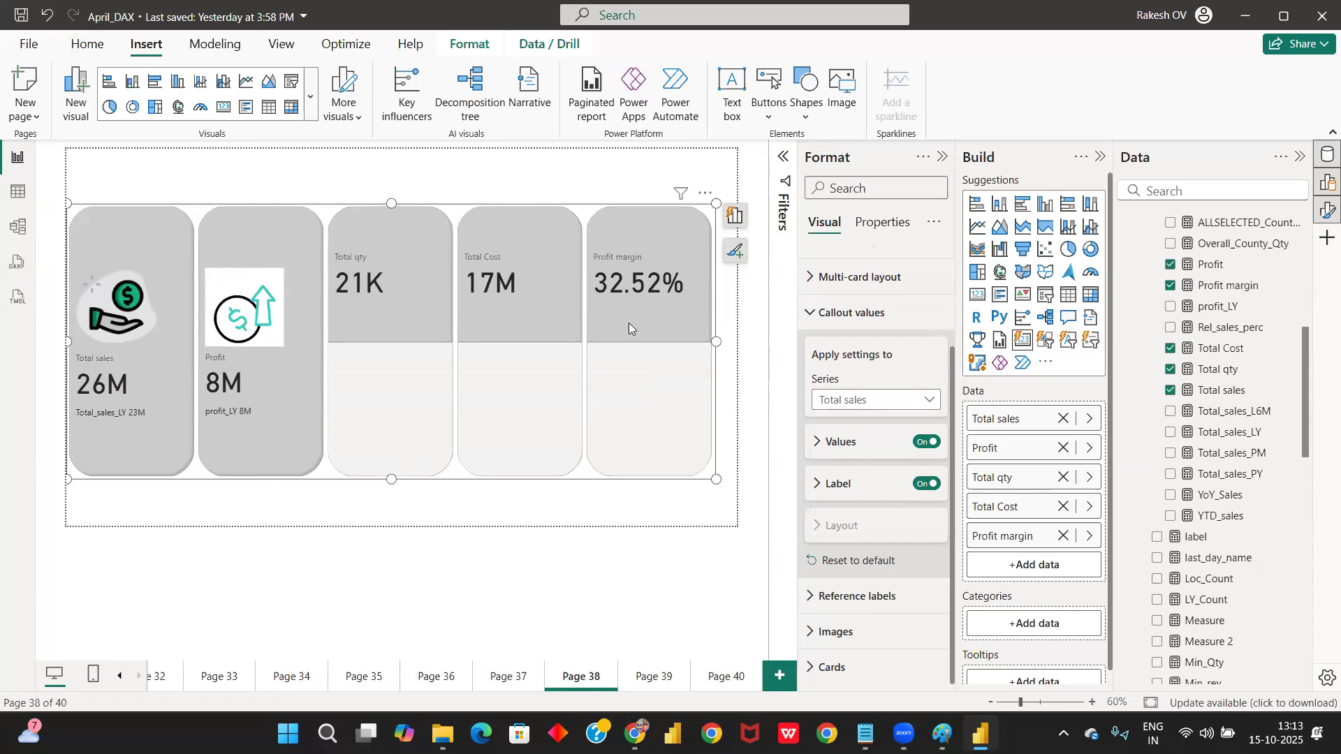
click(826, 410)
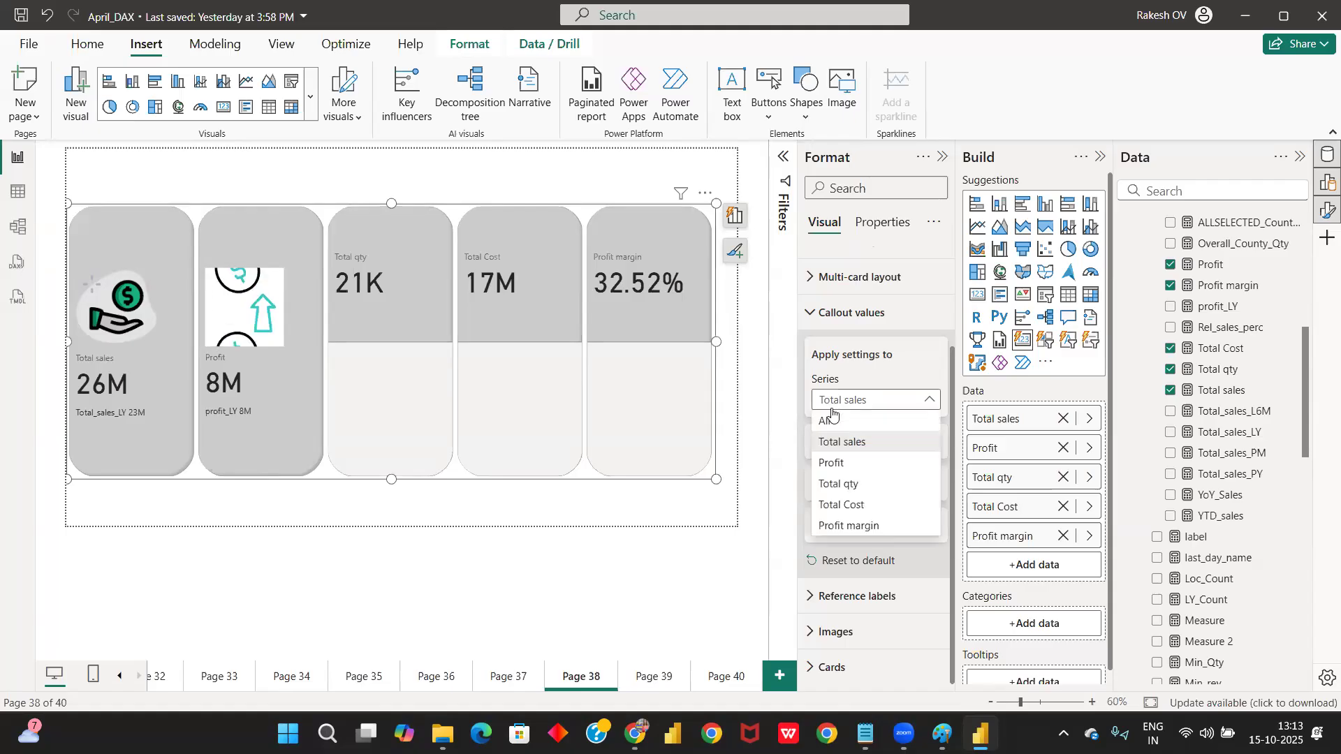
click(830, 421)
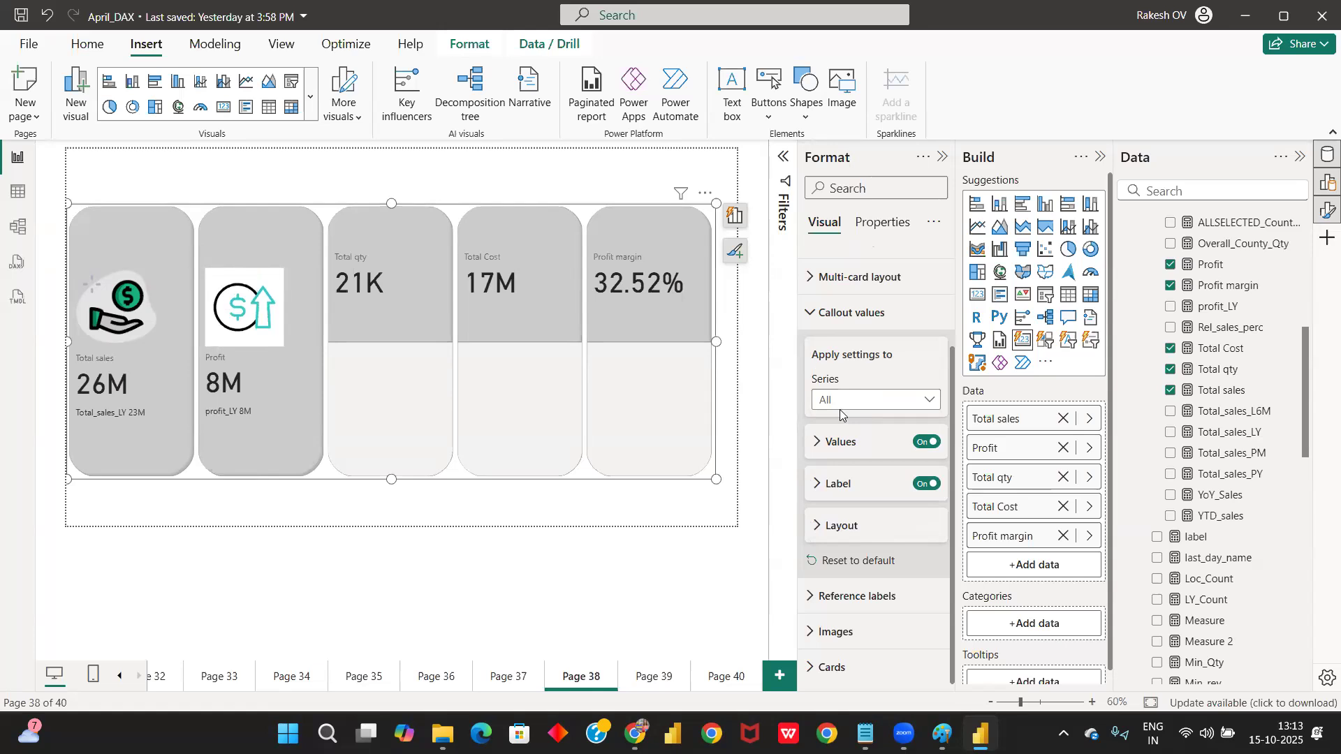
Step: Examine the reference label settings of the Profit series and of the Total sales series
click(839, 312)
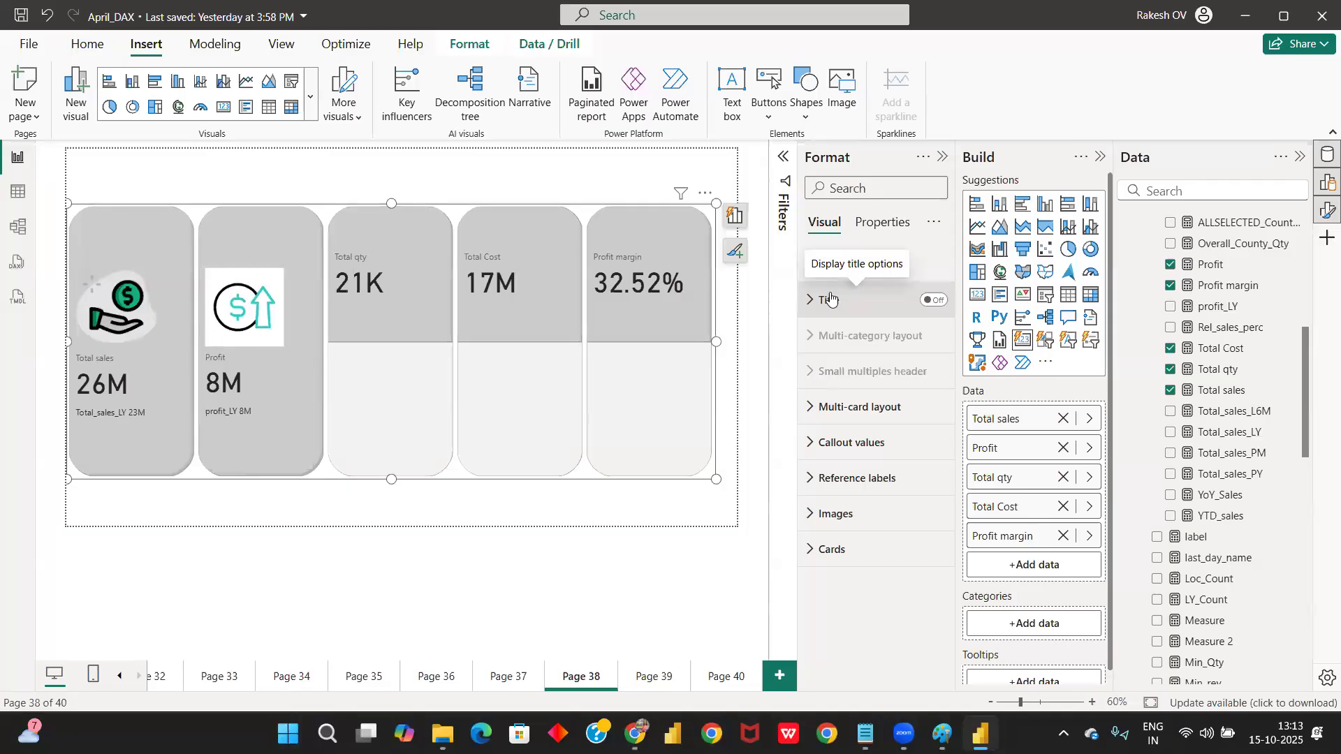
click(812, 482)
scroll(811, 482, down, 2)
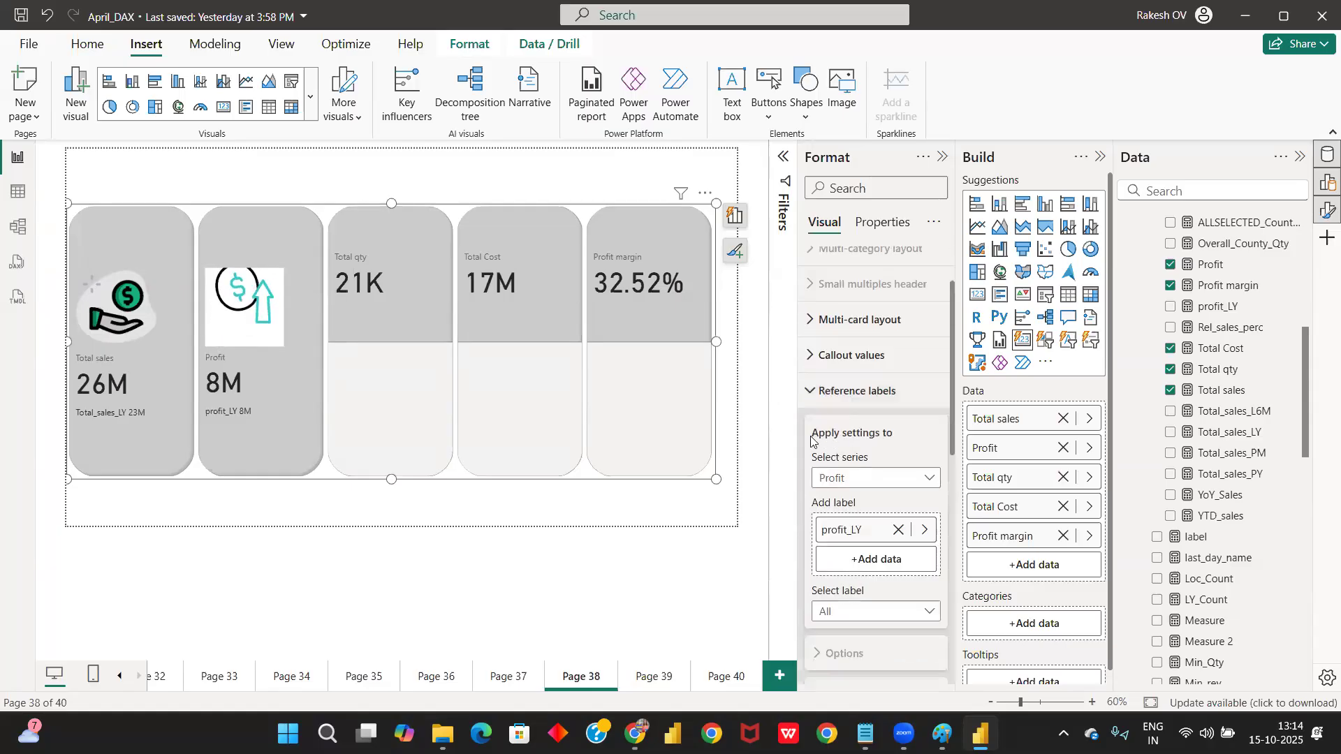
scroll(836, 453, down, 2)
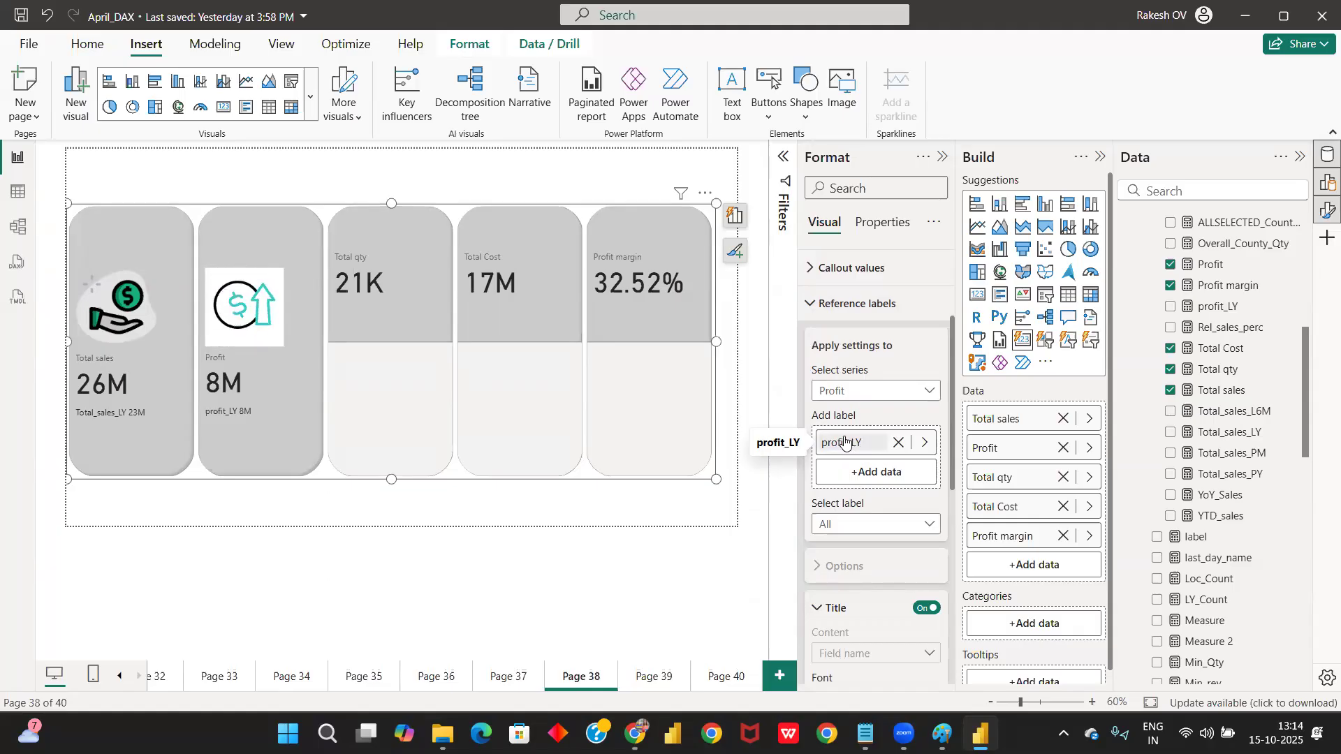
scroll(846, 441, down, 2)
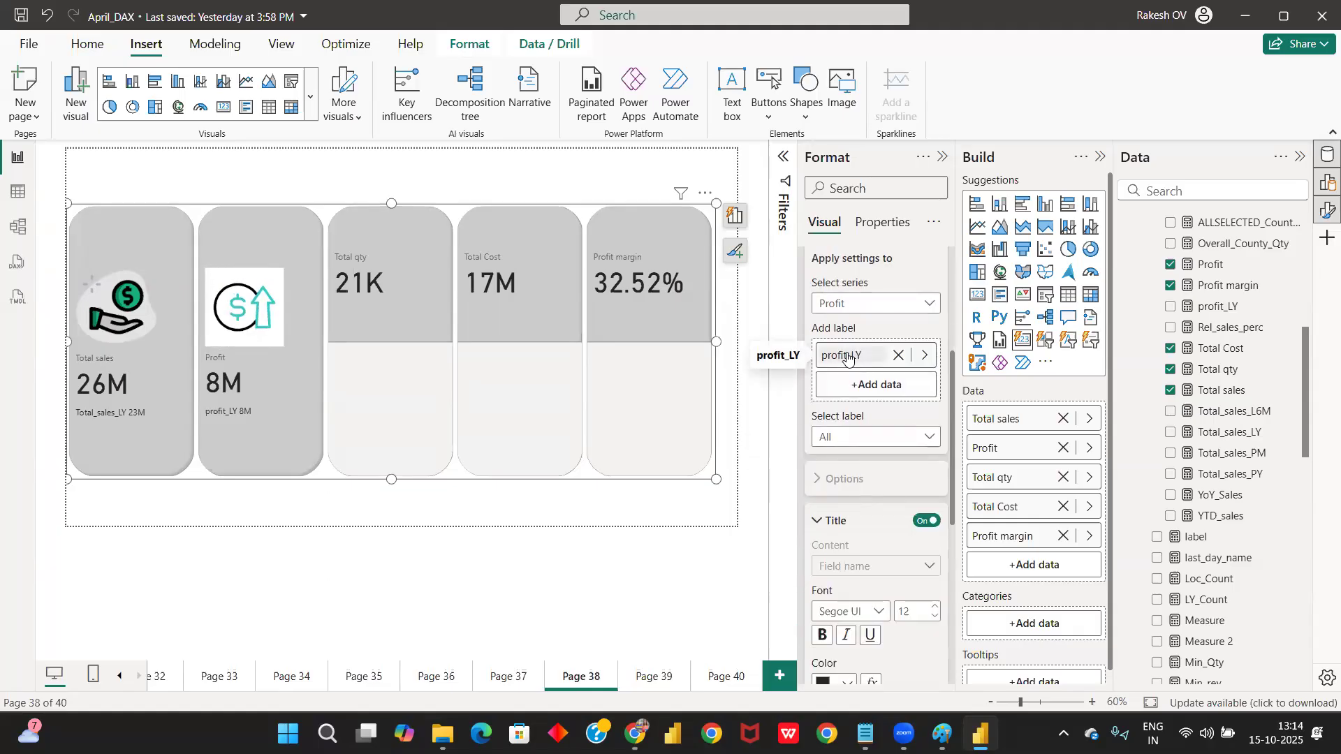
scroll(858, 405, up, 2)
click(858, 391)
click(848, 435)
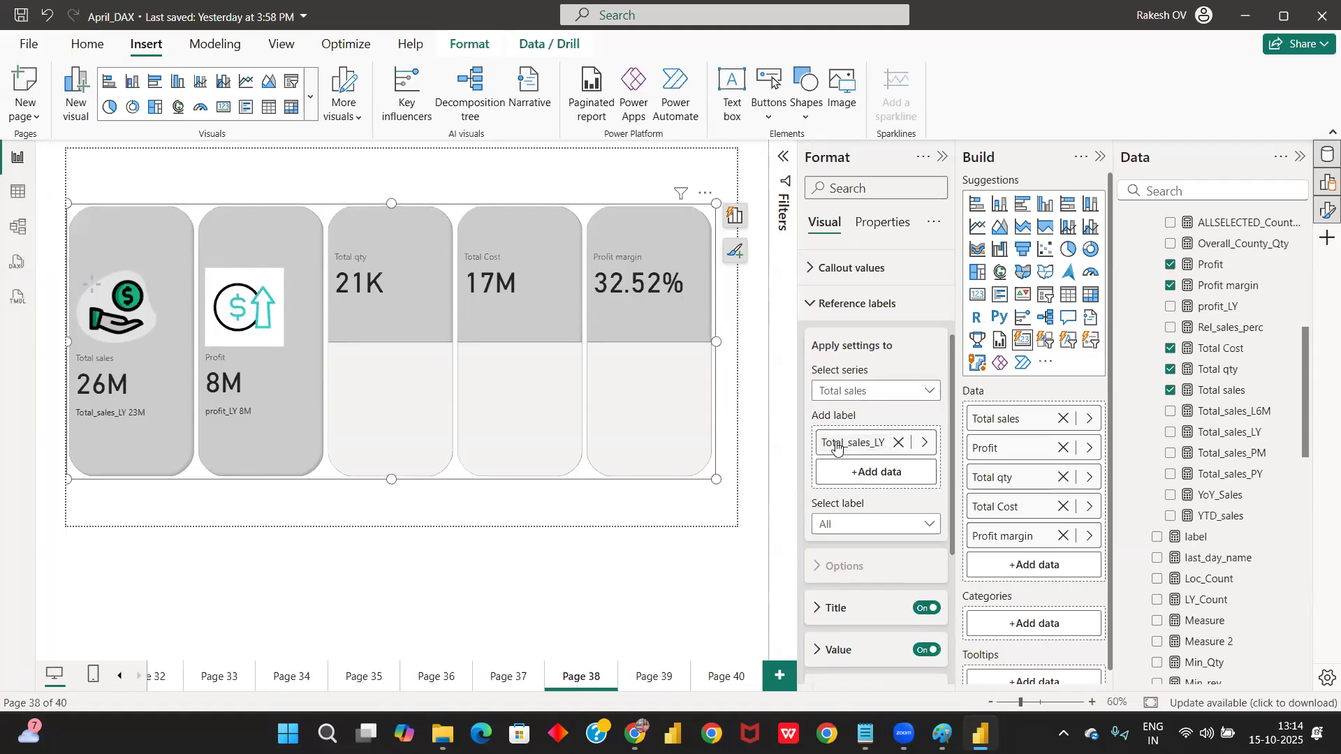
scroll(842, 433, down, 1)
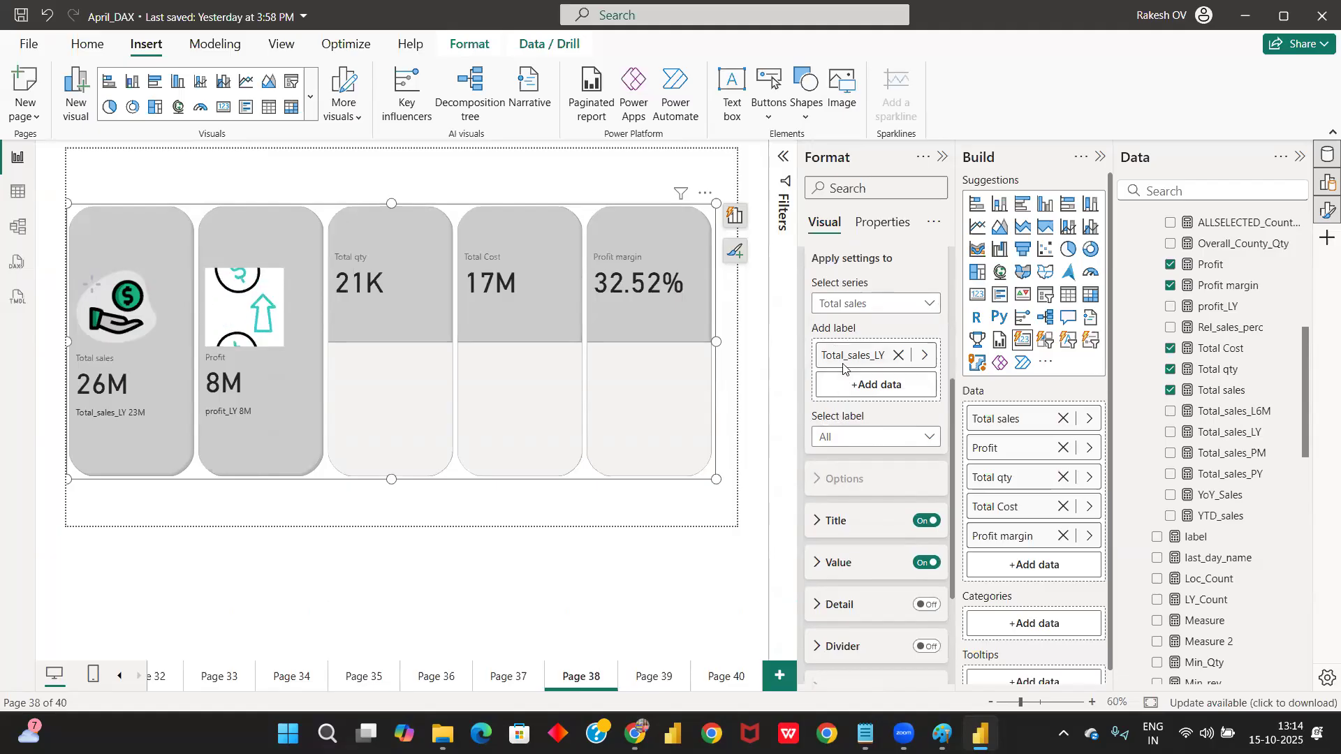
Step: Add YoY_Sales as a second reference label of the Total sales series
drag(1245, 493, 928, 376)
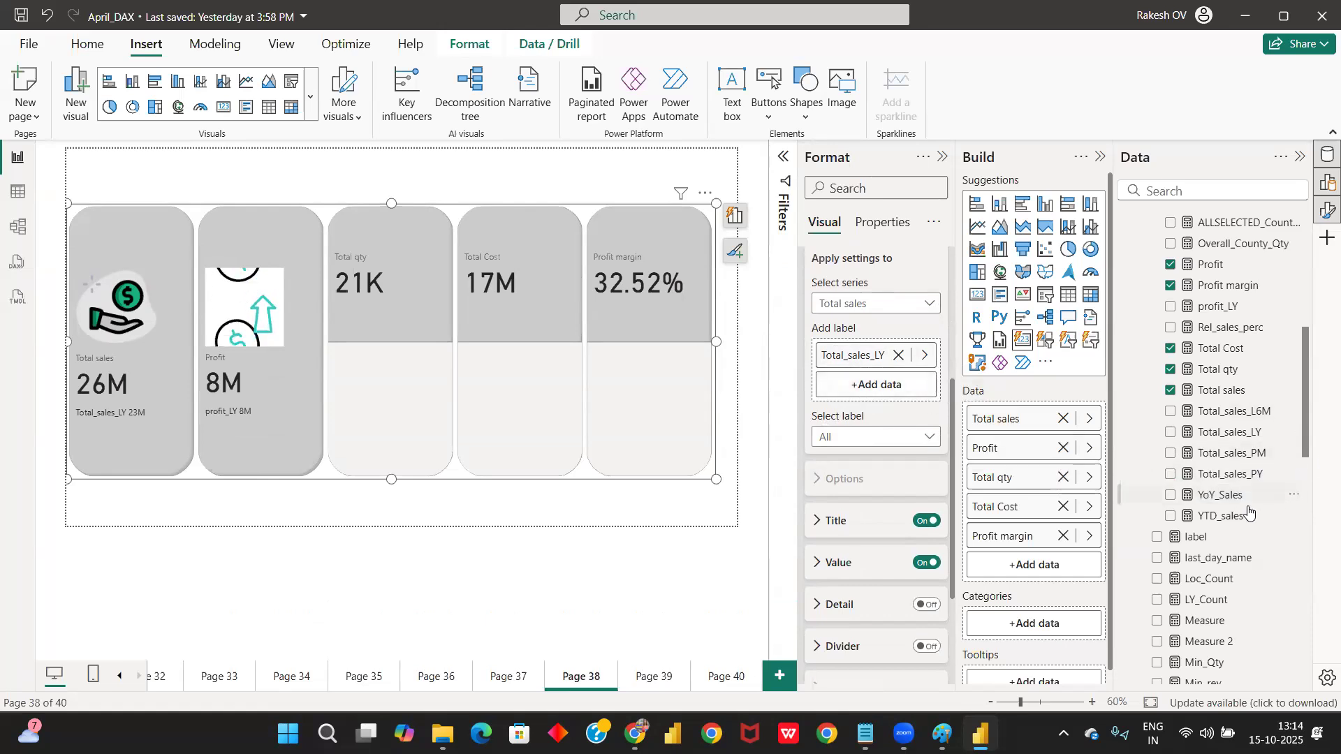
drag(1178, 495, 878, 388)
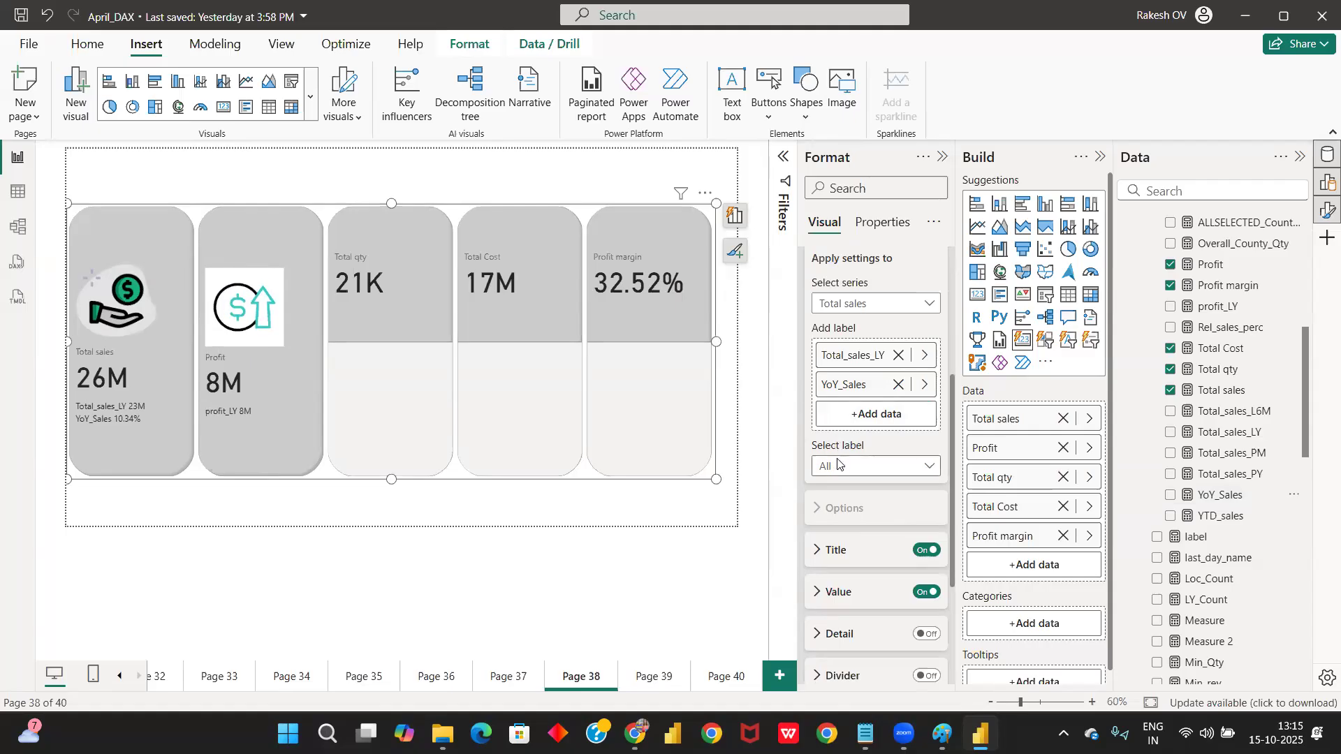
scroll(841, 466, down, 3)
scroll(852, 467, up, 3)
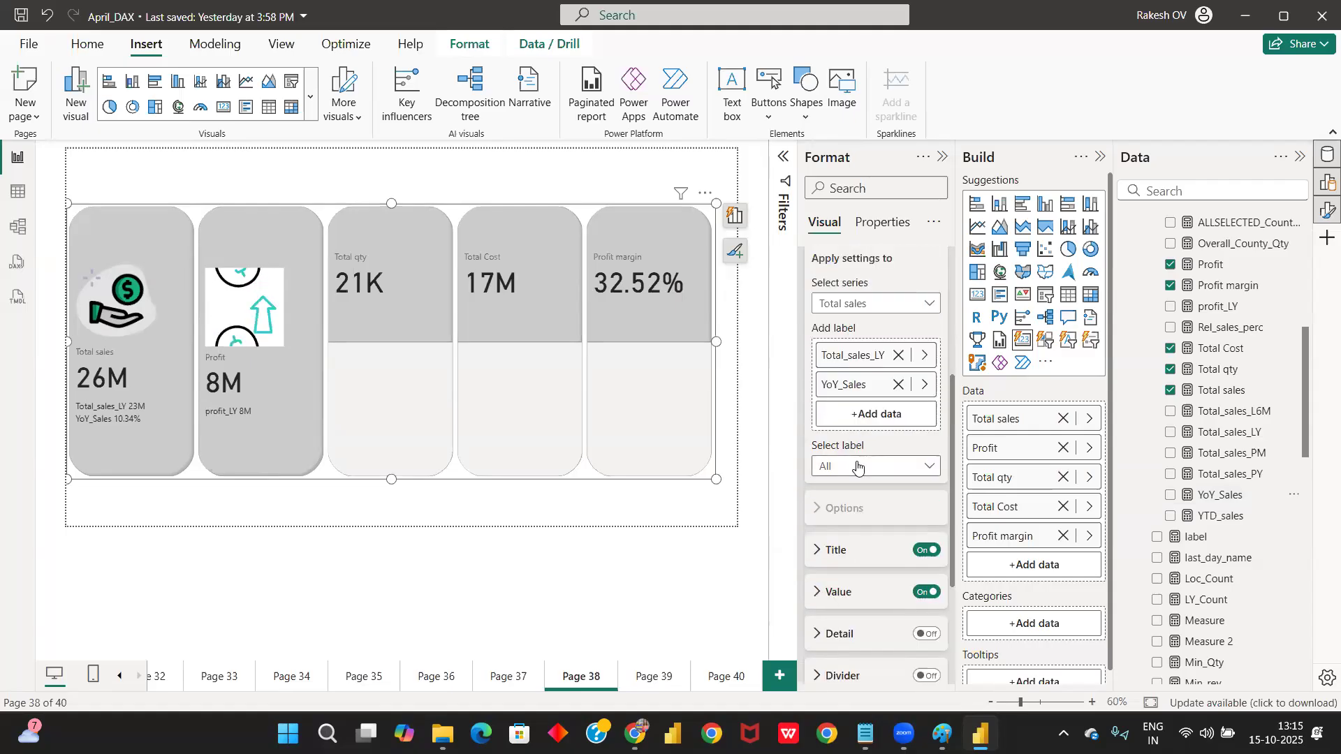
Step: Try hiding the title of the Total_sales_LY reference label and review the label's value settings
click(857, 467)
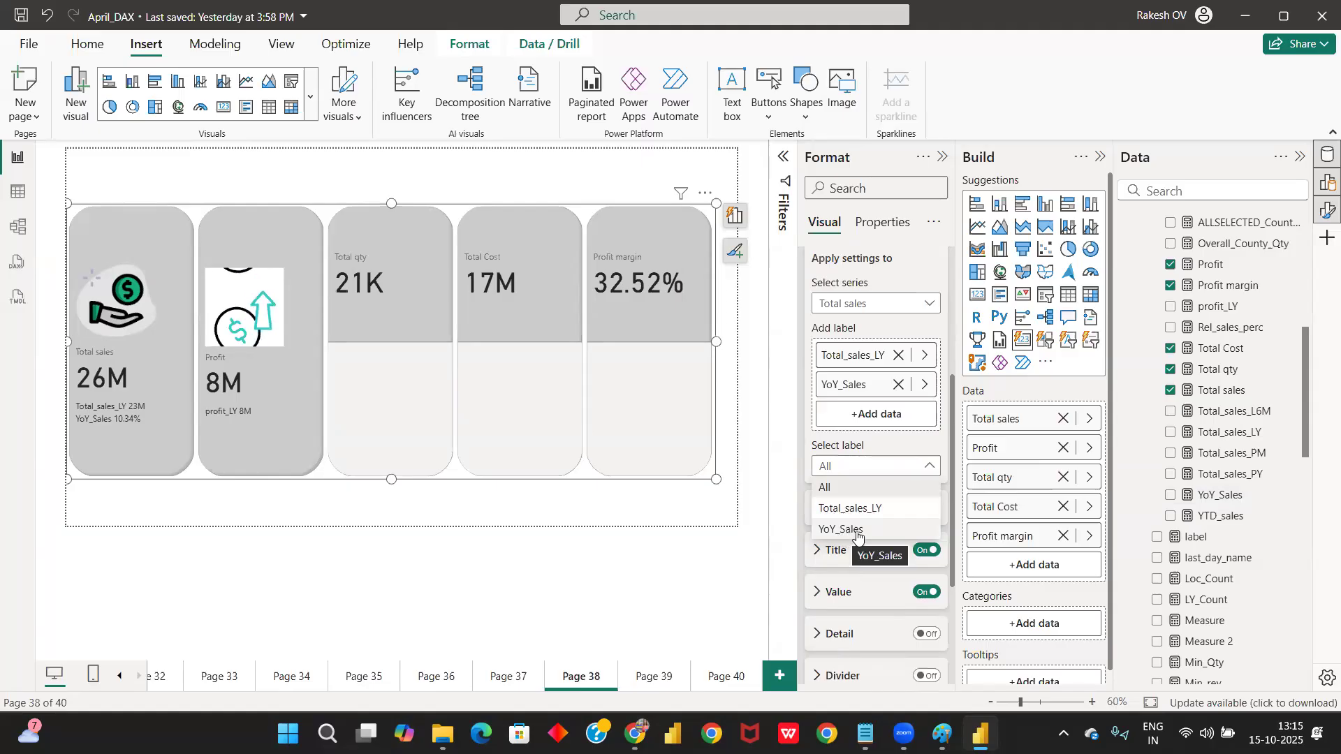
click(860, 509)
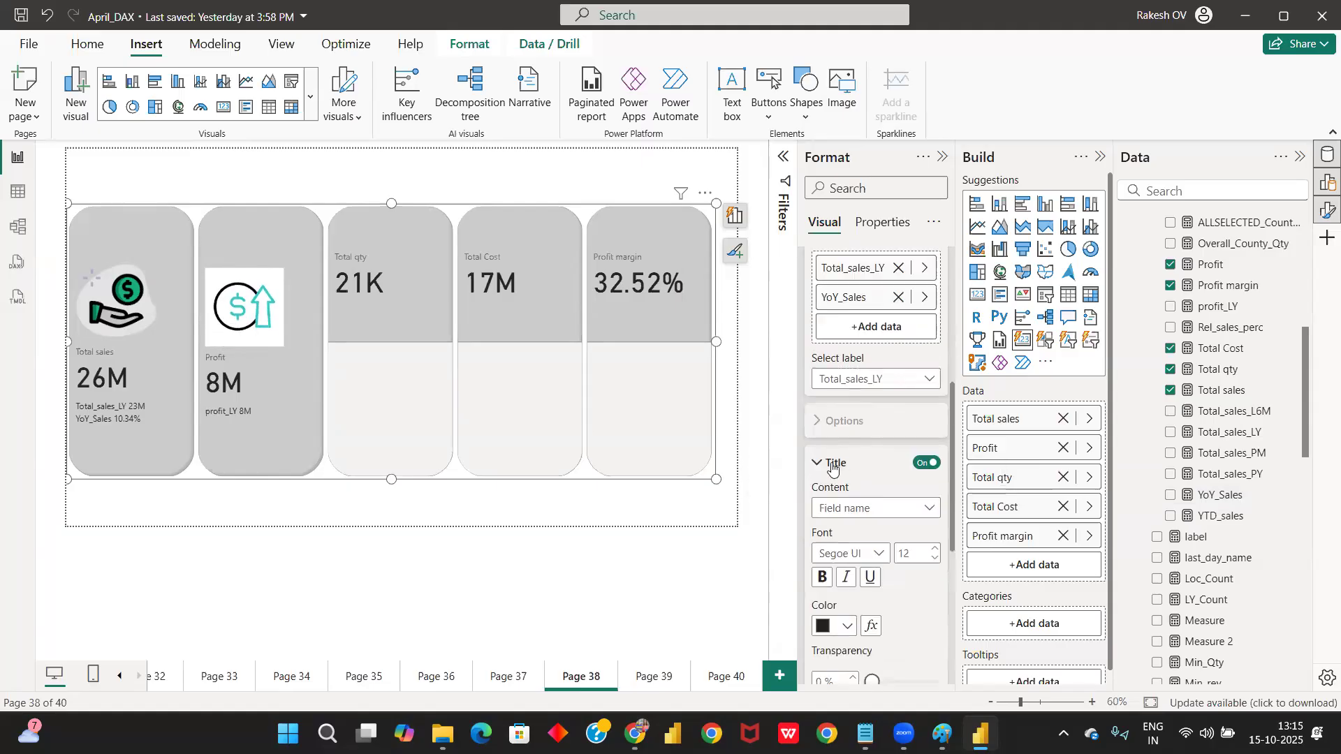
scroll(831, 461, down, 1)
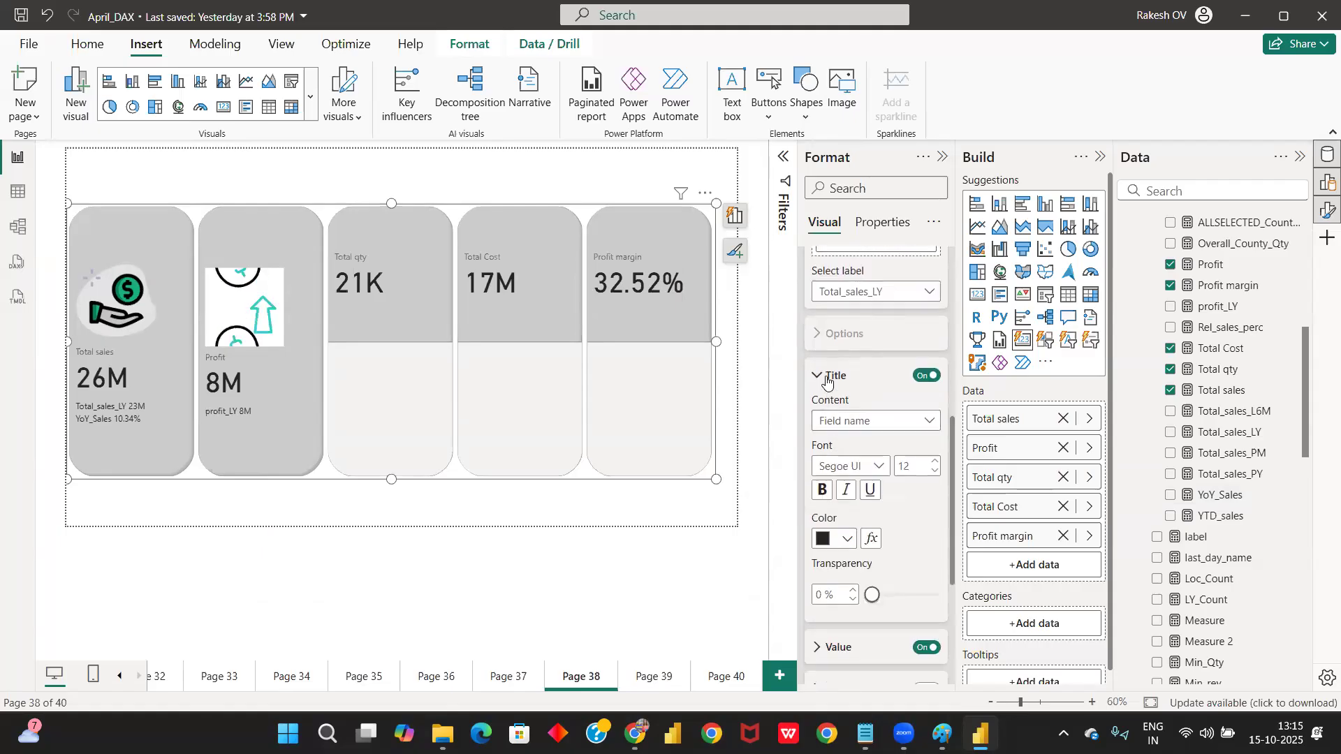
click(828, 388)
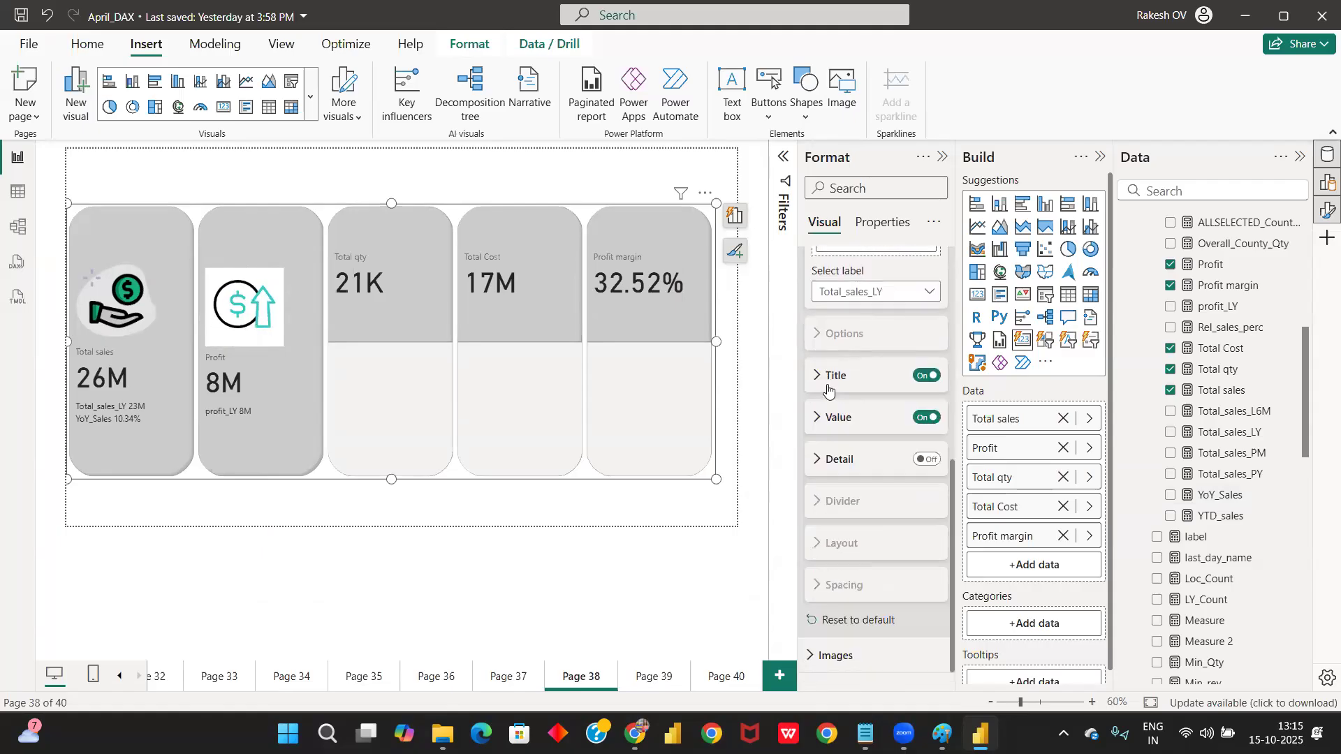
click(928, 379)
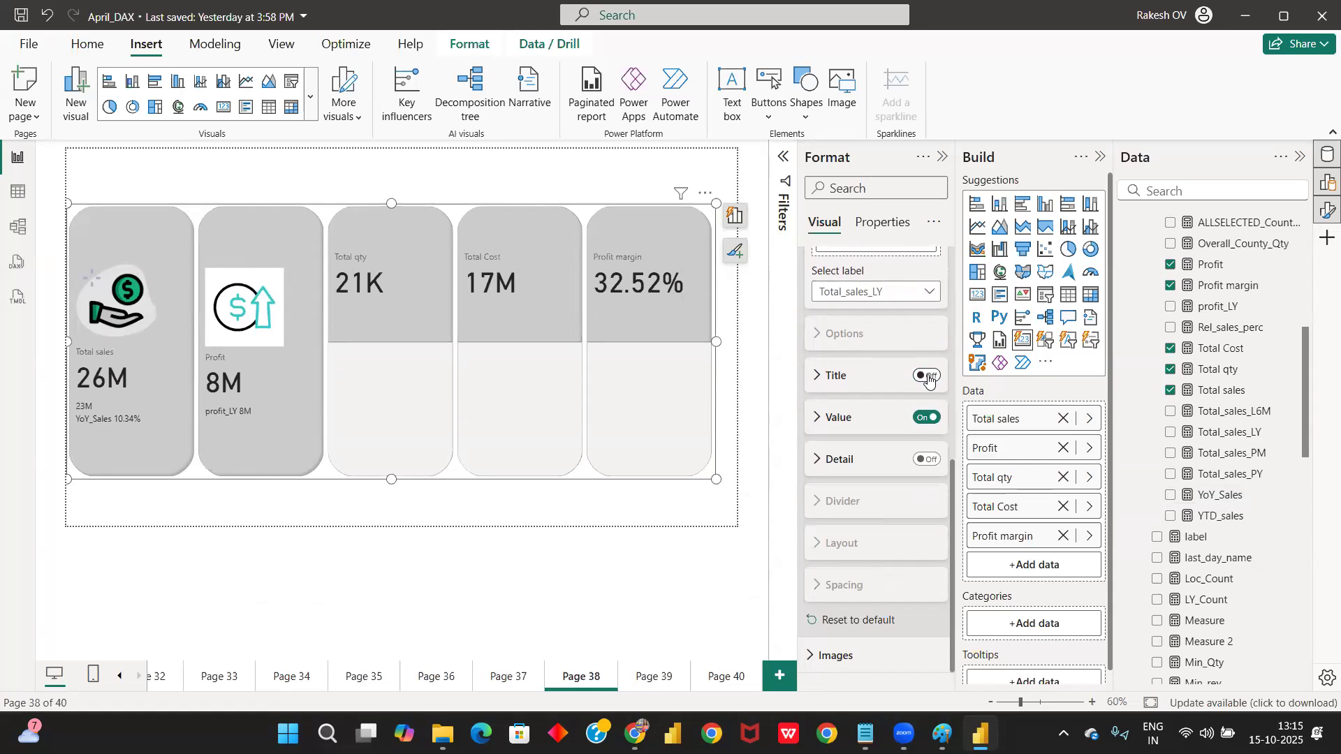
click(857, 420)
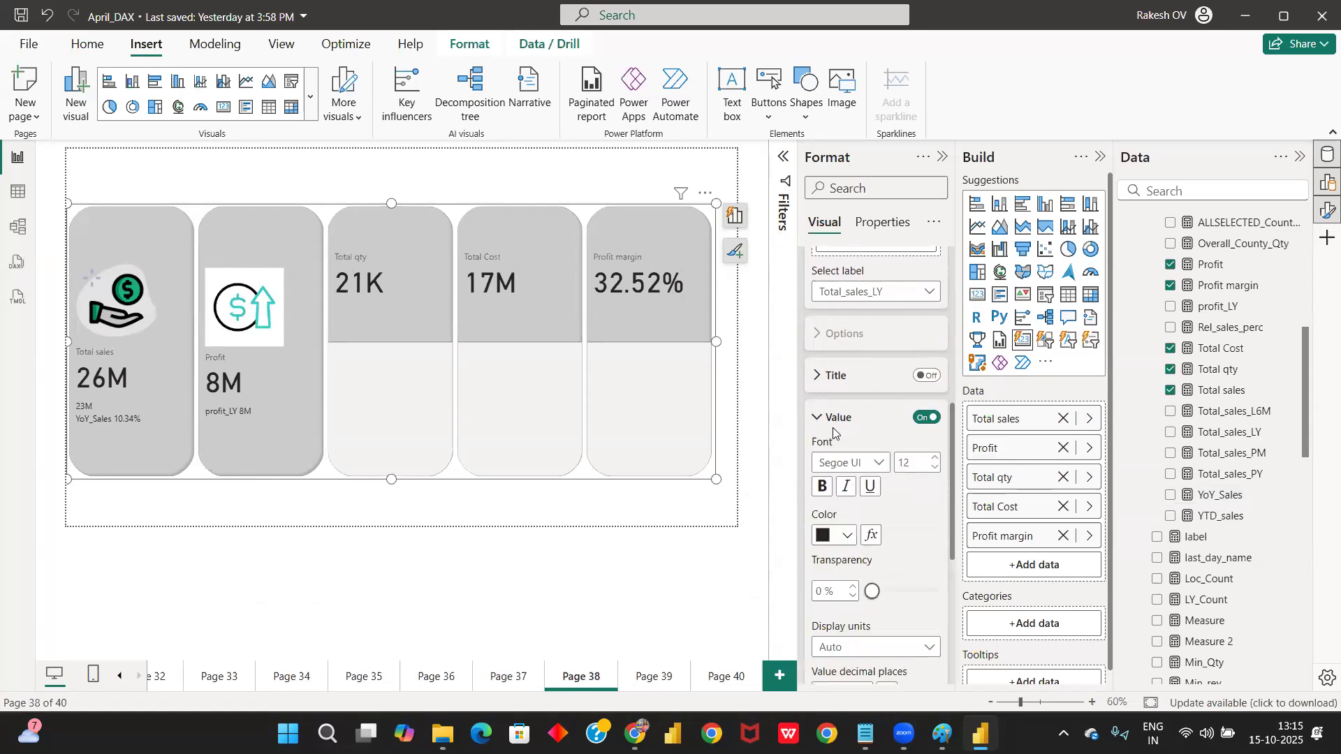
scroll(858, 522, down, 1)
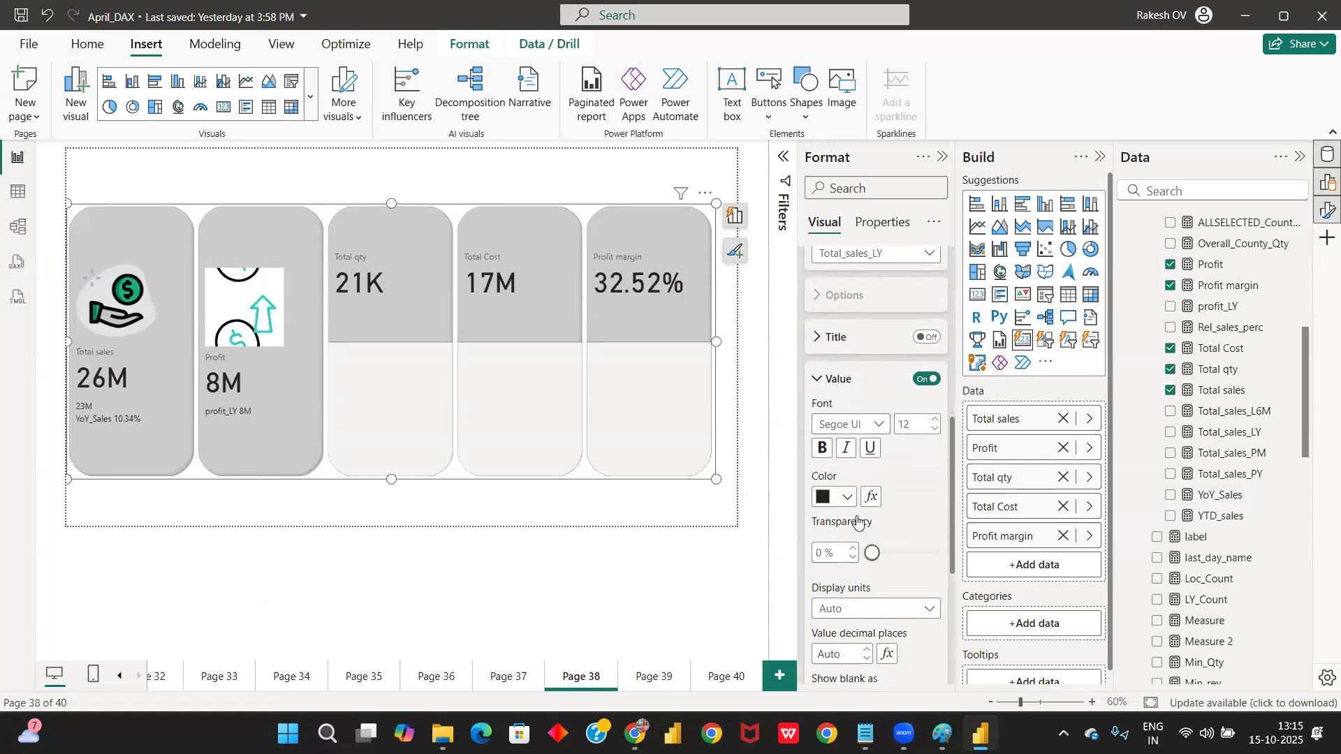
scroll(857, 522, down, 1)
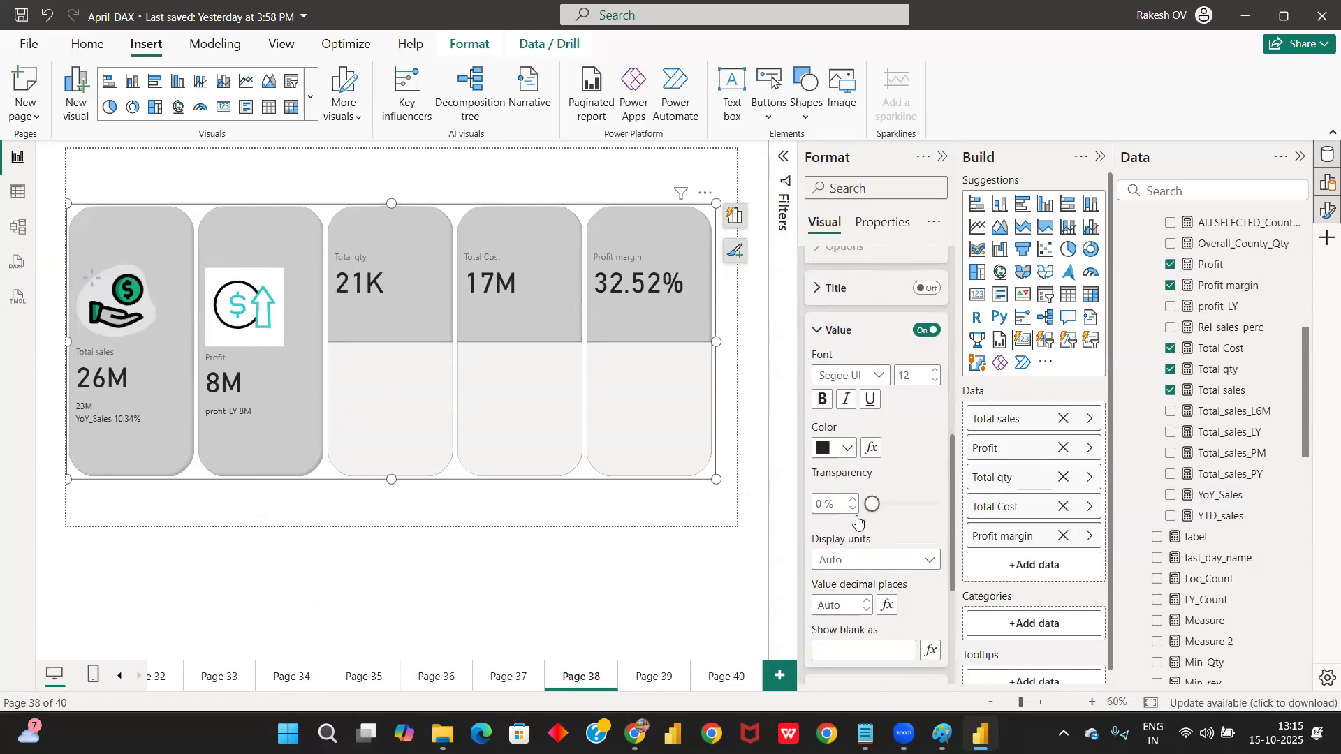
click(833, 339)
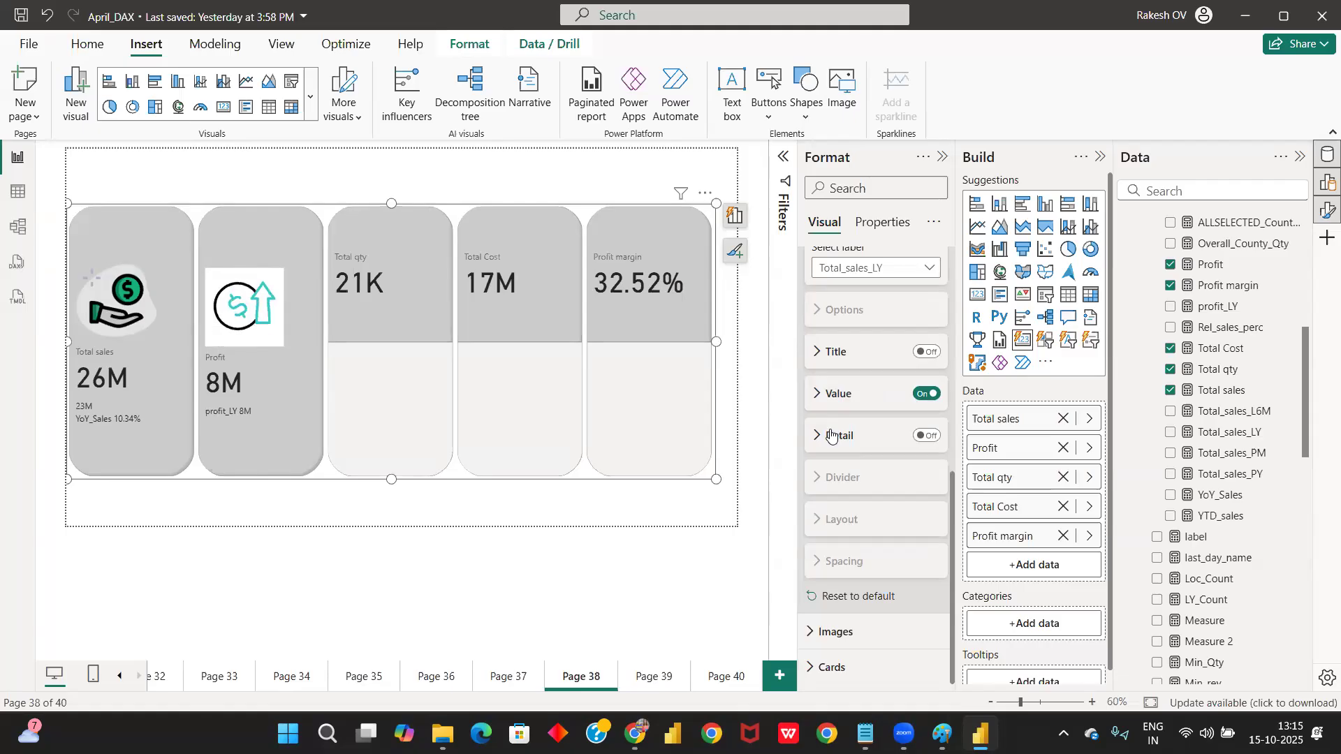
Step: Try enabling the detail of the Total_sales_LY label with YTD_sales as its data, and show the label's title again
click(923, 438)
click(844, 437)
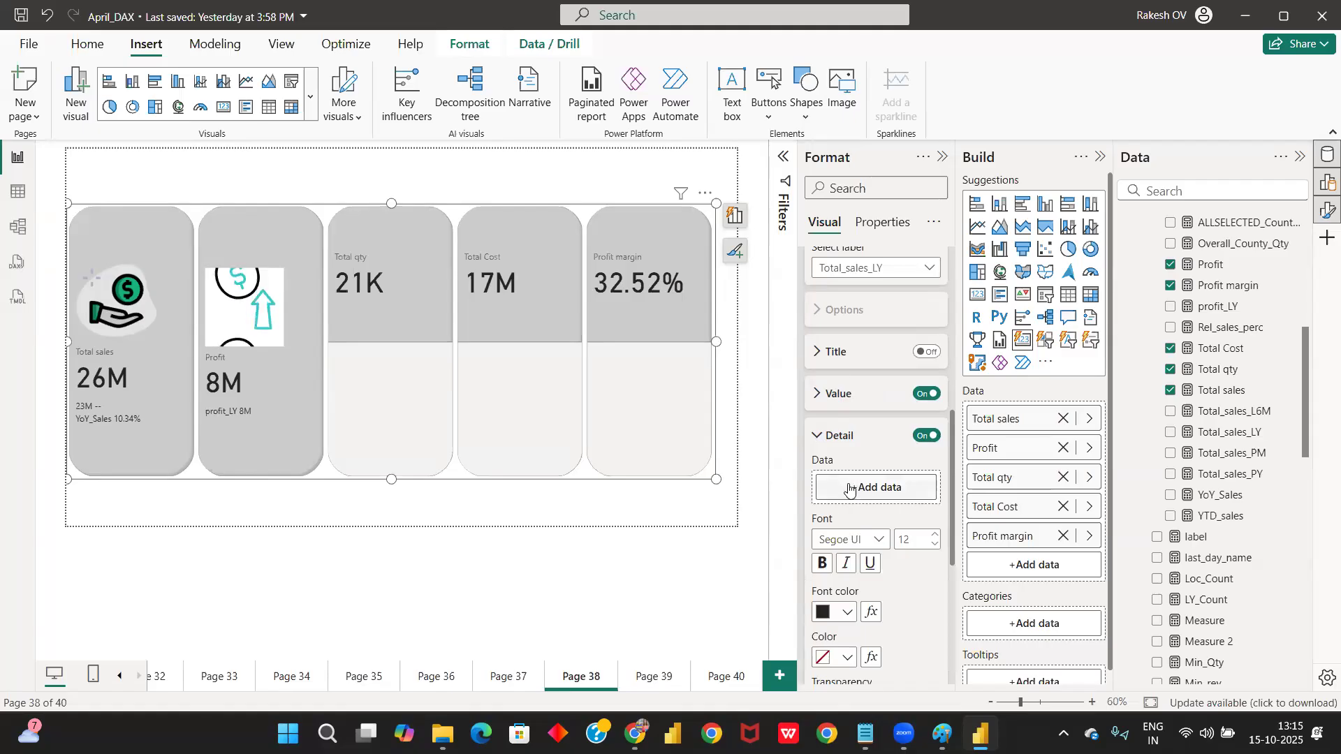
drag(1245, 516, 908, 487)
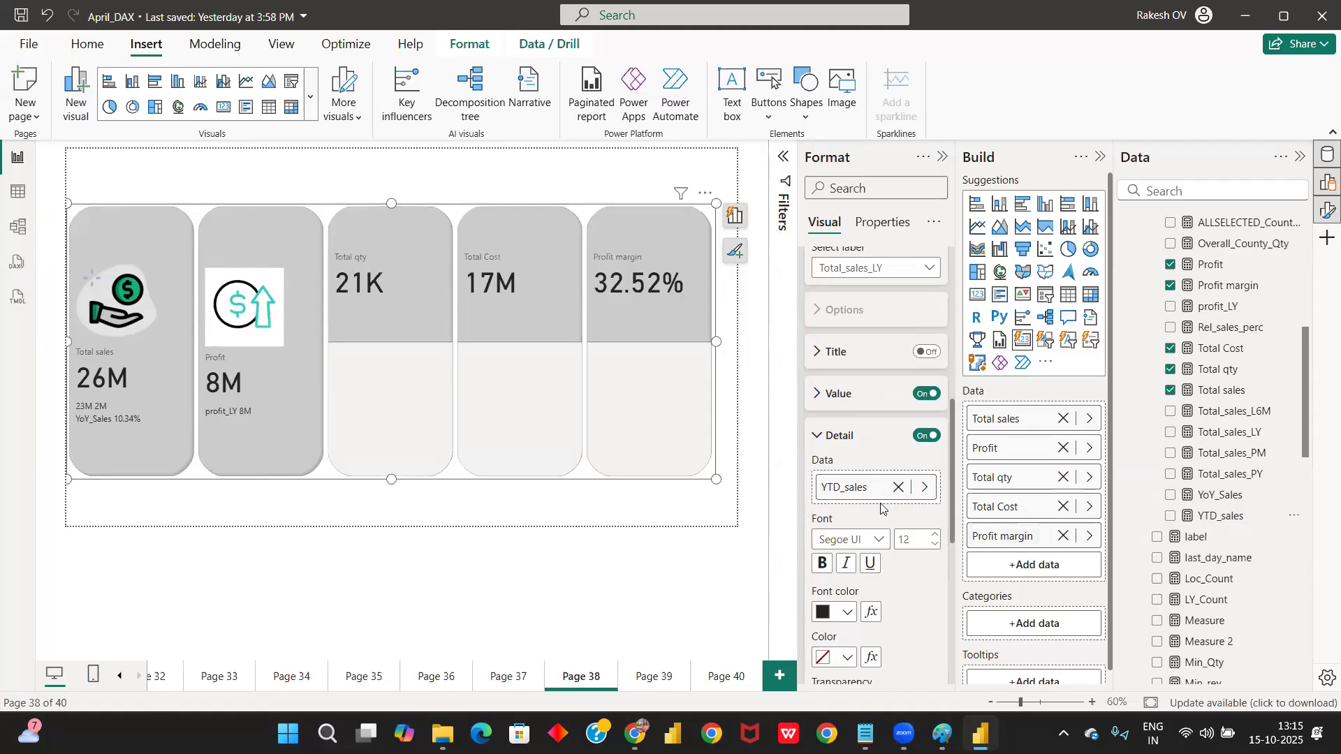
scroll(891, 492, down, 3)
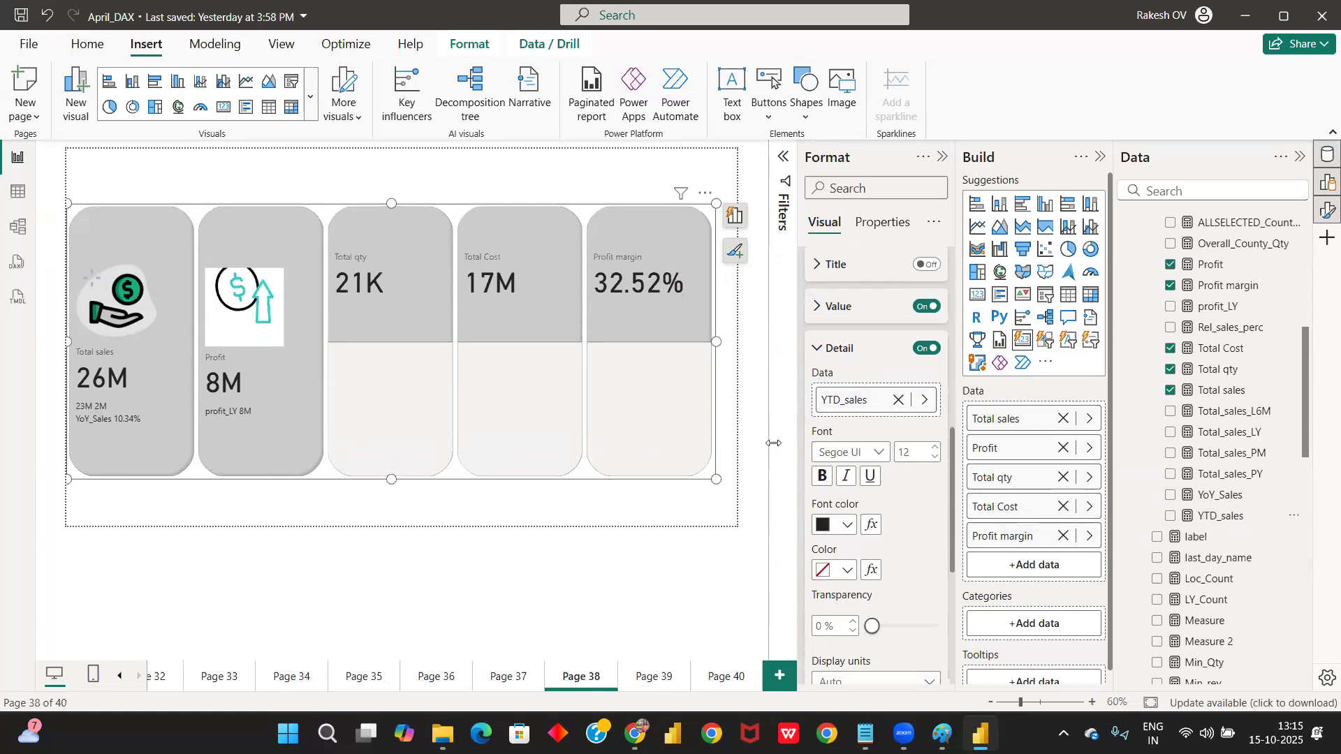
scroll(880, 399, up, 2)
click(927, 351)
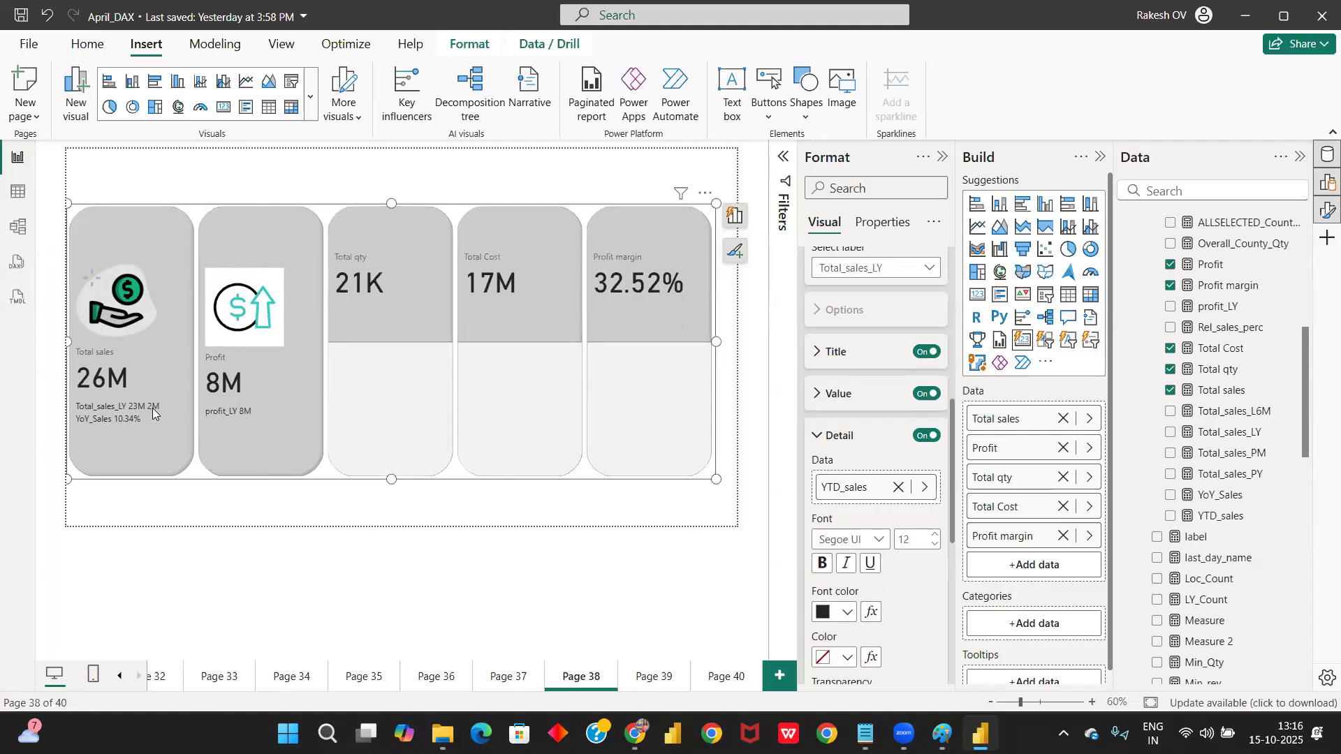
Step: Remove YTD_sales from the detail of the Total_sales_LY label and turn the detail off
click(898, 490)
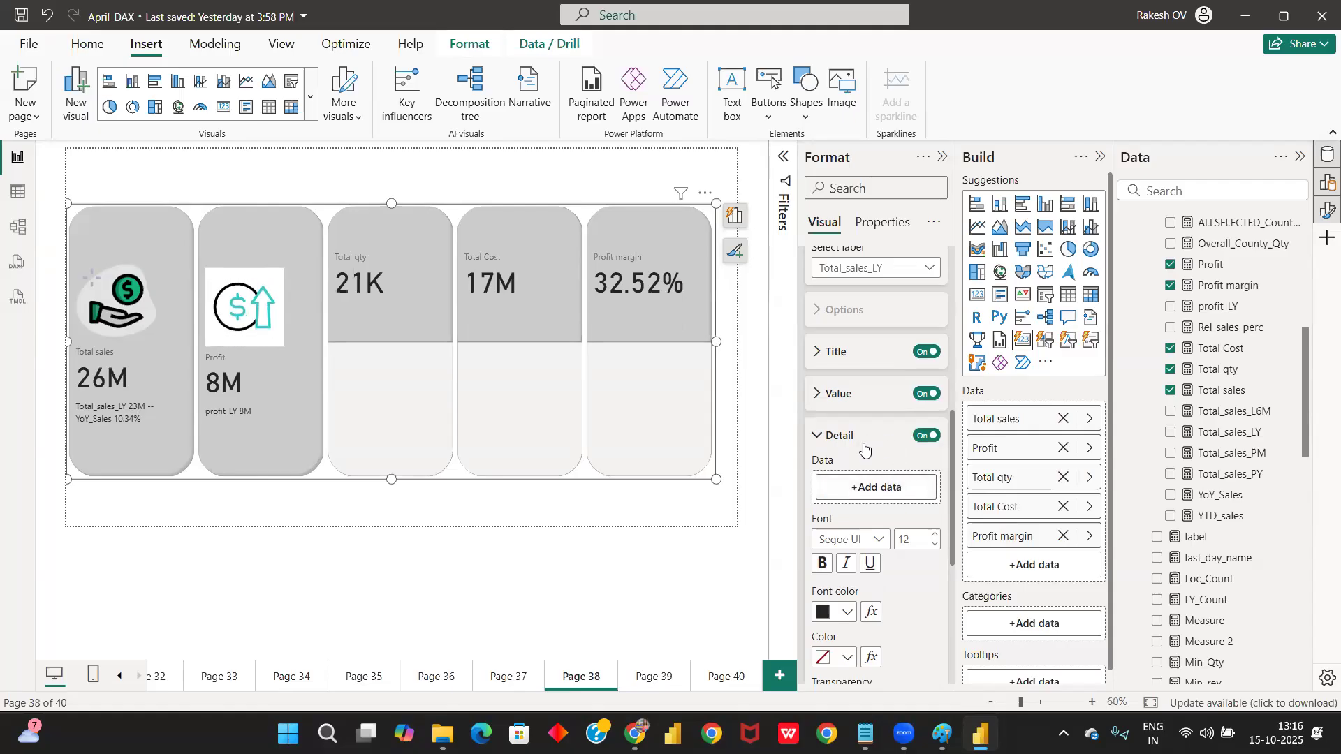
scroll(865, 449, down, 1)
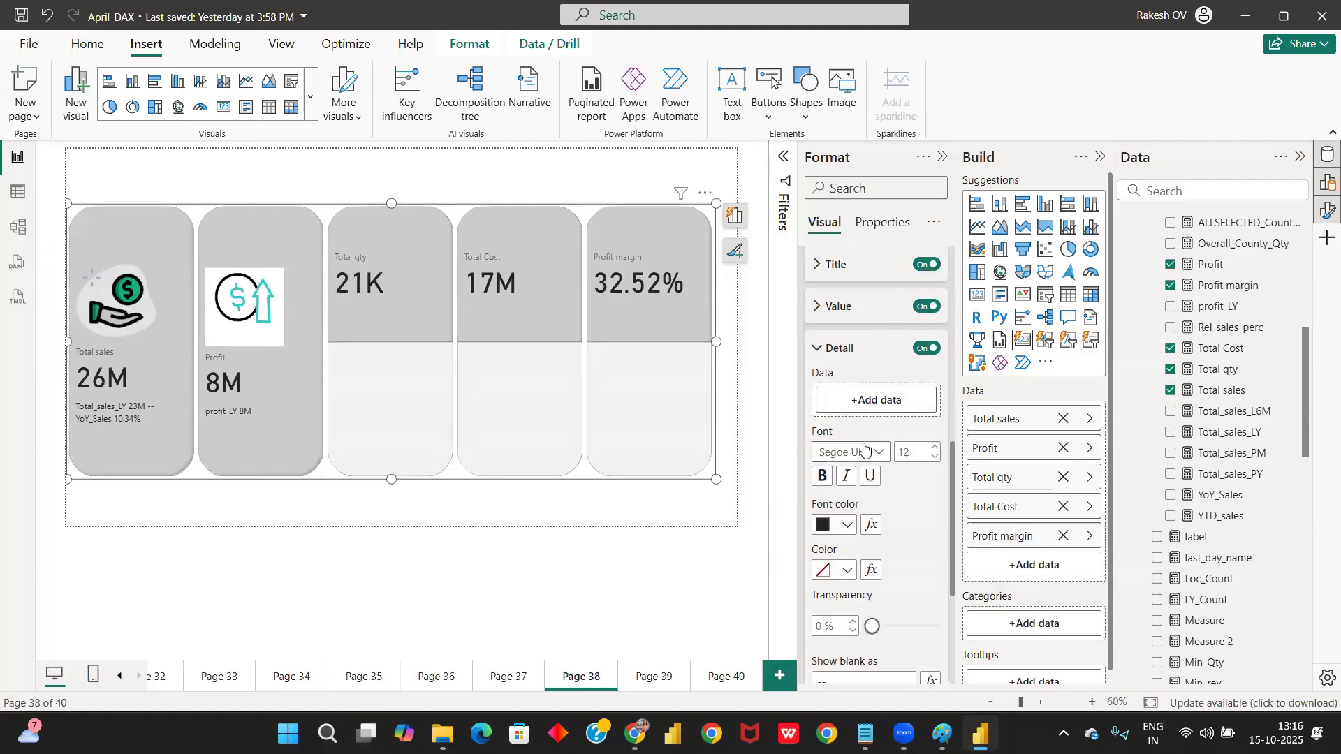
scroll(864, 448, up, 1)
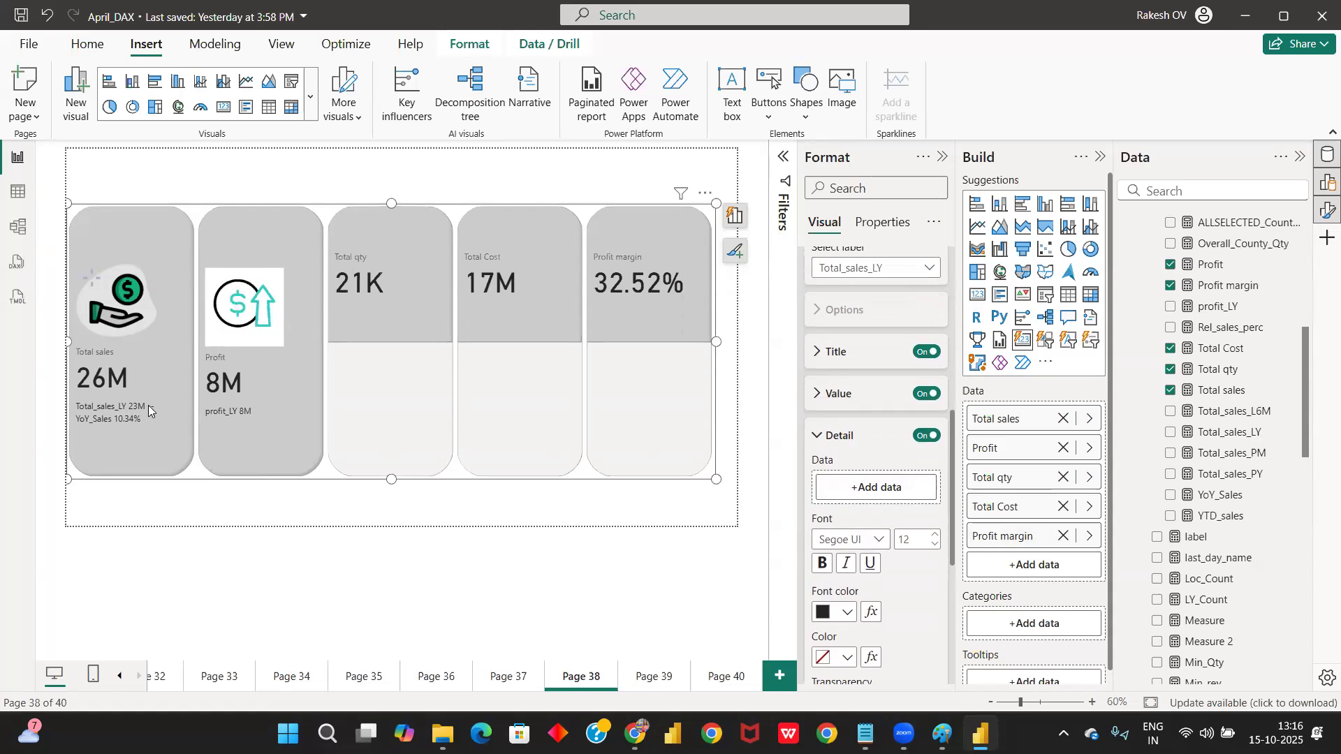
click(927, 436)
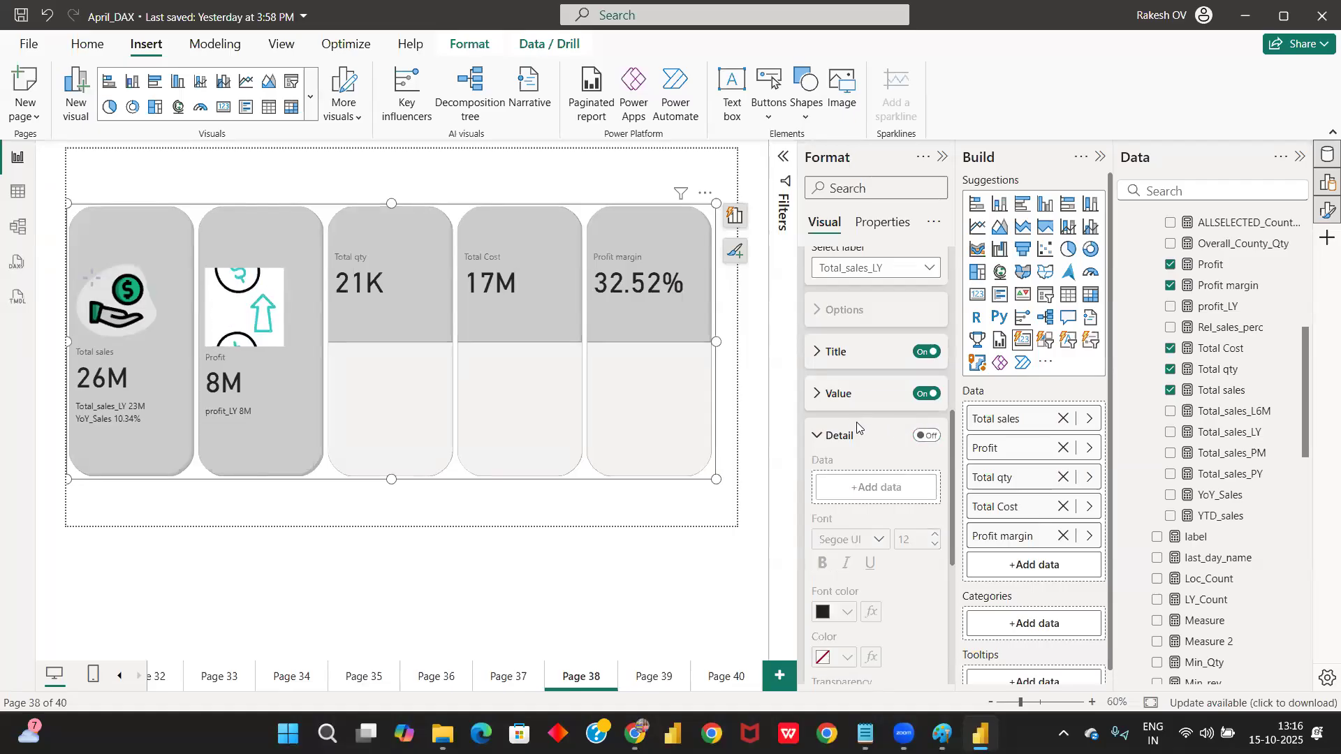
click(842, 437)
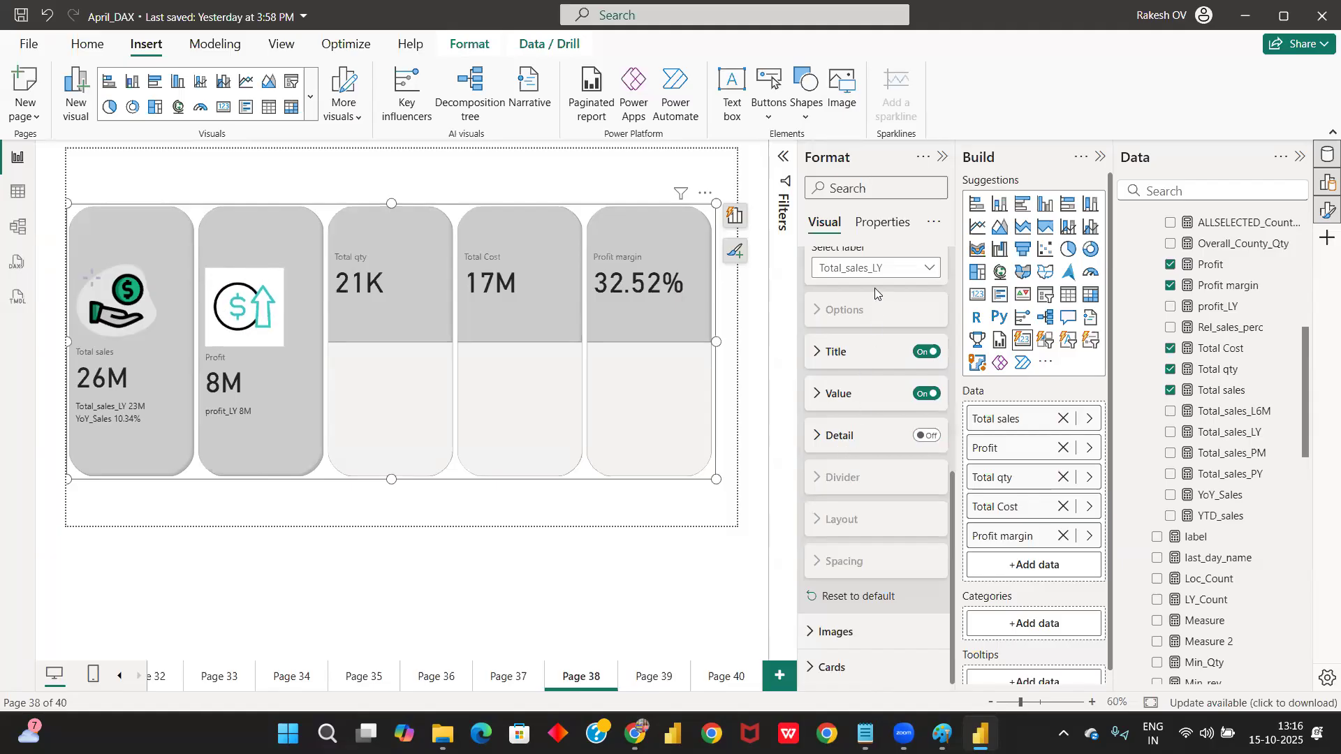
Step: Set the value font size of the YoY_Sales reference label to 16
click(876, 270)
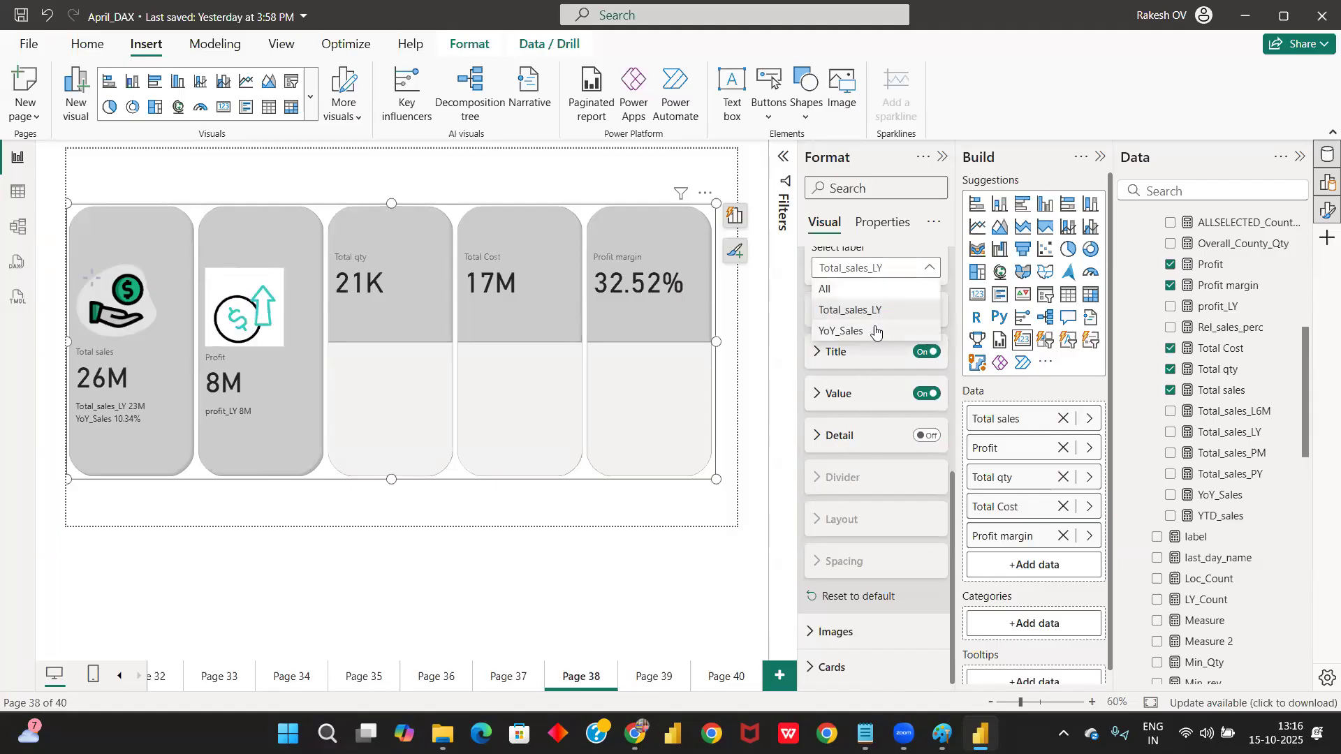
click(842, 331)
click(824, 351)
click(824, 350)
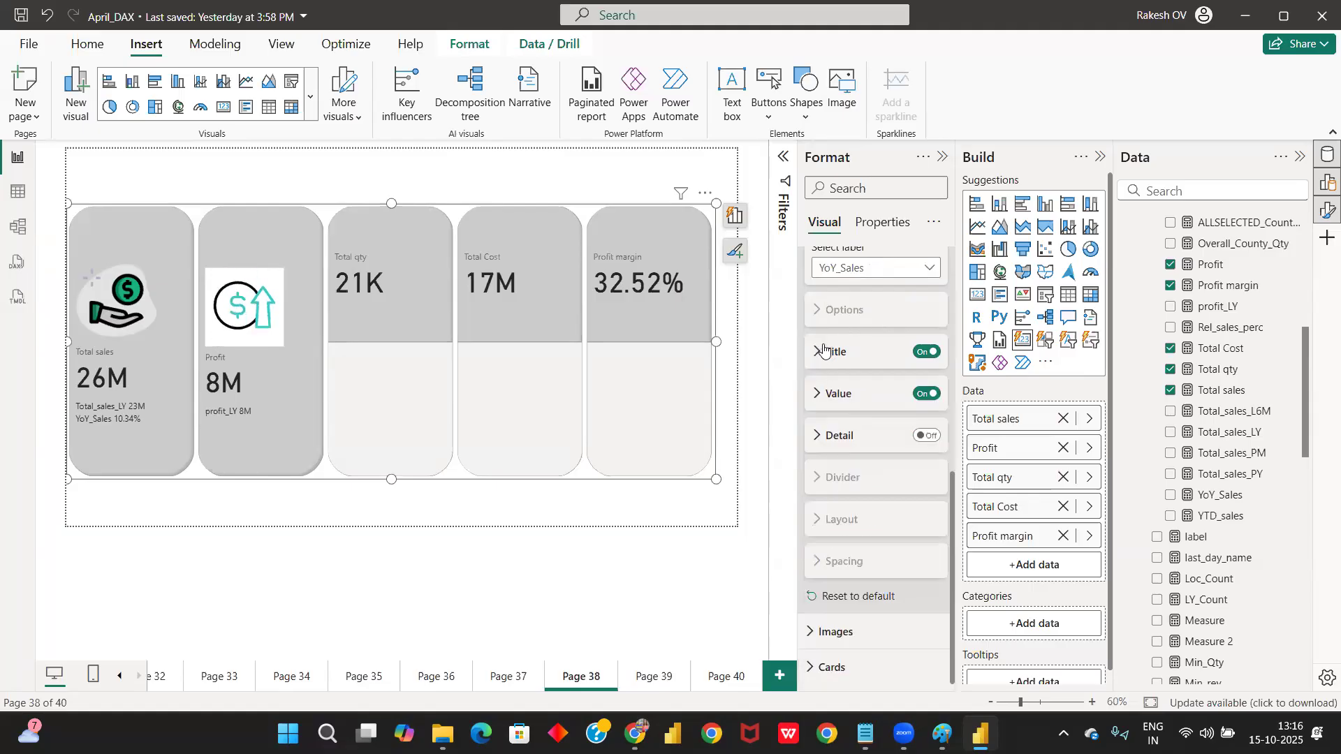
click(819, 395)
click(935, 434)
click(935, 434)
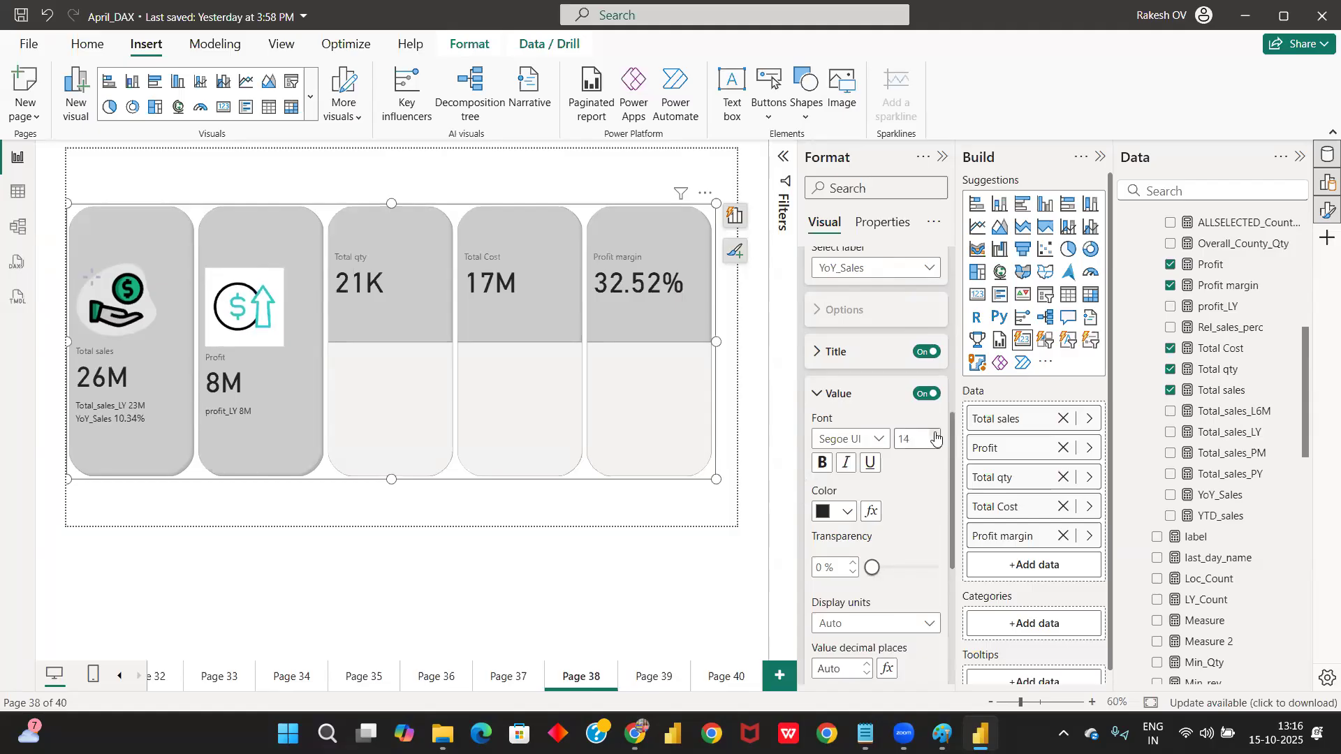
click(826, 395)
click(826, 395)
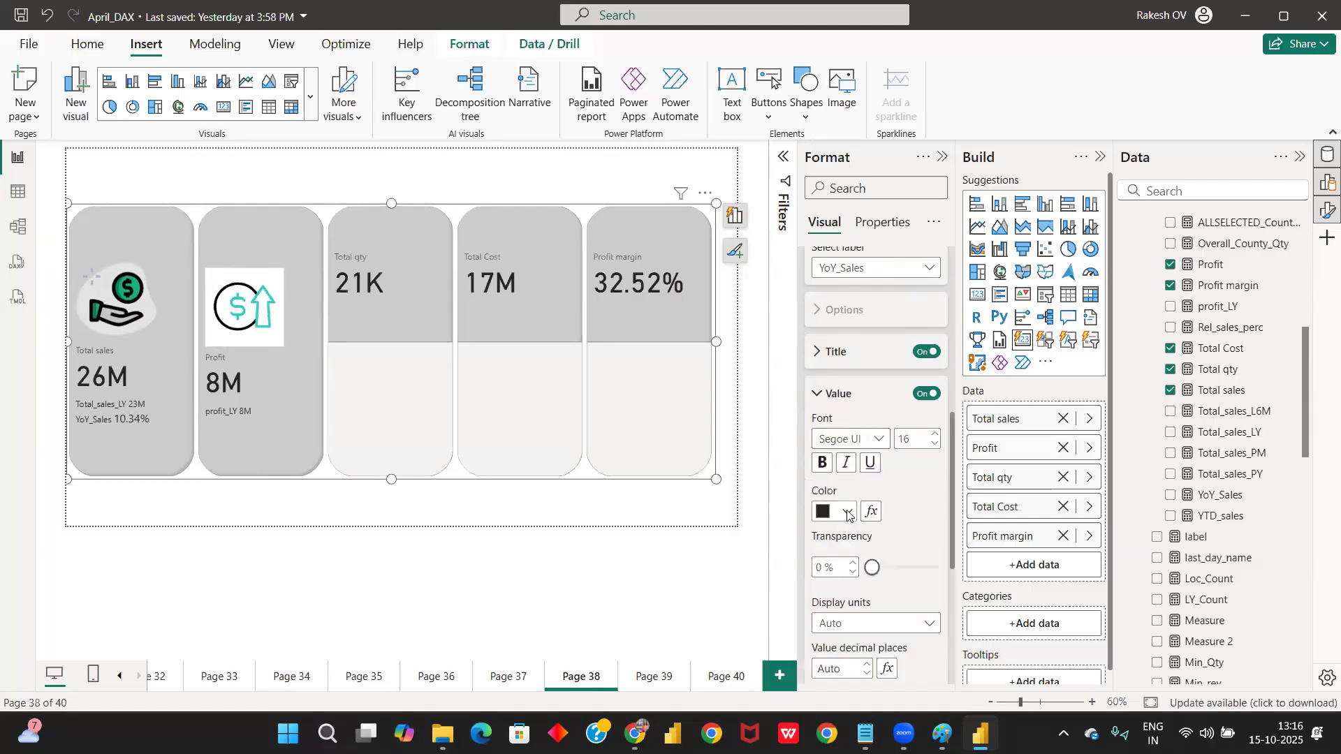
Step: Change the value color of the YoY_Sales reference label to blue
click(848, 514)
click(934, 436)
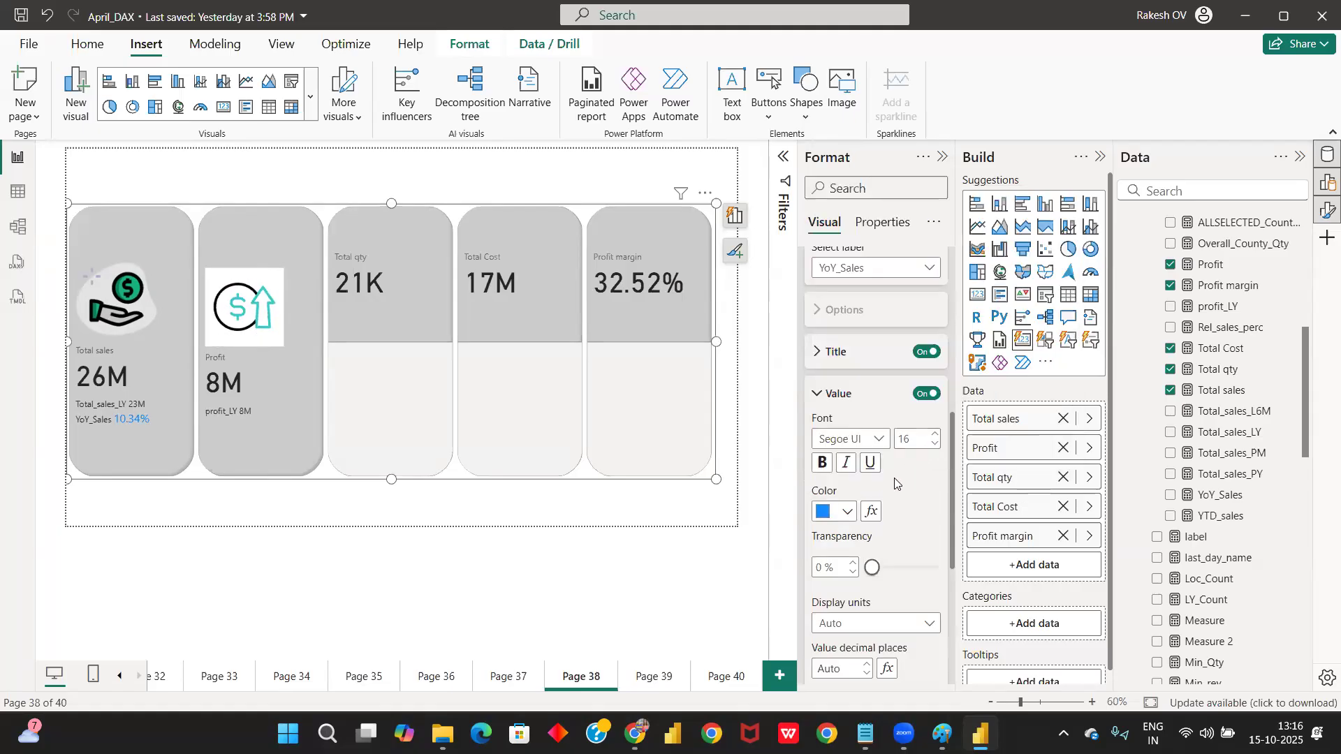
click(853, 396)
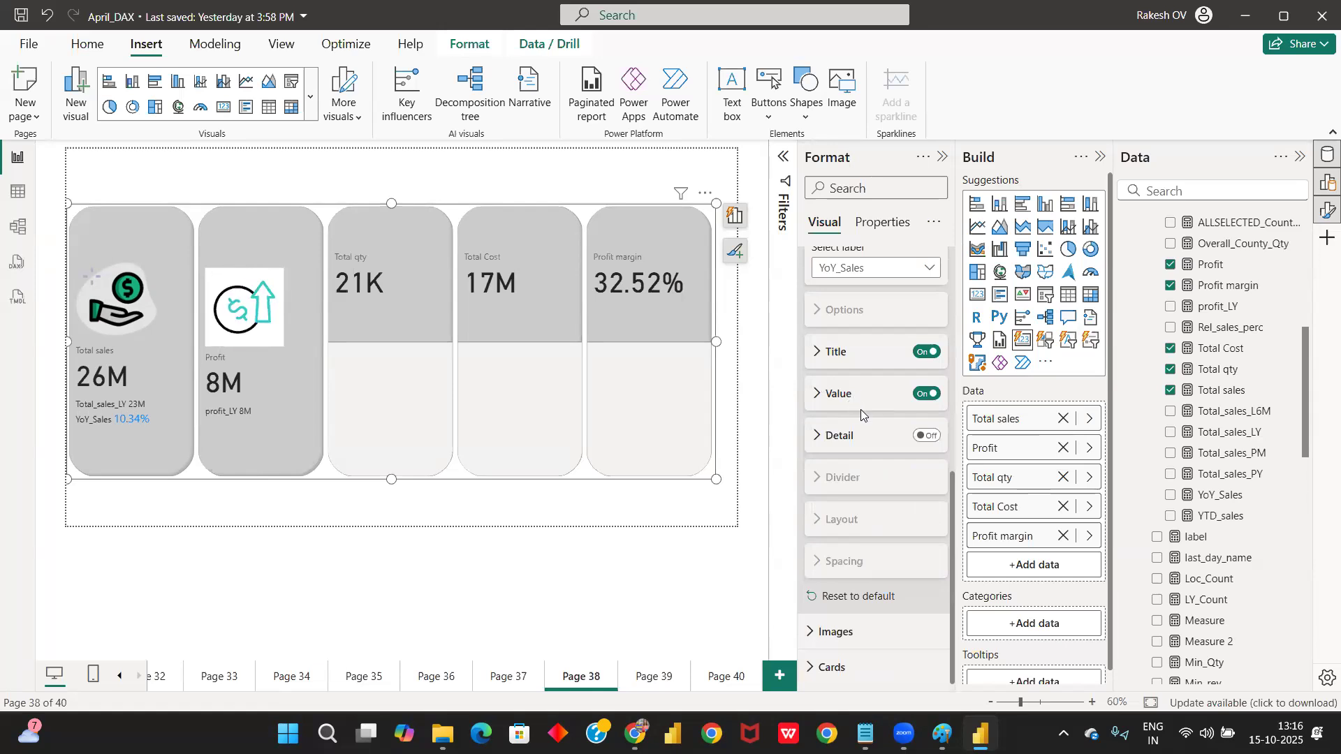
scroll(861, 409, up, 3)
scroll(864, 412, down, 1)
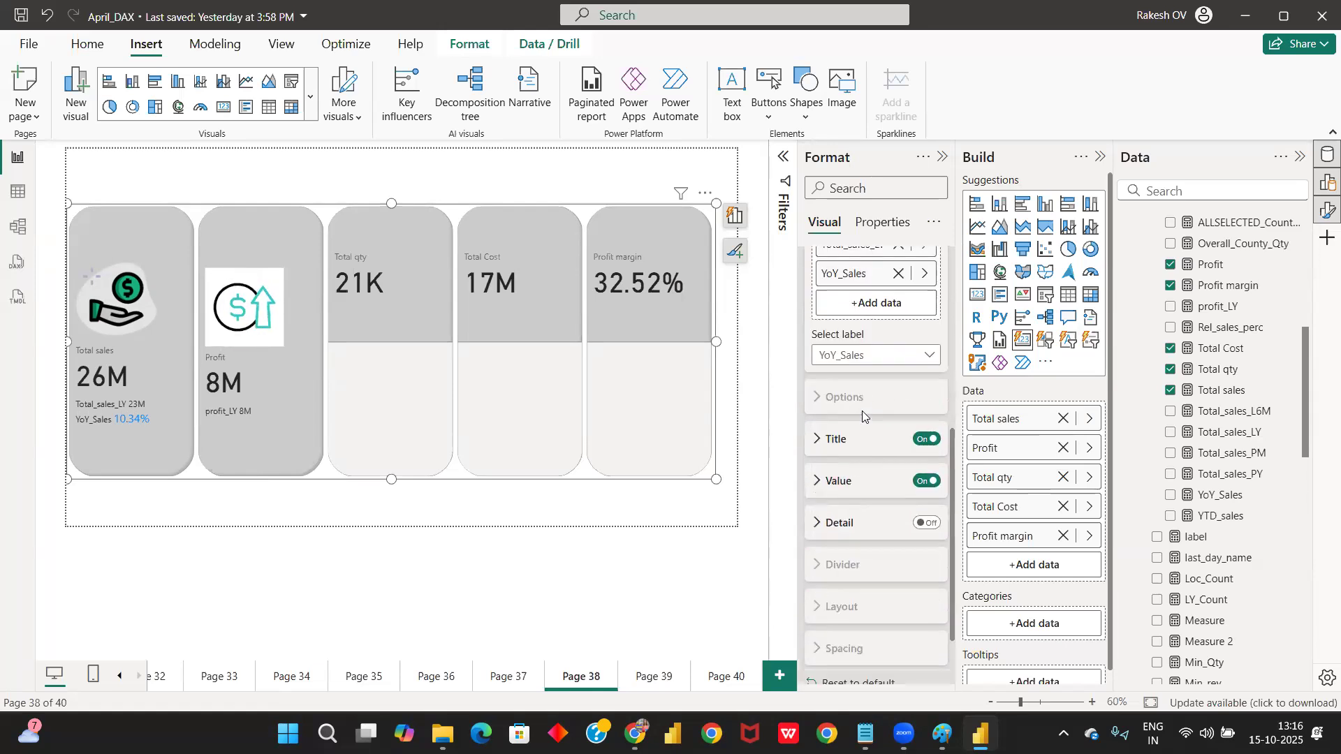